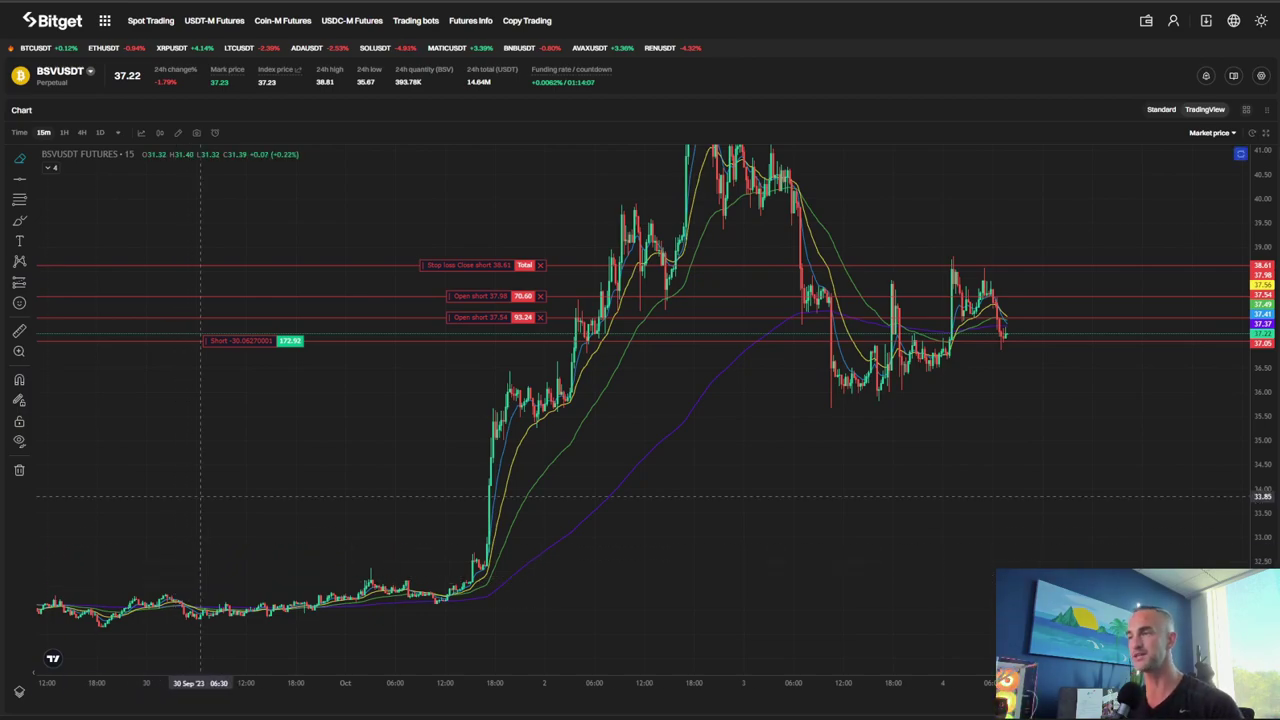
# Scroll through the #chat channel's MEXC and Bitget BSV and ETH trade-result cards
pyautogui.scroll(3, 850, 473)
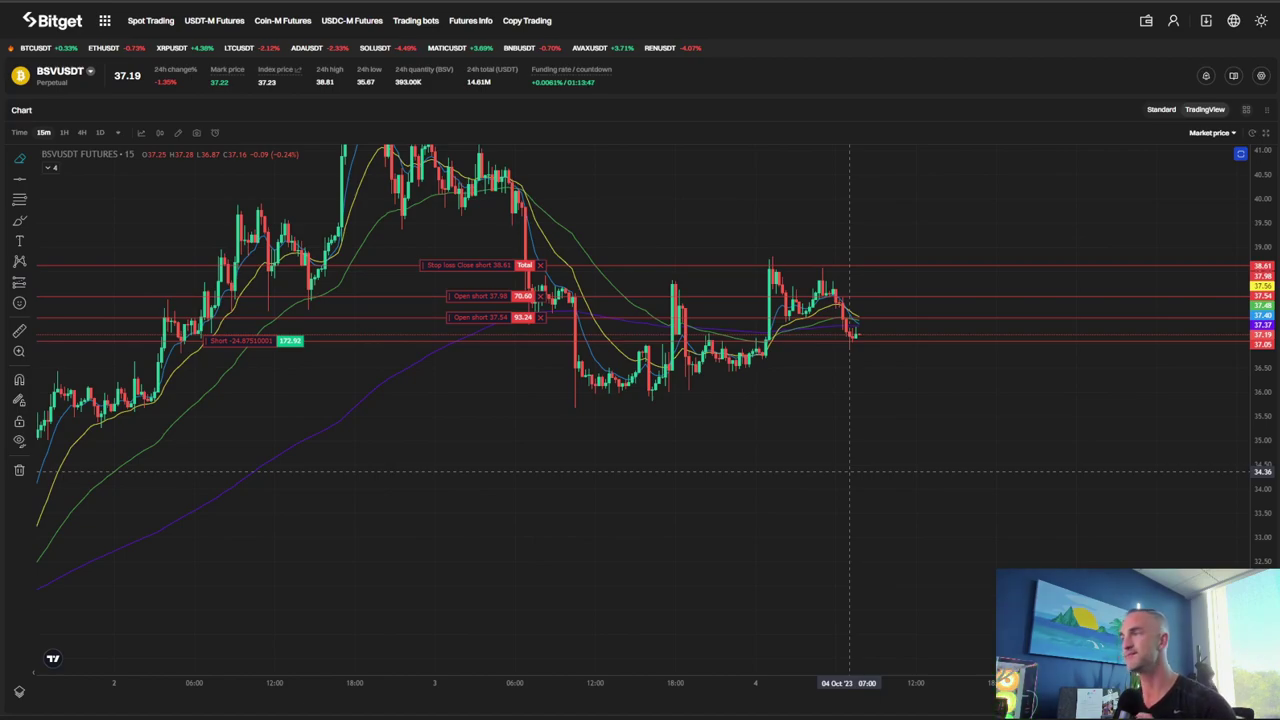
pyautogui.scroll(-3, 850, 470)
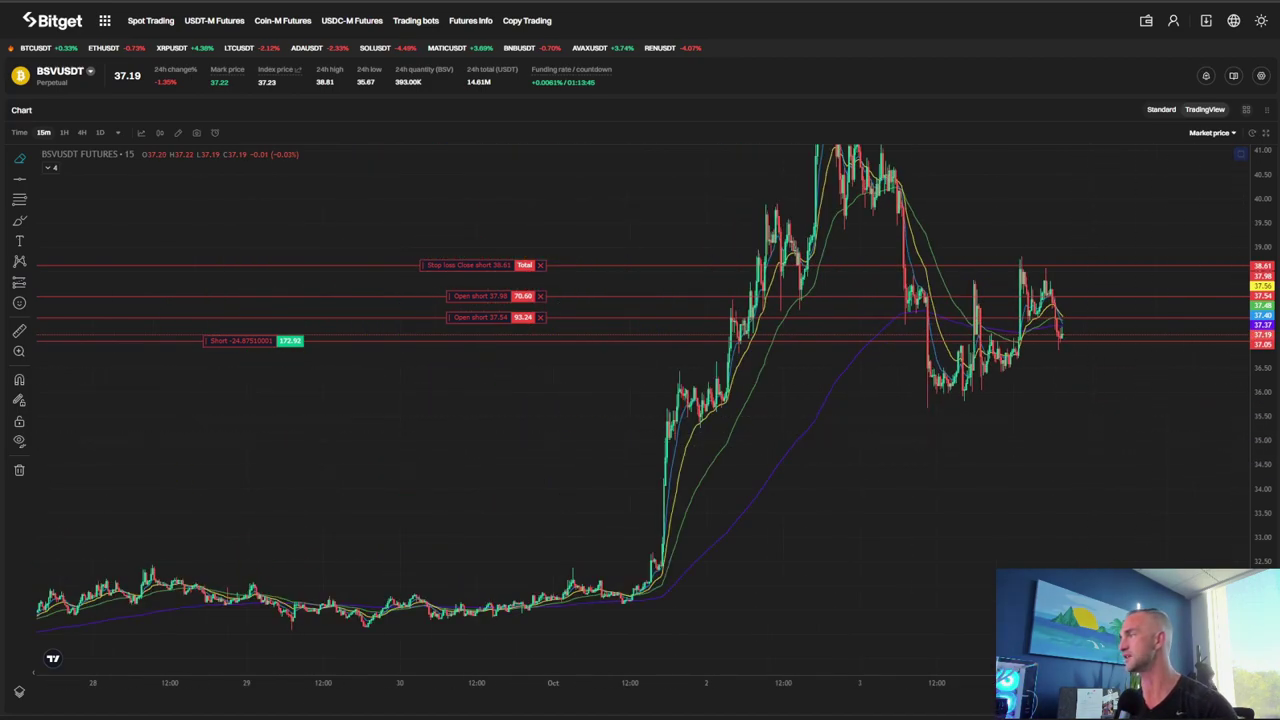
pyautogui.scroll(-3, 850, 470)
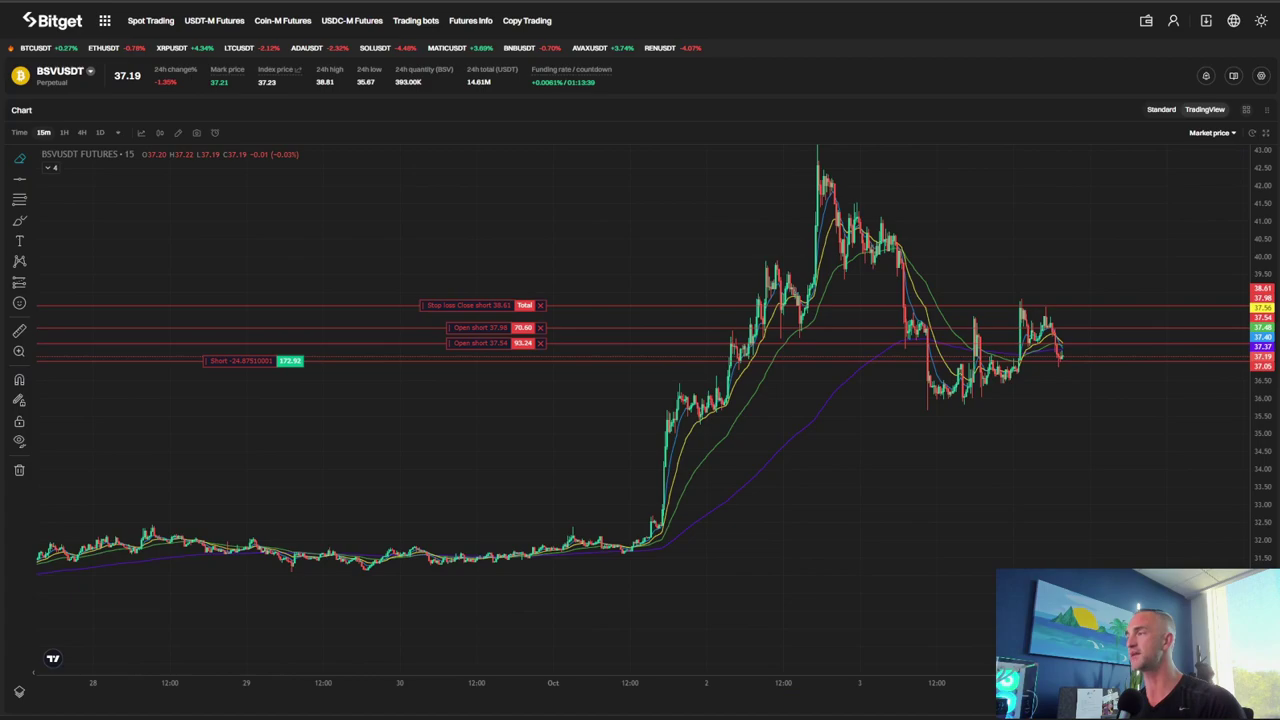
pyautogui.scroll(2, 728, 505)
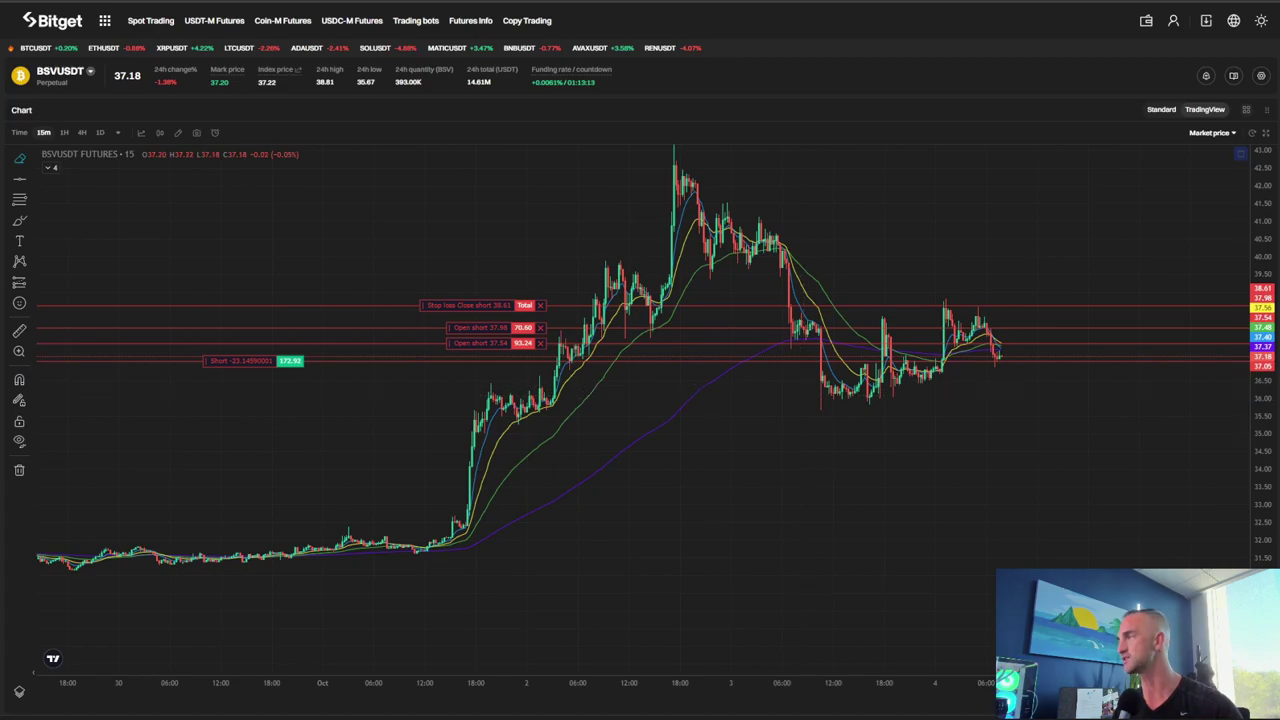
pyautogui.scroll(3, 1145, 443)
pyautogui.scroll(4, 1145, 443)
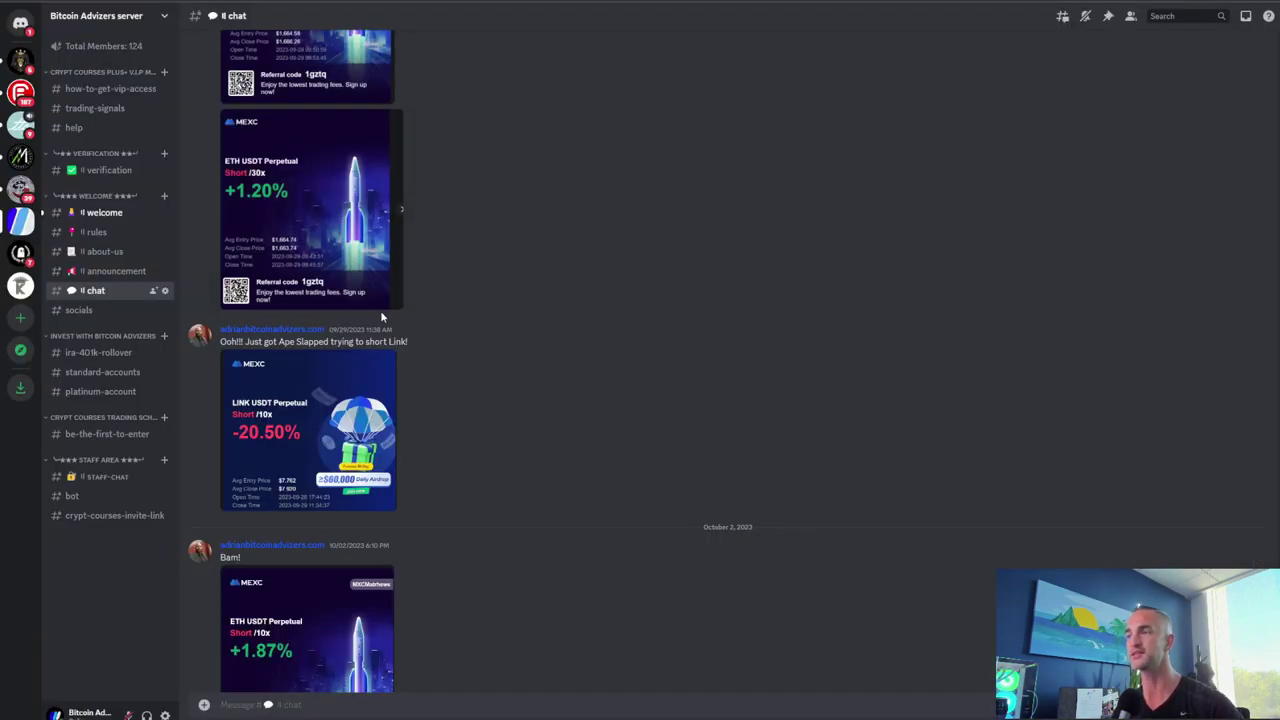
pyautogui.scroll(-10, 390, 305)
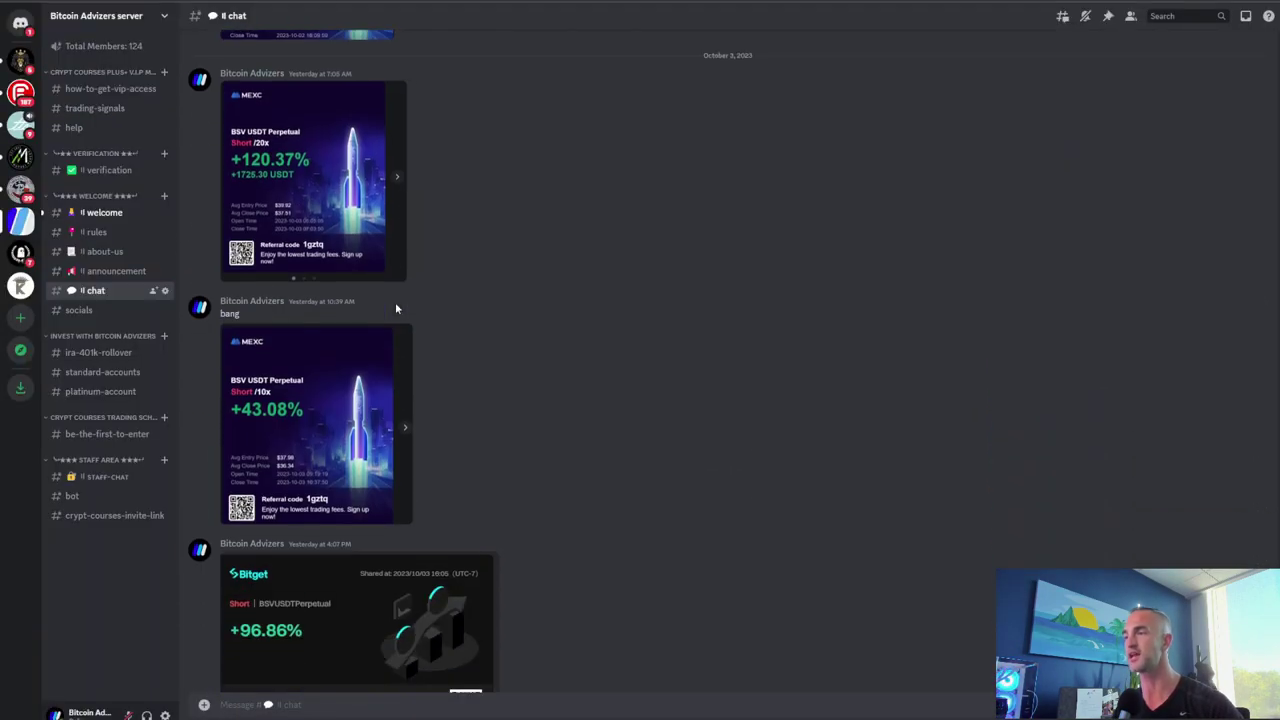
pyautogui.scroll(-1, 395, 308)
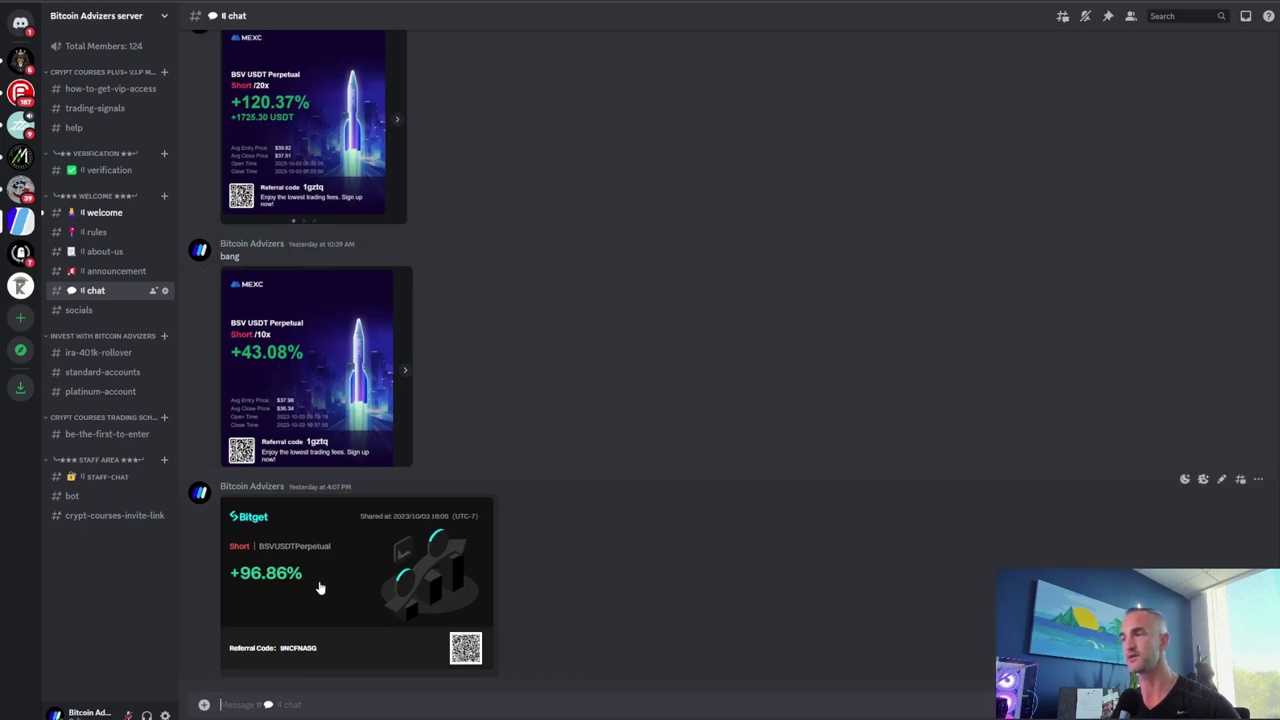
pyautogui.scroll(3, 335, 545)
pyautogui.scroll(3, 335, 535)
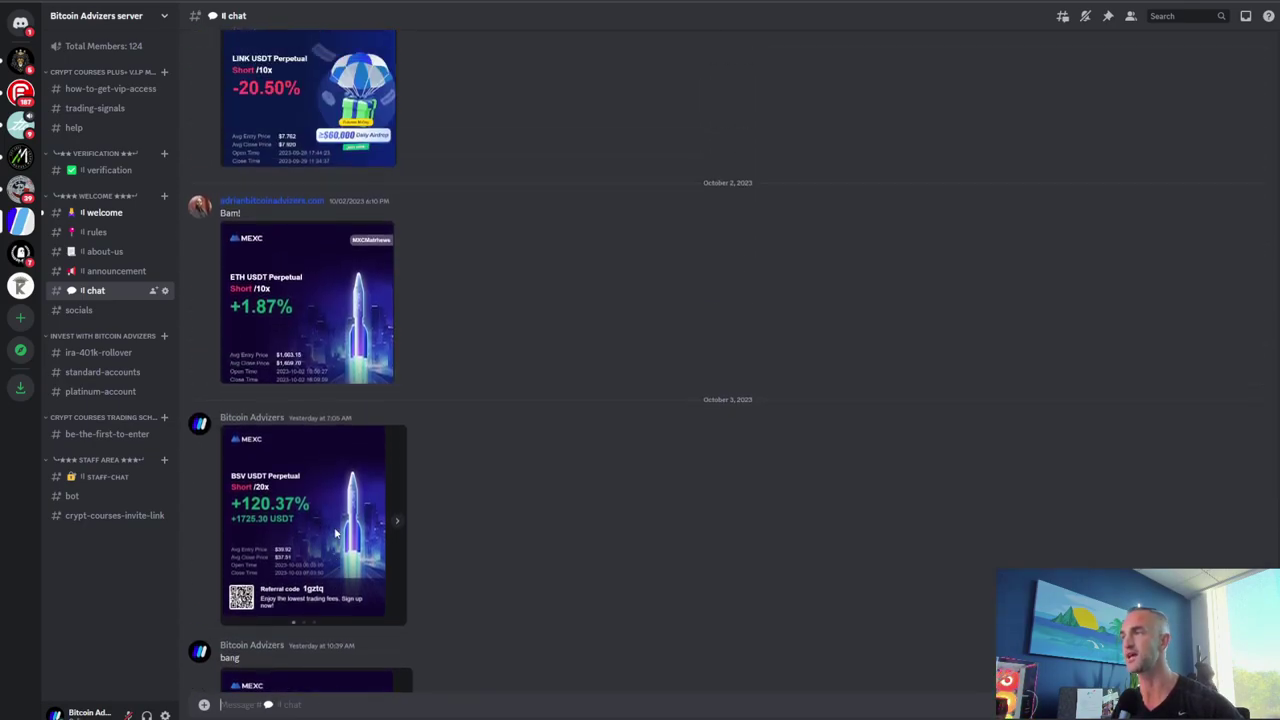
pyautogui.scroll(2, 335, 535)
pyautogui.scroll(3, 335, 535)
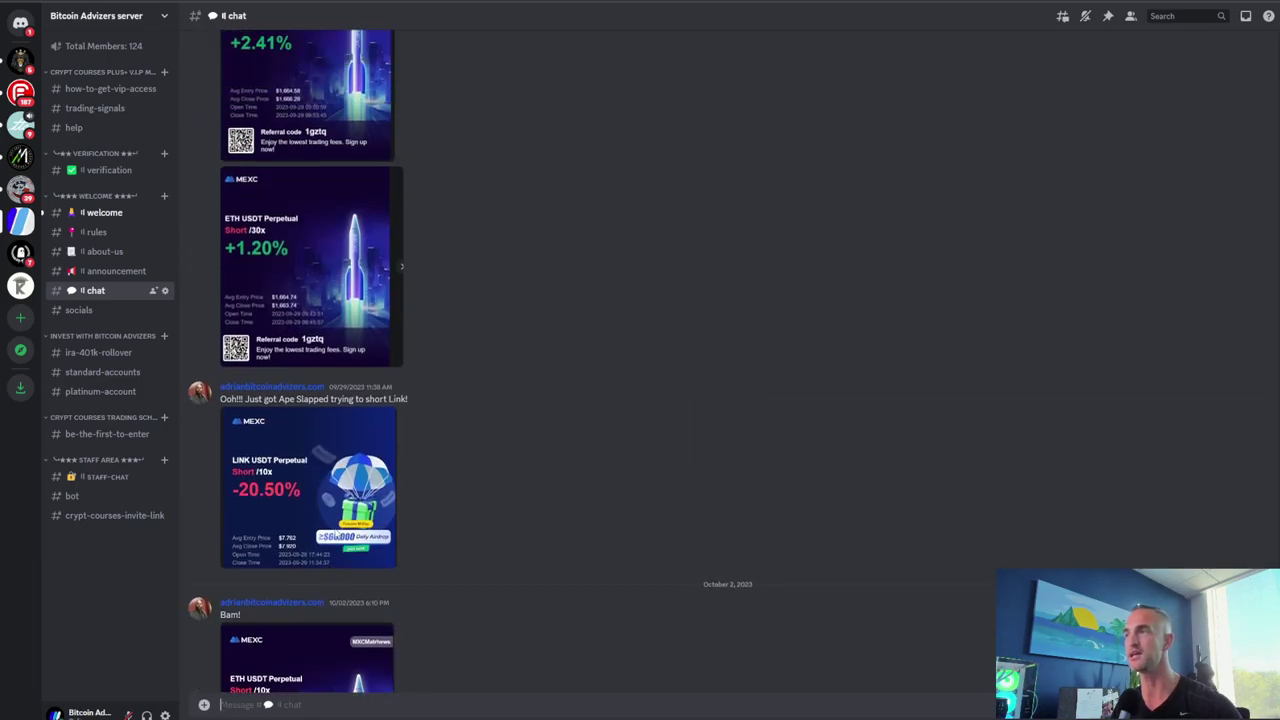
pyautogui.scroll(4, 321, 480)
pyautogui.scroll(3, 321, 475)
pyautogui.scroll(-3, 299, 455)
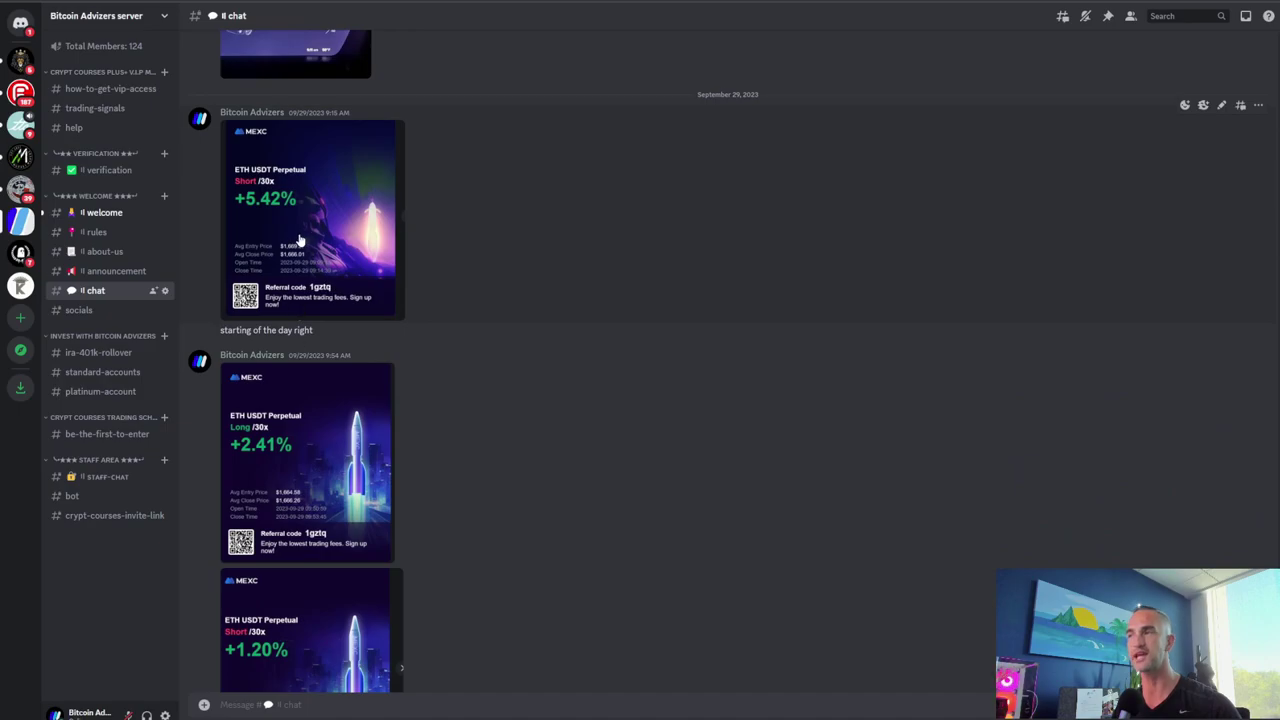
pyautogui.scroll(2, 305, 308)
pyautogui.scroll(-4, 305, 350)
pyautogui.scroll(15, 308, 374)
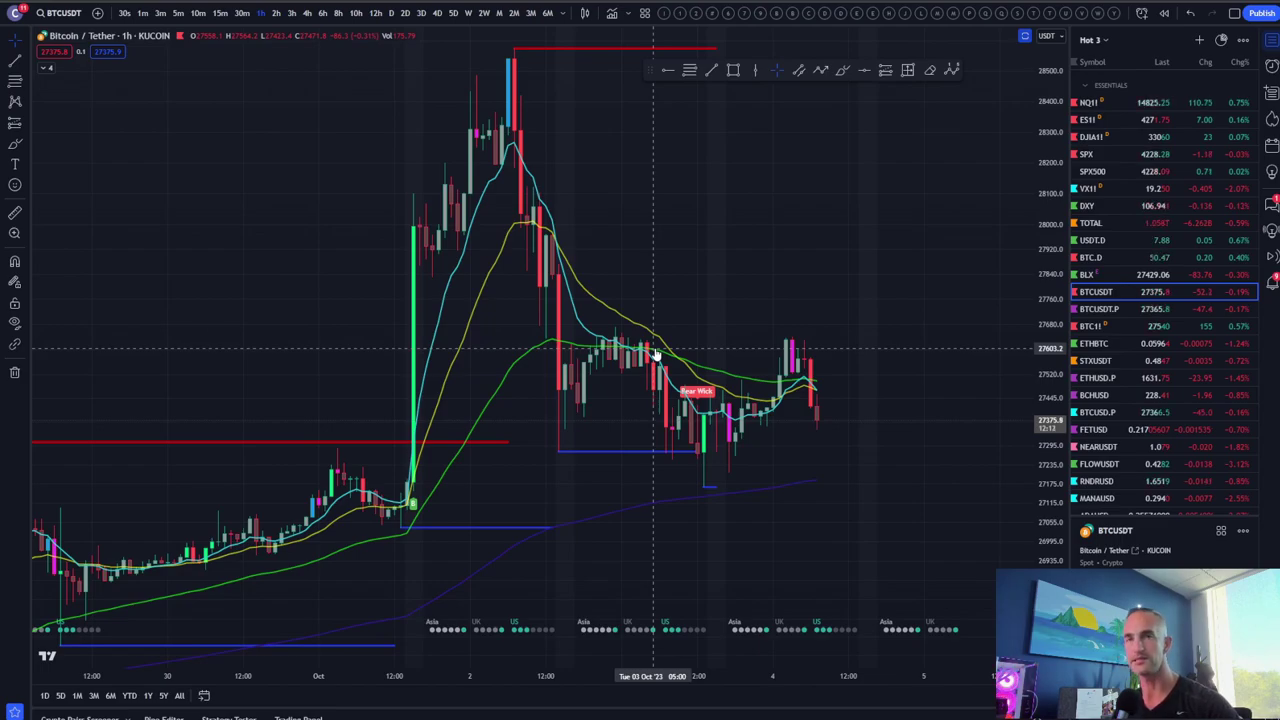
# Show the U.S. Dollar Index (DXY) on weekly candles and zoom into the chart
pyautogui.click(1094, 208)
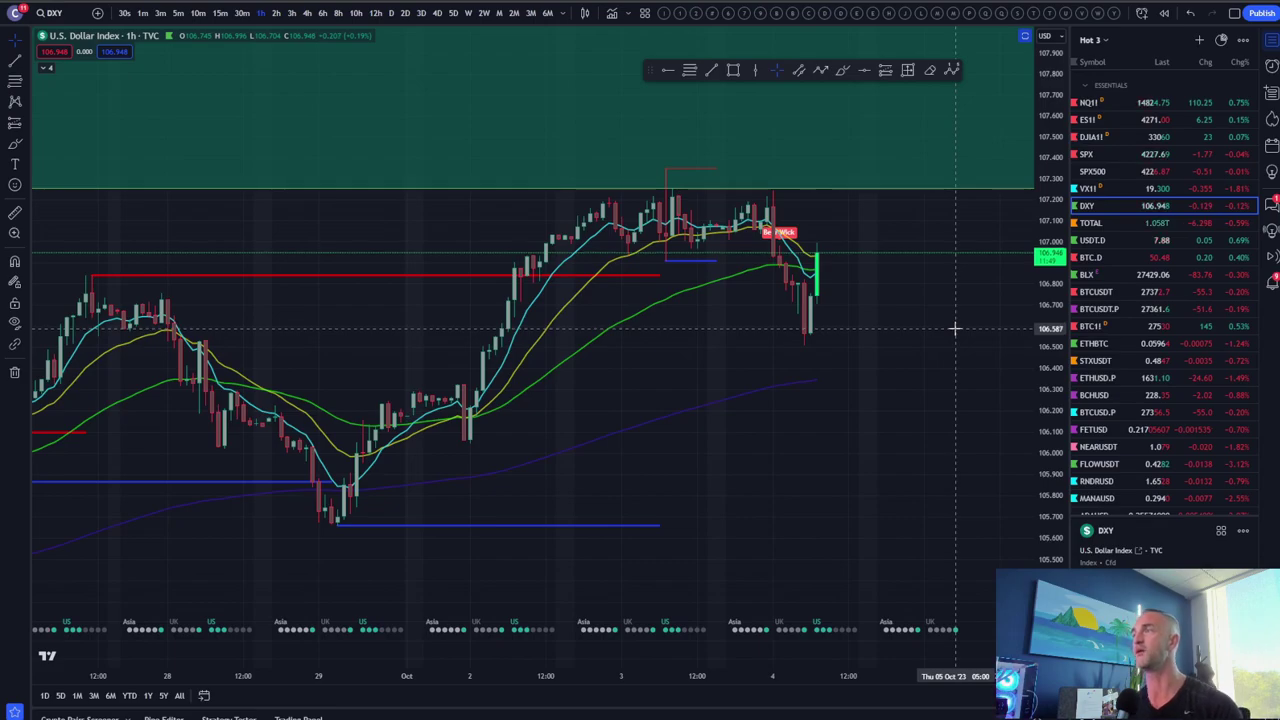
pyautogui.click(468, 13)
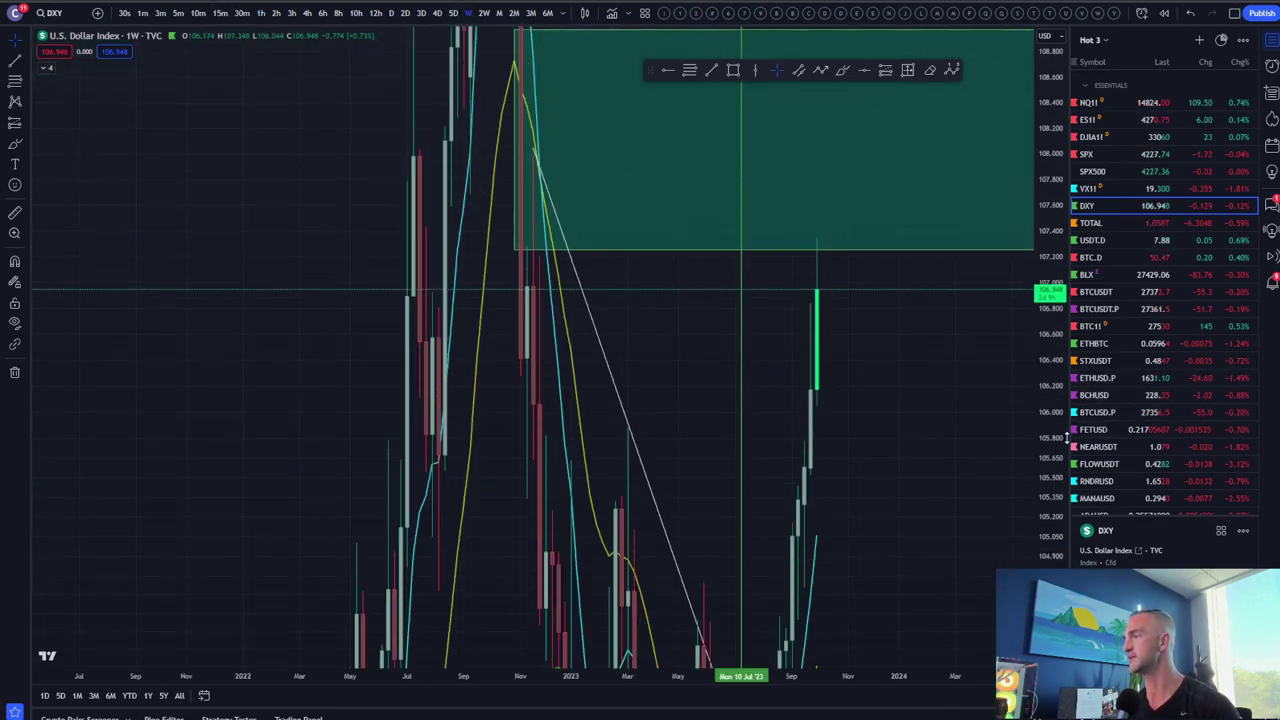
pyautogui.scroll(5, 917, 550)
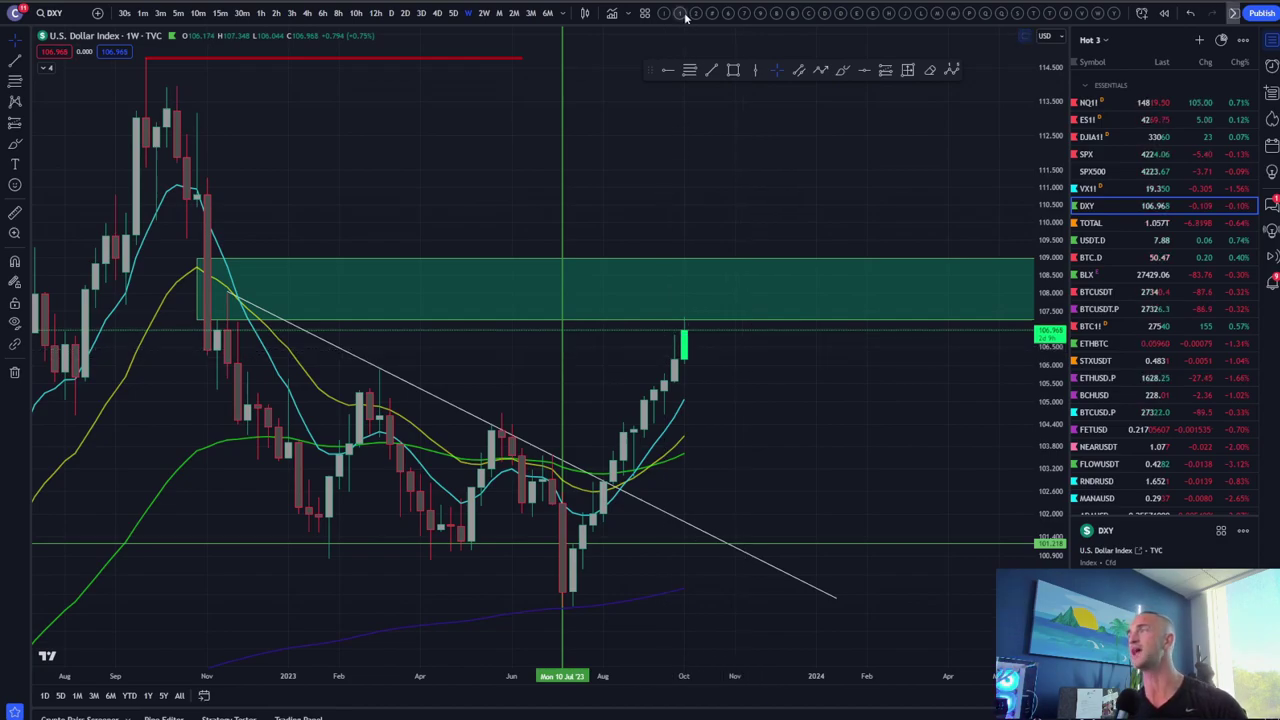
# Review myfxbook's Oct 04, 2023 USD events and actual results, like ADP Employment Change at 89K
pyautogui.hotkey('alt', 'Tab')
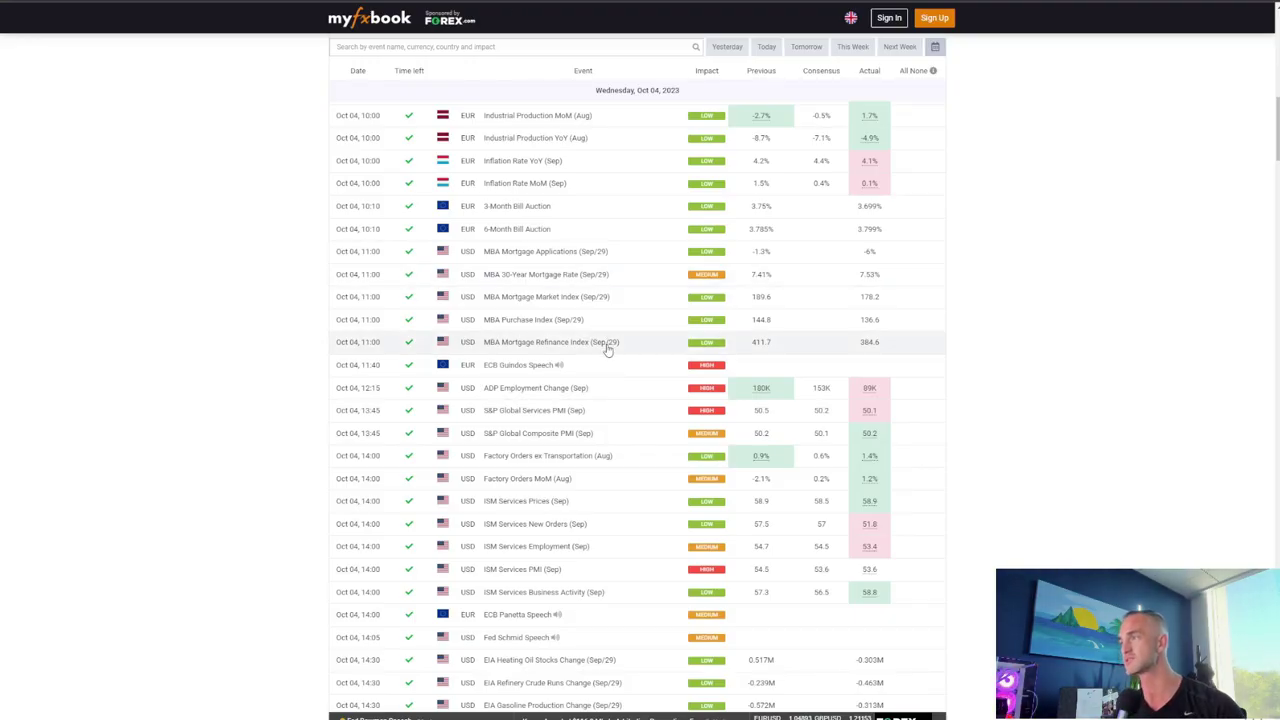
pyautogui.scroll(-1, 607, 348)
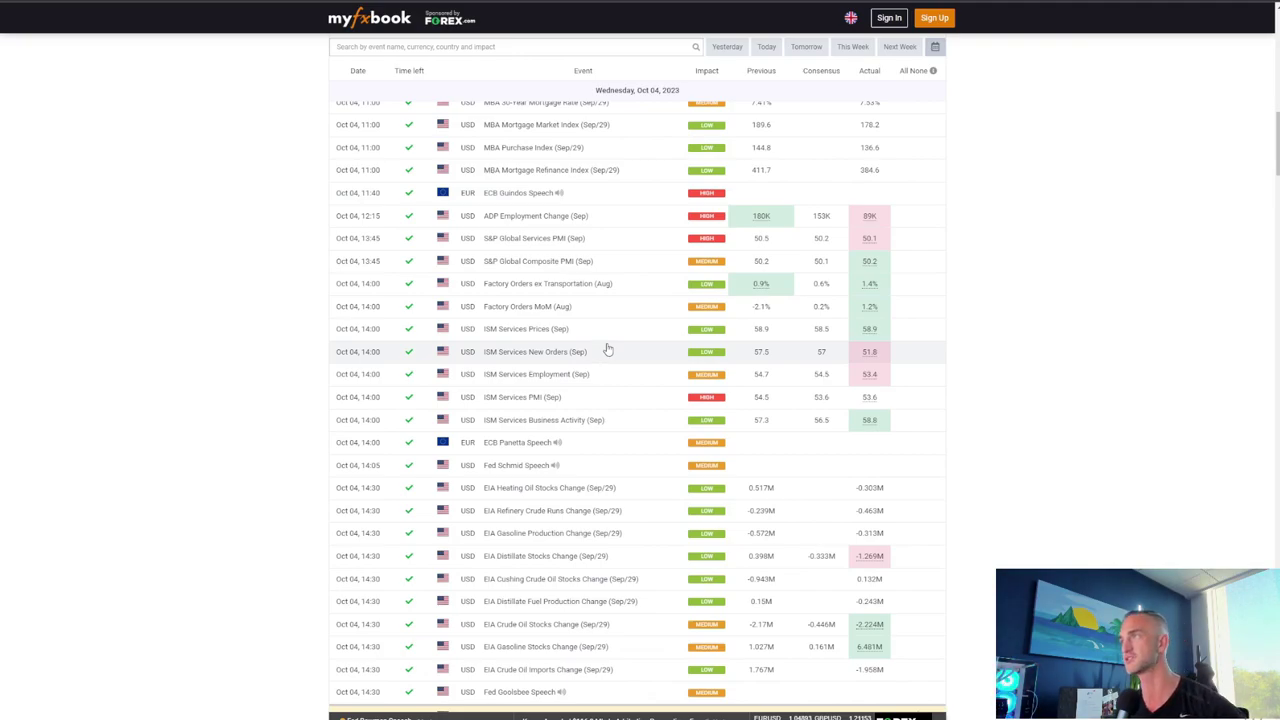
pyautogui.scroll(3, 607, 348)
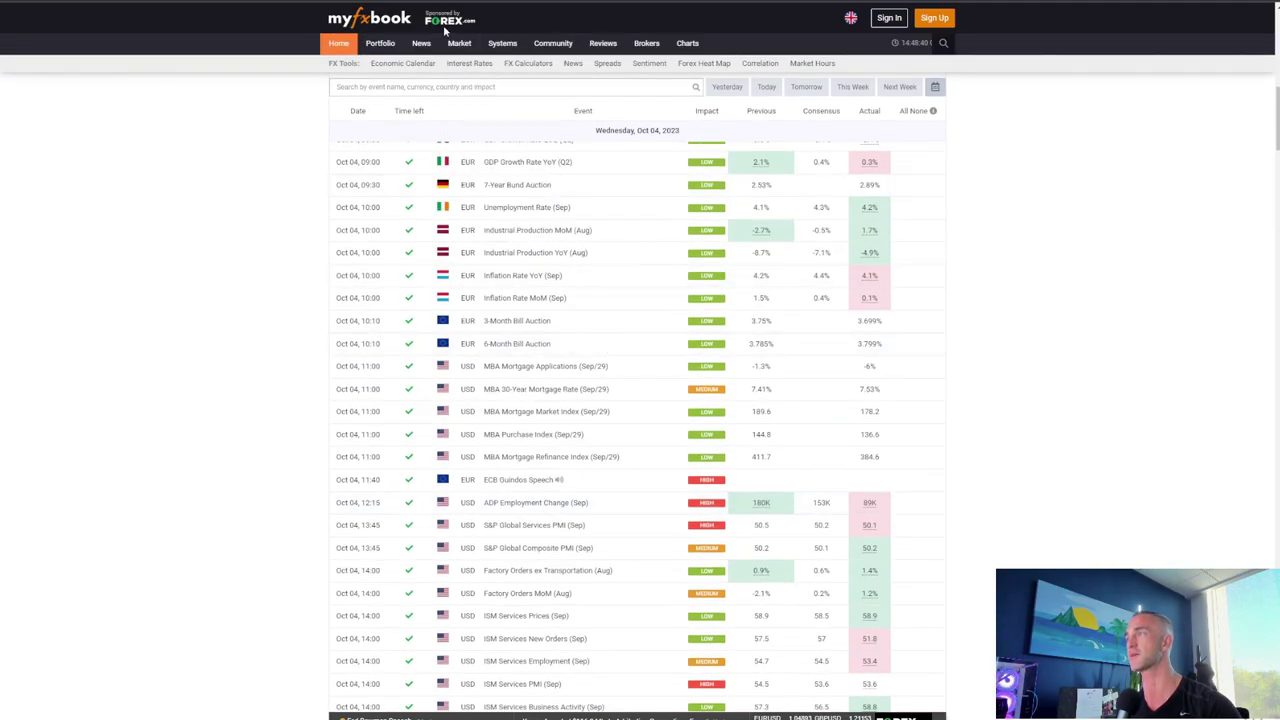
pyautogui.moveTo(410, 66)
pyautogui.scroll(-3, 514, 408)
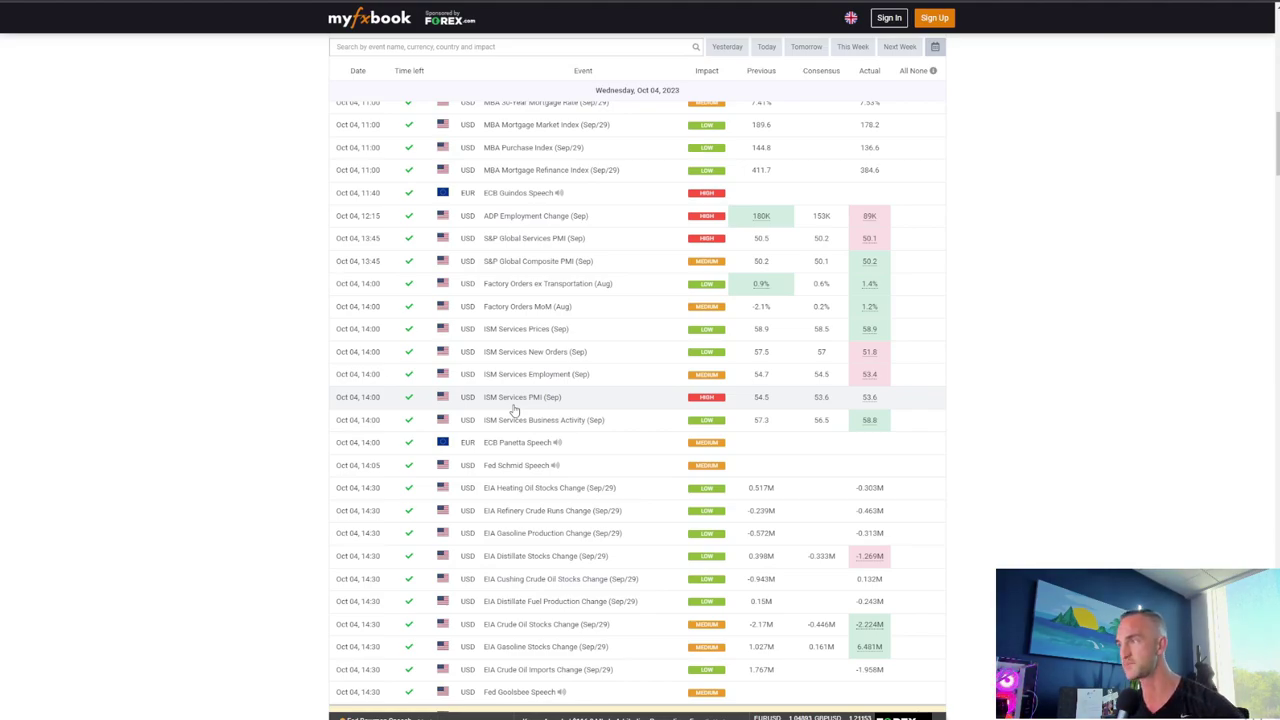
pyautogui.scroll(-1, 514, 410)
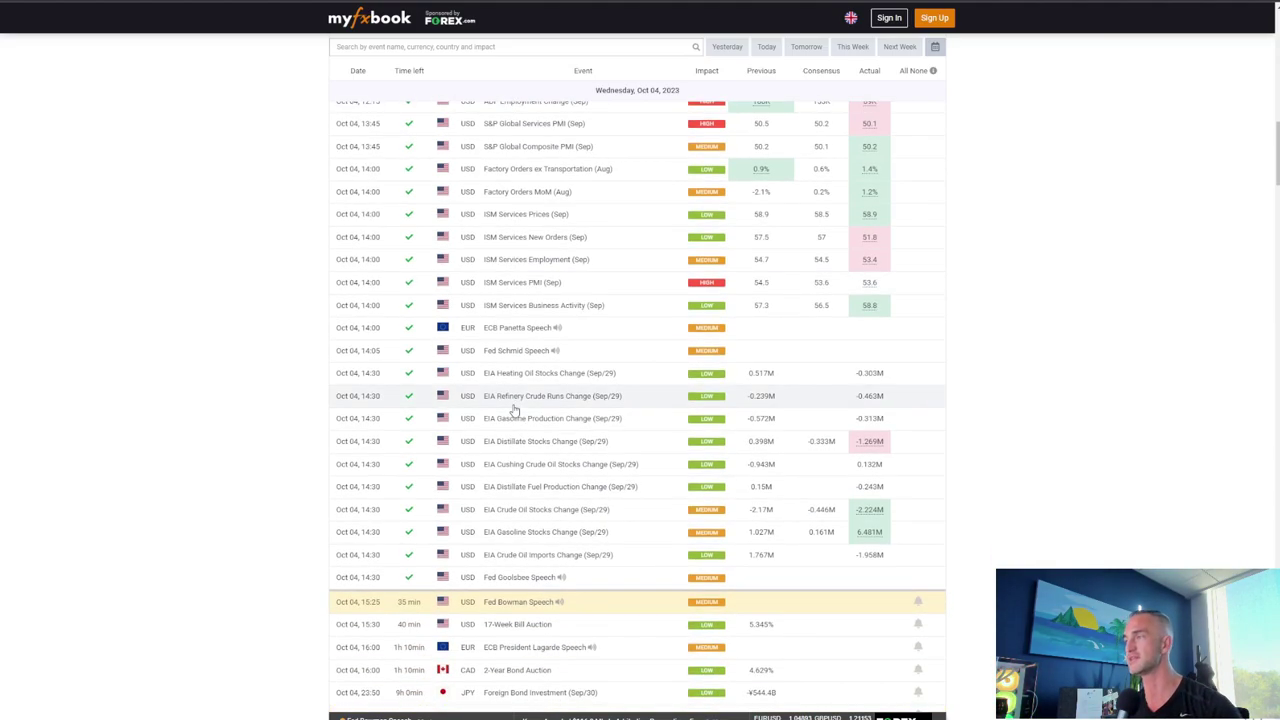
pyautogui.scroll(2, 514, 410)
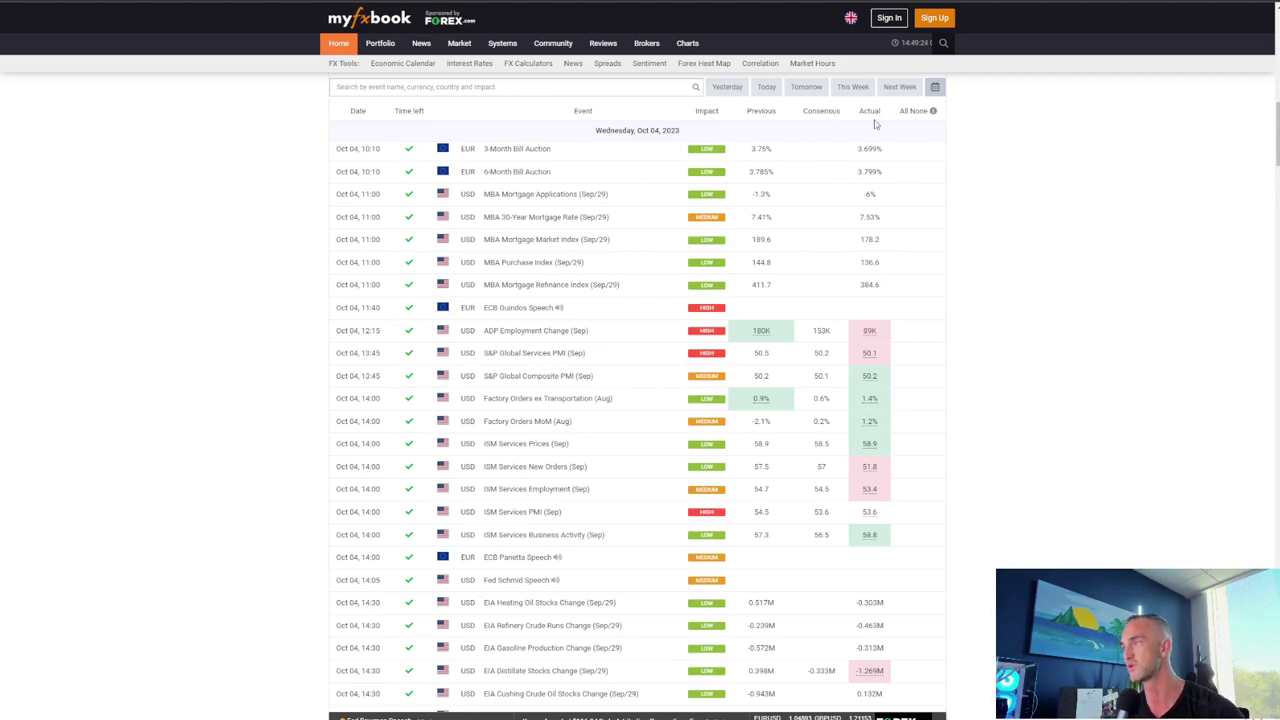
pyautogui.scroll(-2, 890, 330)
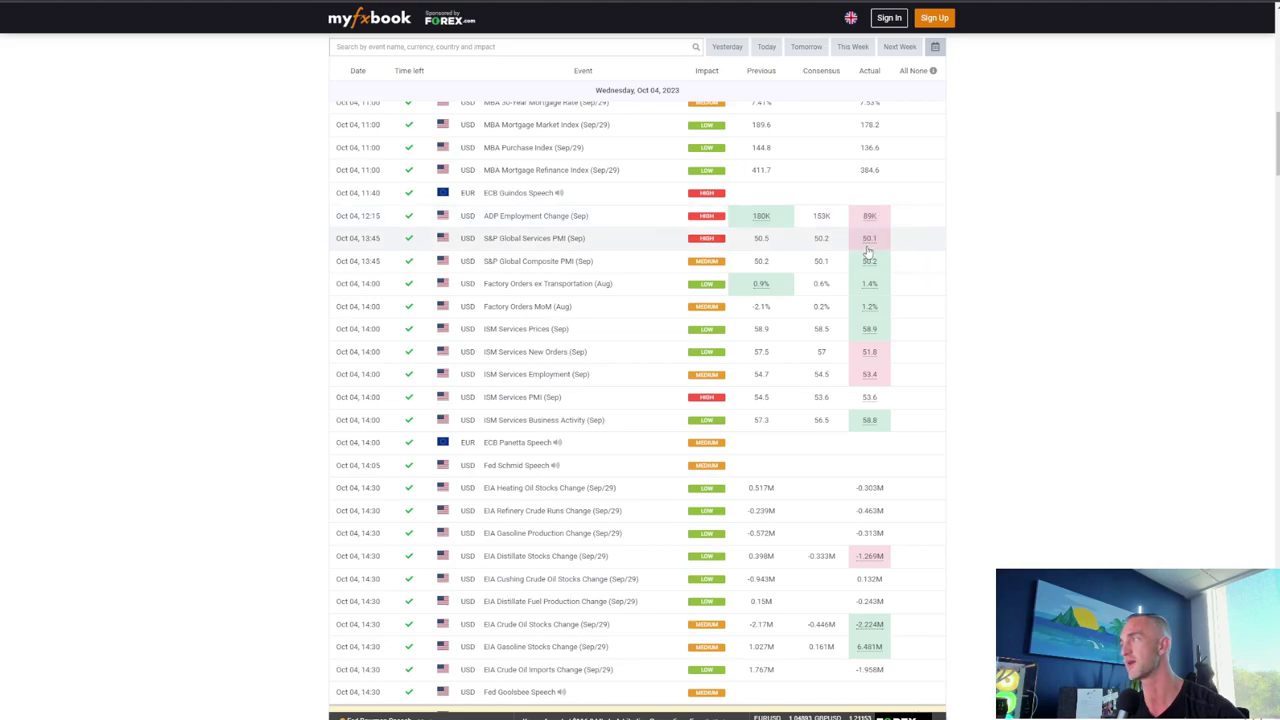
pyautogui.moveTo(869, 241)
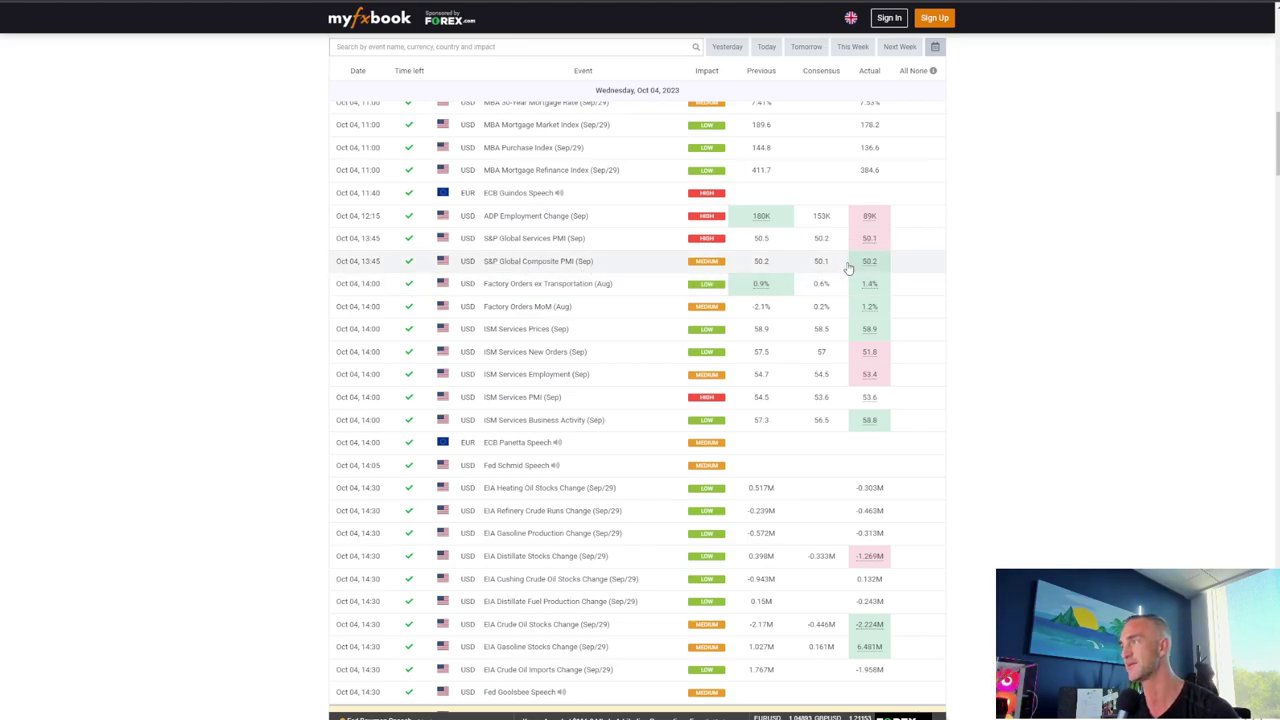
pyautogui.moveTo(872, 270)
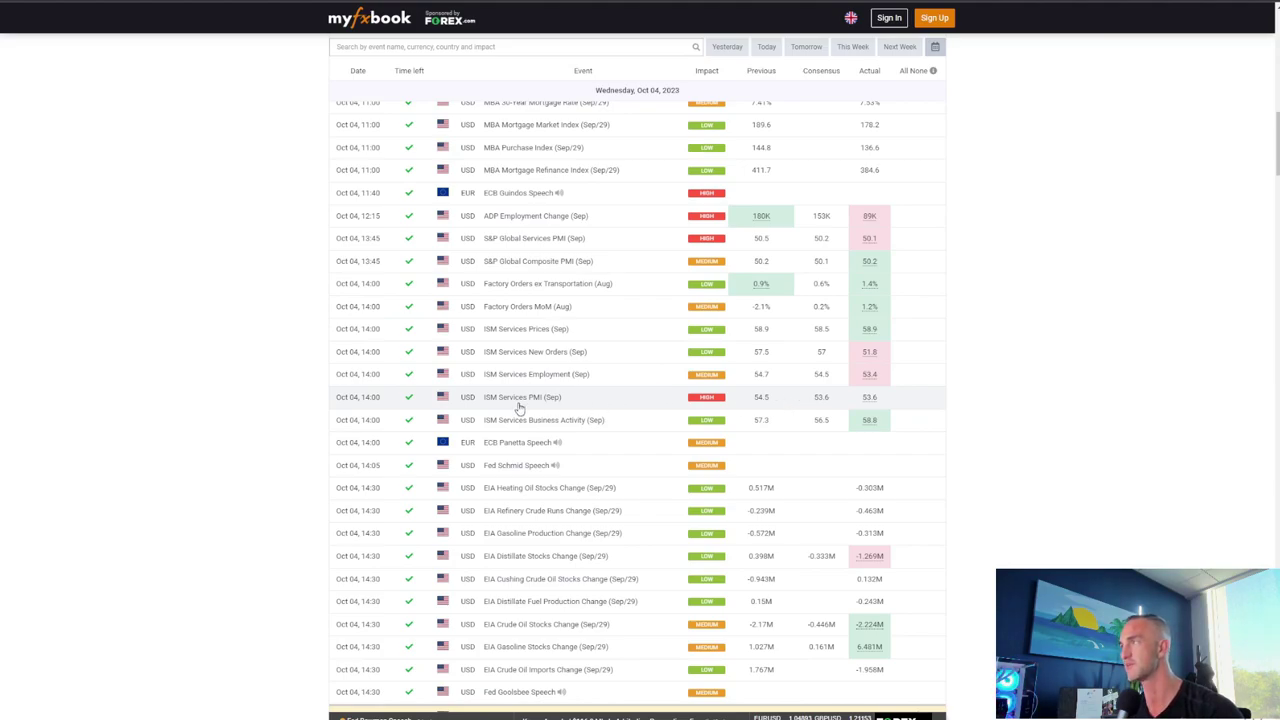
# List Thursday Oct 05 economic events and expand the table with Show More
pyautogui.click(806, 46)
pyautogui.scroll(6, 712, 355)
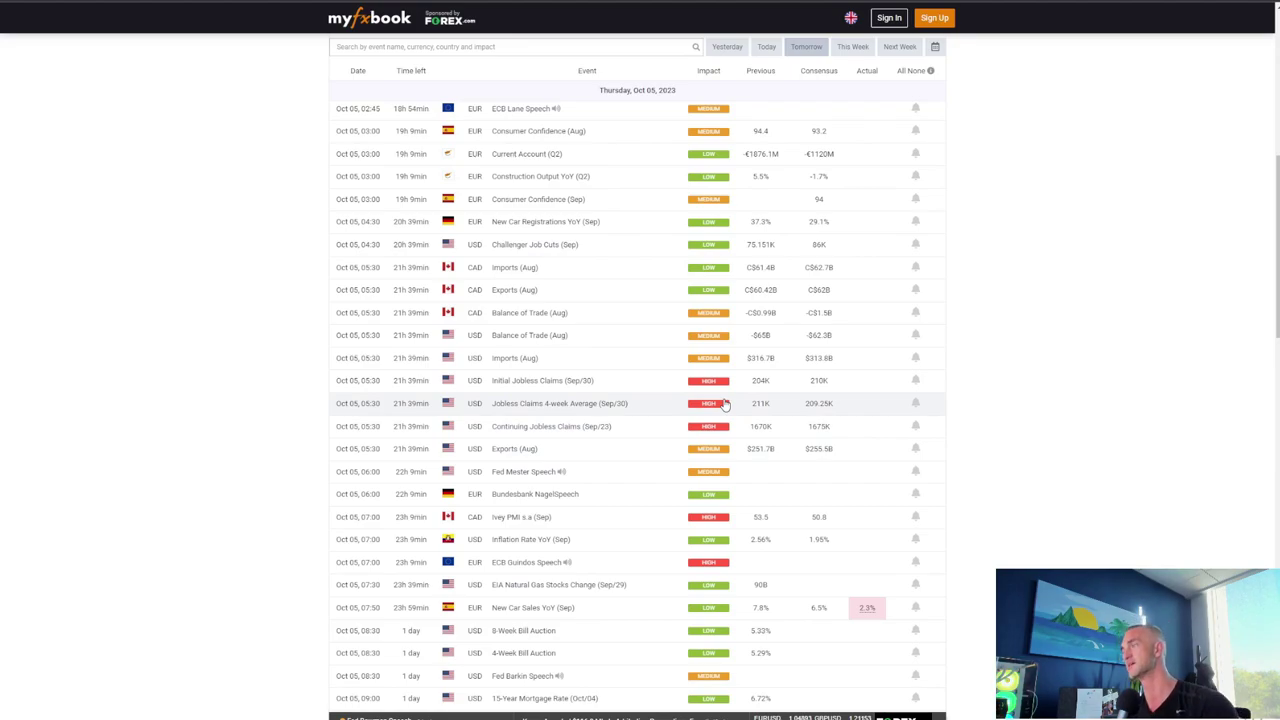
pyautogui.scroll(-15, 725, 403)
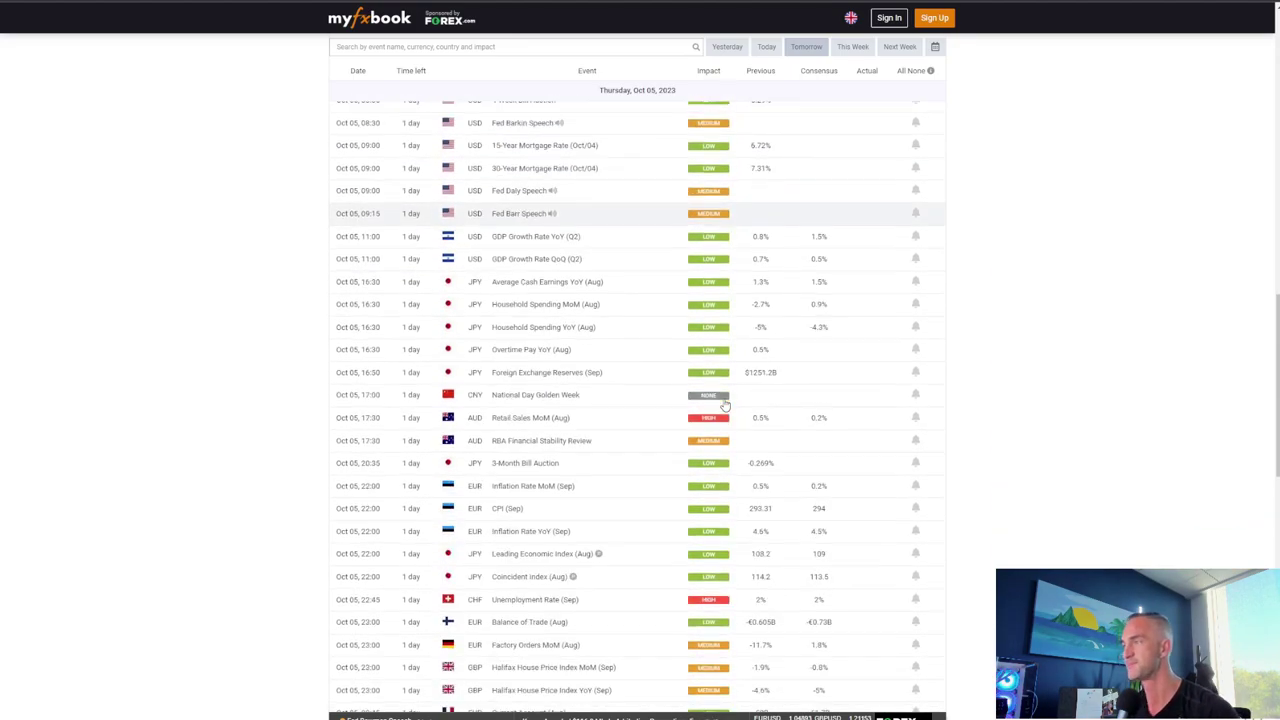
pyautogui.click(725, 406)
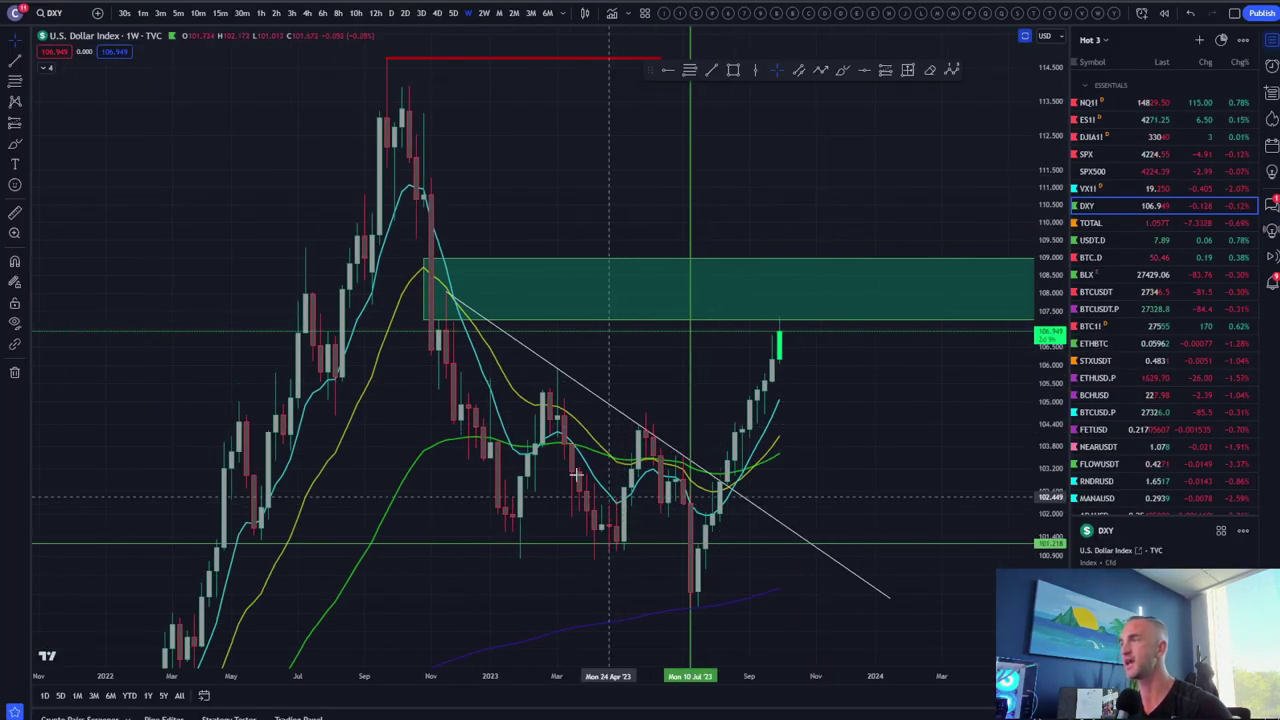
# Check DXY on hourly candles, then return to weekly and pan toward recent years
pyautogui.click(260, 13)
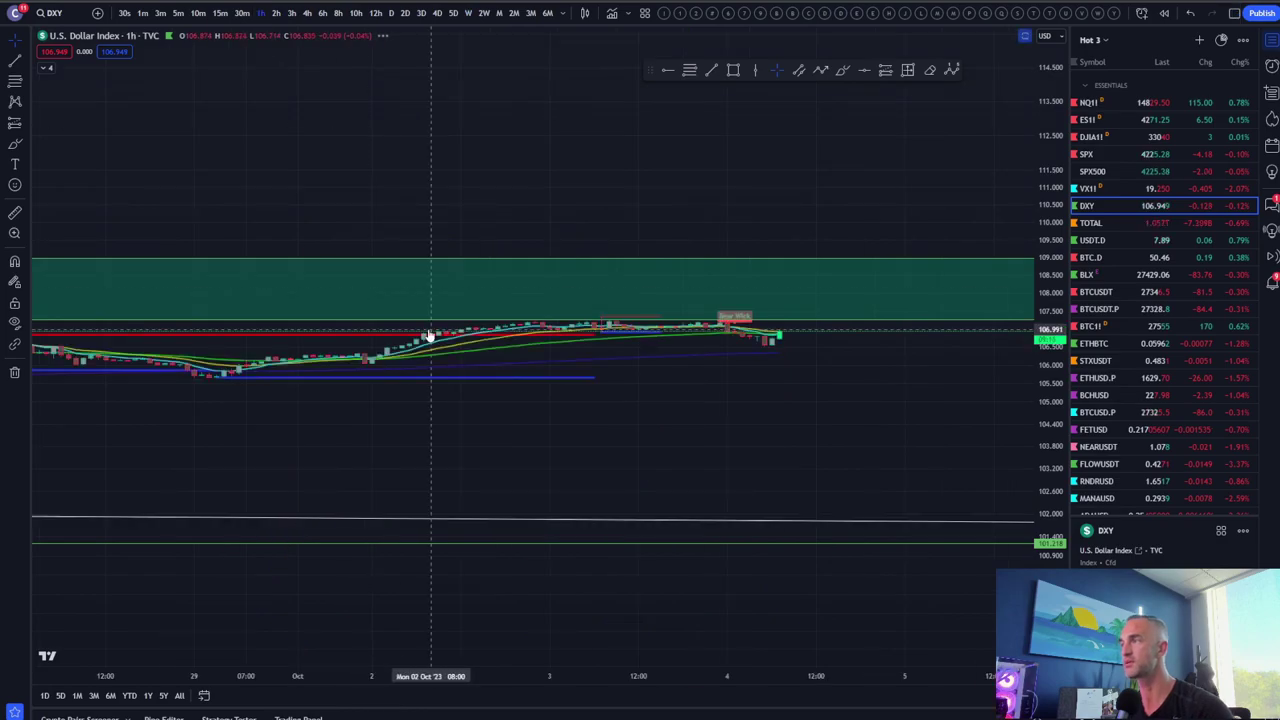
pyautogui.scroll(-10, 429, 336)
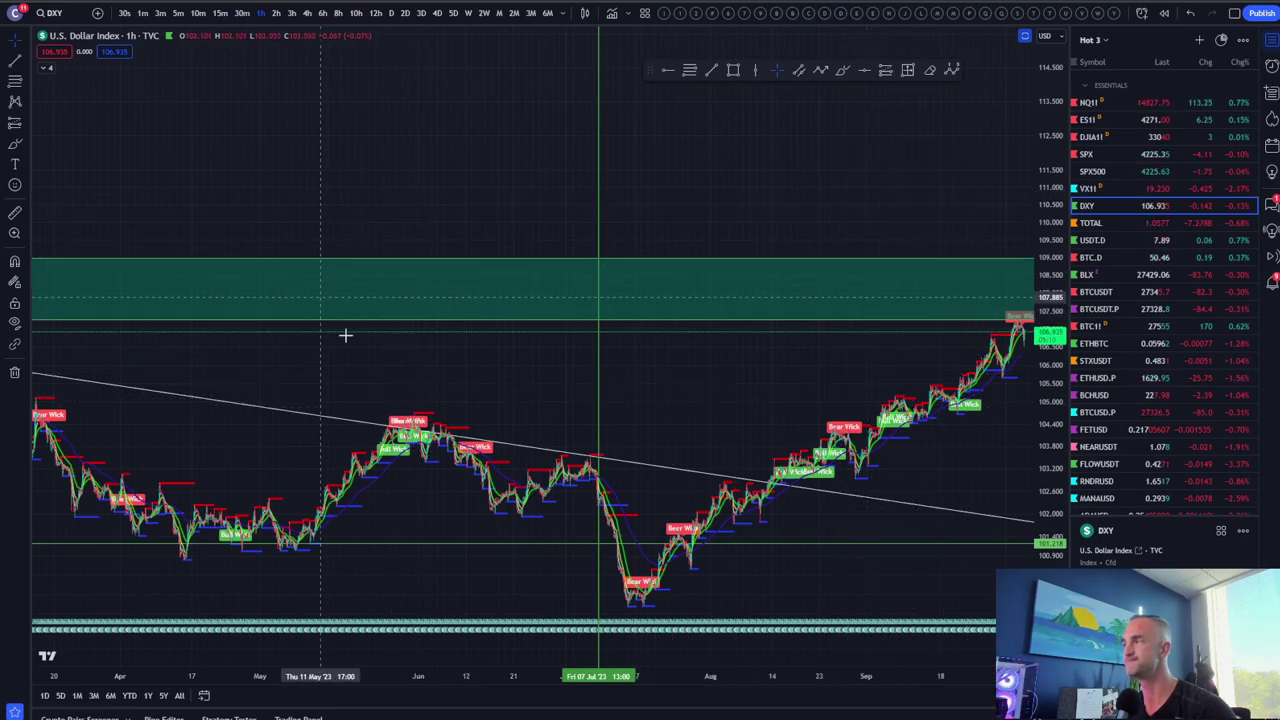
pyautogui.scroll(3, 477, 393)
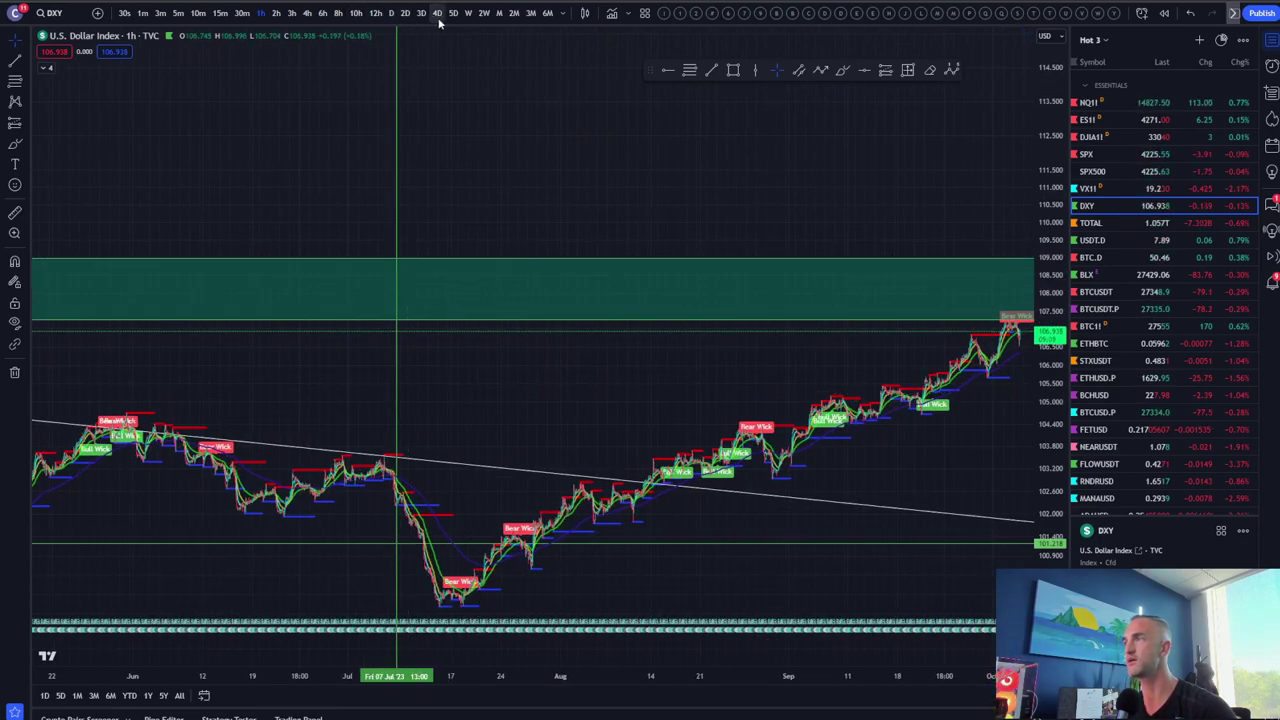
pyautogui.click(468, 14)
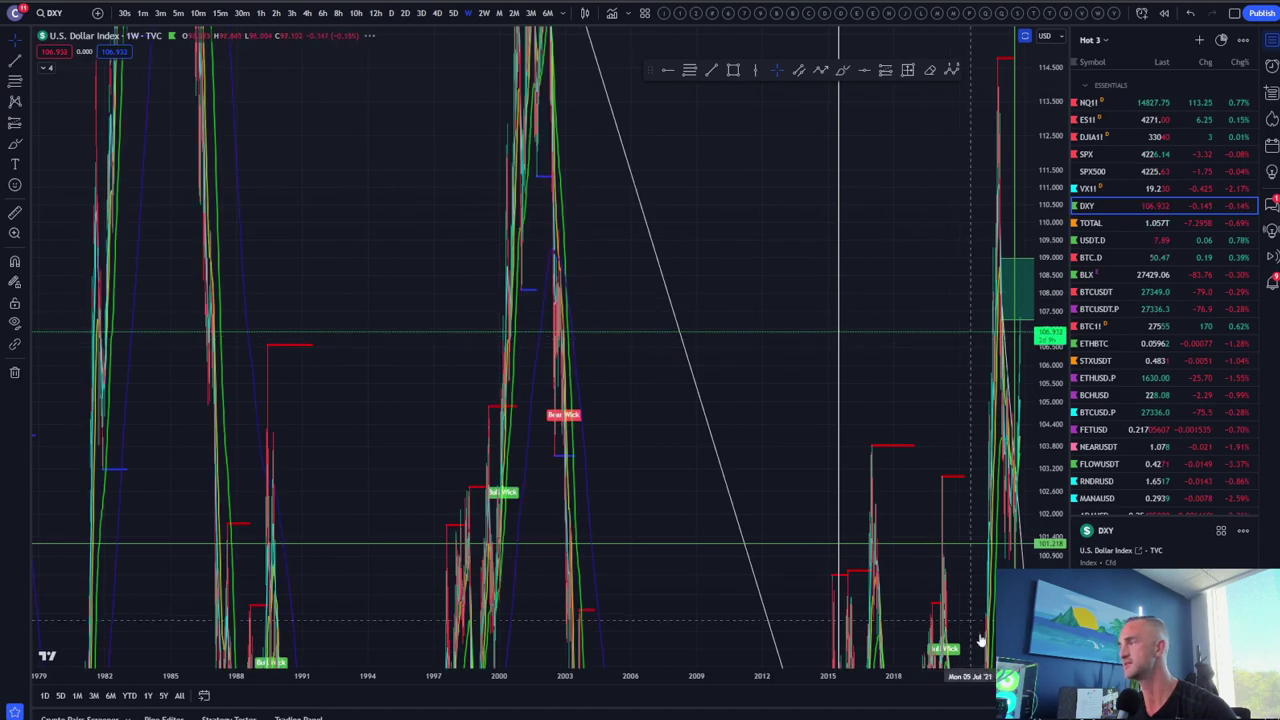
pyautogui.scroll(-5, 860, 130)
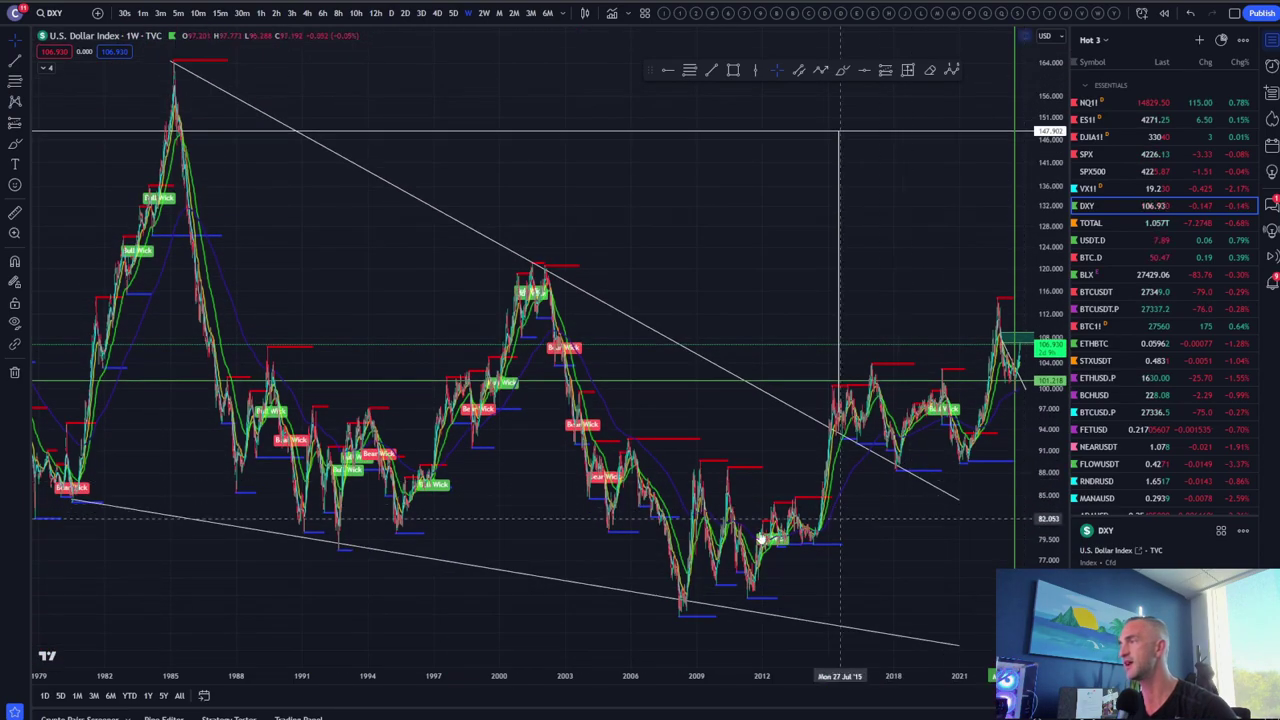
pyautogui.scroll(10, 686, 229)
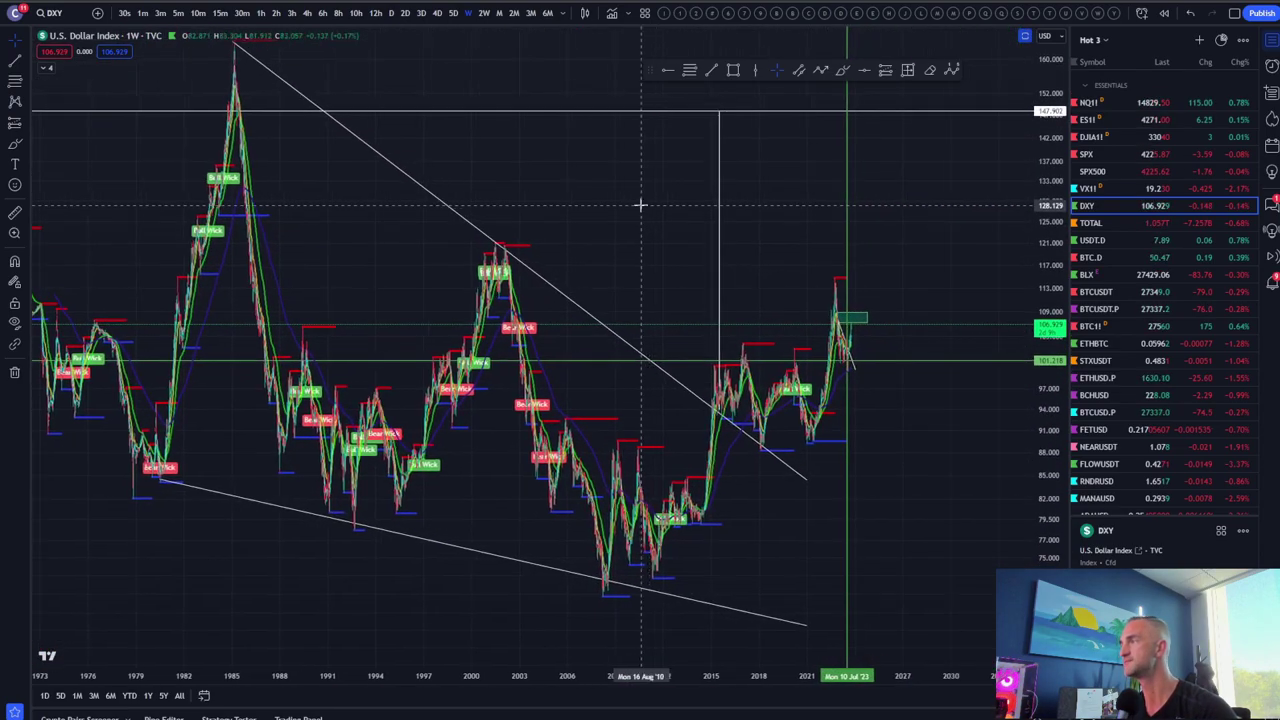
pyautogui.moveTo(680, 235); pyautogui.dragTo(974, 209)
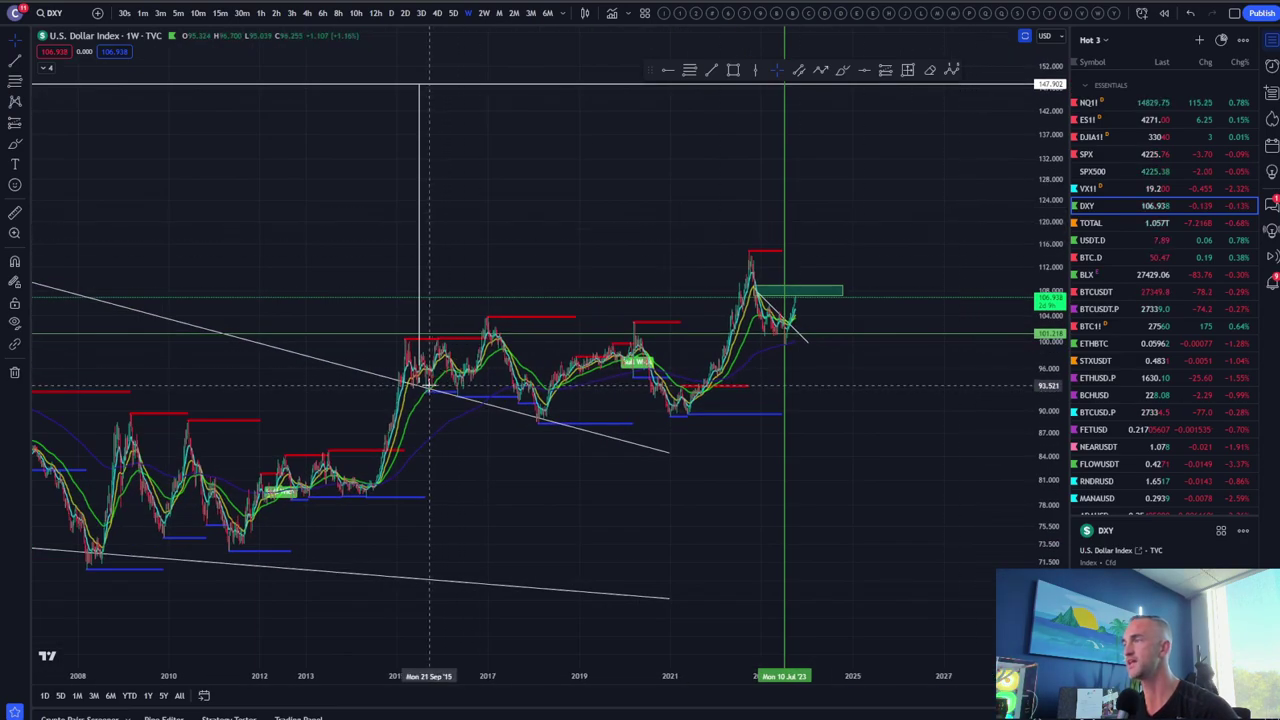
pyautogui.scroll(5, 587, 207)
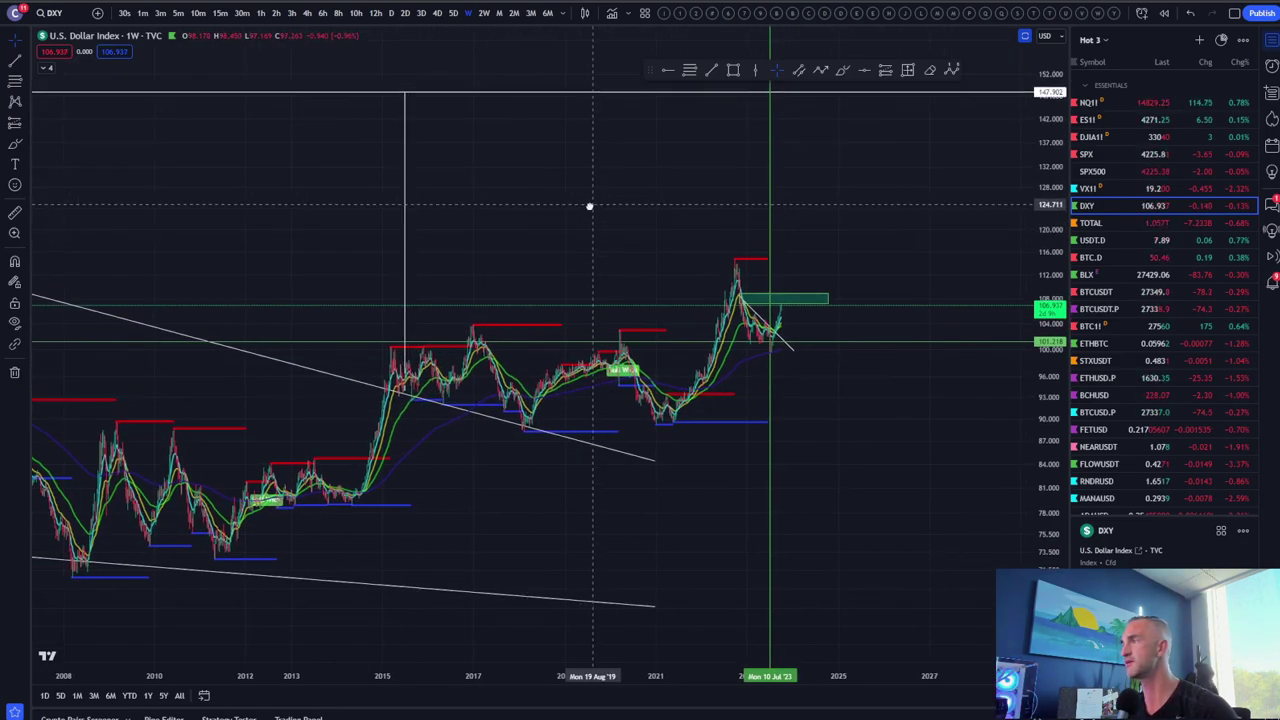
pyautogui.scroll(-2, 600, 209)
pyautogui.scroll(4, 1020, 289)
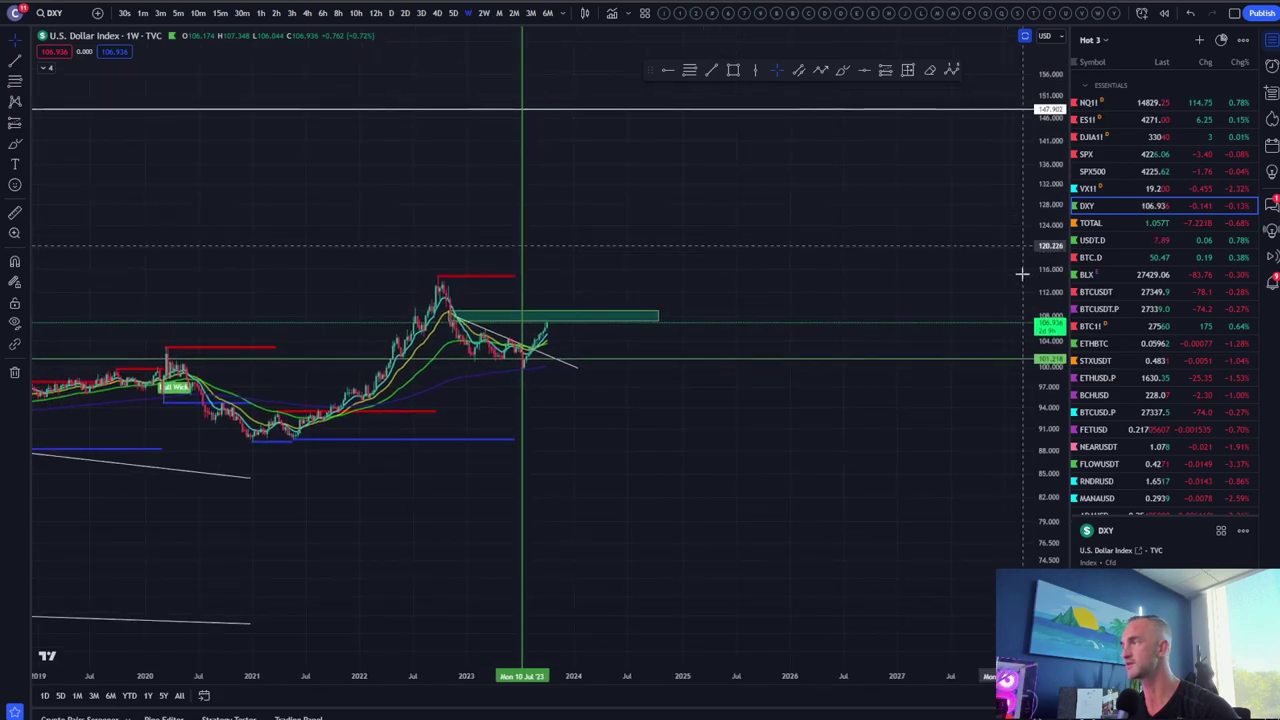
# Stretch the price scale and frame the latest weekly candles with indicator panes hidden
pyautogui.moveTo(1048, 274); pyautogui.dragTo(1048, 395)
pyautogui.moveTo(721, 353); pyautogui.dragTo(866, 349)
pyautogui.scroll(4, 866, 349)
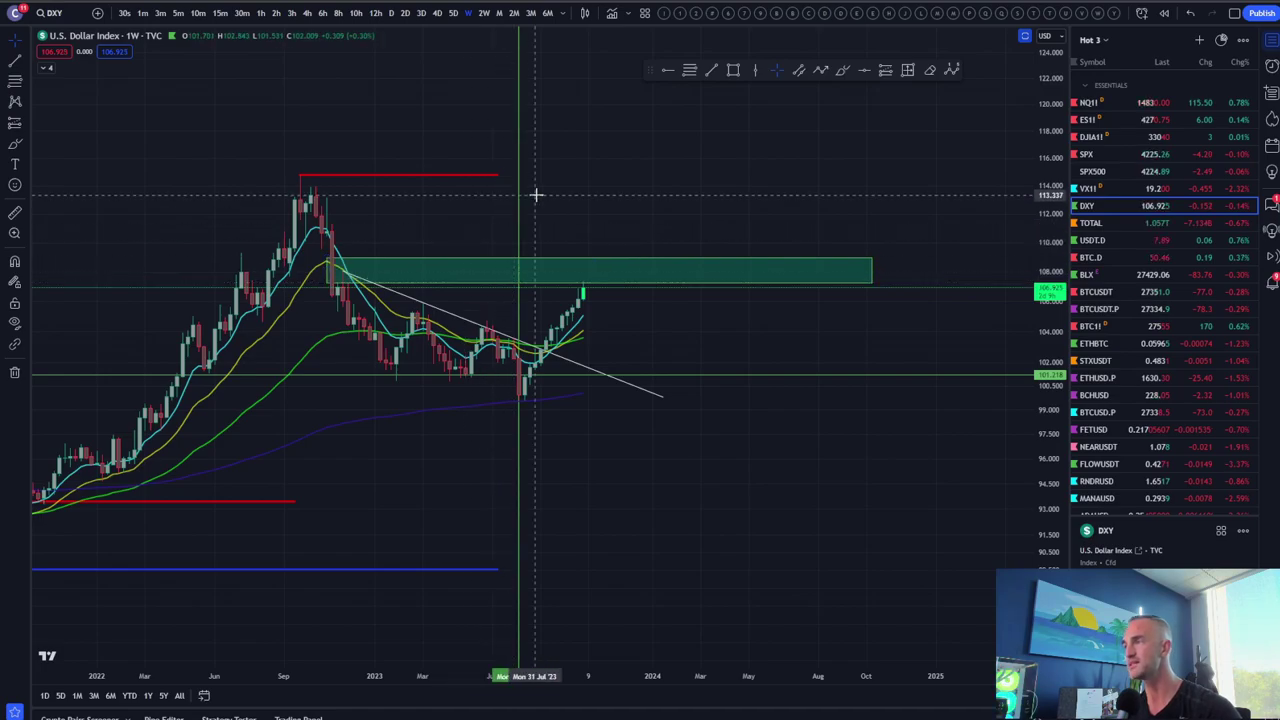
pyautogui.hscroll(-5, 214, 490)
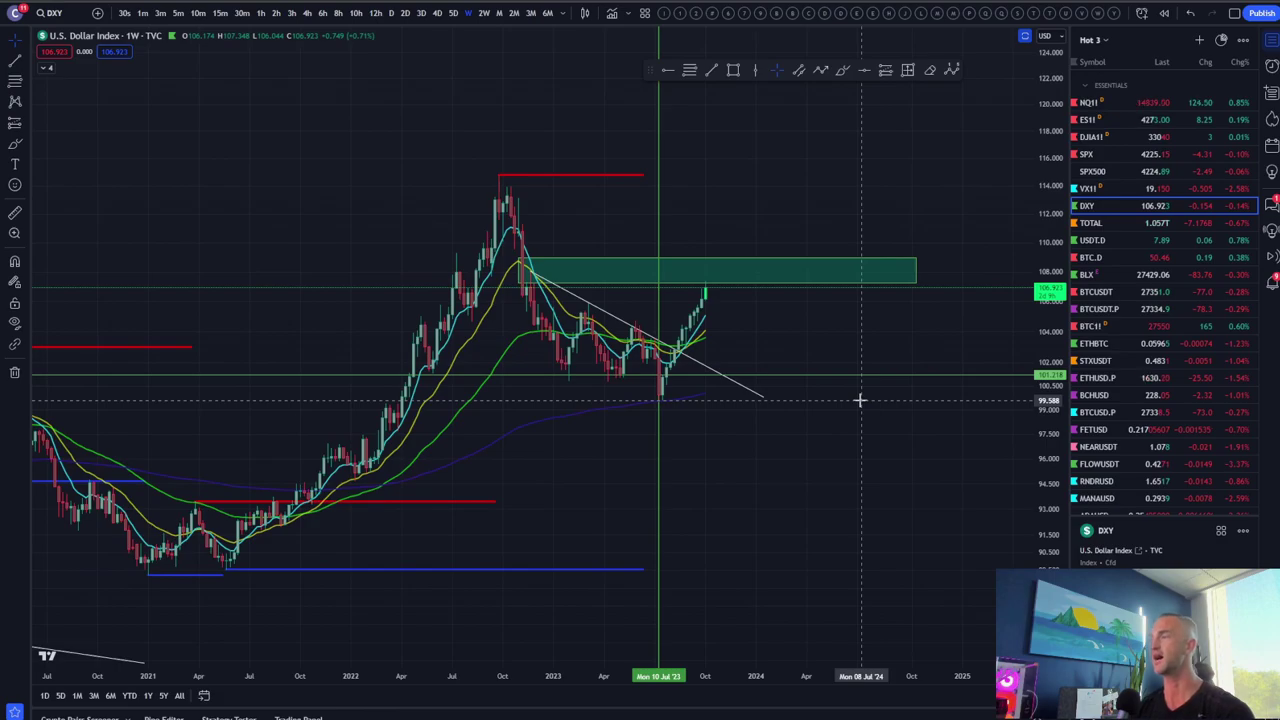
pyautogui.doubleClick(705, 451)
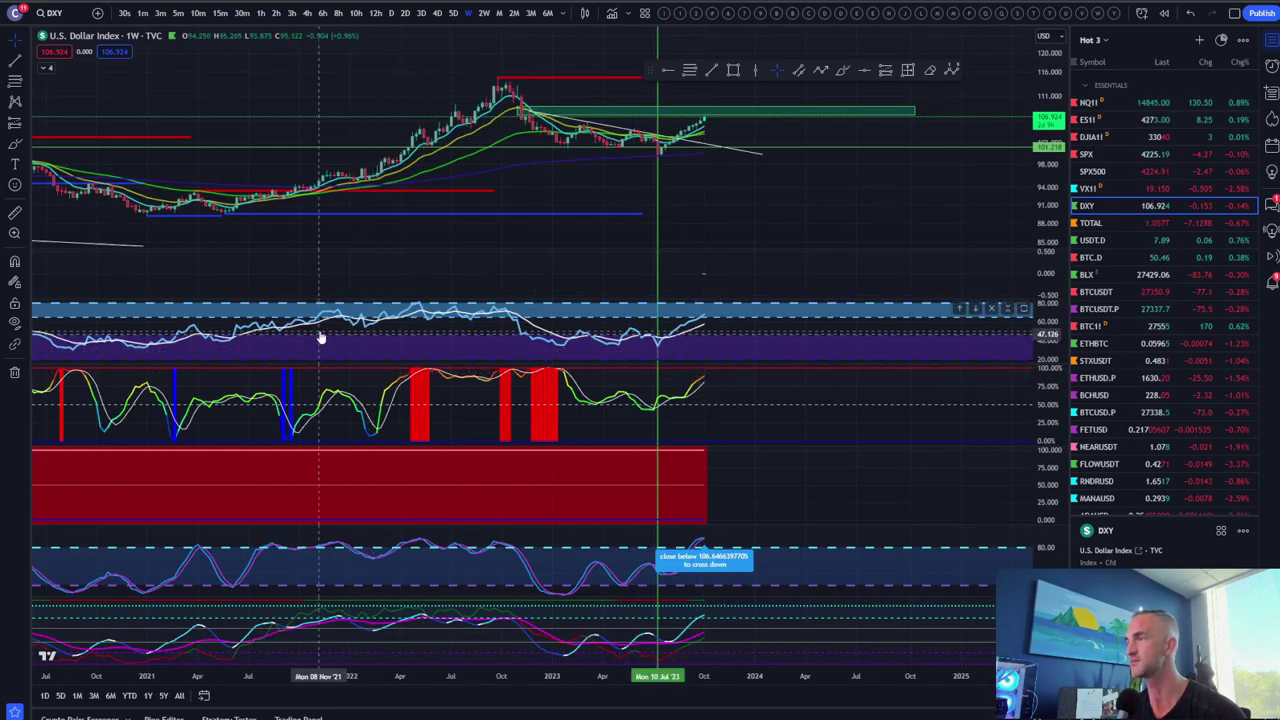
pyautogui.doubleClick(771, 186)
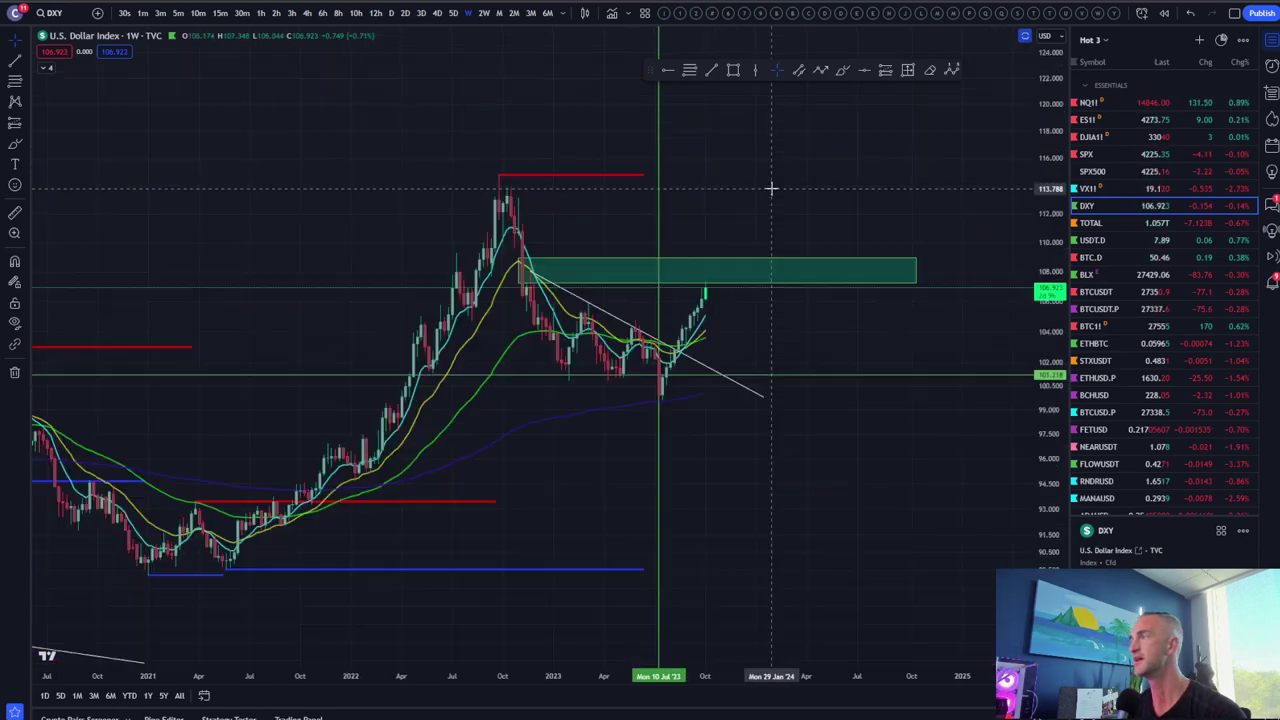
pyautogui.scroll(2, 634, 322)
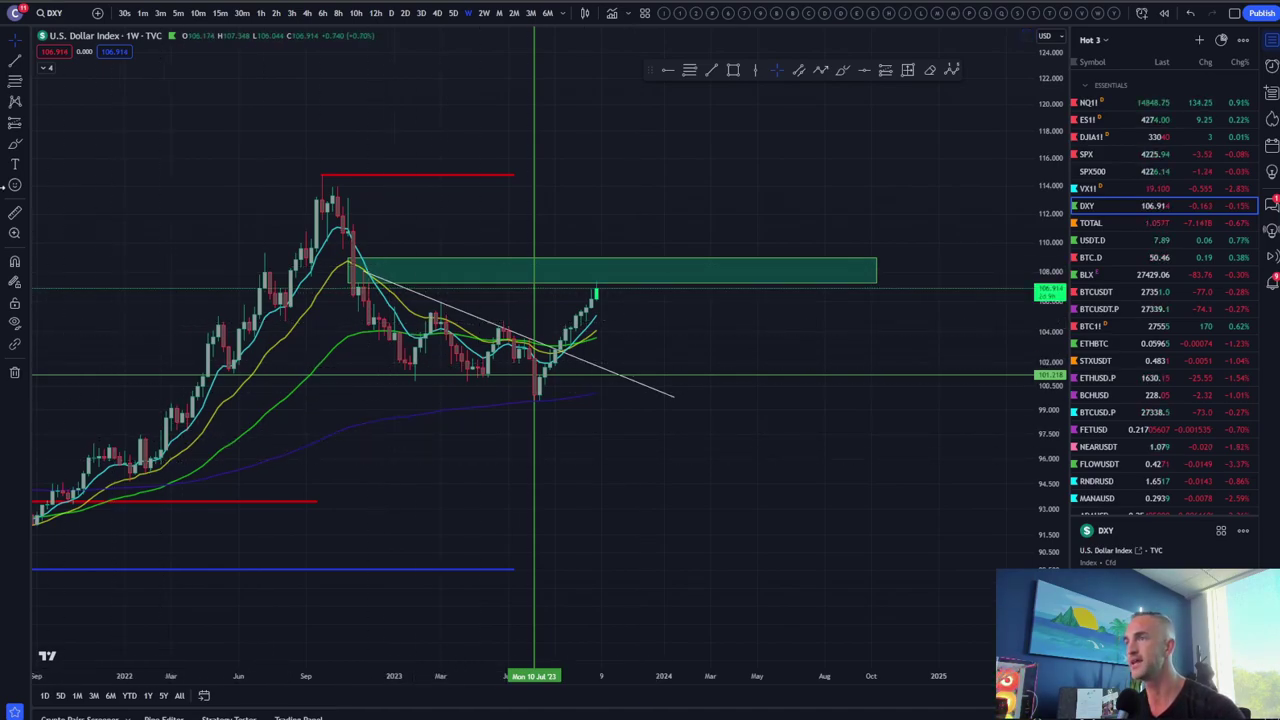
# Draw a vertical line from the downtrend breakout candle up into the green zone
pyautogui.click(18, 62)
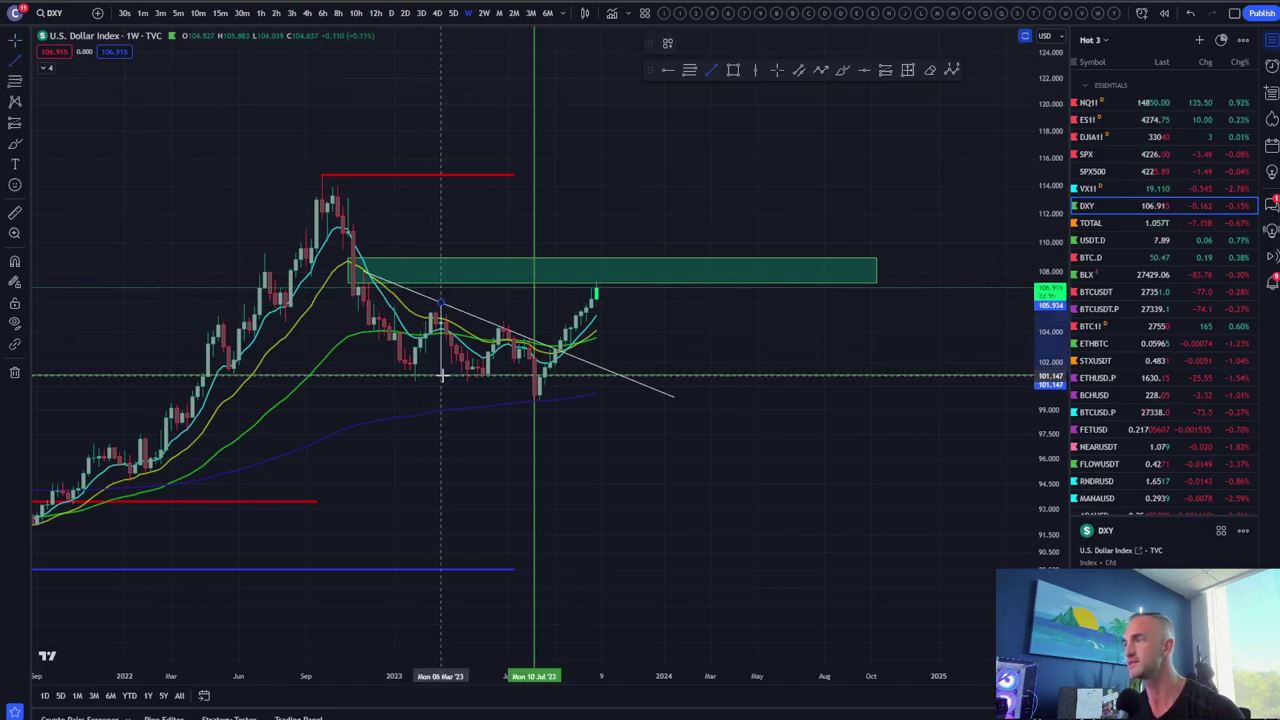
pyautogui.moveTo(440, 363); pyautogui.dragTo(533, 345)
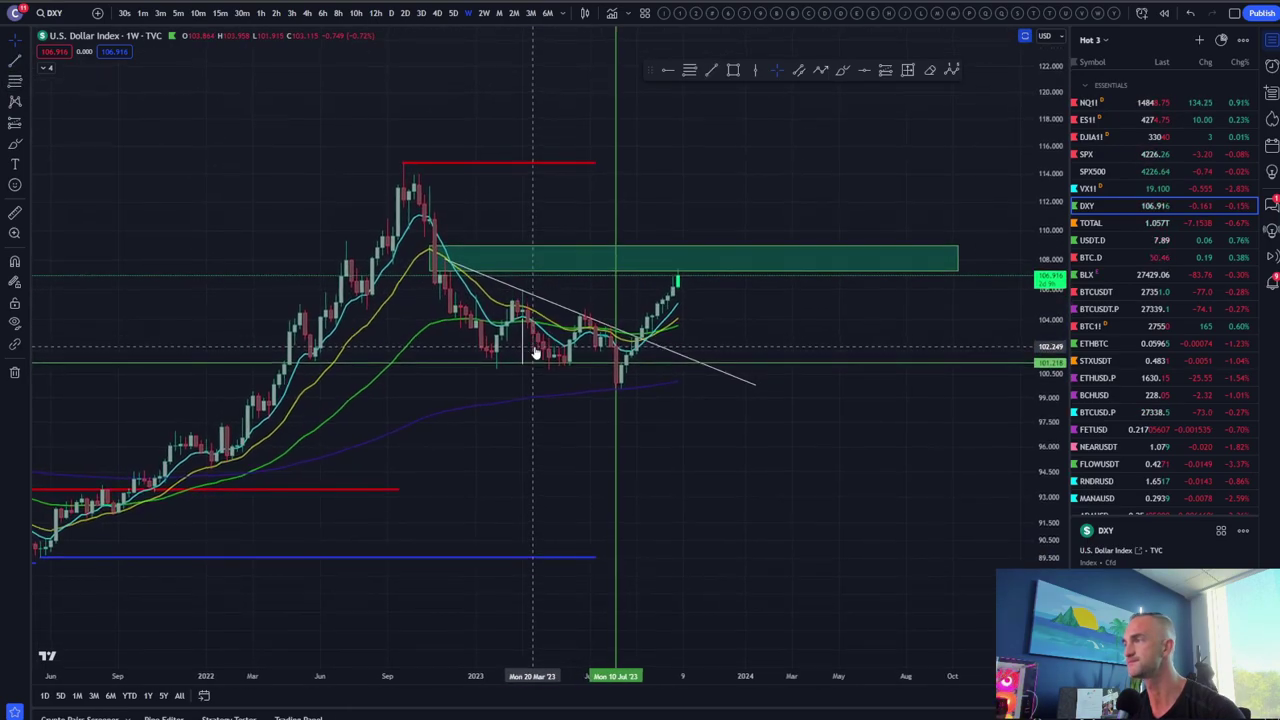
pyautogui.click(616, 258)
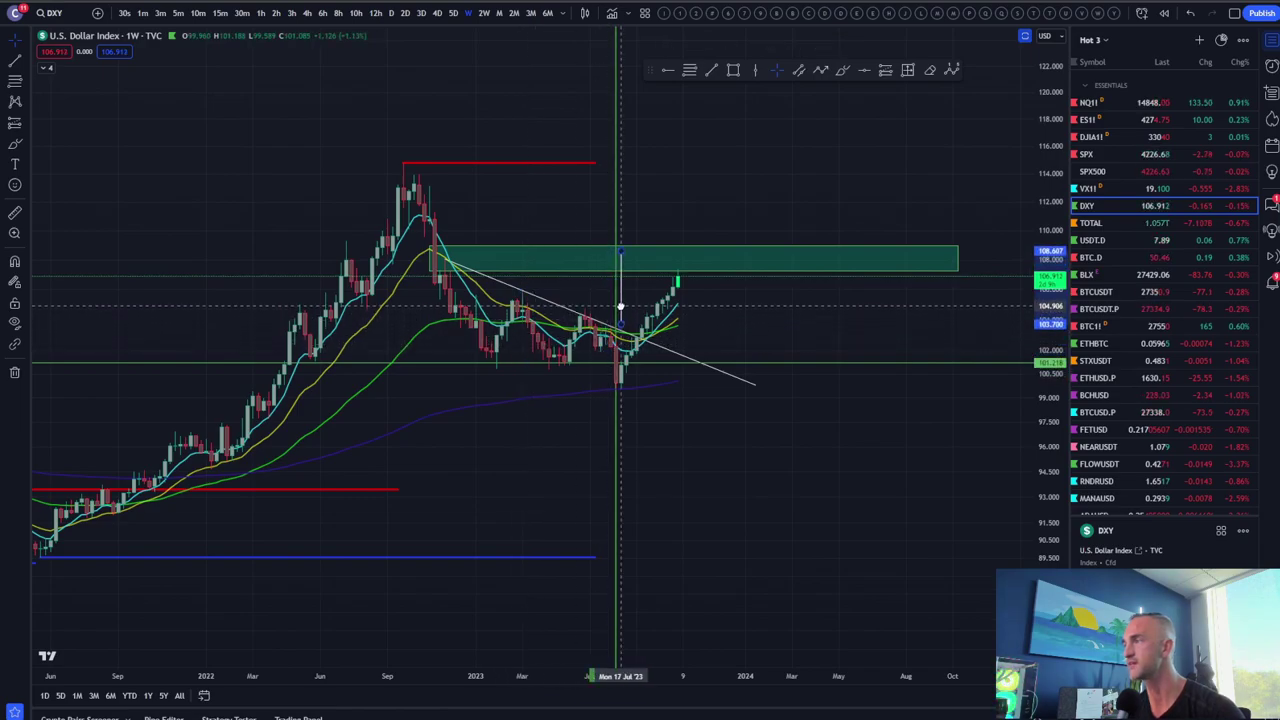
pyautogui.click(617, 310)
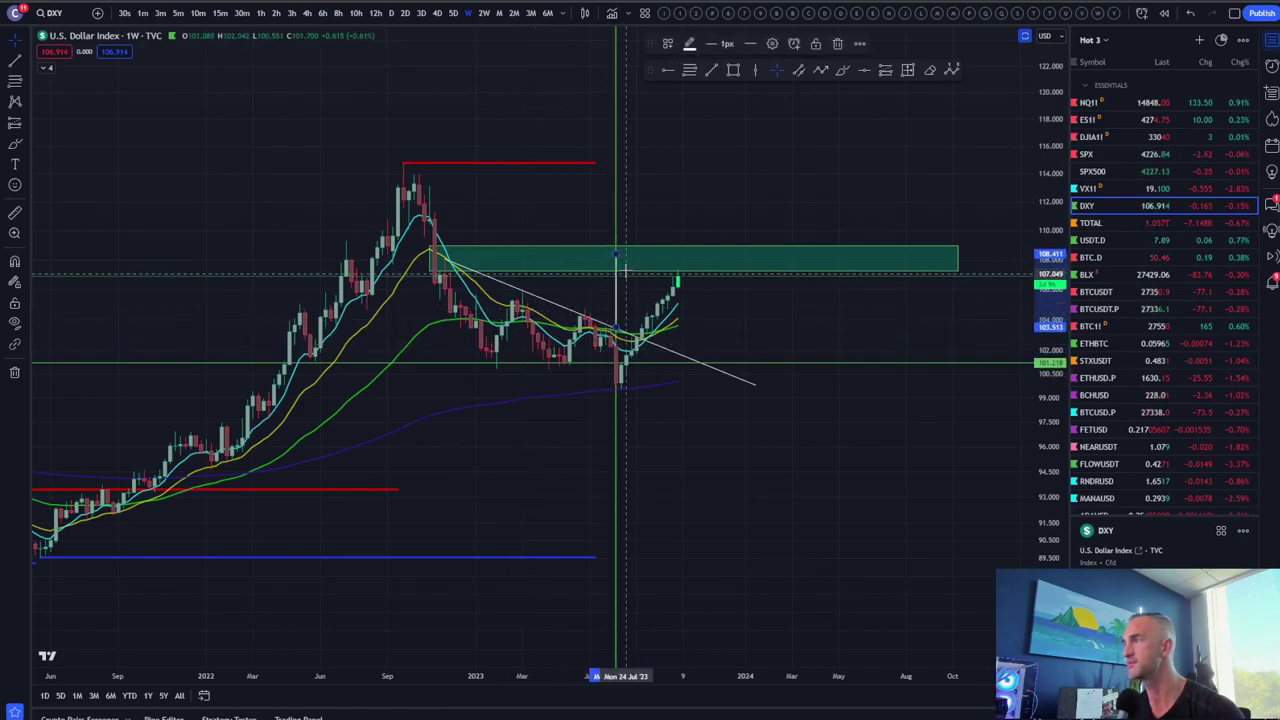
# Rescale the price axis and switch DXY to daily candles
pyautogui.click(447, 262)
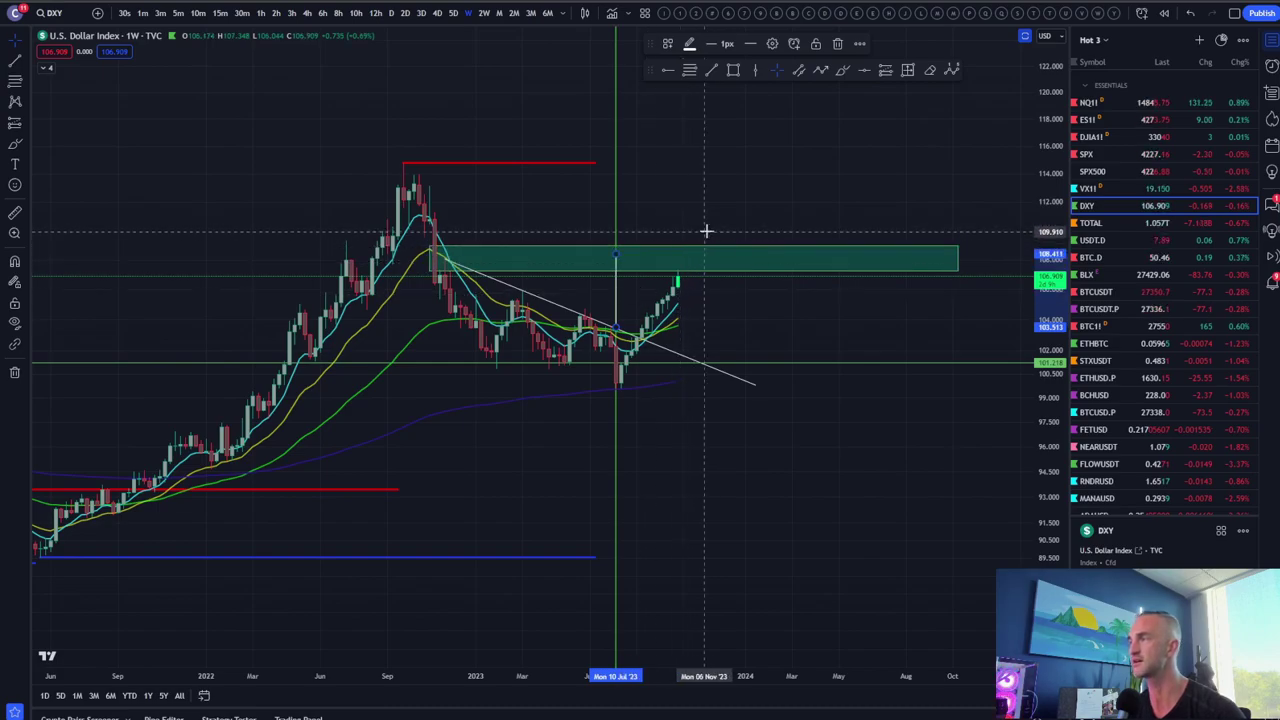
pyautogui.scroll(2, 704, 305)
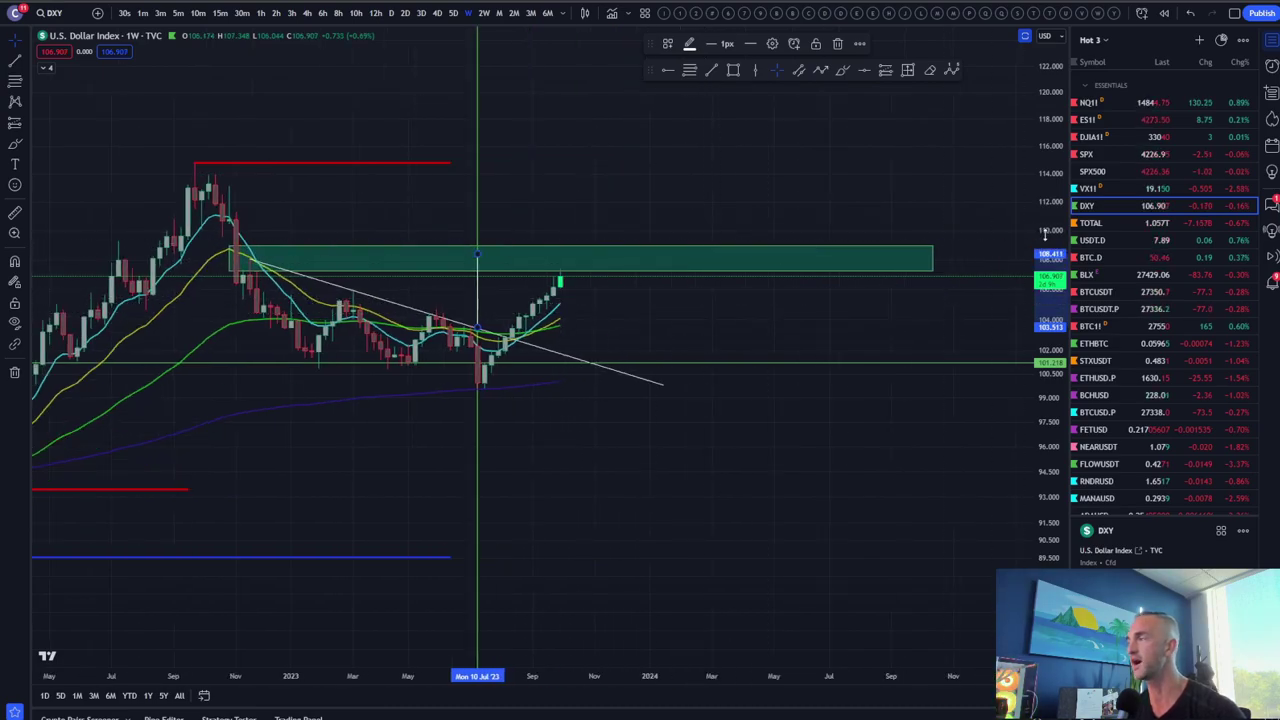
pyautogui.moveTo(1047, 232); pyautogui.dragTo(597, 134)
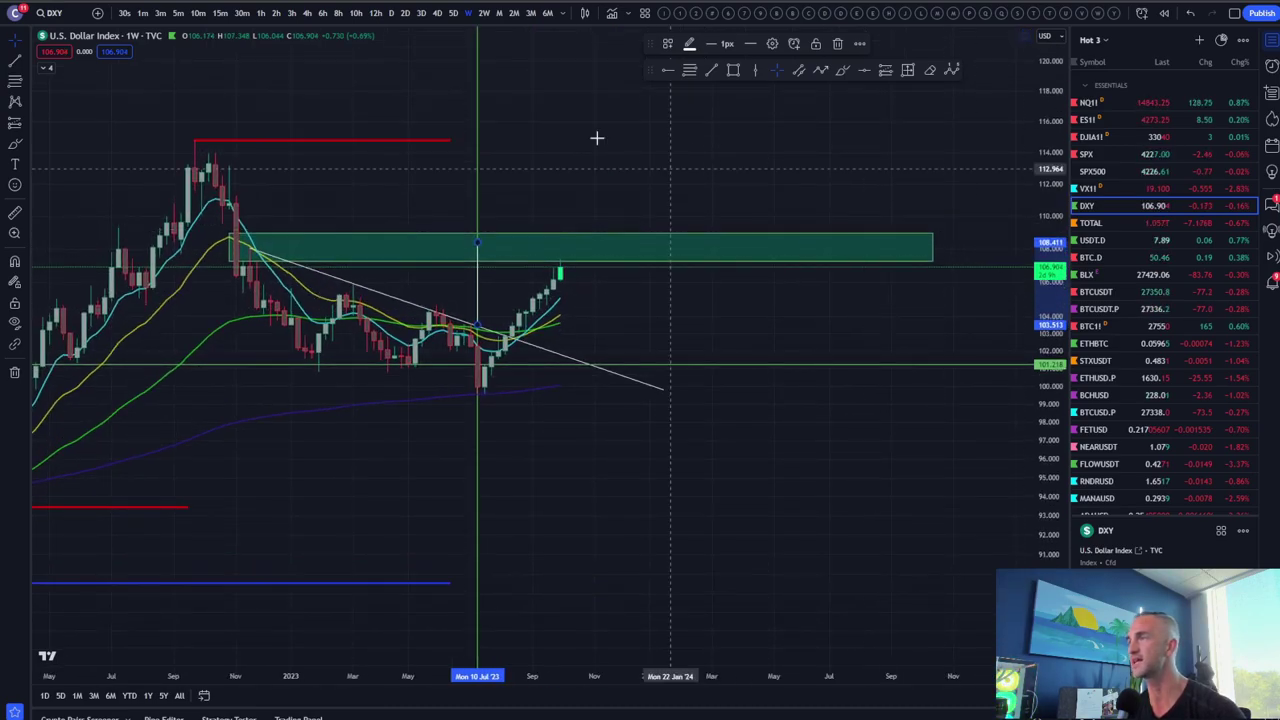
pyautogui.click(391, 13)
pyautogui.scroll(-3, 491, 286)
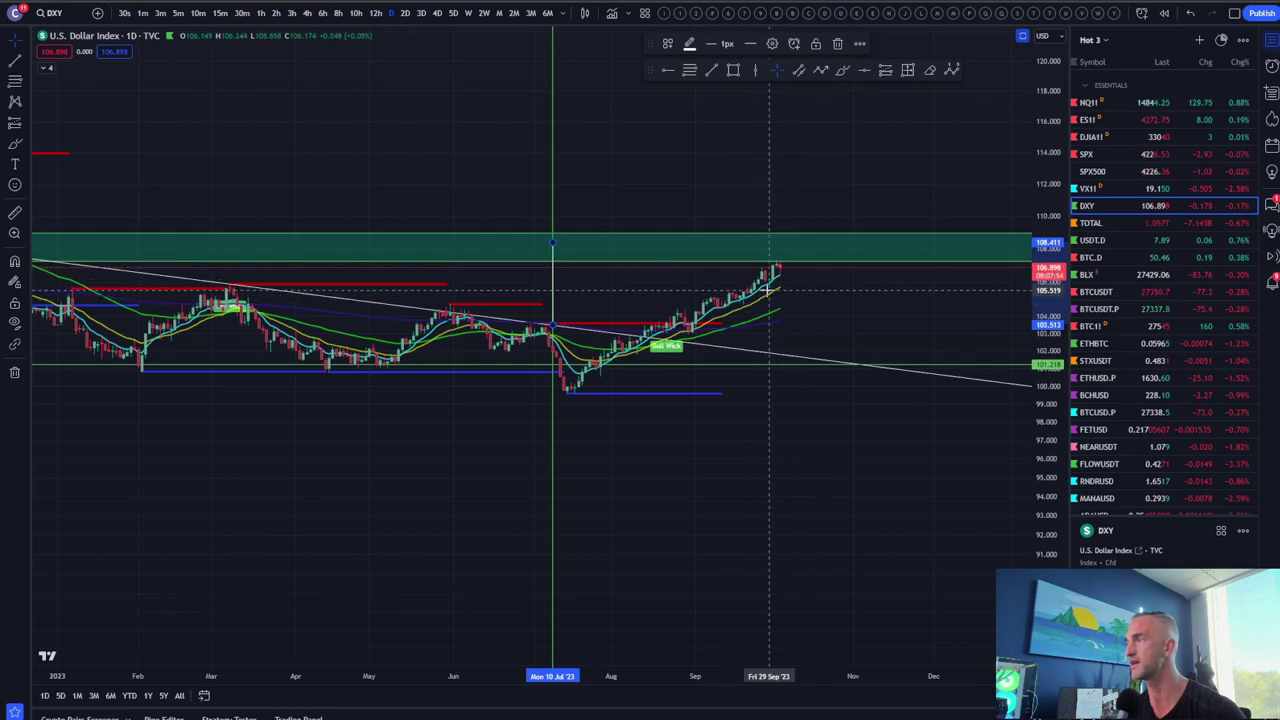
pyautogui.scroll(2, 795, 262)
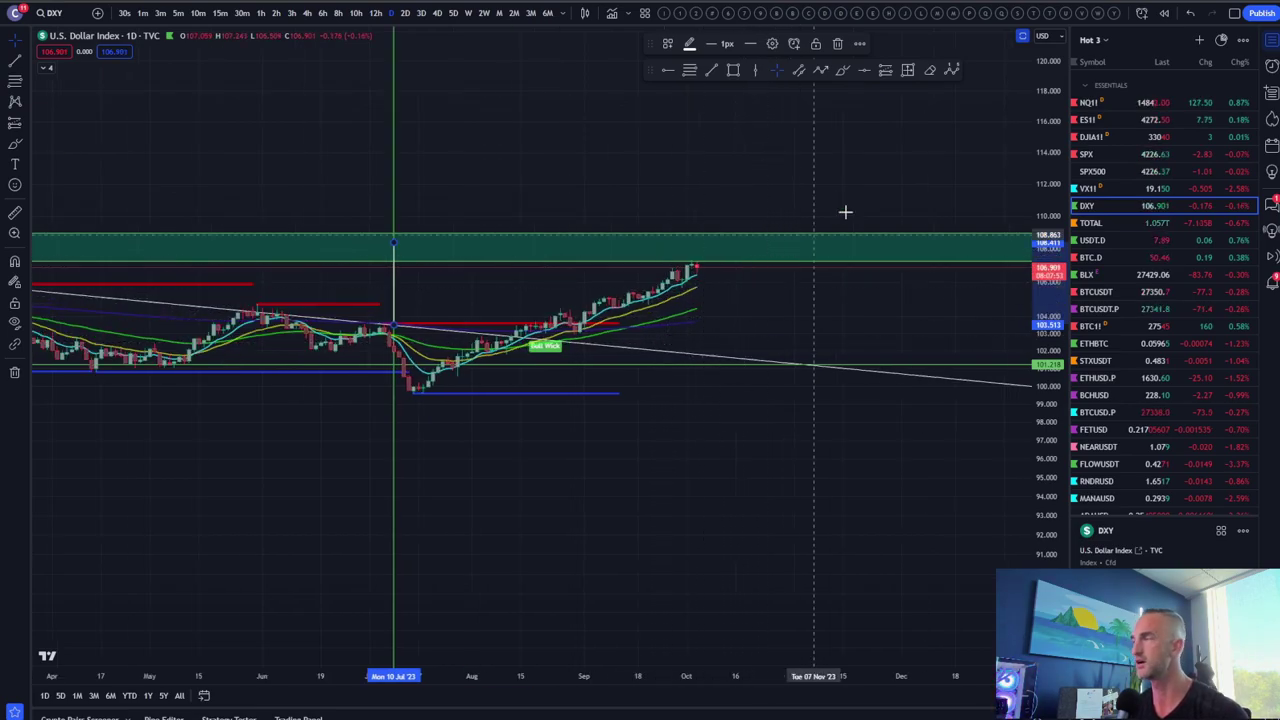
# Open the NQ1! NASDAQ 100 E-mini futures daily chart and zoom to fit
pyautogui.click(1125, 106)
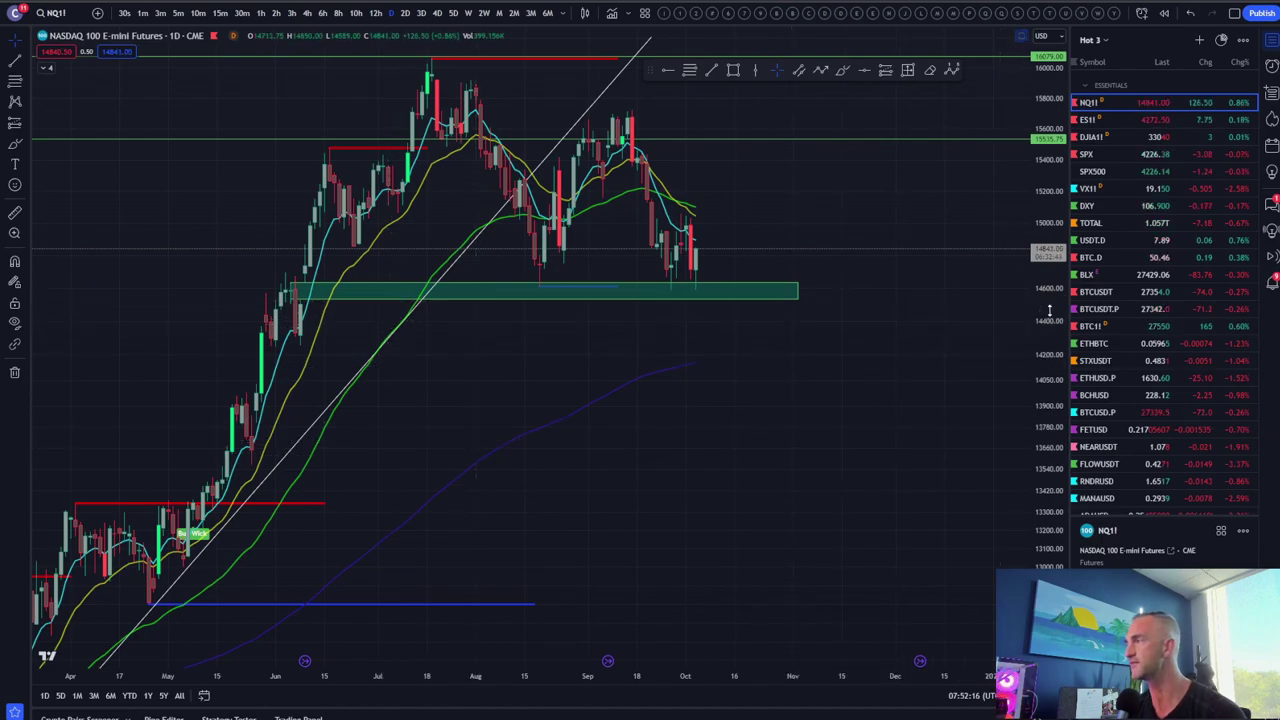
pyautogui.moveTo(1047, 324); pyautogui.dragTo(1041, 276)
pyautogui.scroll(4, 429, 366)
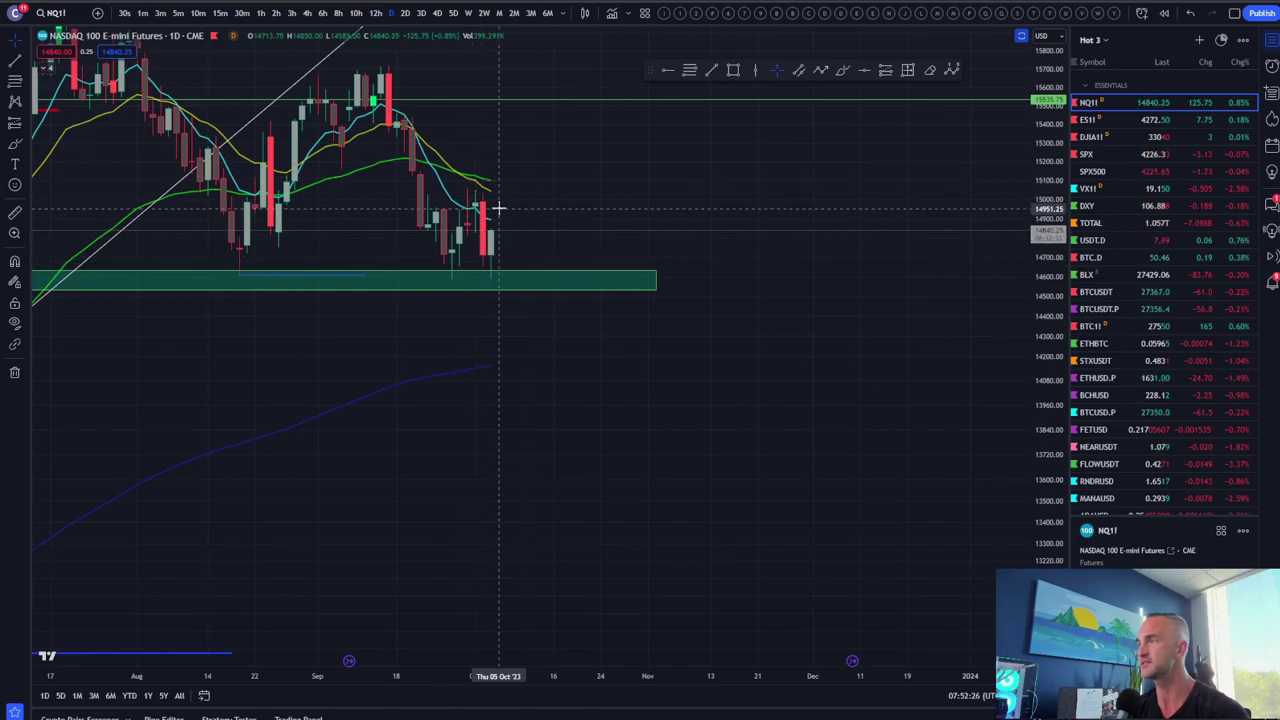
pyautogui.scroll(-5, 460, 210)
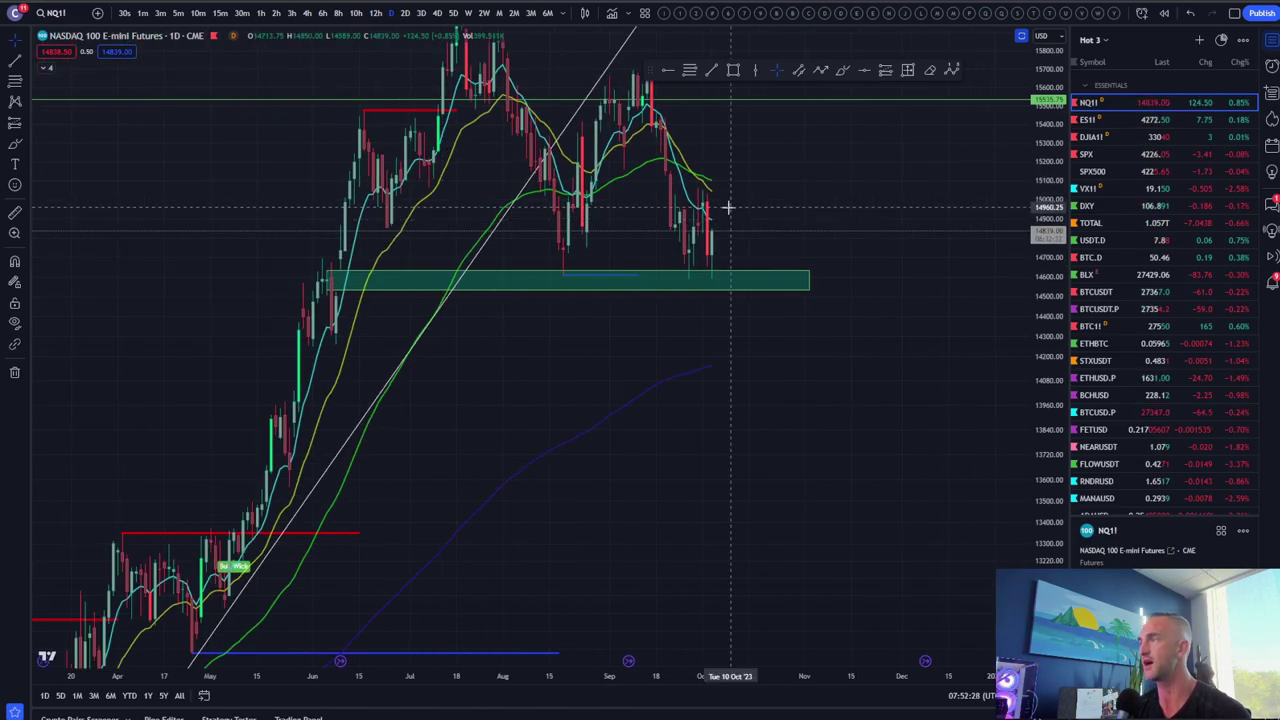
pyautogui.scroll(2, 557, 374)
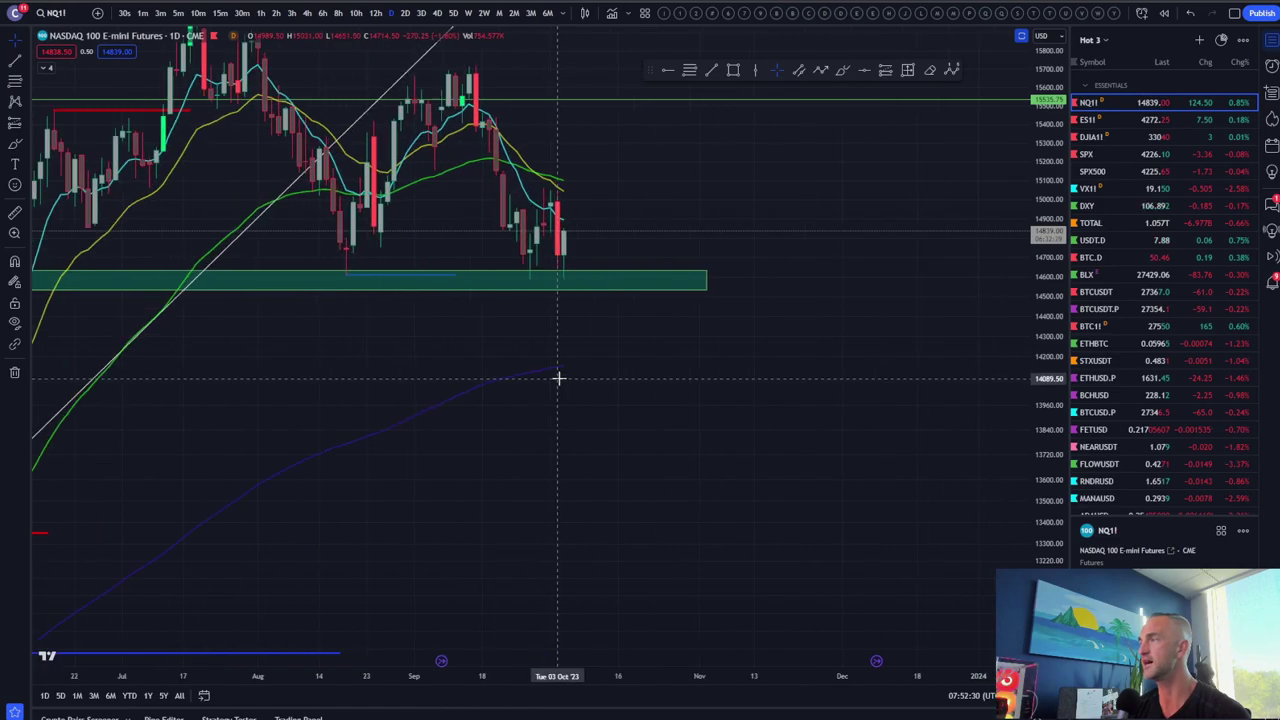
pyautogui.scroll(-1, 644, 358)
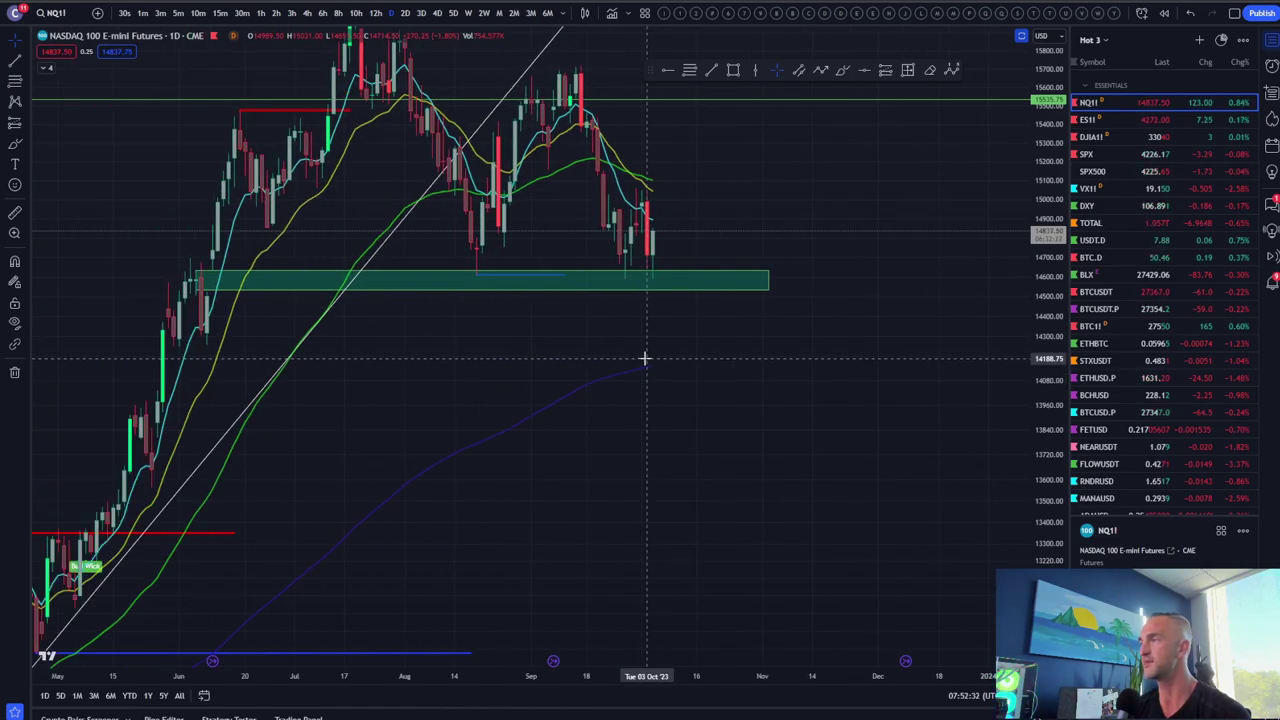
pyautogui.scroll(2, 644, 358)
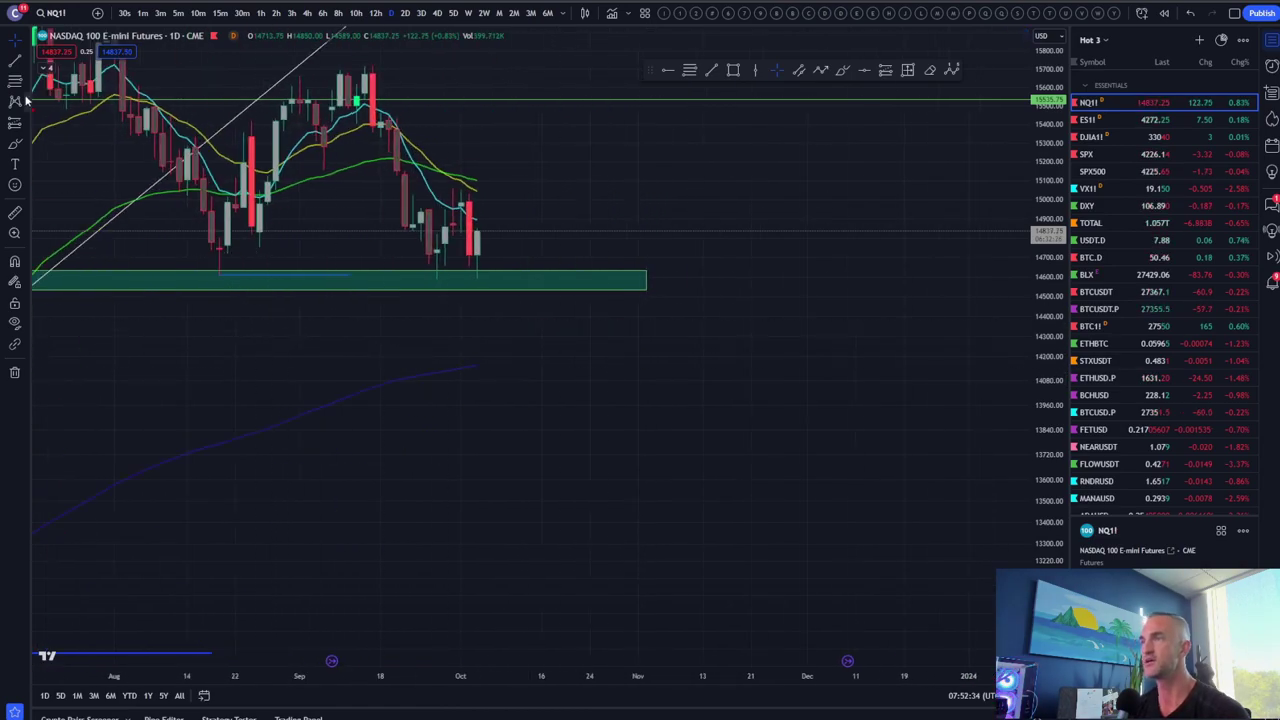
# Draw a Fibonacci retracement from the recent high to the green zone, then view 4-hour candles
pyautogui.hotkey('alt', 'f')
pyautogui.click(455, 188)
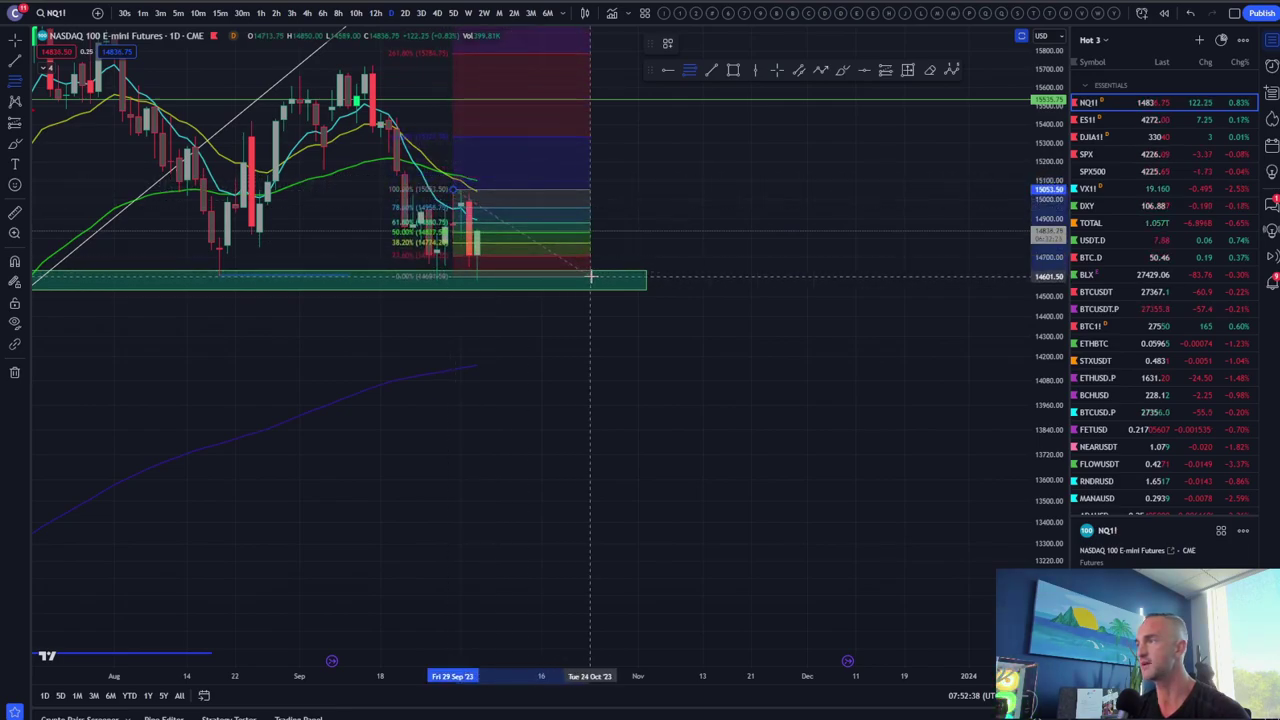
pyautogui.click(591, 281)
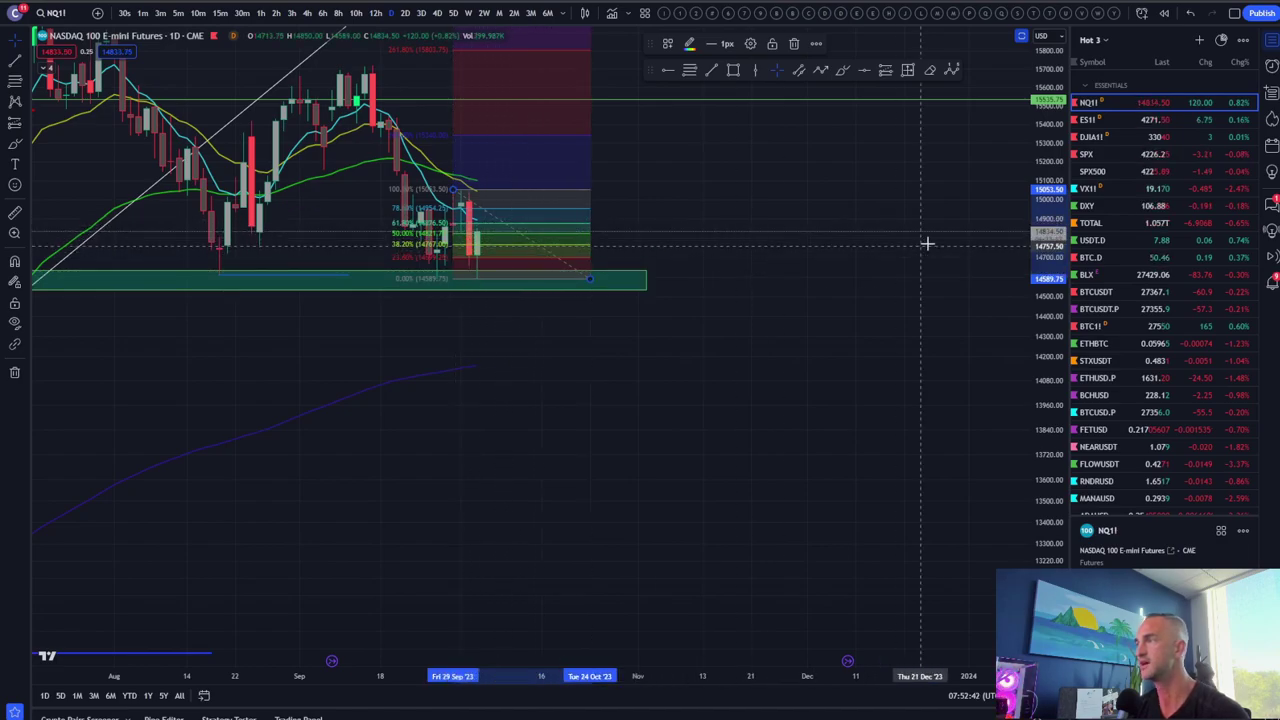
pyautogui.moveTo(1048, 248); pyautogui.dragTo(1006, 249)
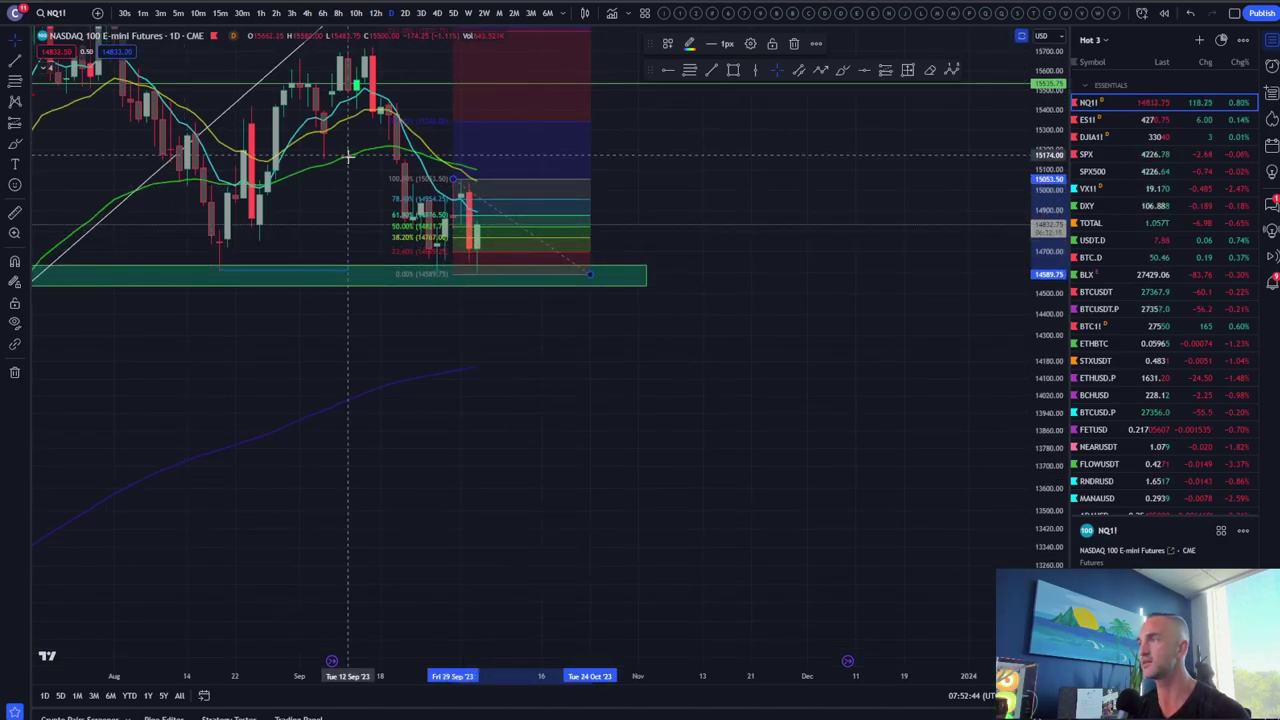
pyautogui.click(307, 13)
pyautogui.scroll(2, 501, 268)
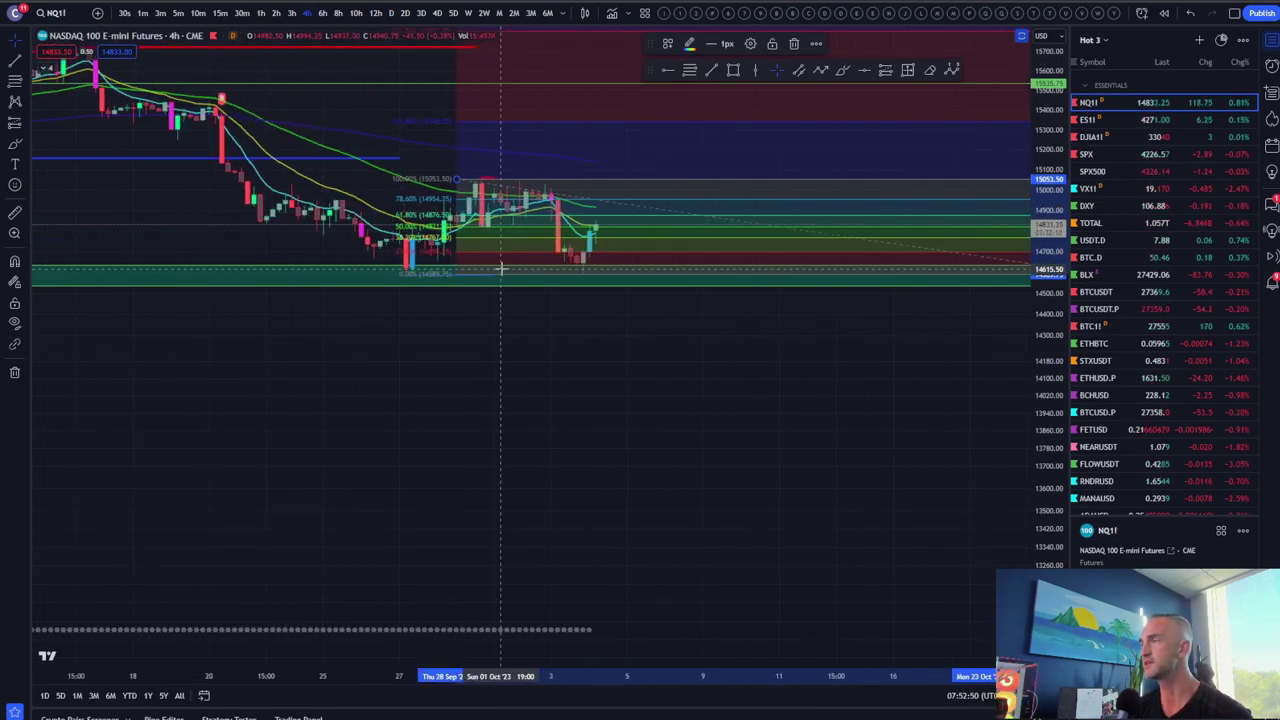
pyautogui.hscroll(3, 501, 268)
pyautogui.hscroll(-5, 501, 268)
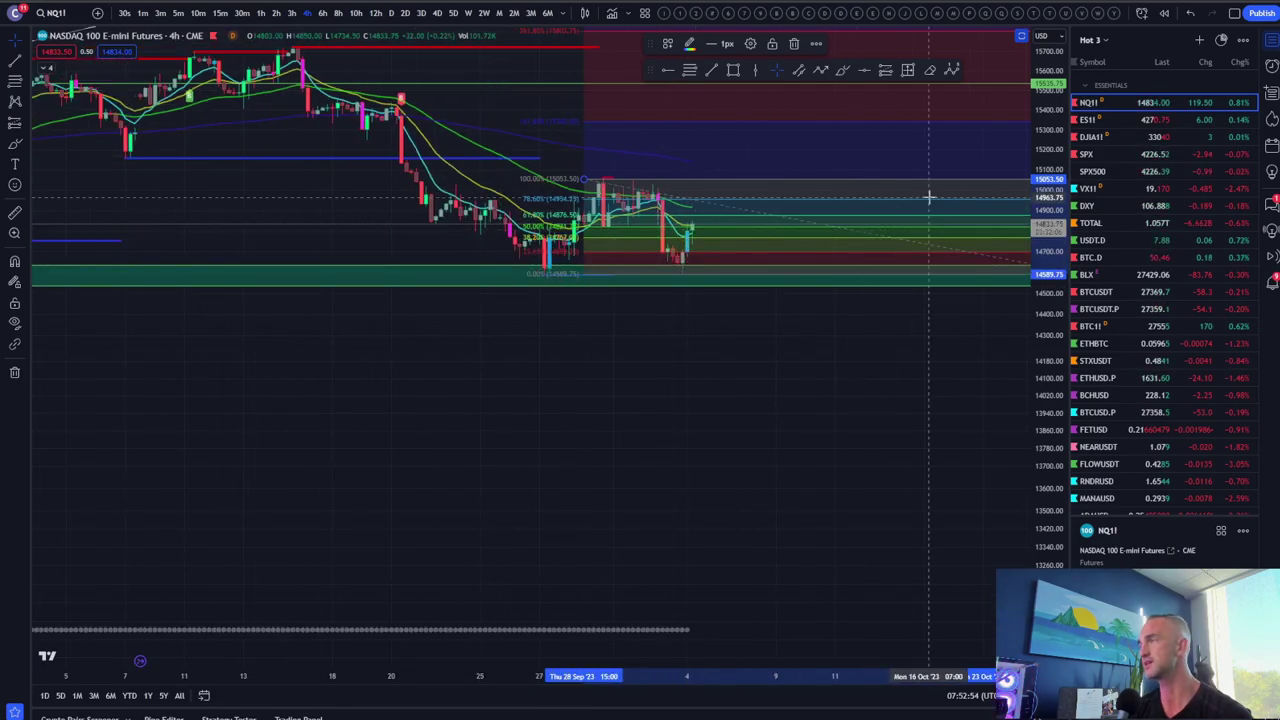
pyautogui.scroll(2, 1058, 262)
pyautogui.hscroll(2, 943, 286)
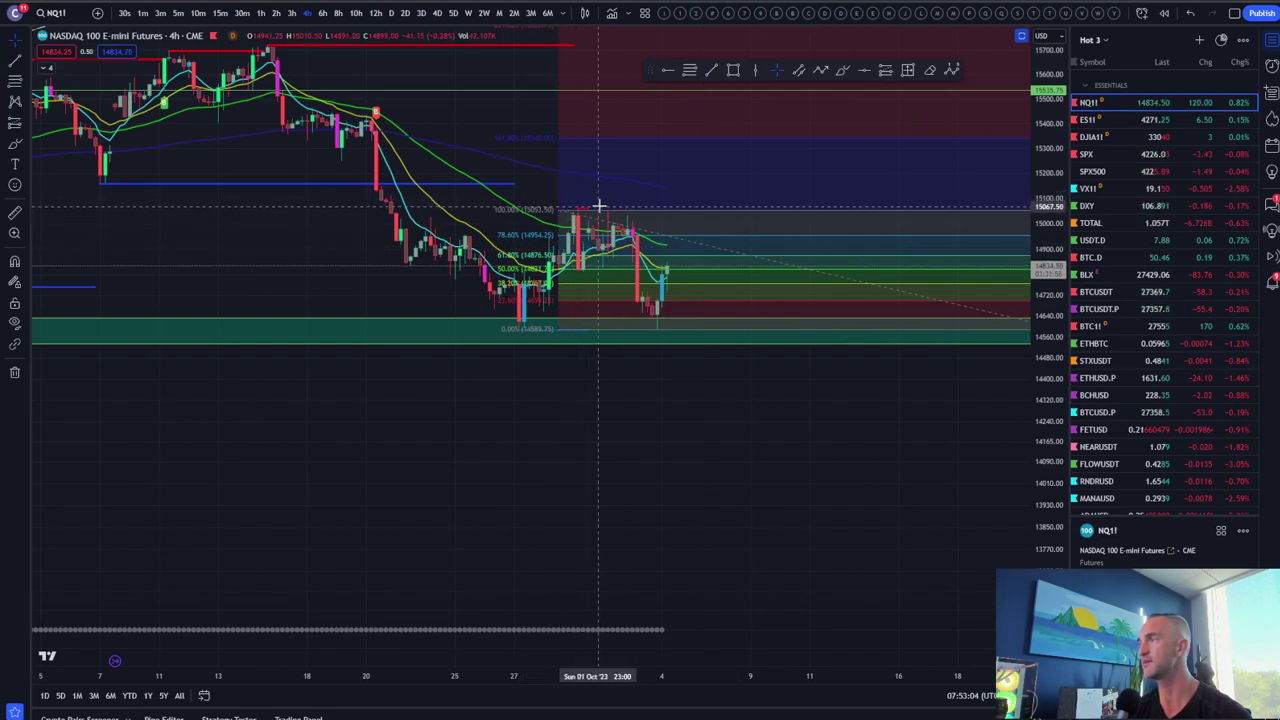
pyautogui.scroll(2, 429, 286)
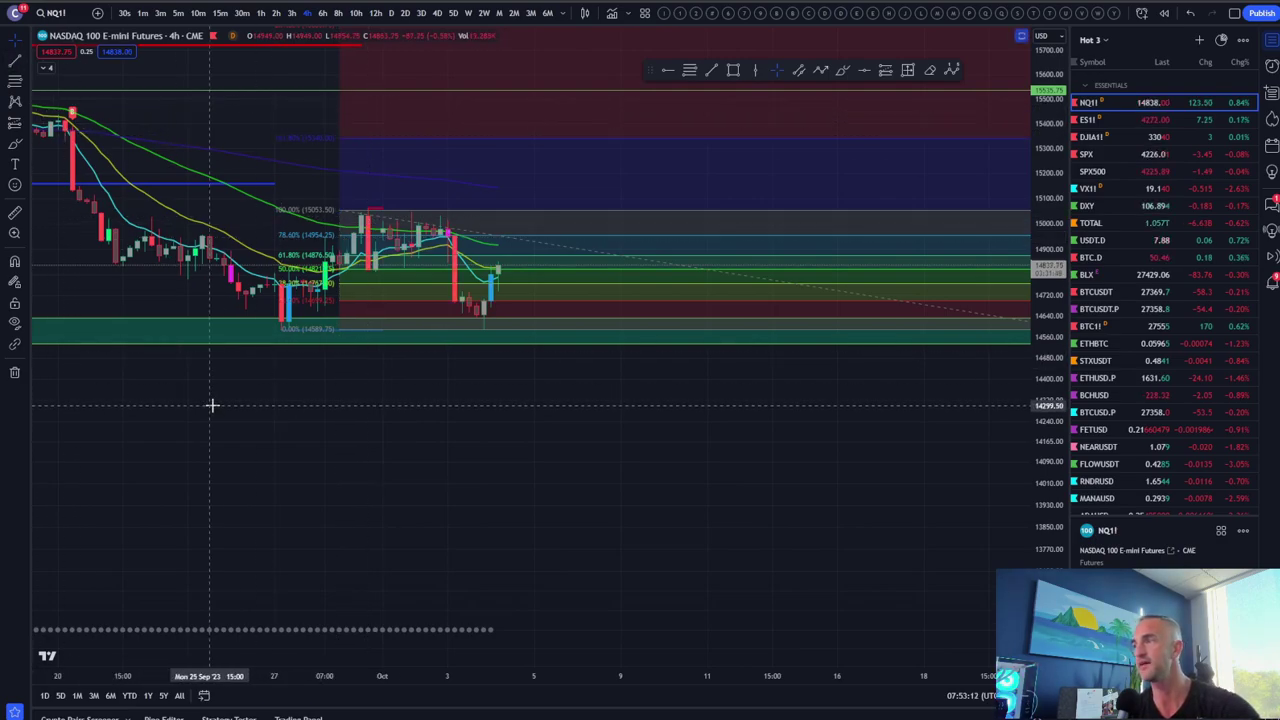
pyautogui.scroll(-5, 211, 406)
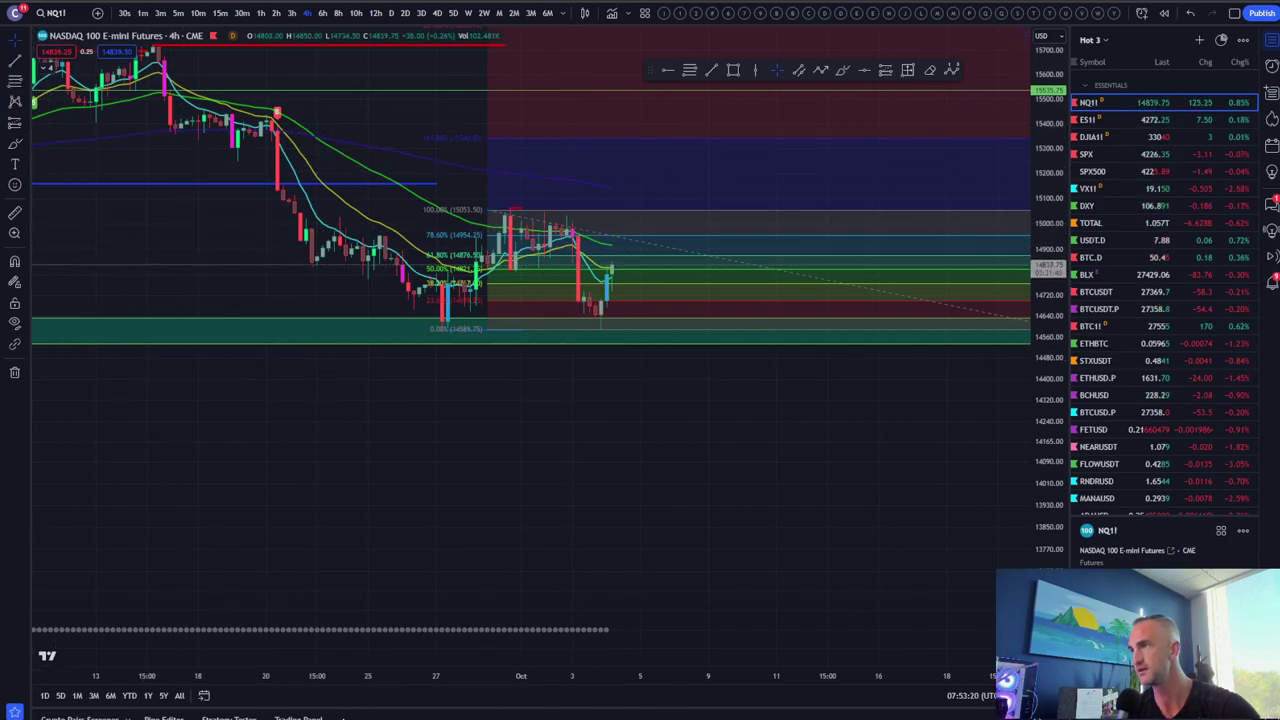
pyautogui.scroll(-3, 301, 513)
pyautogui.scroll(2, 301, 513)
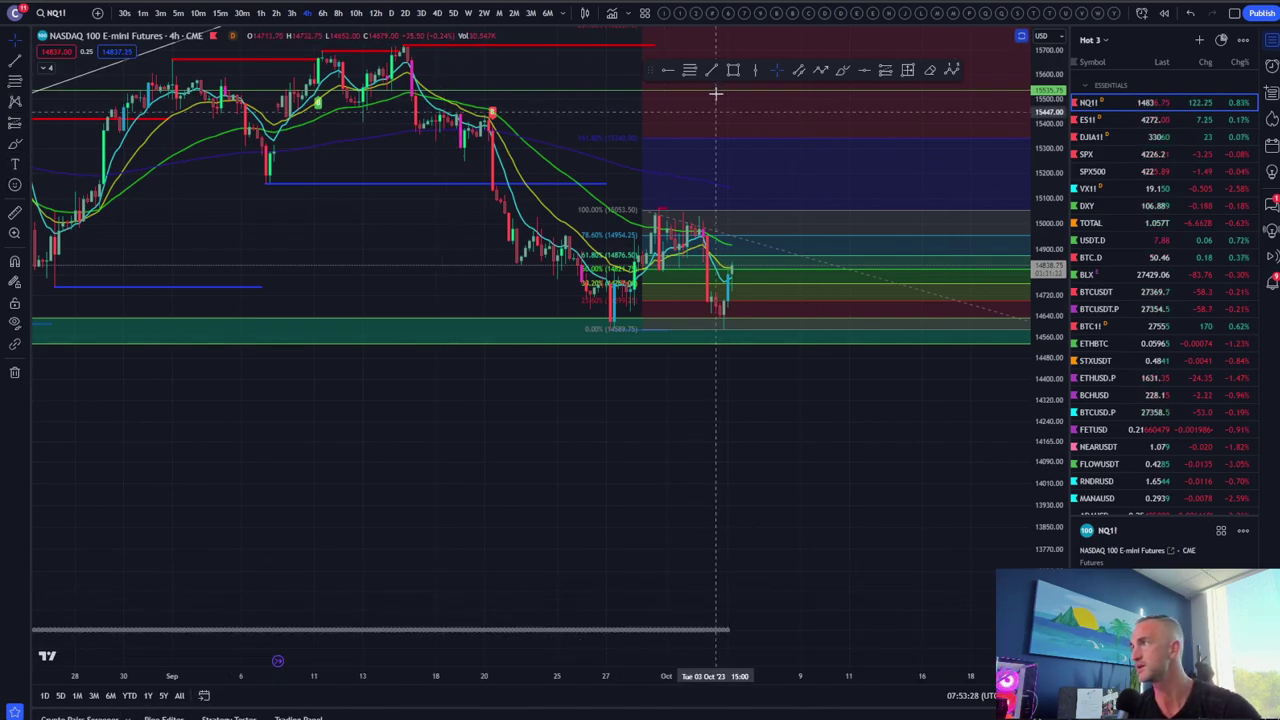
# Draw a Path from the early-September low through the September swing highs and lows to the 0% Fib level
pyautogui.click(820, 70)
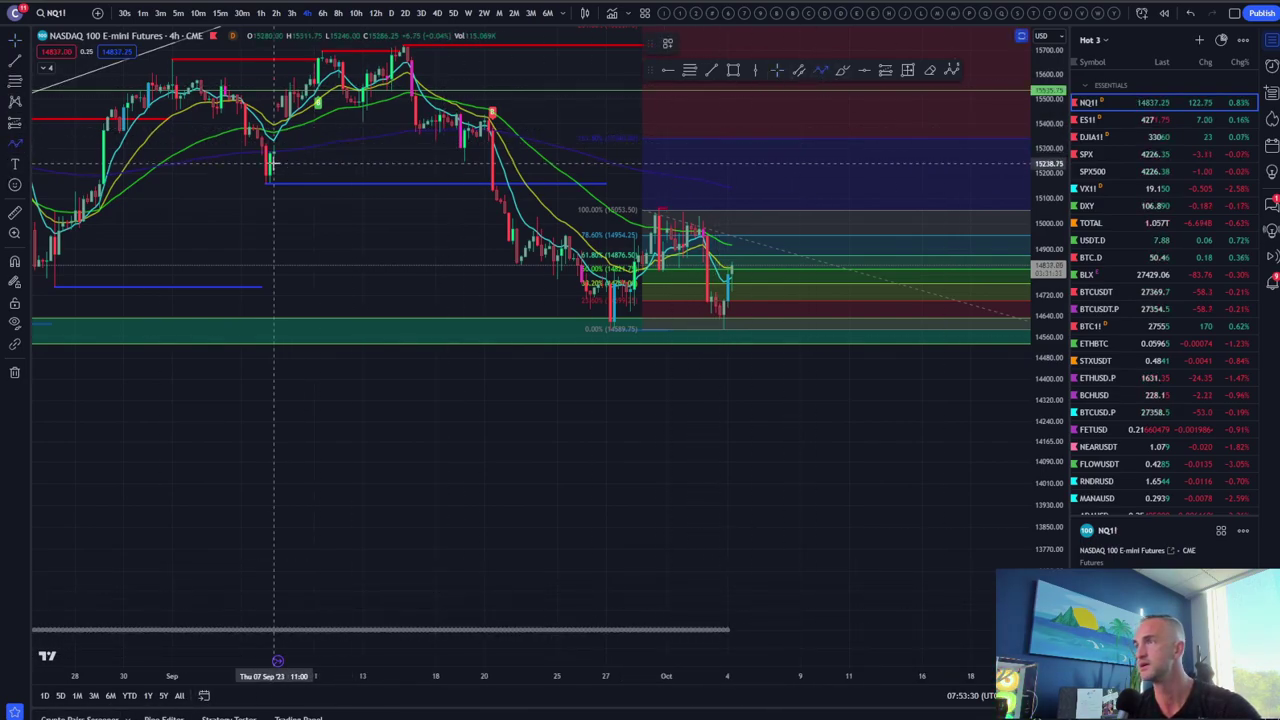
pyautogui.click(268, 180)
pyautogui.click(328, 45)
pyautogui.click(362, 113)
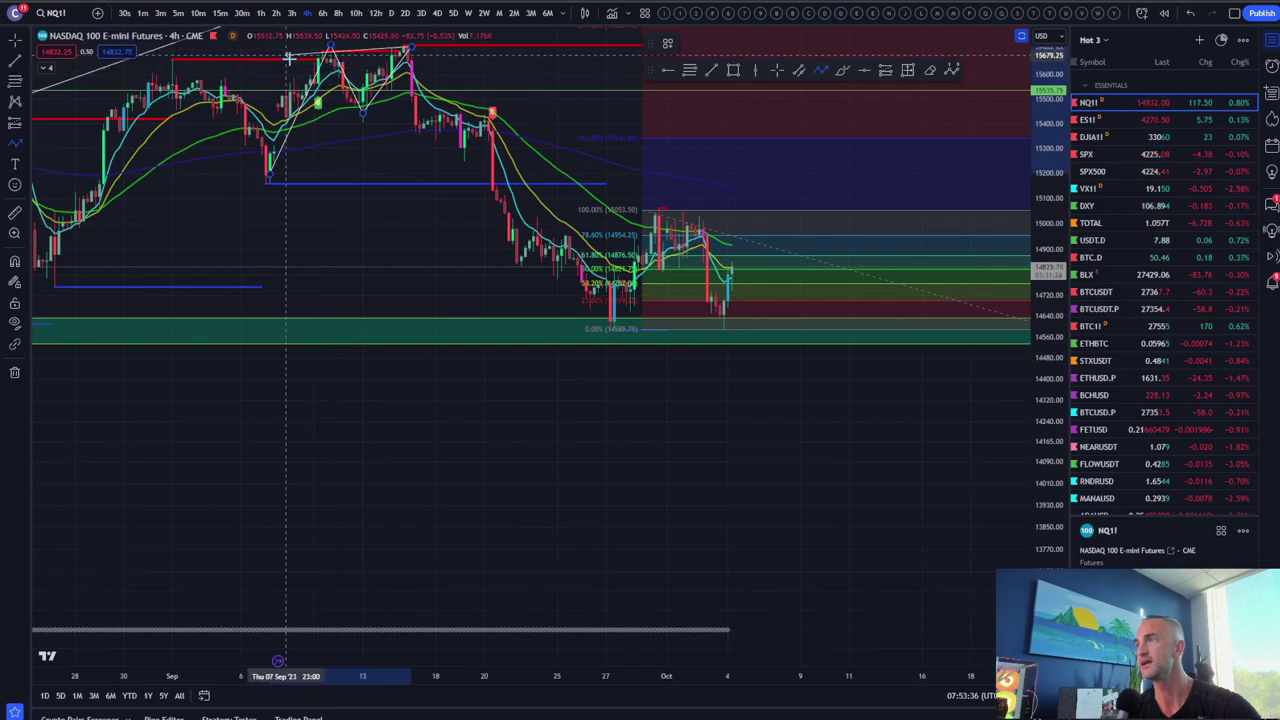
pyautogui.click(410, 47)
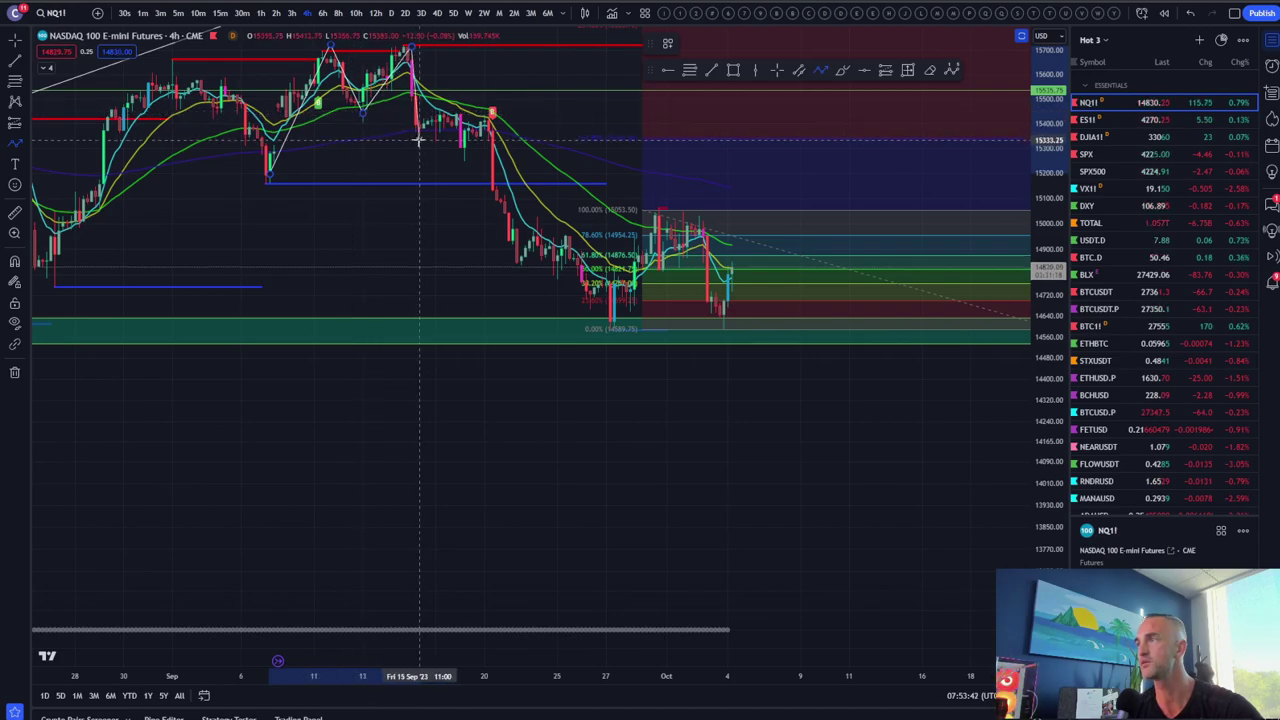
pyautogui.click(421, 136)
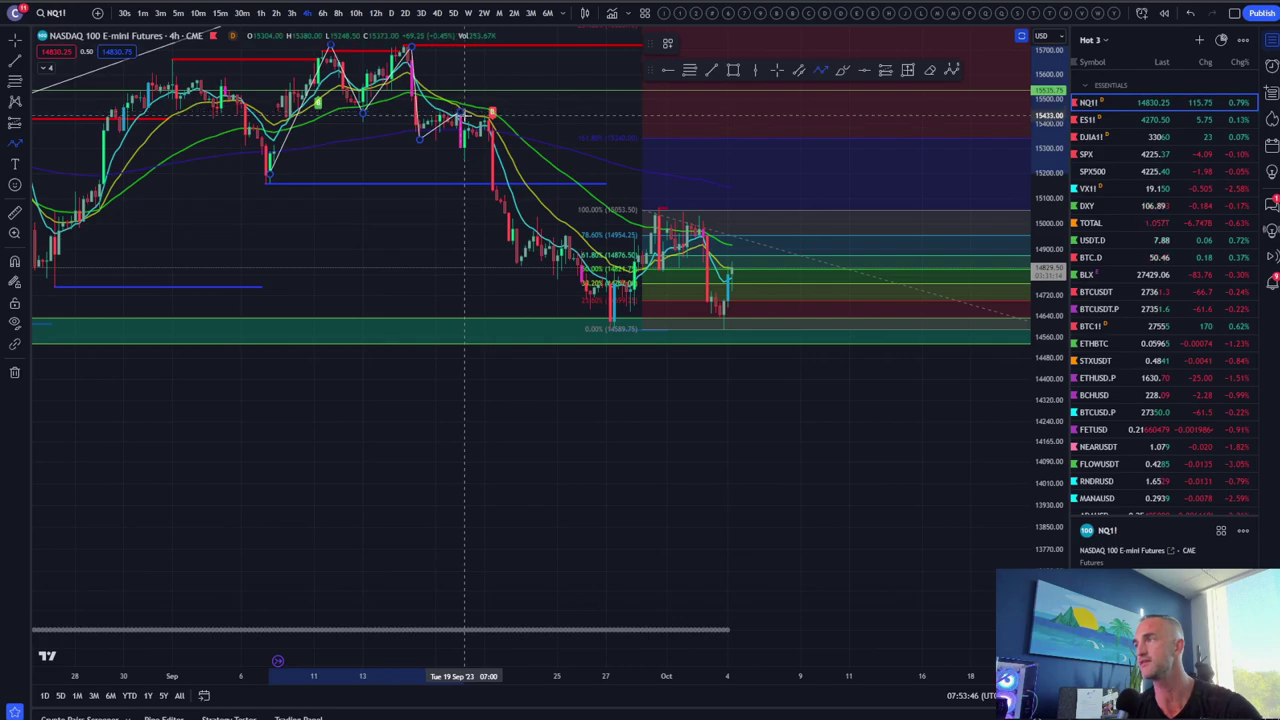
pyautogui.click(464, 117)
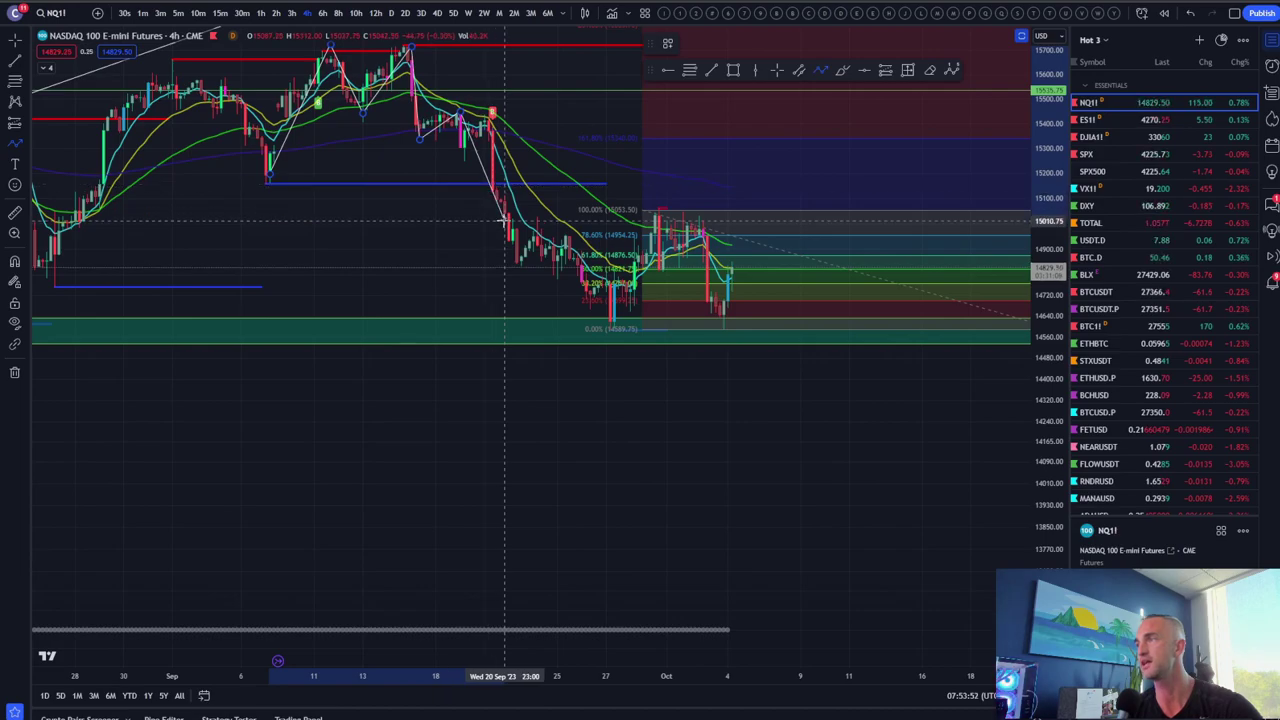
pyautogui.scroll(-3, 520, 190)
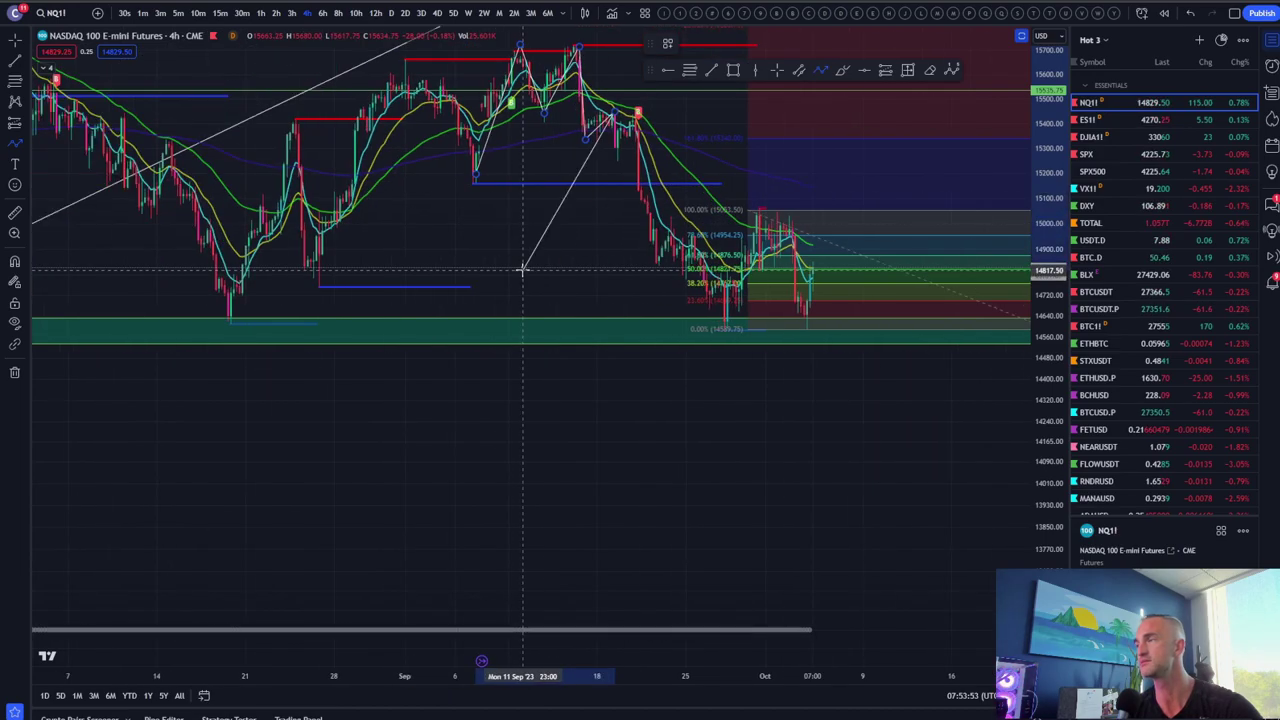
pyautogui.click(733, 327)
pyautogui.click(777, 331)
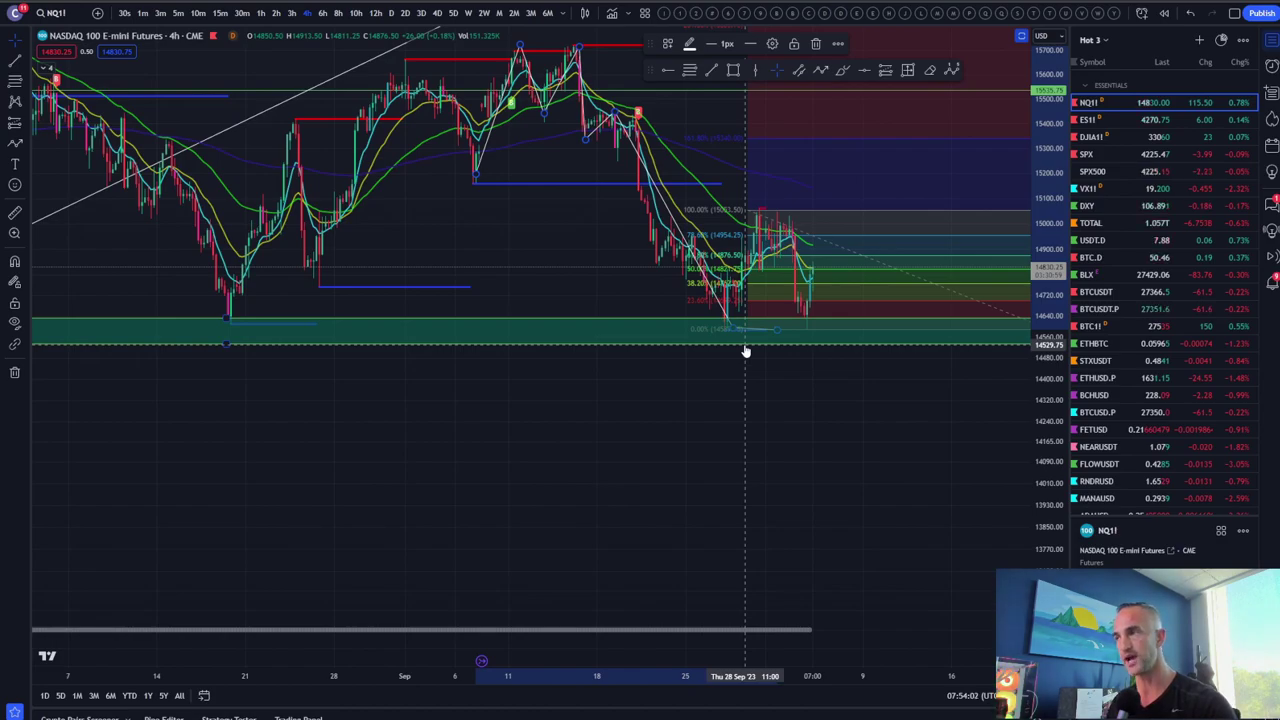
pyautogui.scroll(-5, 745, 350)
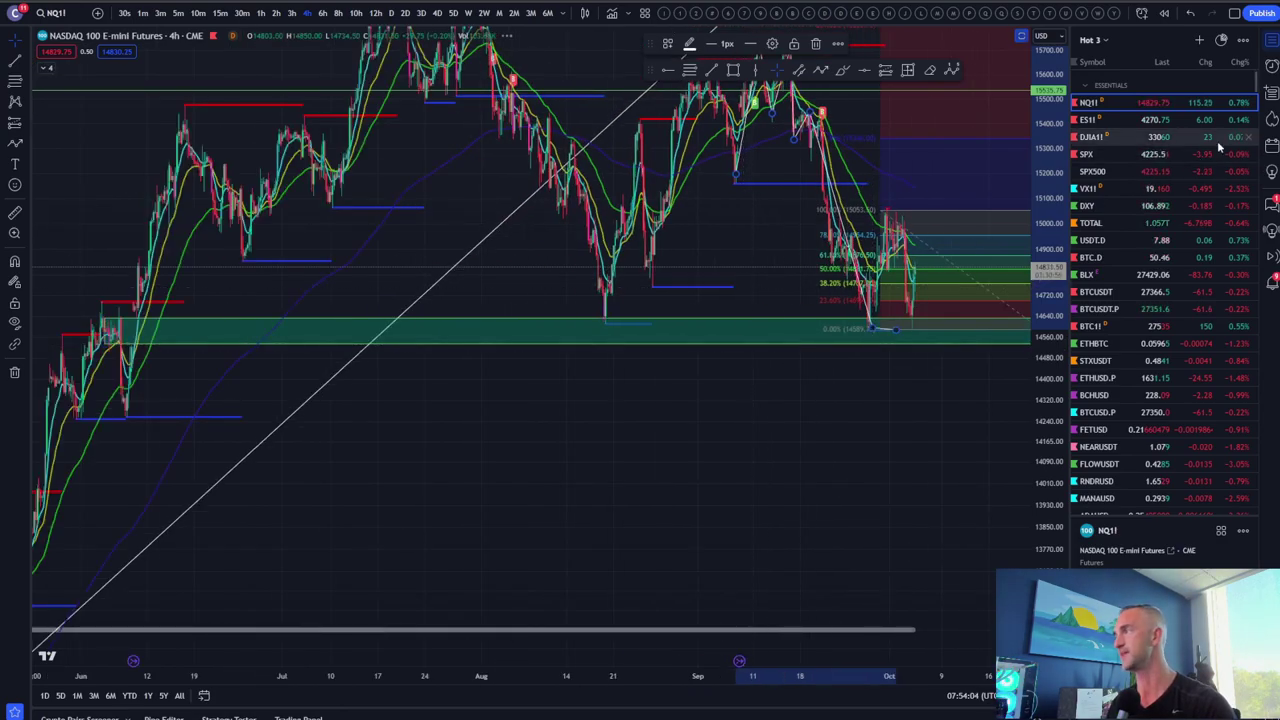
# Browse the ES1! S&P 500 and DJIA1! Dow futures charts, zooming each
pyautogui.click(1133, 121)
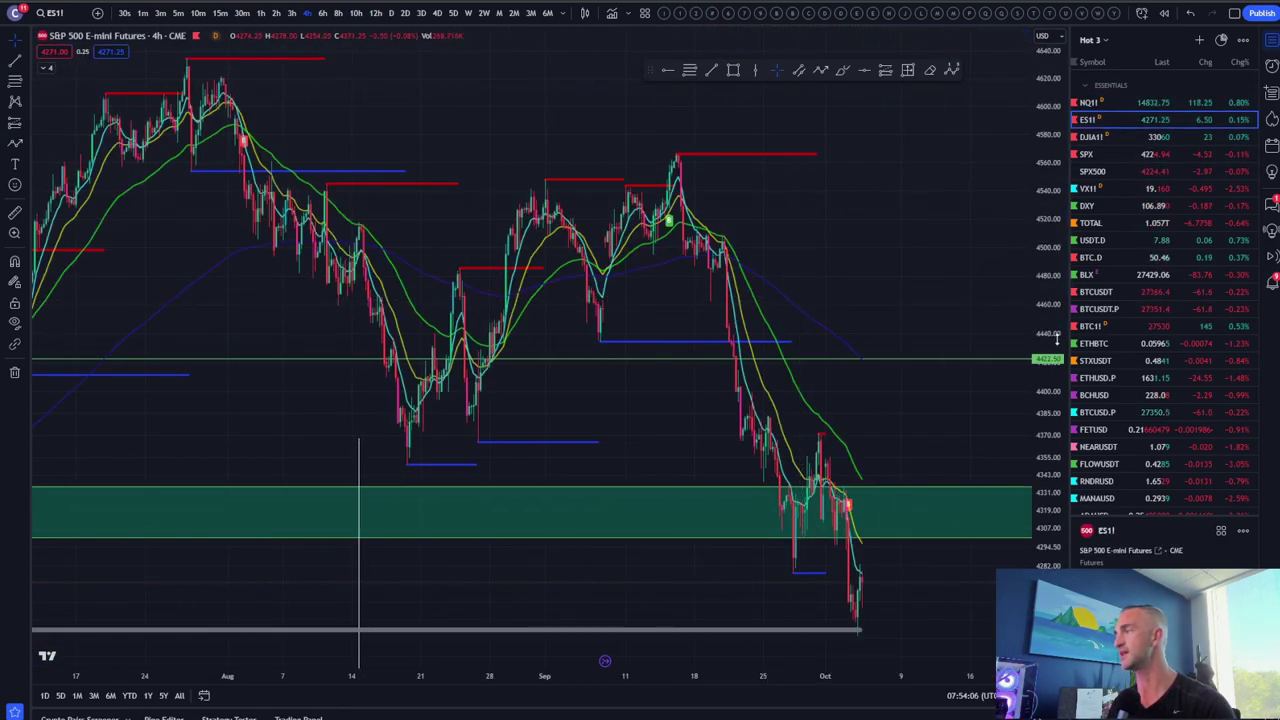
pyautogui.scroll(-3, 993, 228)
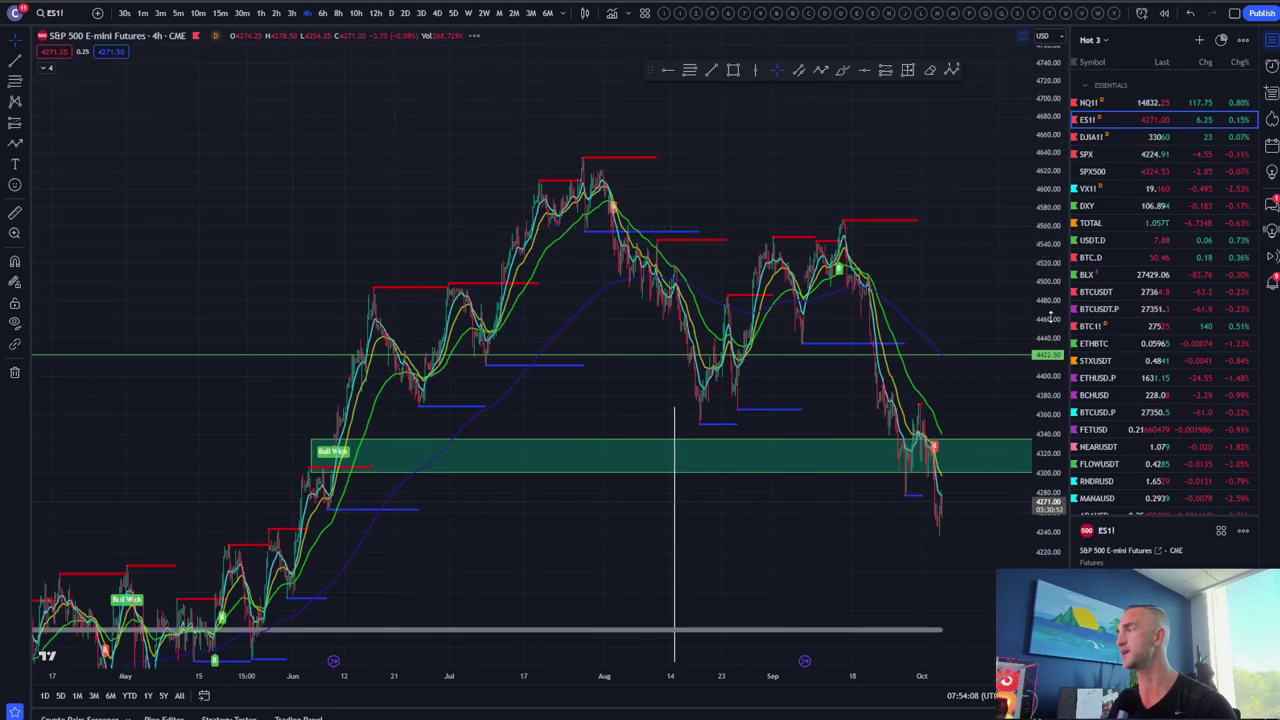
pyautogui.scroll(-3, 1050, 318)
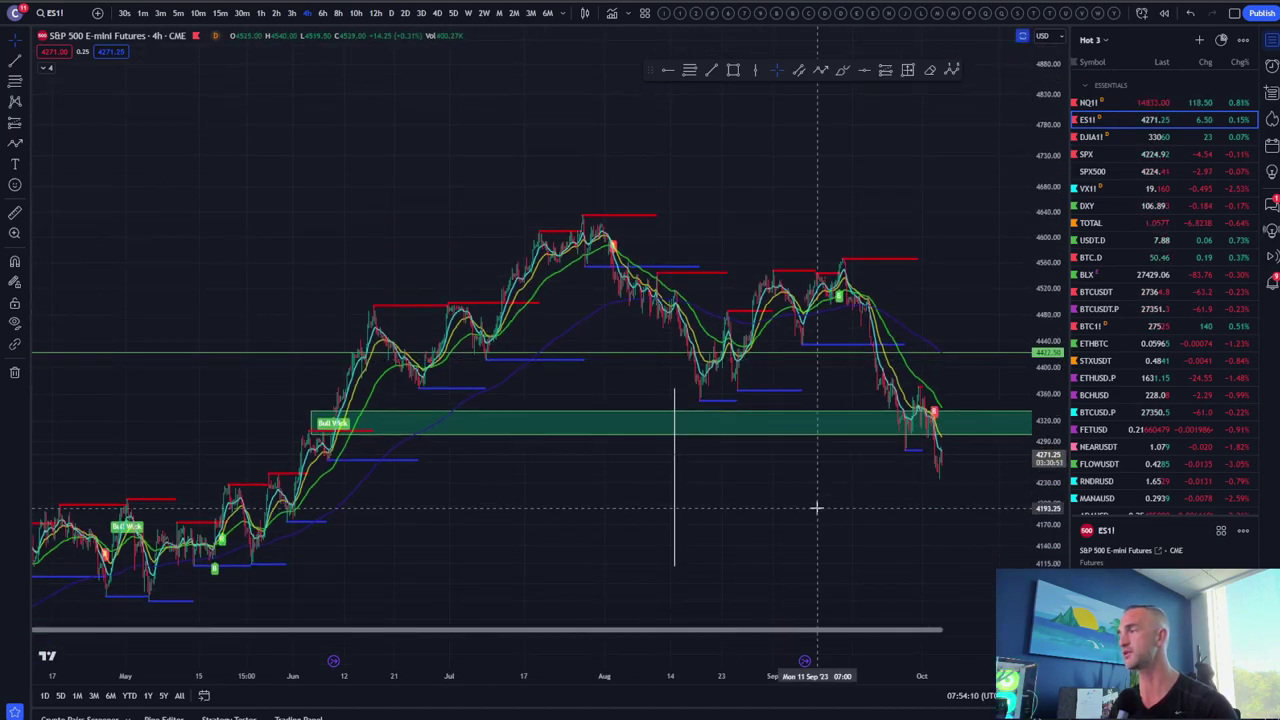
pyautogui.click(1140, 137)
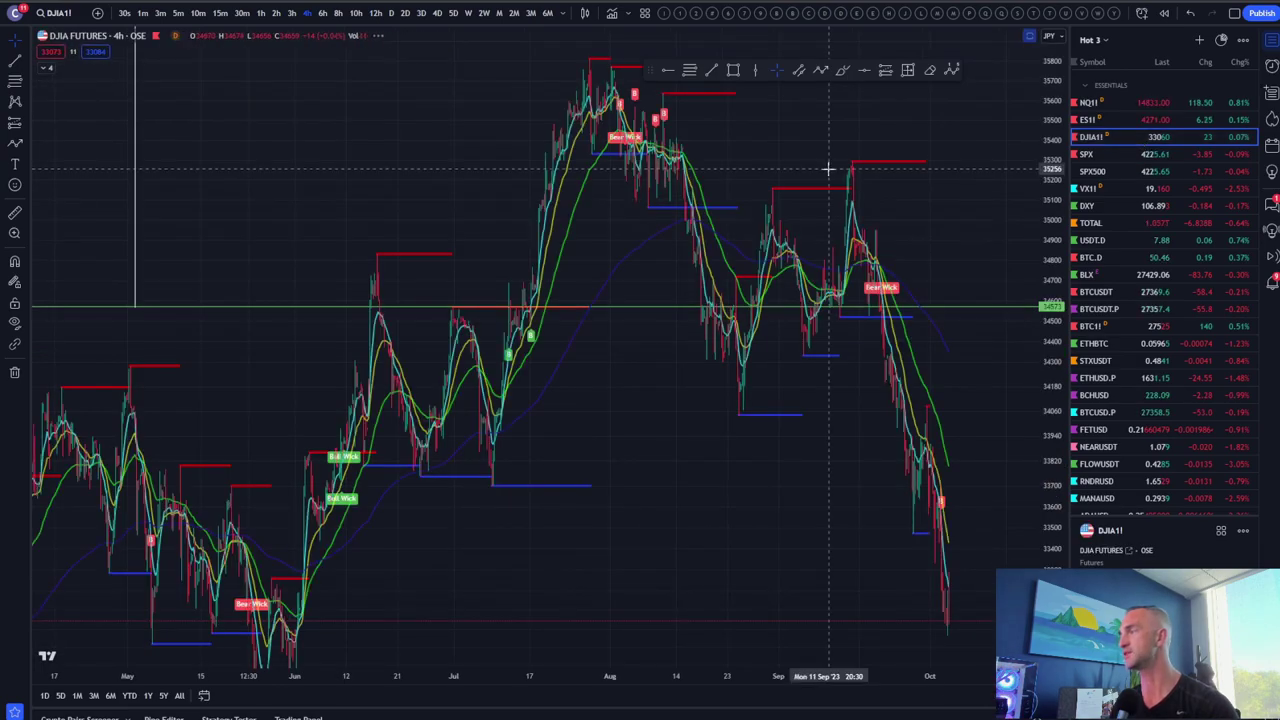
pyautogui.scroll(-4, 1047, 316)
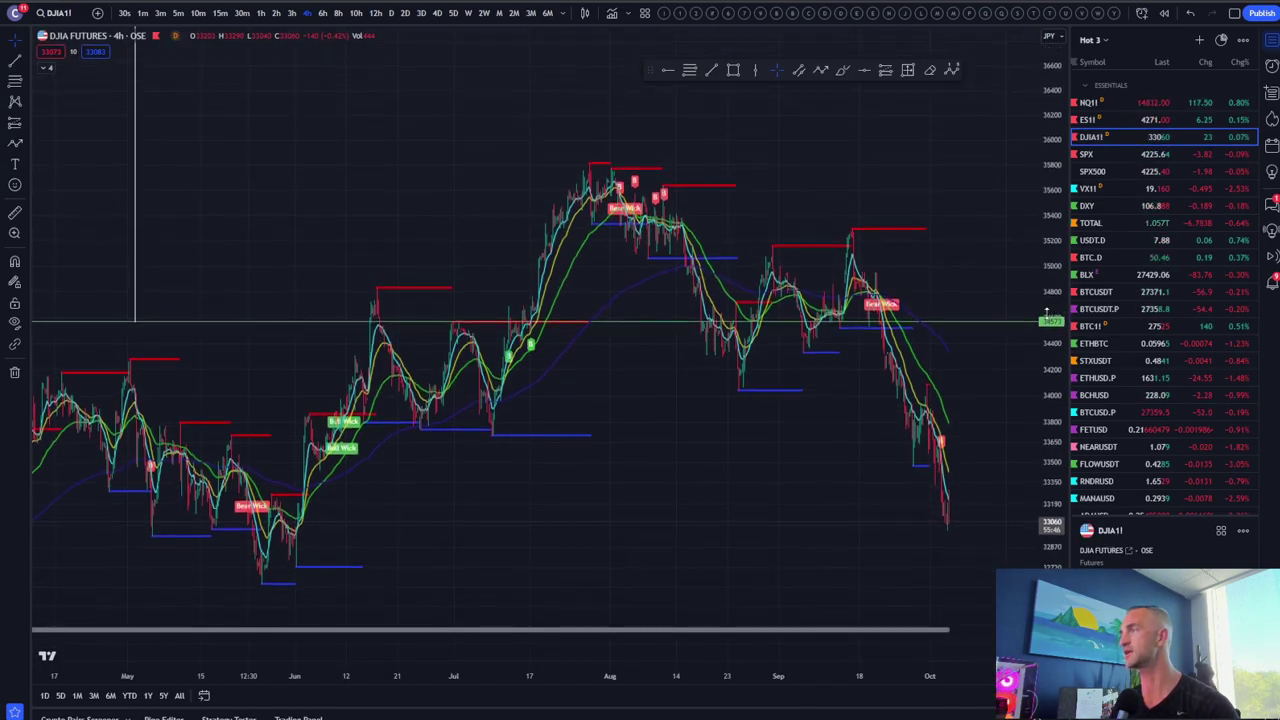
pyautogui.scroll(-3, 1047, 316)
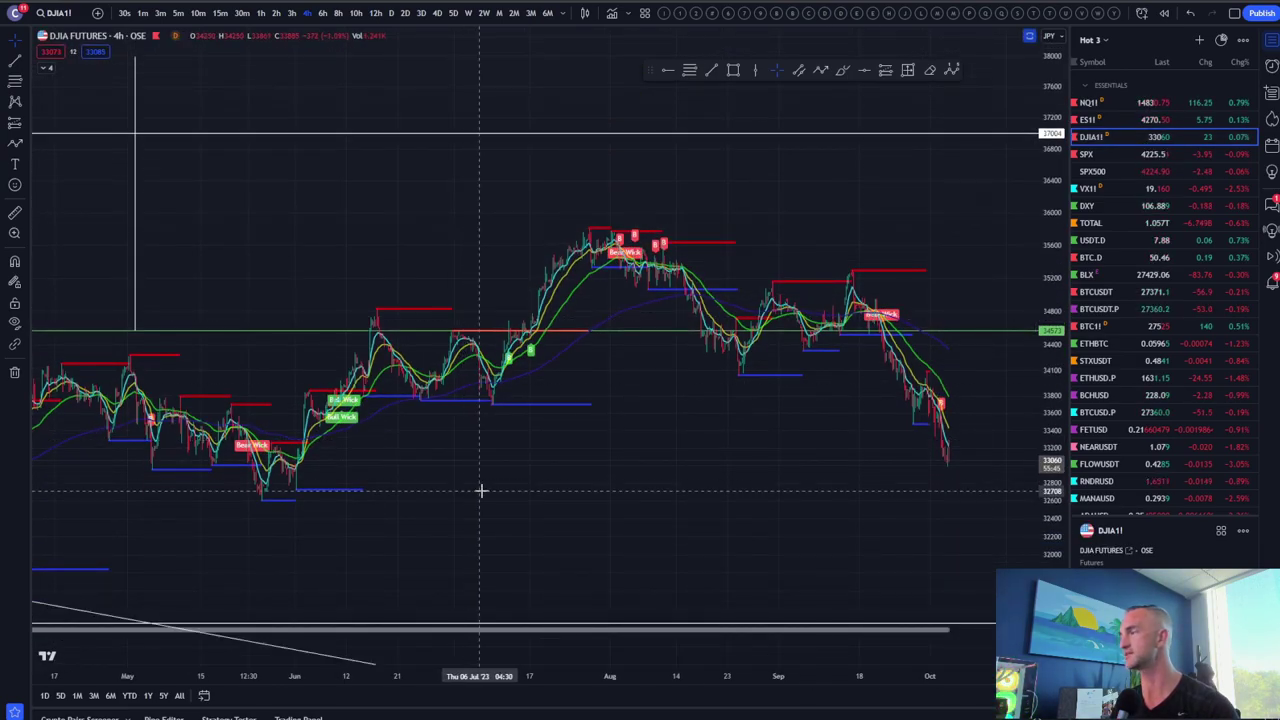
pyautogui.scroll(-3, 484, 490)
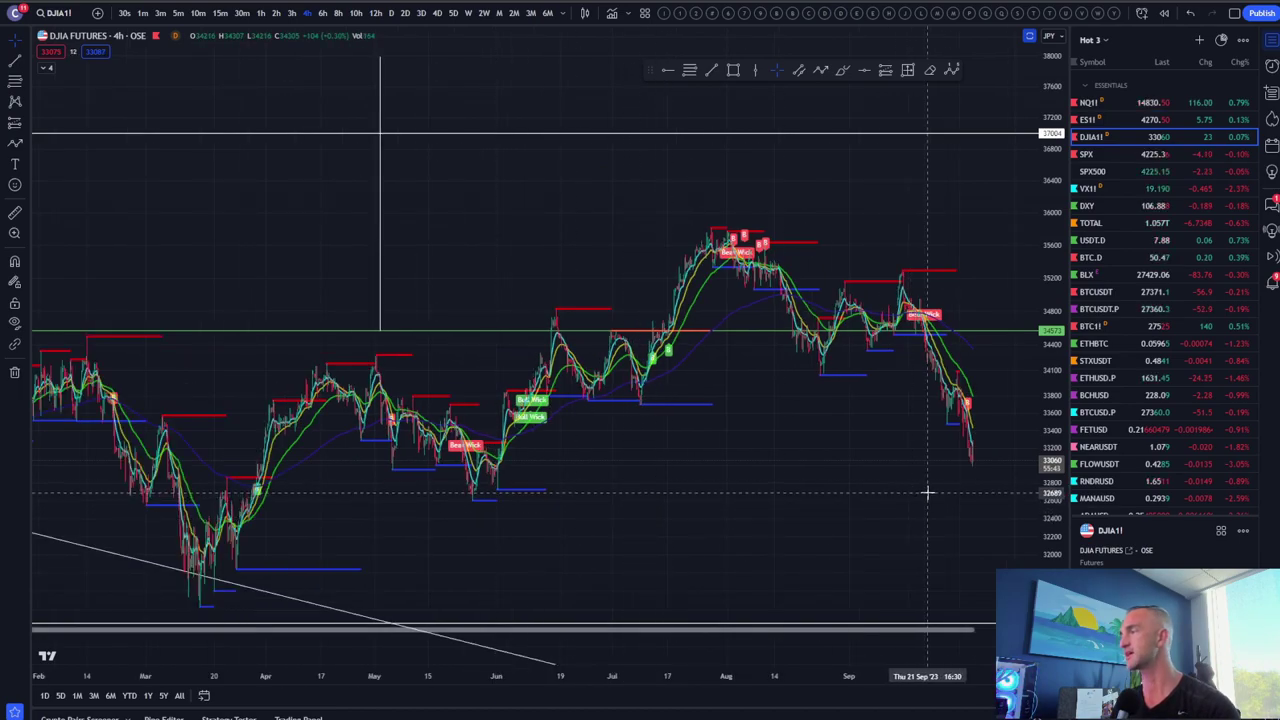
pyautogui.scroll(4, 928, 492)
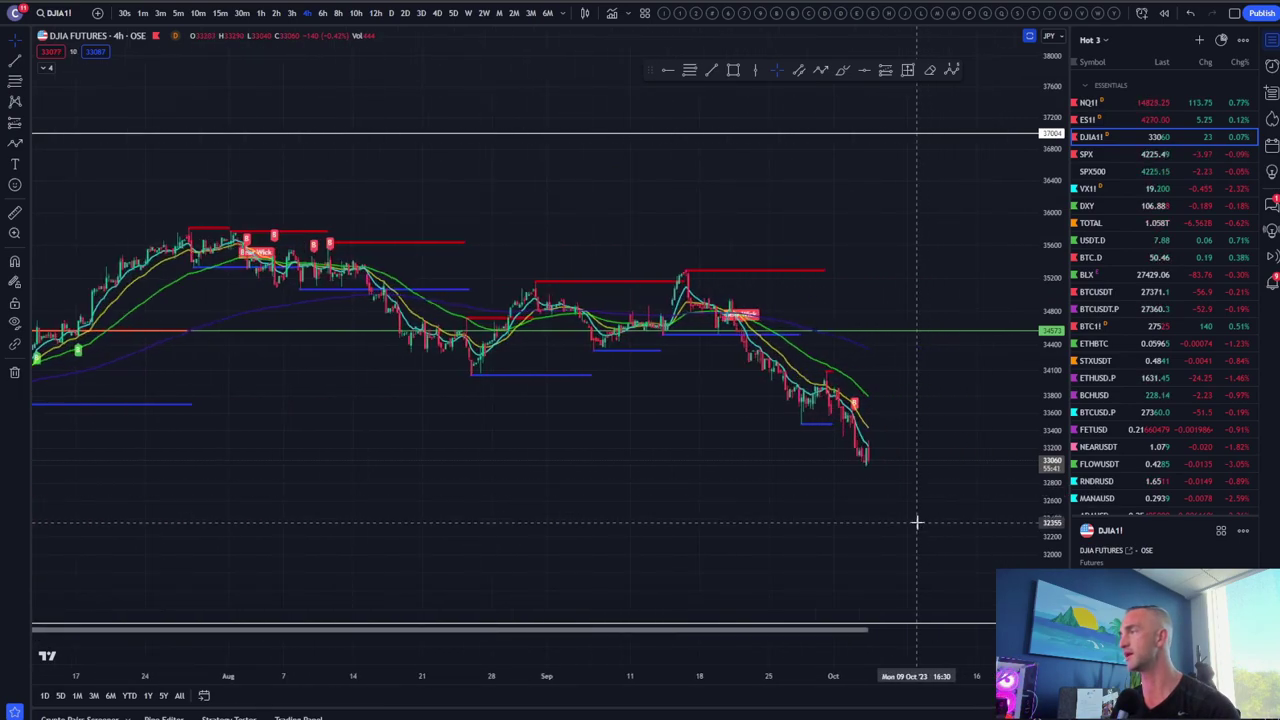
# Check the VX1! volatility futures chart, then settle on DXY zoomed in
pyautogui.click(1123, 189)
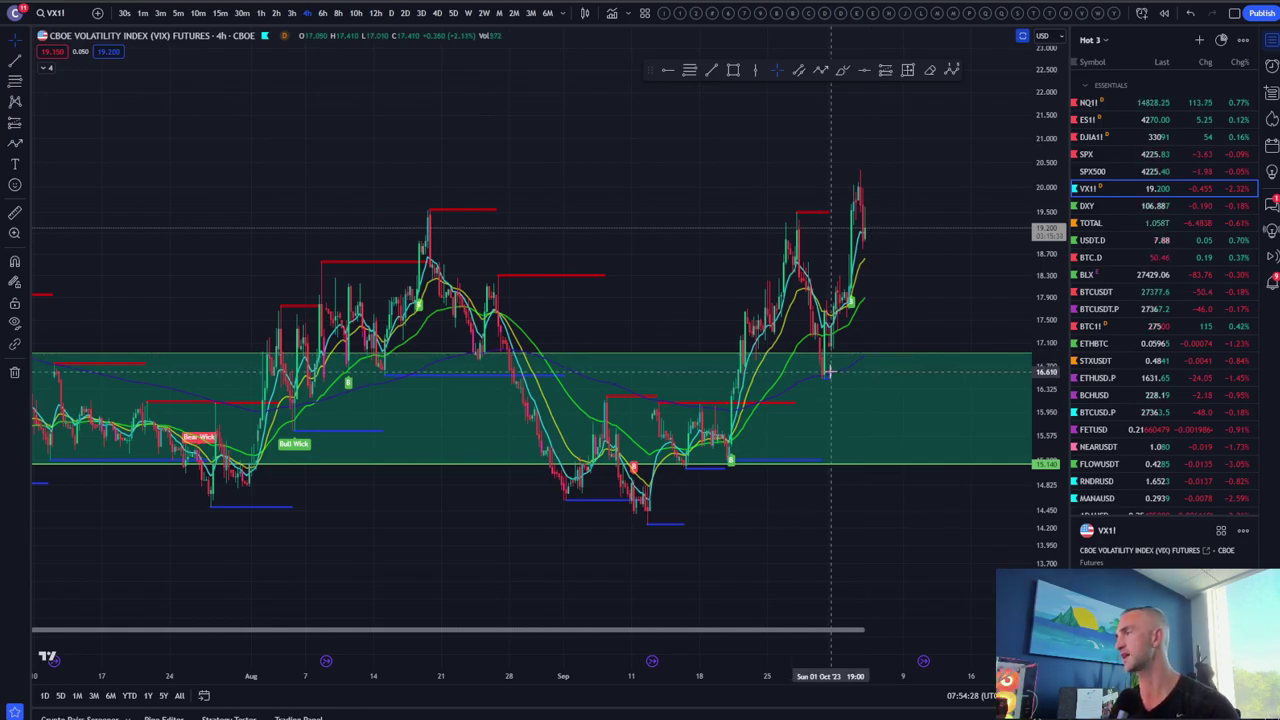
pyautogui.click(1109, 205)
pyautogui.scroll(3, 910, 306)
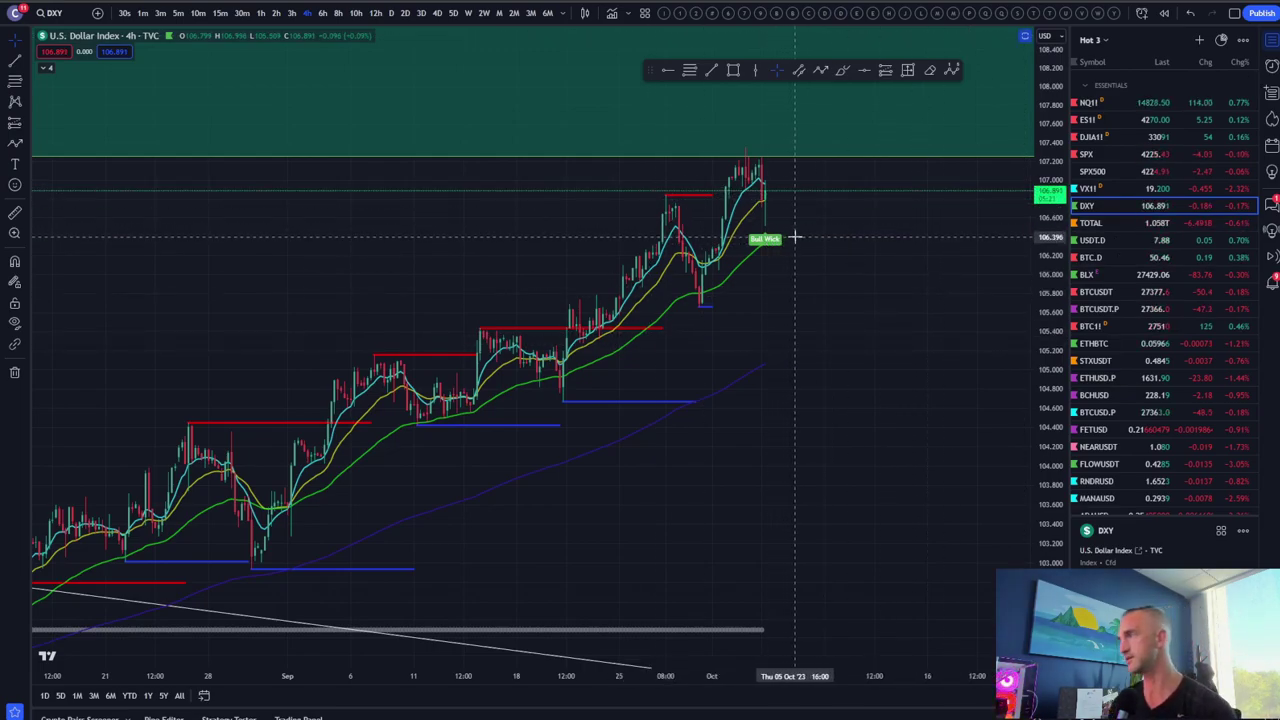
# Show DXY on daily candles with a Fibonacci retracement from the July low 99.712 to the October high 107.085
pyautogui.click(390, 13)
pyautogui.moveTo(1052, 285); pyautogui.dragTo(626, 434)
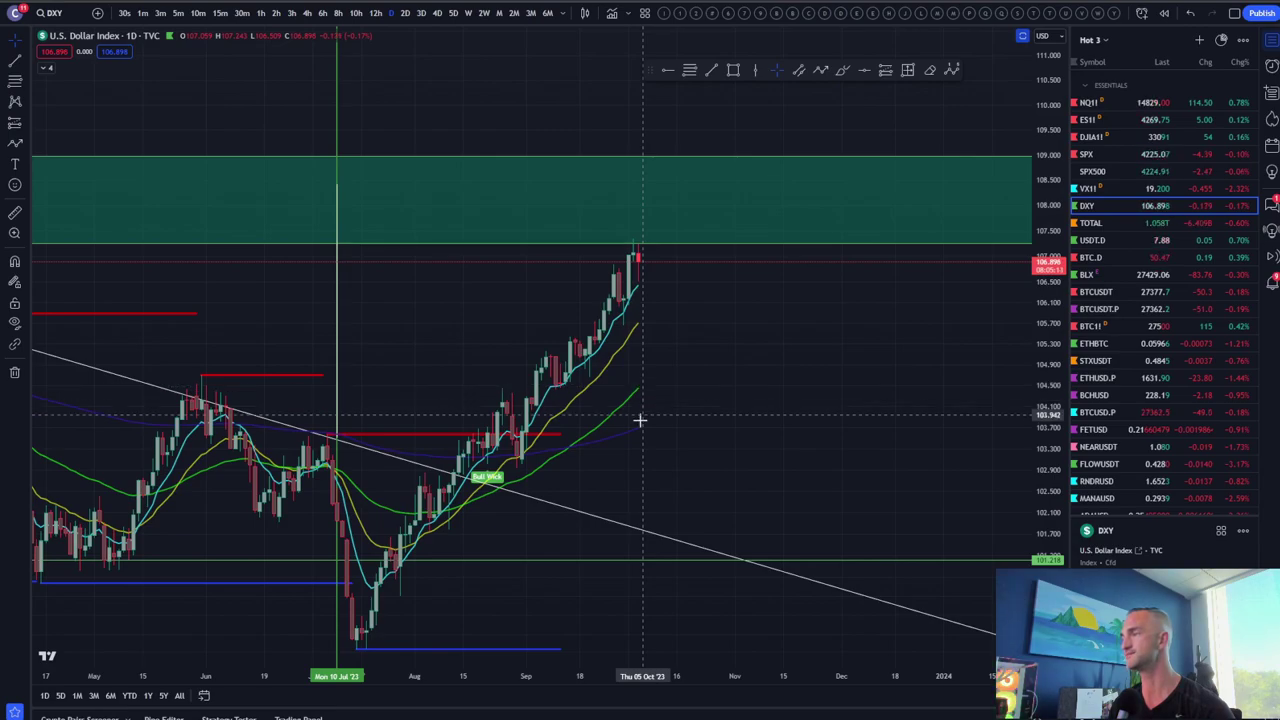
pyautogui.click(13, 86)
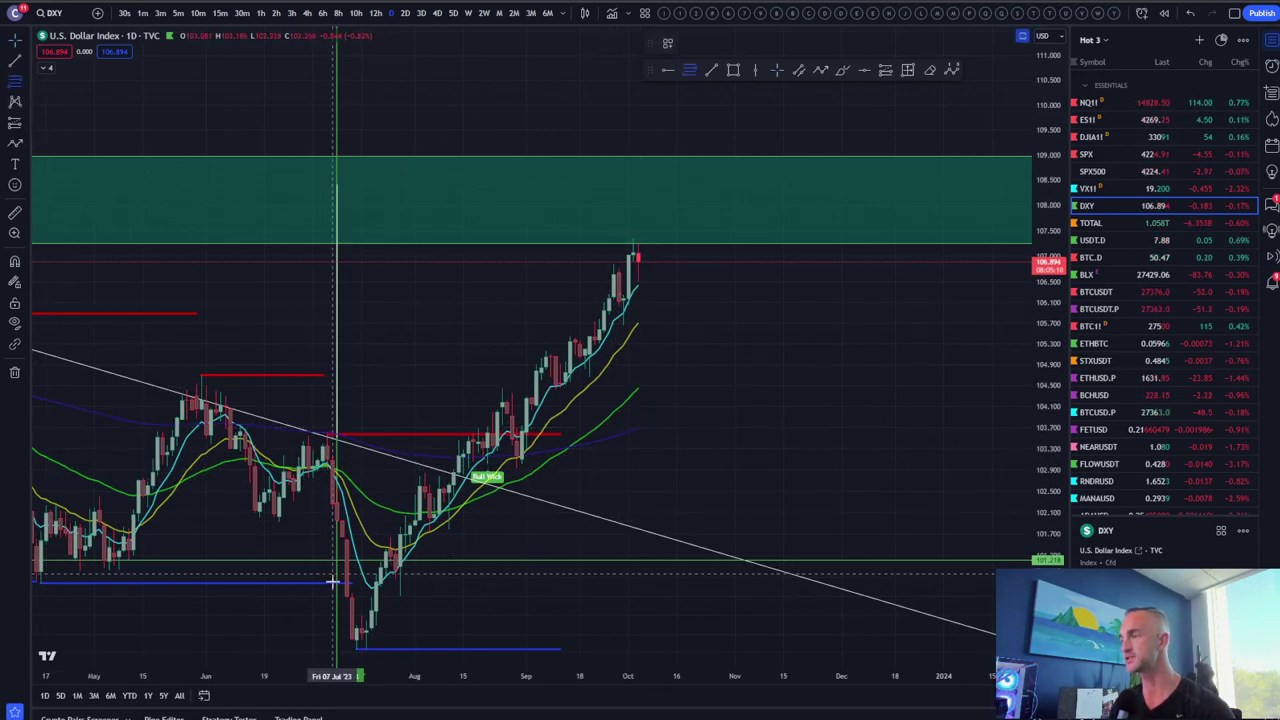
pyautogui.click(341, 641)
pyautogui.click(943, 251)
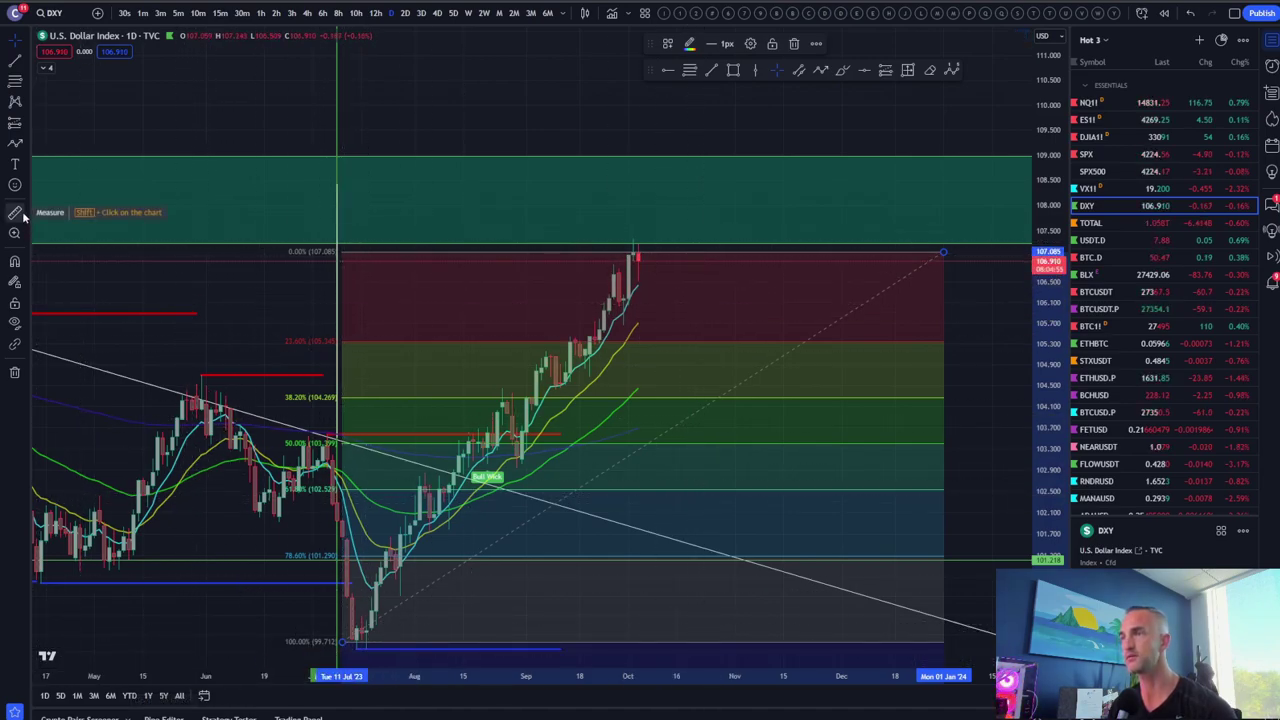
pyautogui.click(734, 72)
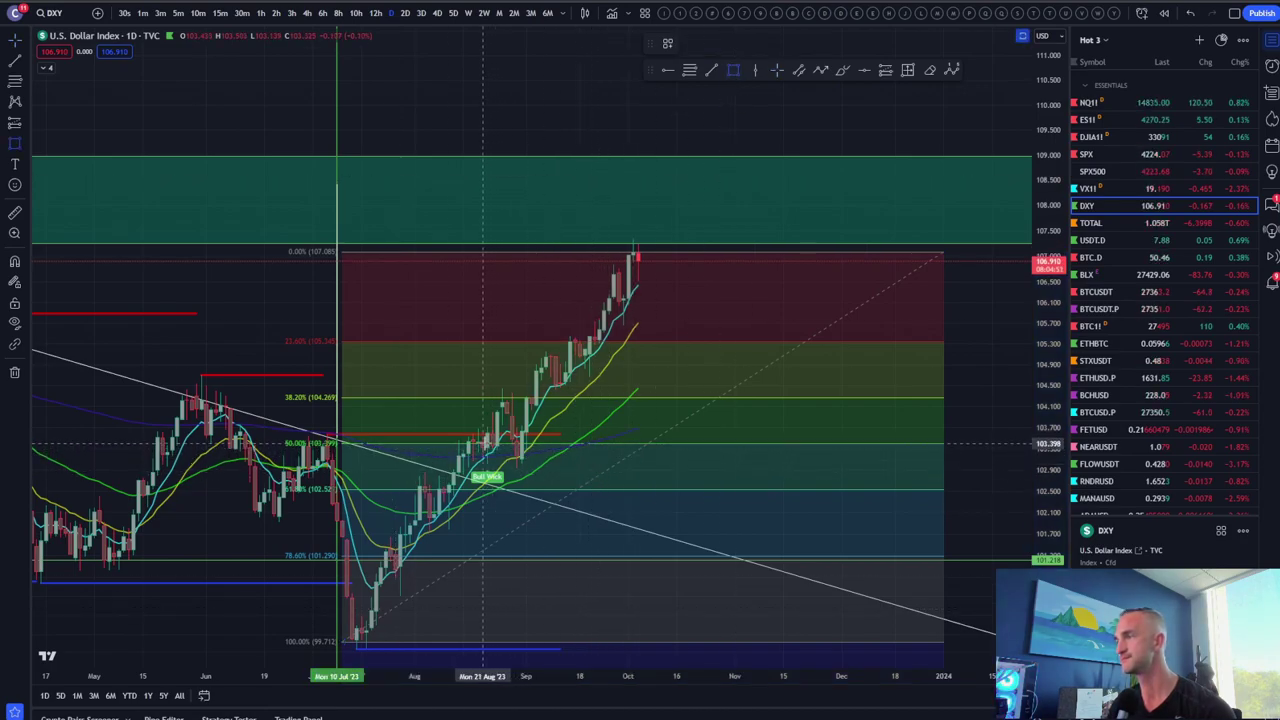
# Box the 102.5–103.3 retest zone between the 50% and 61.8% levels with a green rectangle
pyautogui.moveTo(483, 443)
pyautogui.mouseDown()
pyautogui.moveTo(657, 514)
pyautogui.moveTo(920, 478)
pyautogui.moveTo(958, 490)
pyautogui.mouseUp()
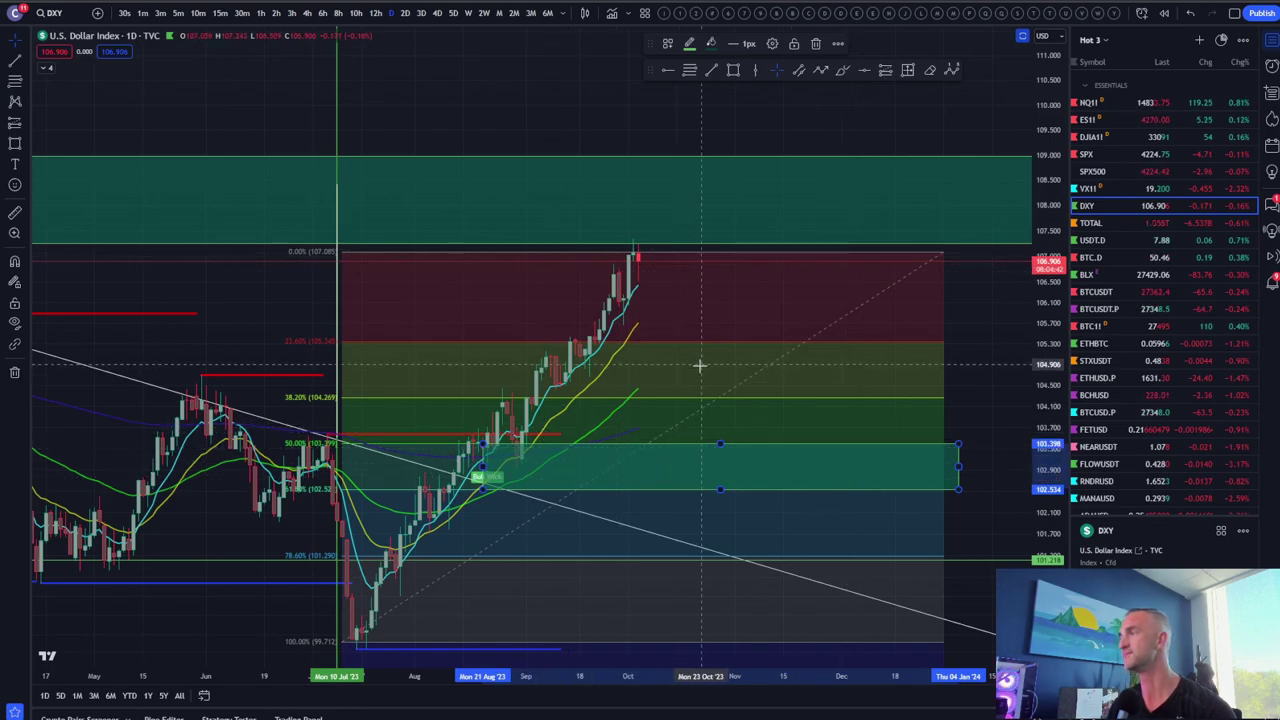
pyautogui.scroll(-3, 700, 367)
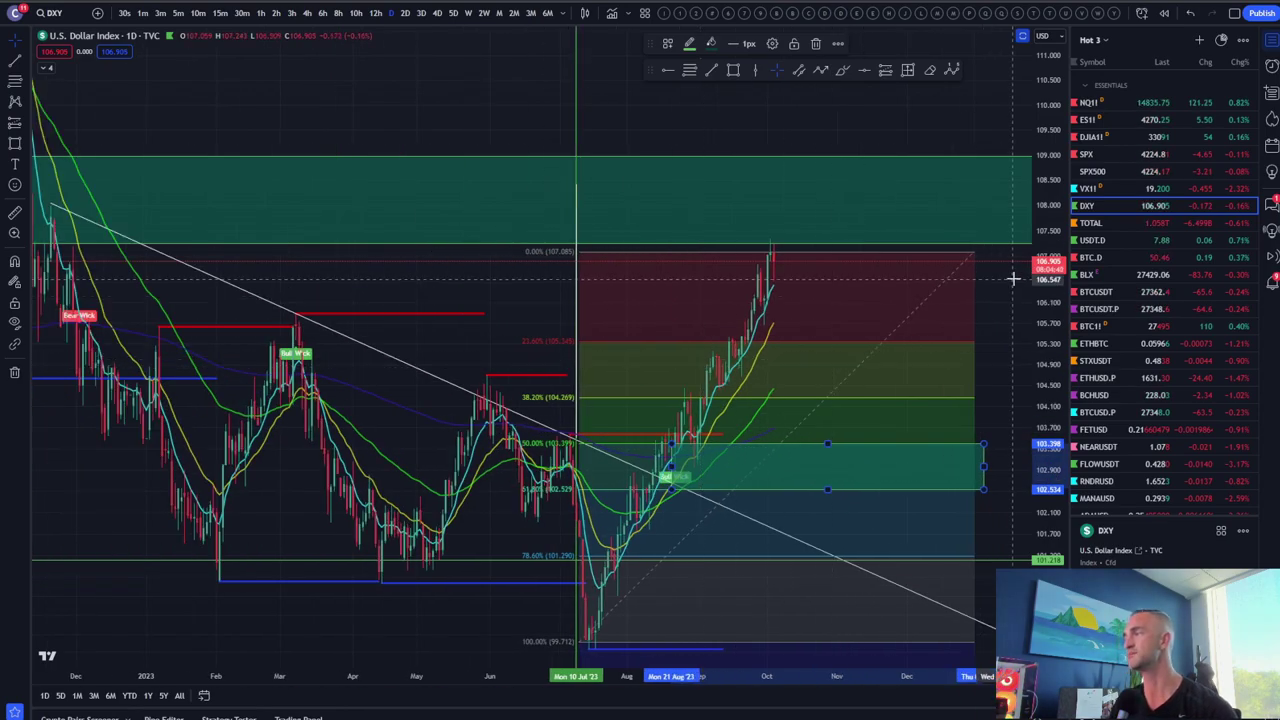
pyautogui.scroll(3, 651, 400)
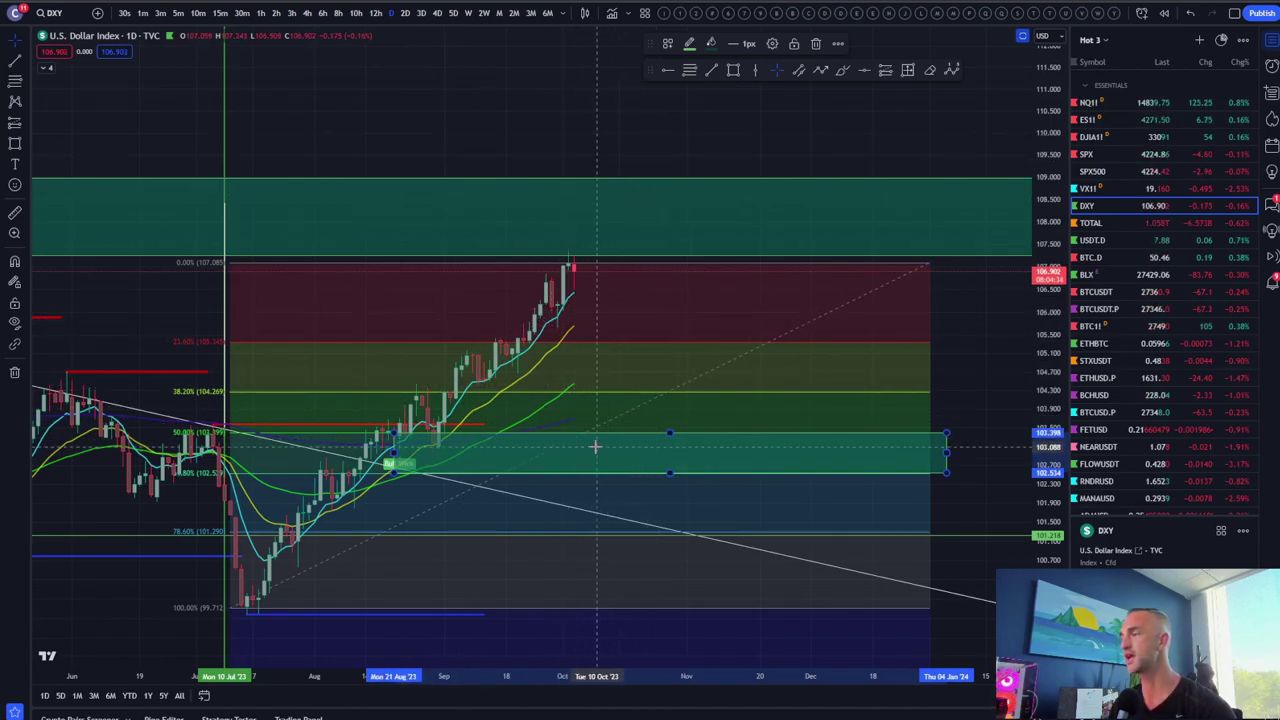
# Sketch green freehand projections of the dollar rising then dropping, then delete them
pyautogui.click(842, 72)
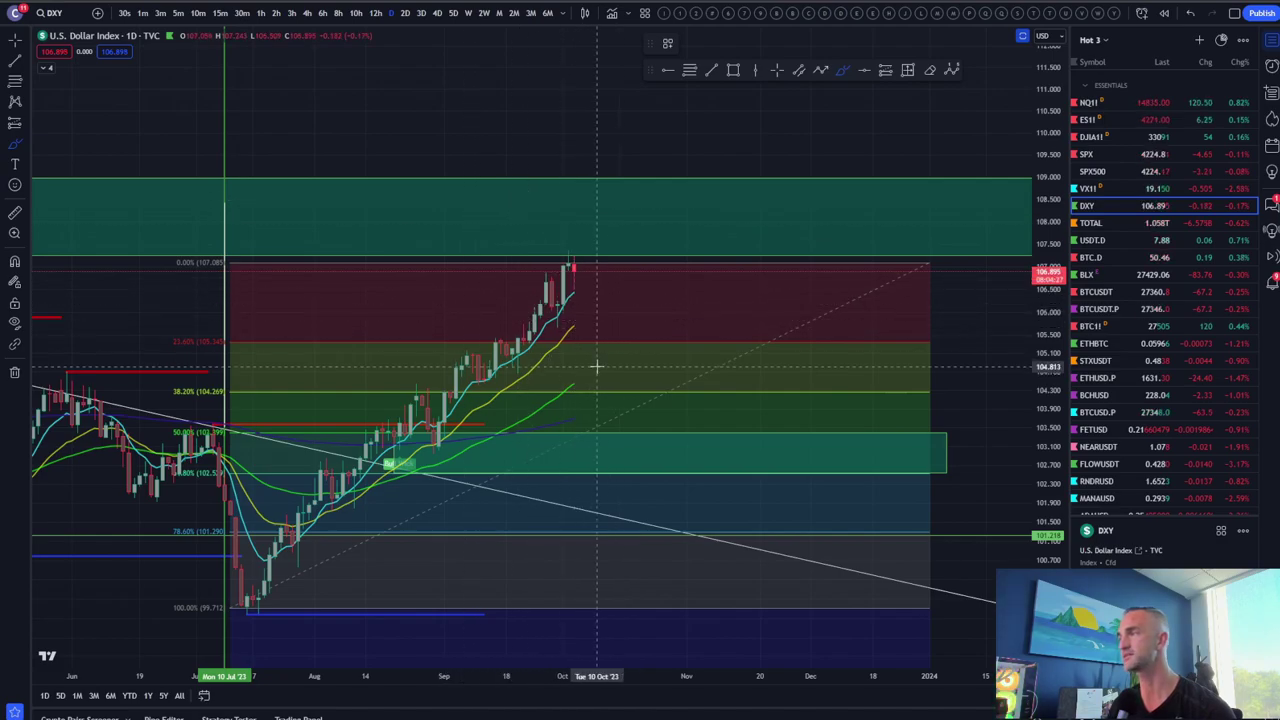
pyautogui.moveTo(577, 290); pyautogui.dragTo(648, 155)
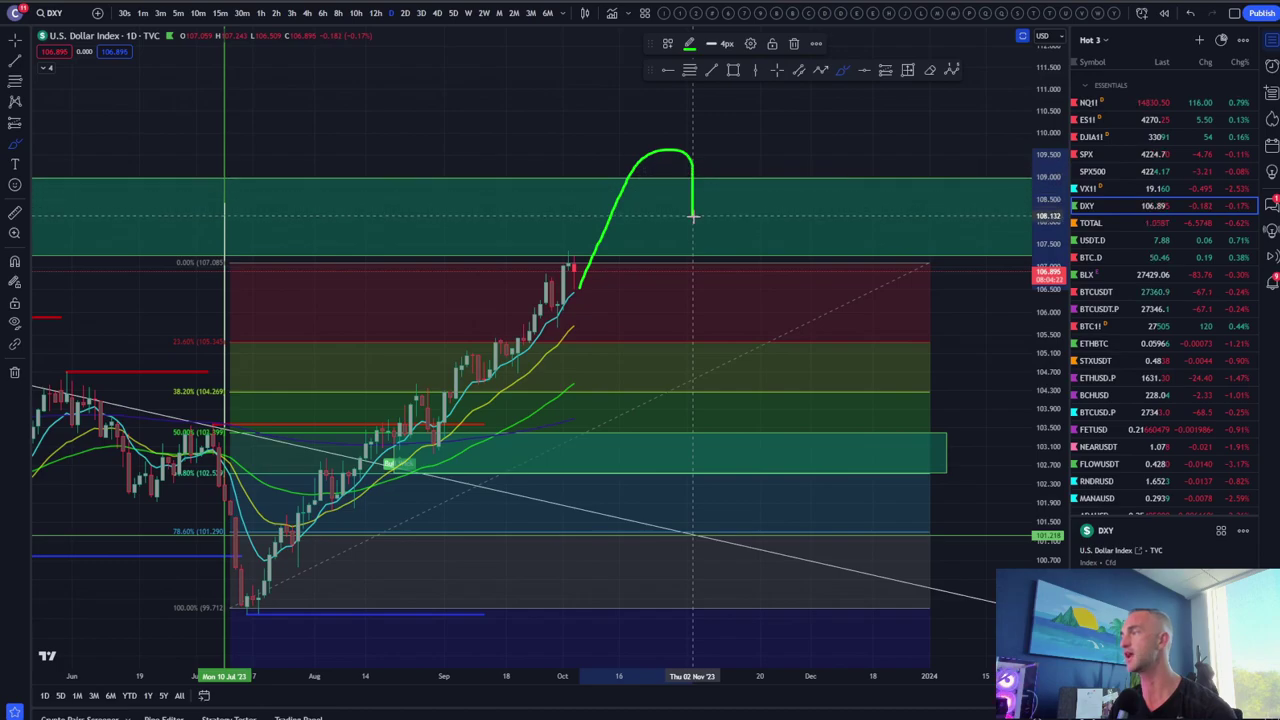
pyautogui.moveTo(707, 275)
pyautogui.mouseDown()
pyautogui.moveTo(740, 443)
pyautogui.moveTo(767, 450)
pyautogui.moveTo(809, 434)
pyautogui.moveTo(831, 349)
pyautogui.mouseUp()
pyautogui.scroll(-3, 831, 349)
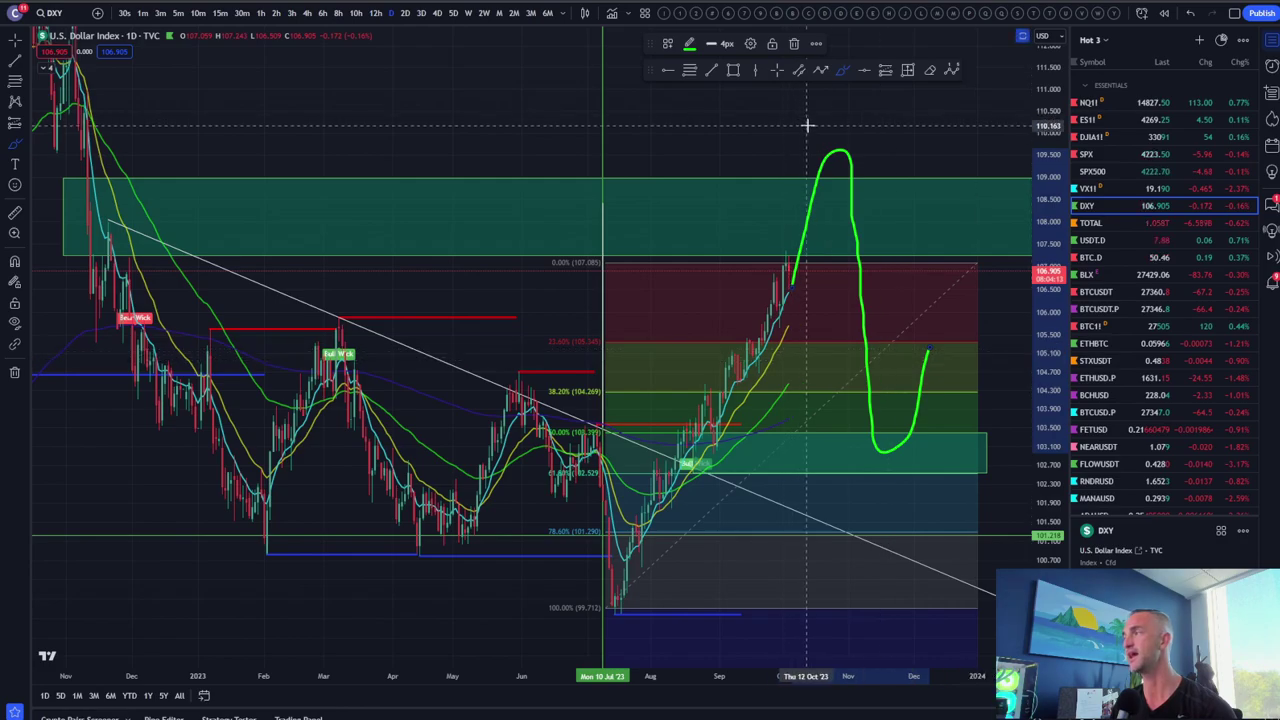
pyautogui.moveTo(818, 133)
pyautogui.mouseDown()
pyautogui.moveTo(869, 286)
pyautogui.moveTo(886, 430)
pyautogui.mouseUp()
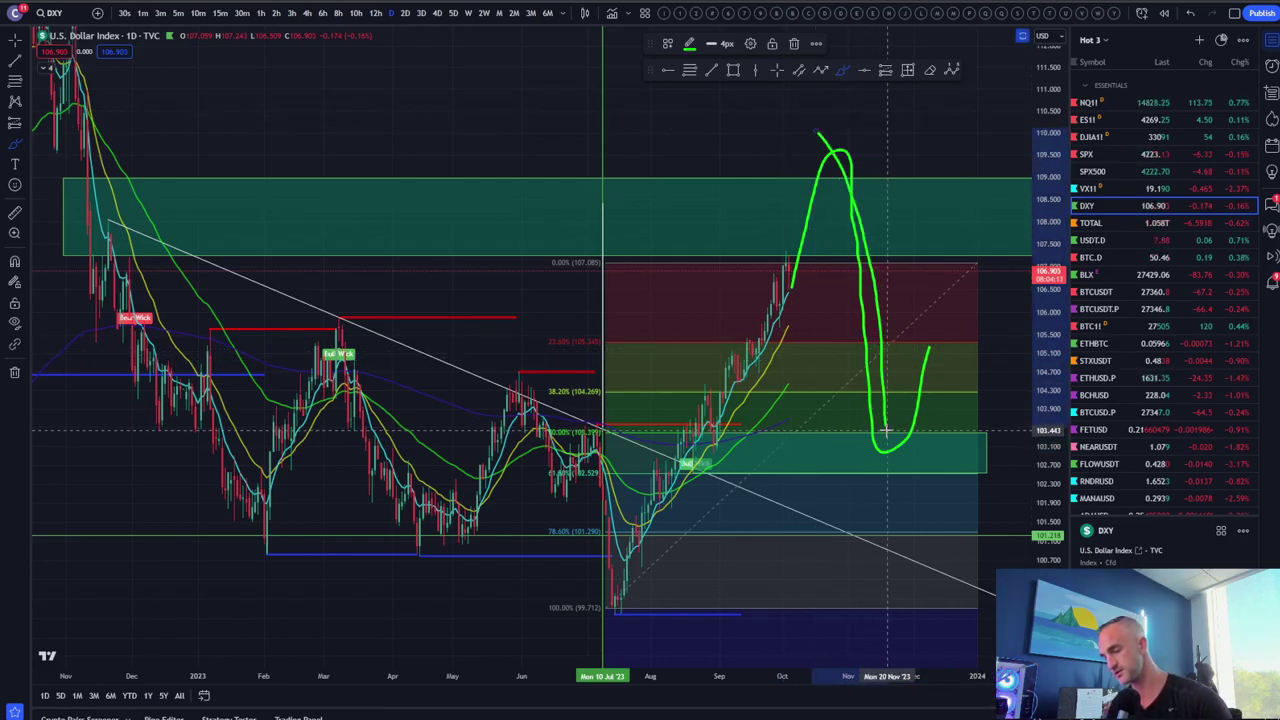
pyautogui.press('Delete')
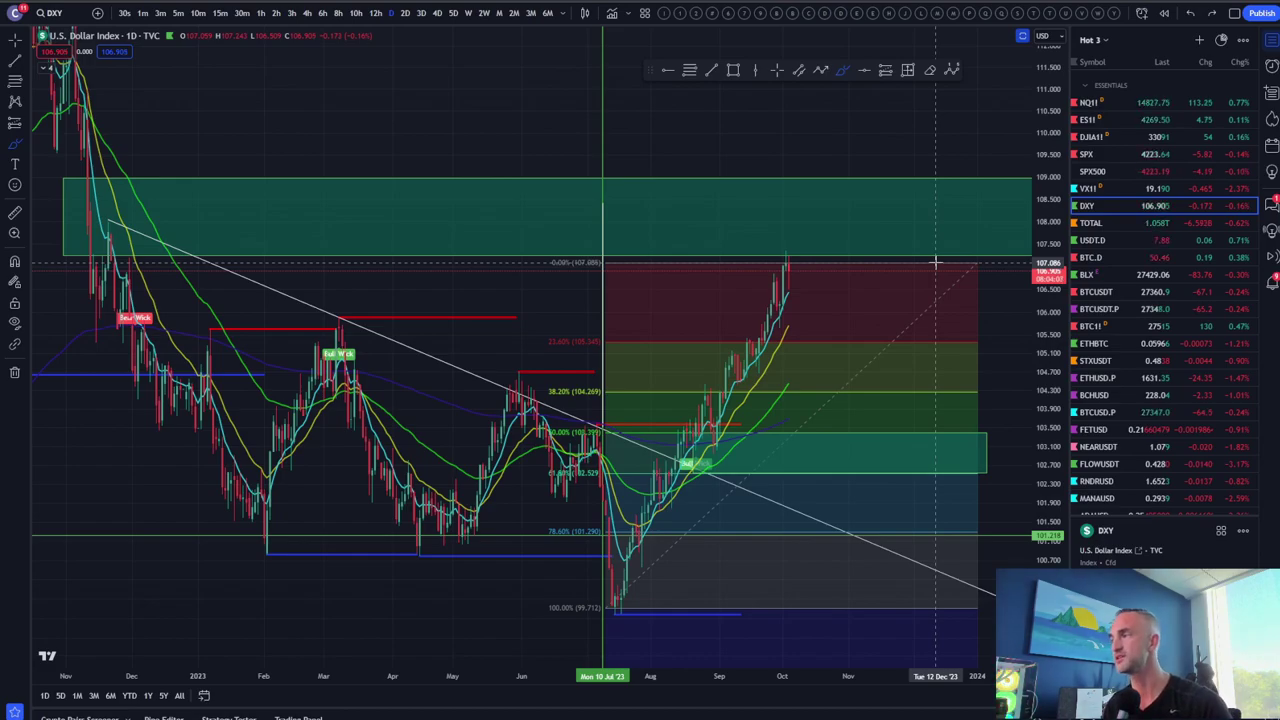
pyautogui.scroll(2, 752, 397)
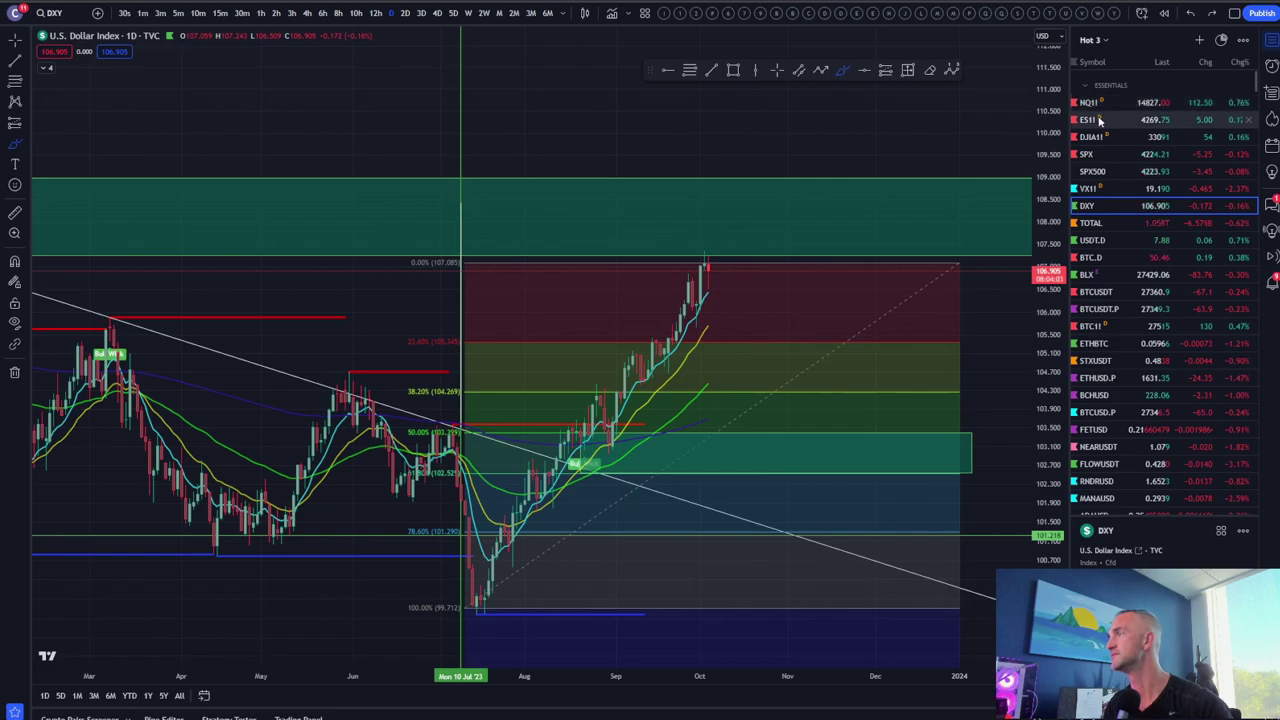
pyautogui.scroll(-3, 1000, 177)
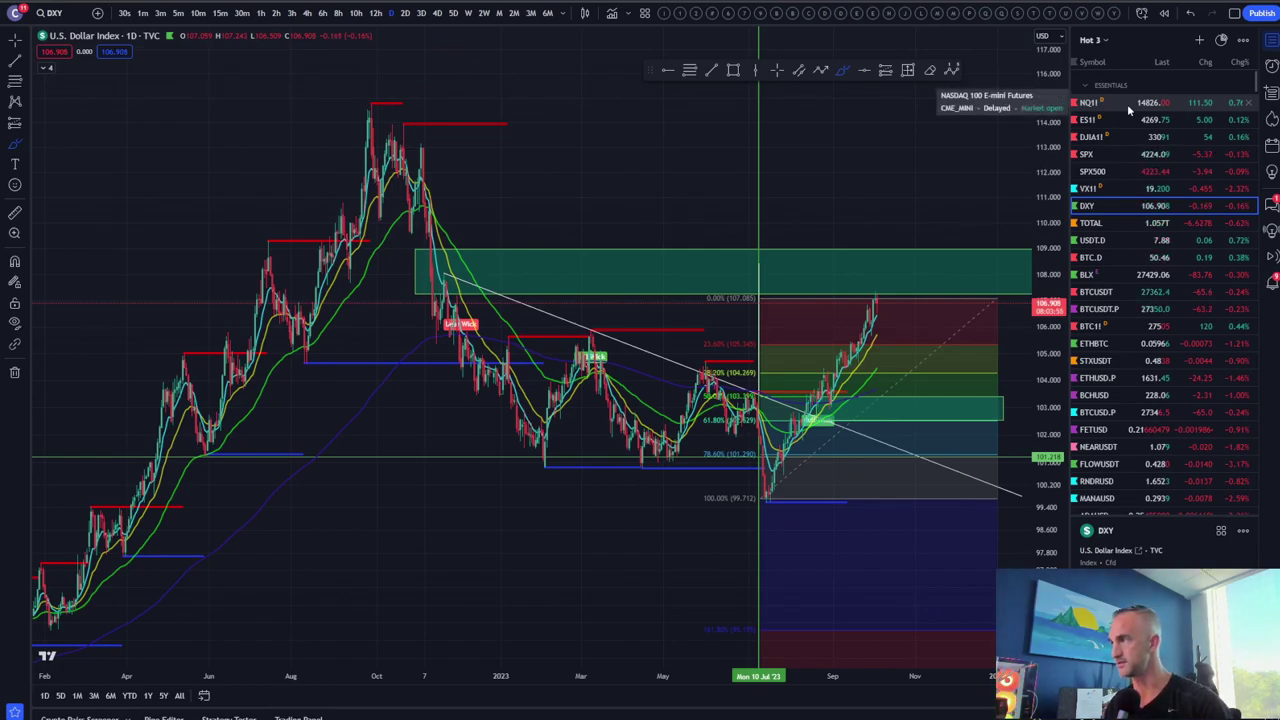
# Open the USDT.D (USDT Dominance) daily chart and zoom the timeline to recent months
pyautogui.click(1093, 241)
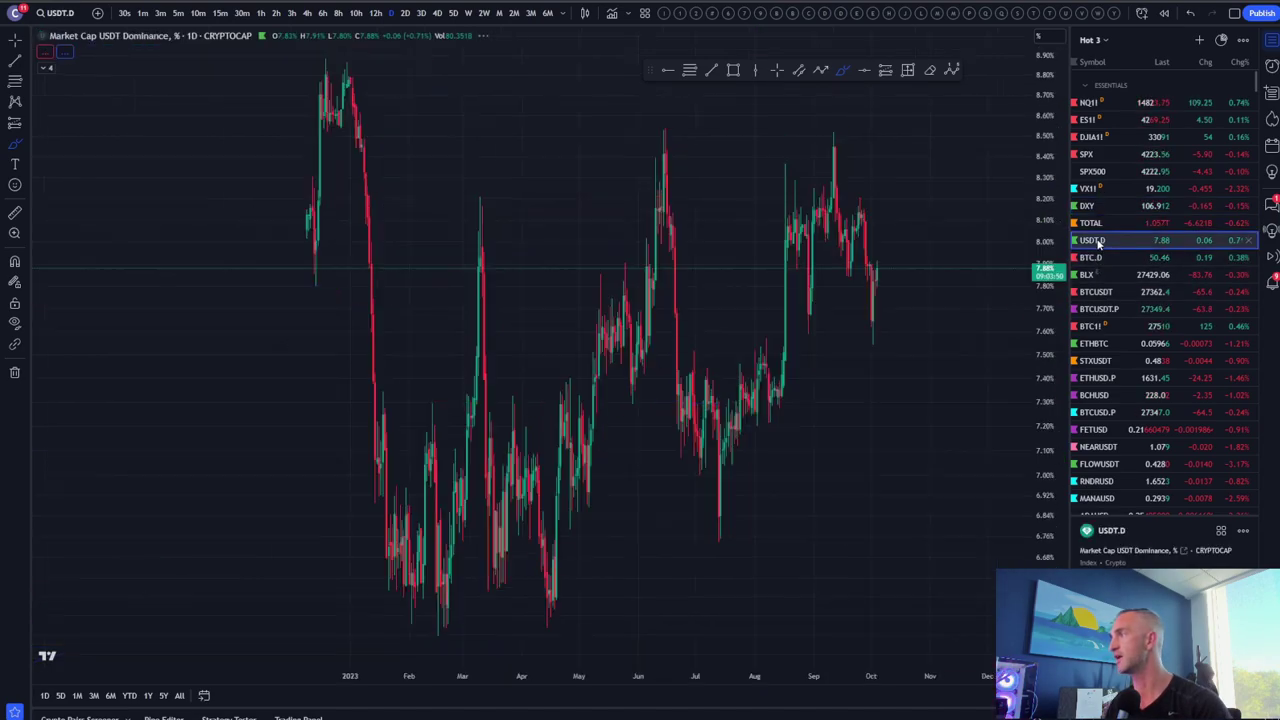
pyautogui.scroll(4, 476, 398)
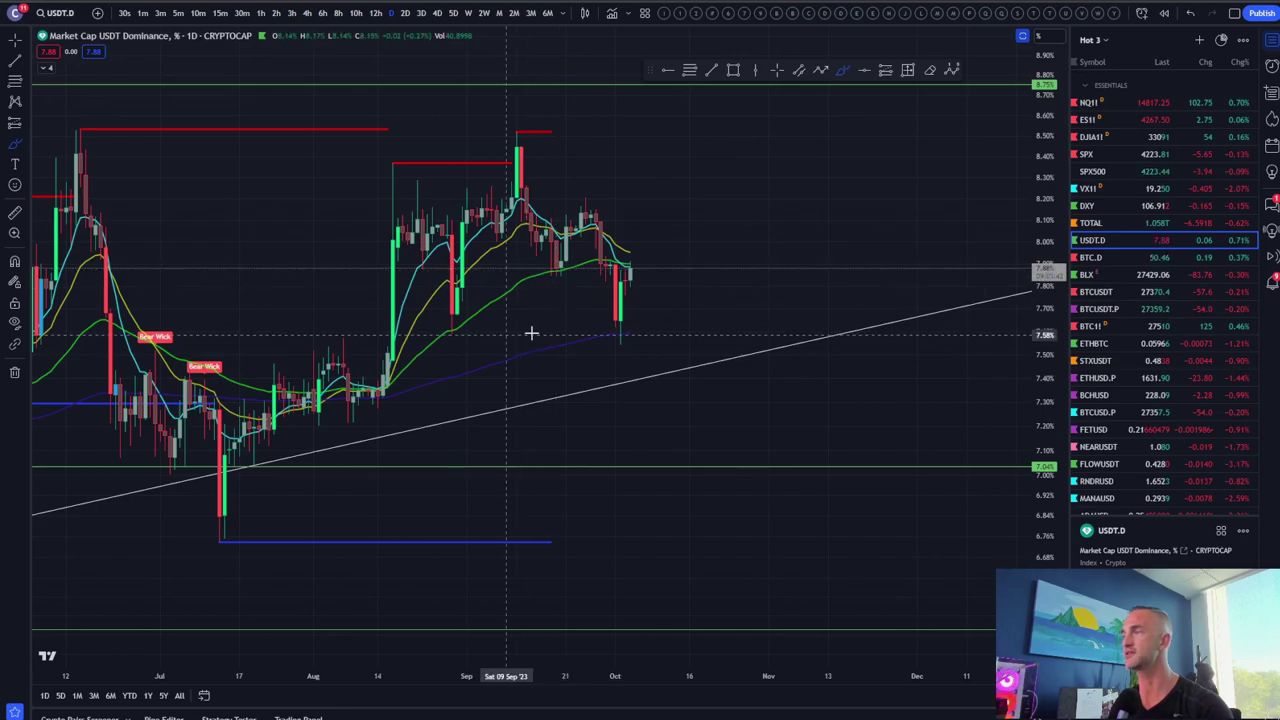
pyautogui.scroll(2, 580, 320)
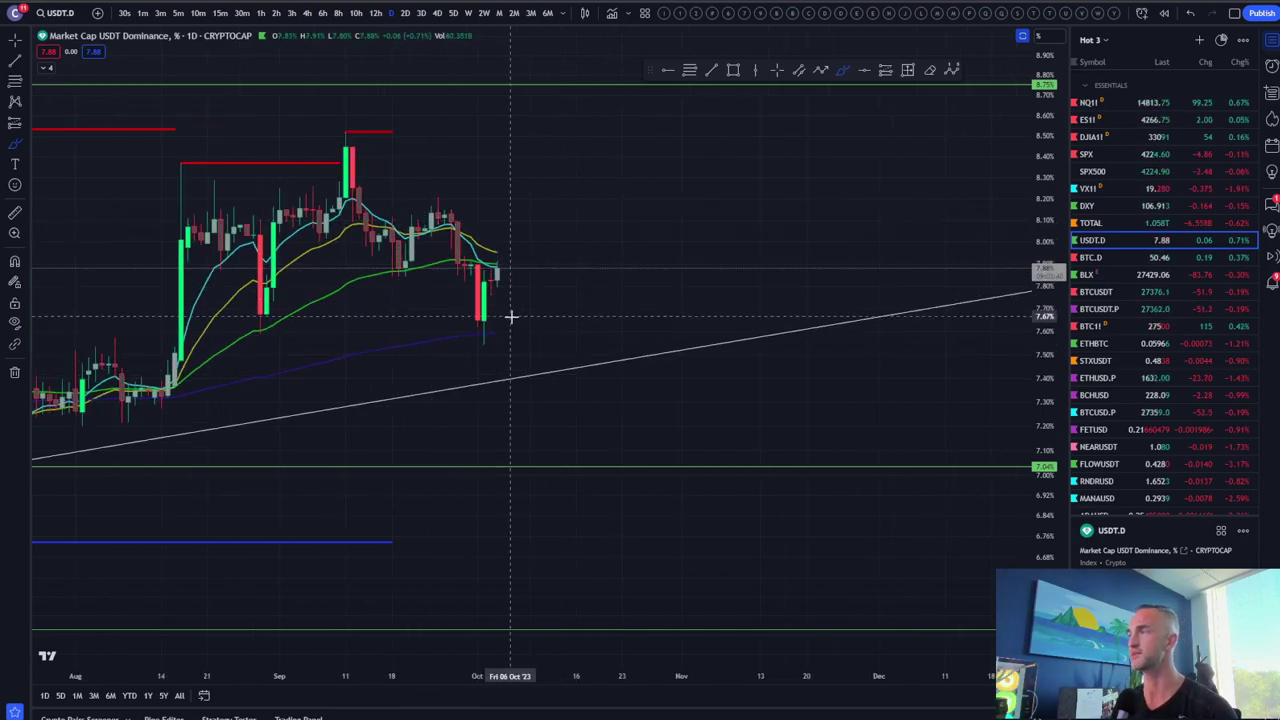
pyautogui.scroll(-3, 265, 360)
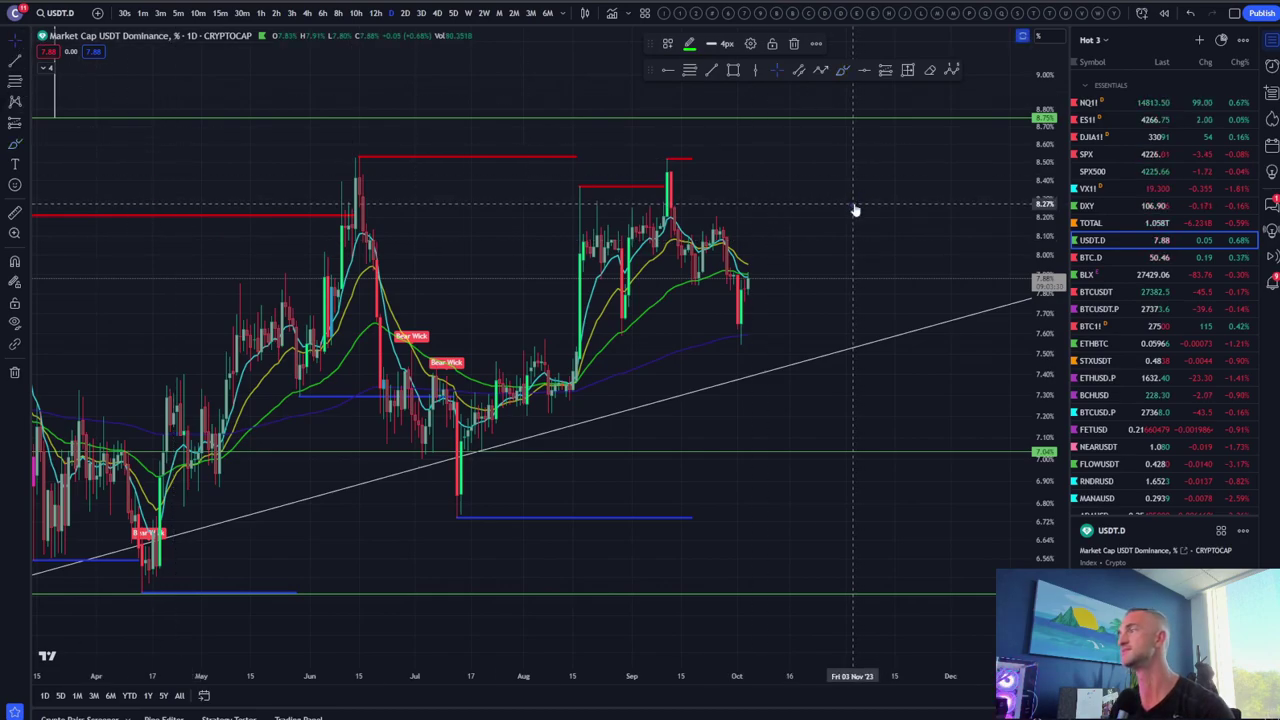
# Adjust the zoom on recent months and restore the indicator panes beneath the USDT.D candles
pyautogui.doubleClick(855, 210)
pyautogui.press('Escape')
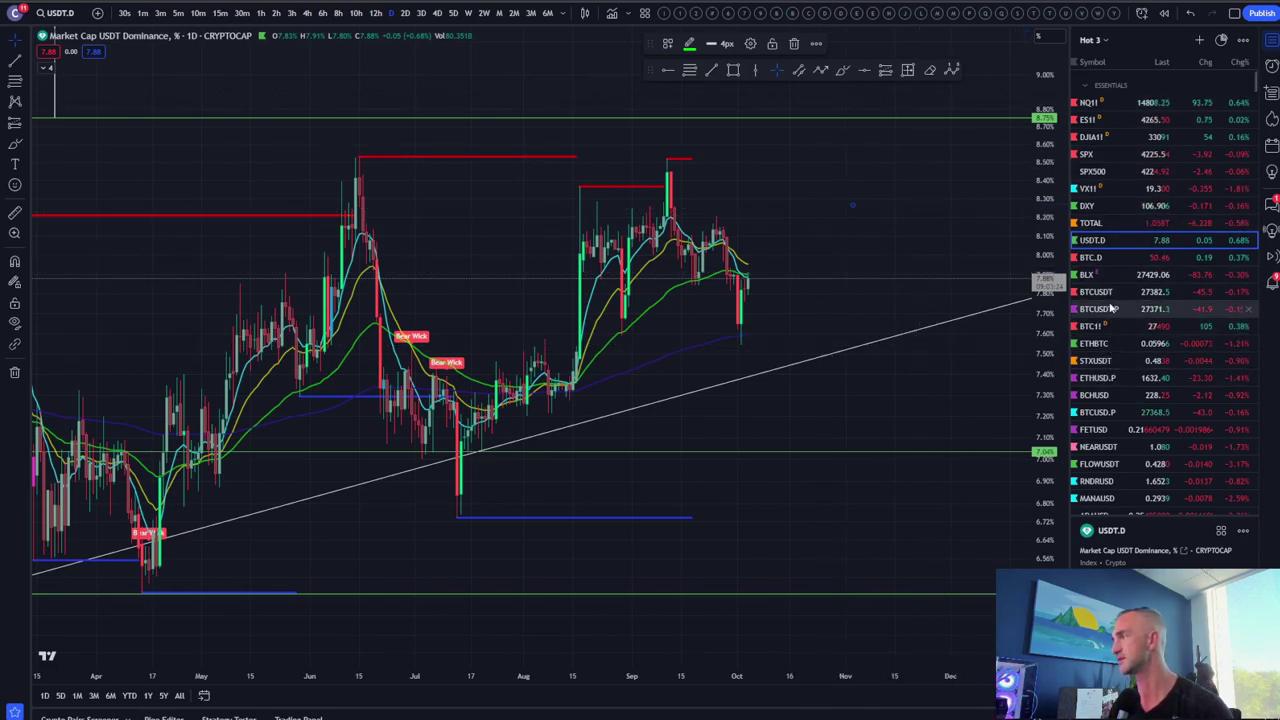
pyautogui.scroll(-3, 987, 190)
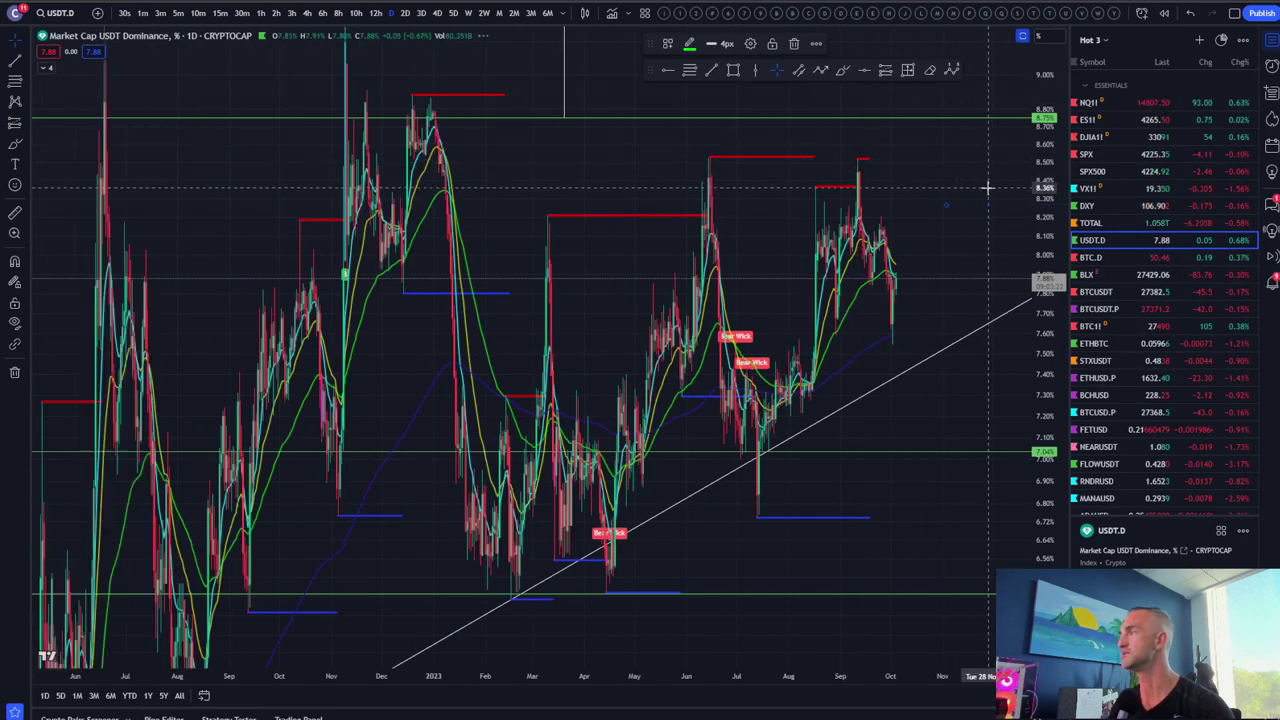
pyautogui.scroll(4, 564, 280)
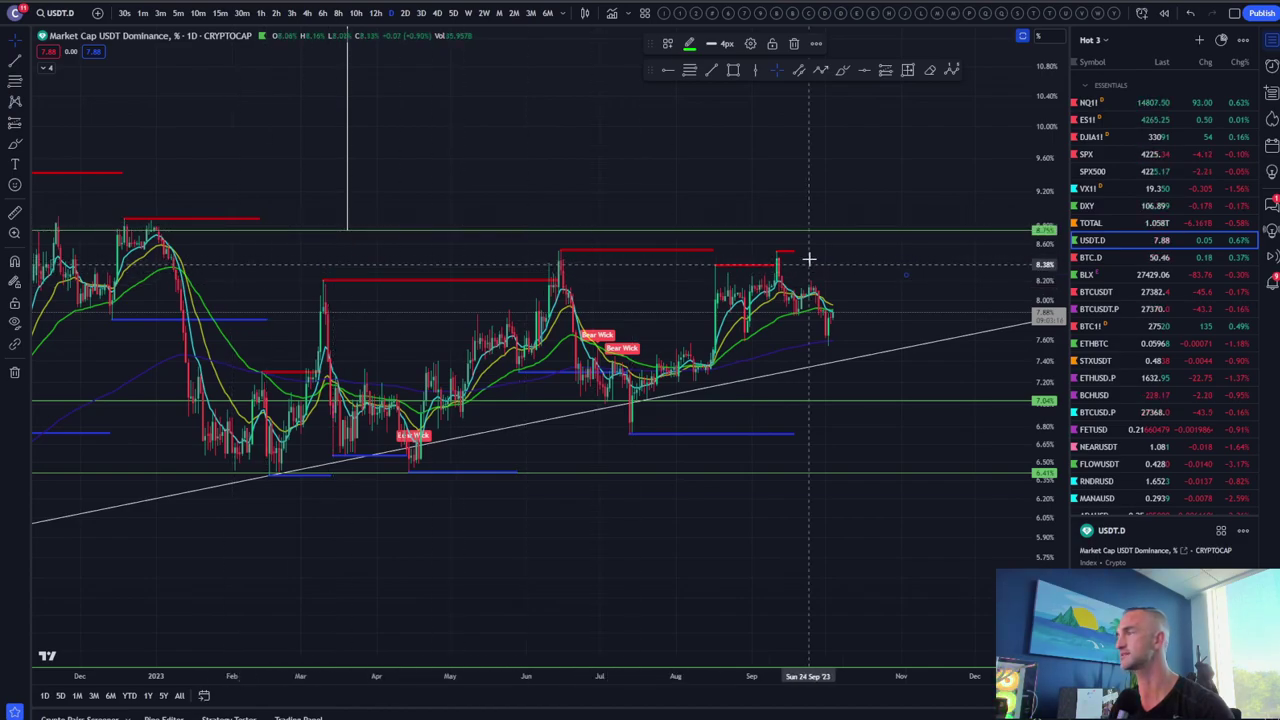
pyautogui.scroll(-3, 900, 290)
pyautogui.scroll(1, 823, 336)
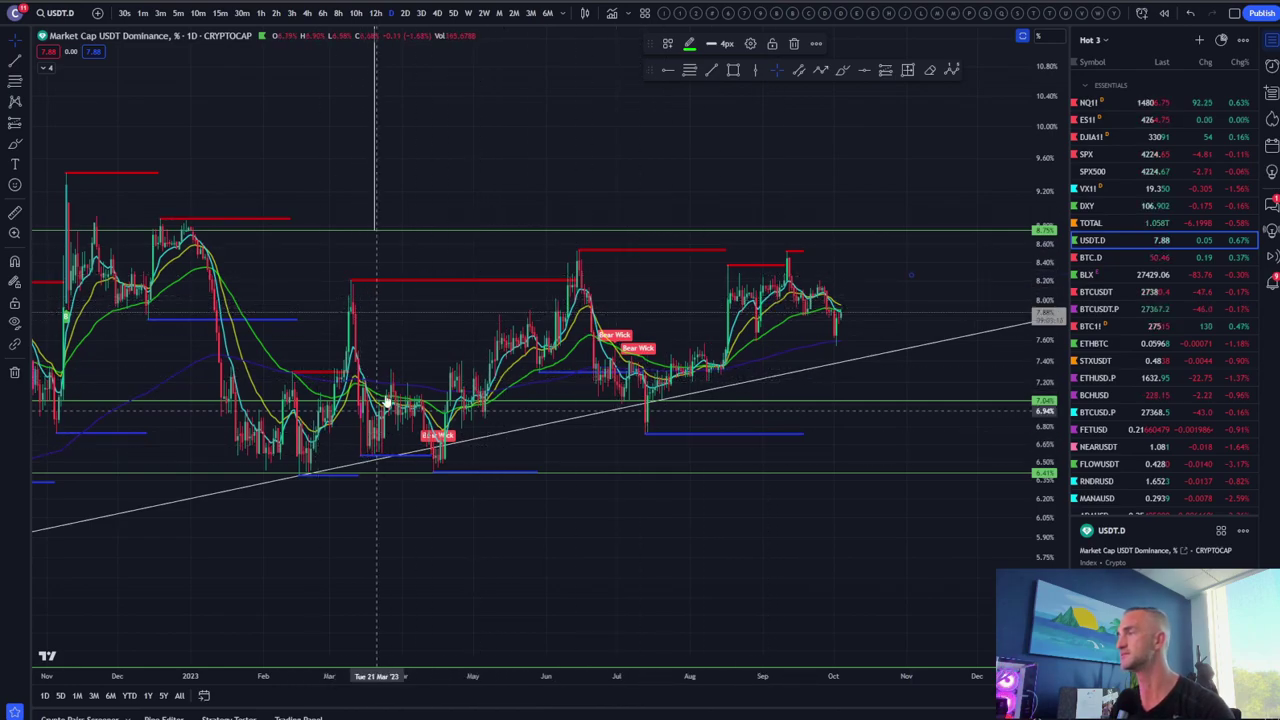
pyautogui.scroll(2, 628, 330)
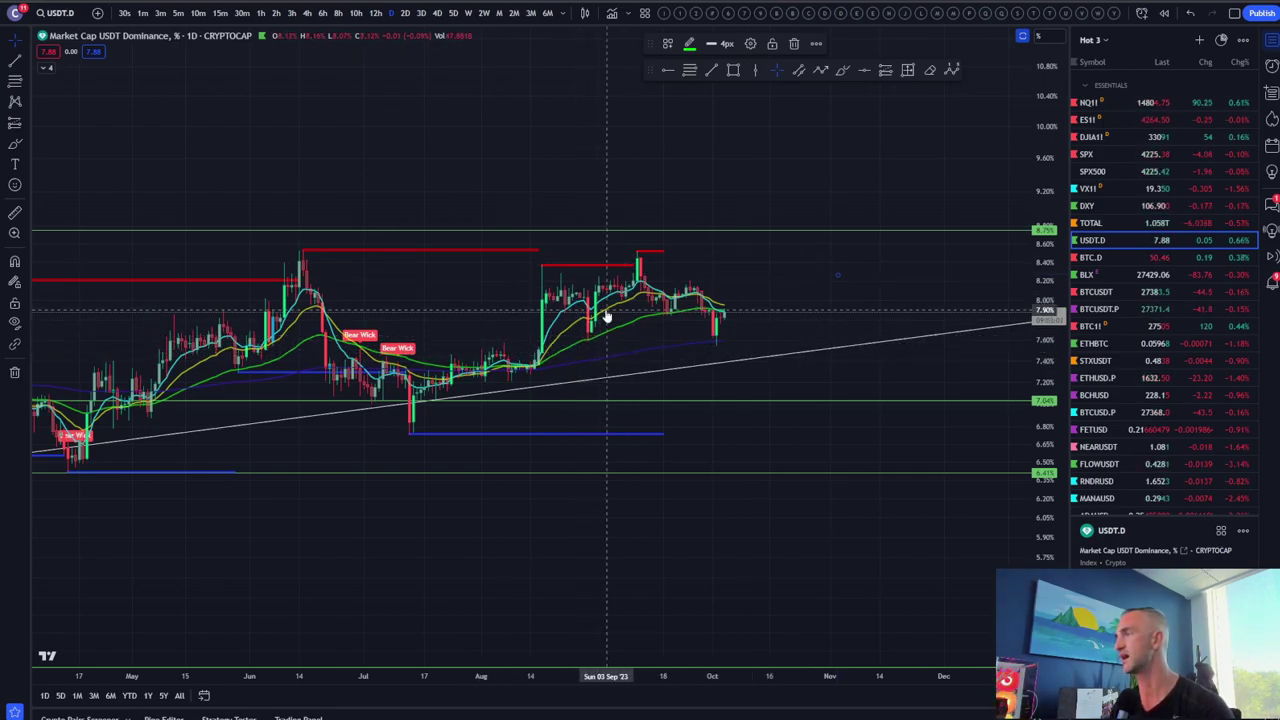
pyautogui.scroll(-2, 742, 231)
pyautogui.scroll(3, 831, 371)
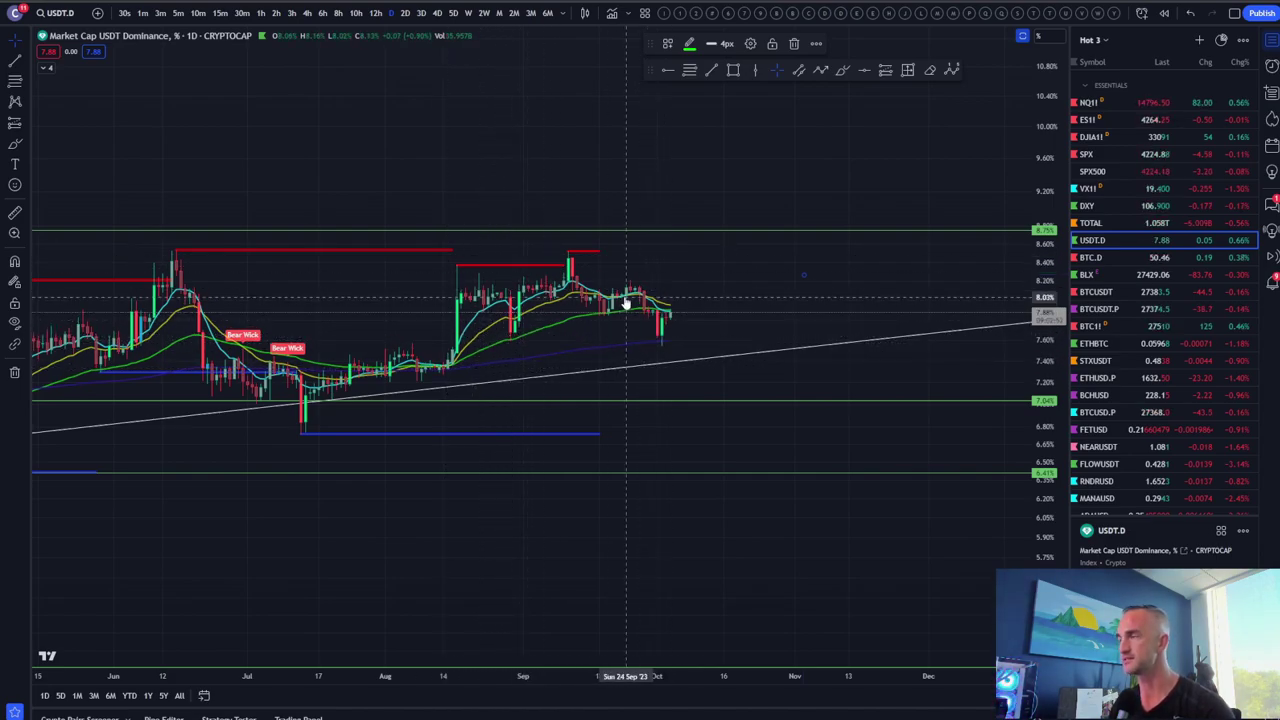
pyautogui.doubleClick(726, 260)
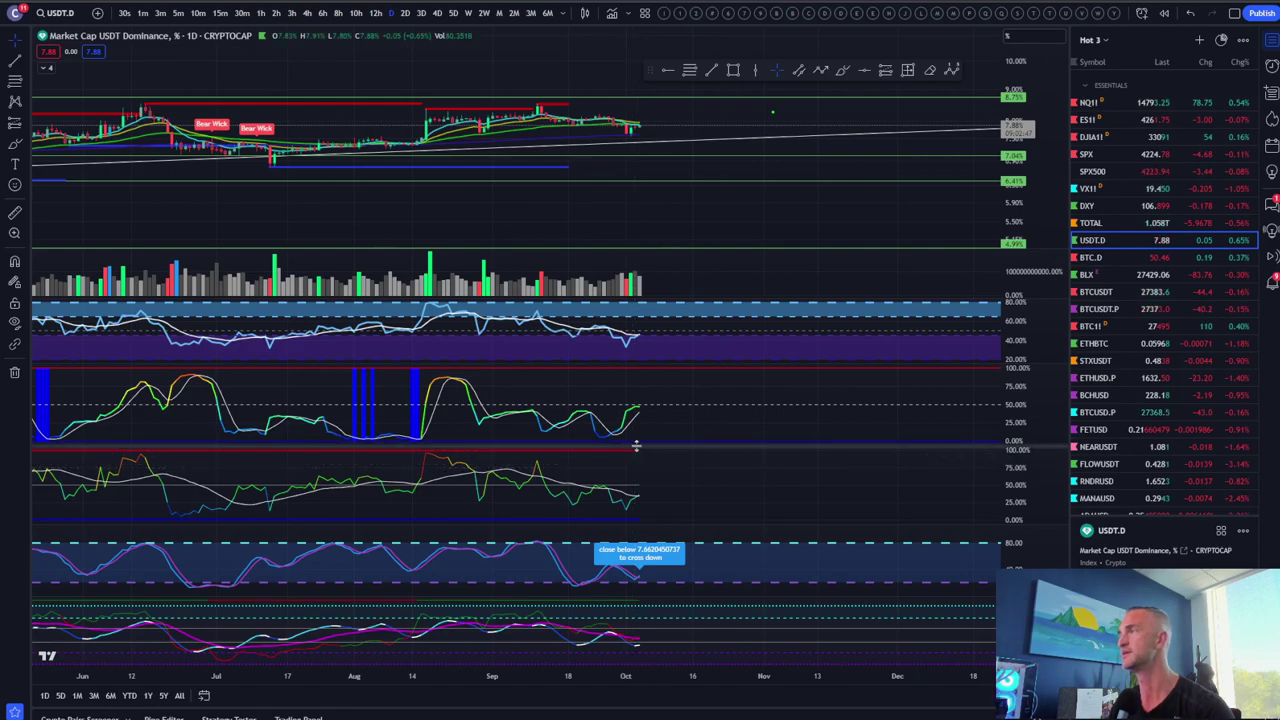
# Drag the USDT.D price axis upward so the candles near 7.88% fill the pane
pyautogui.moveTo(1010, 240); pyautogui.dragTo(1004, 151)
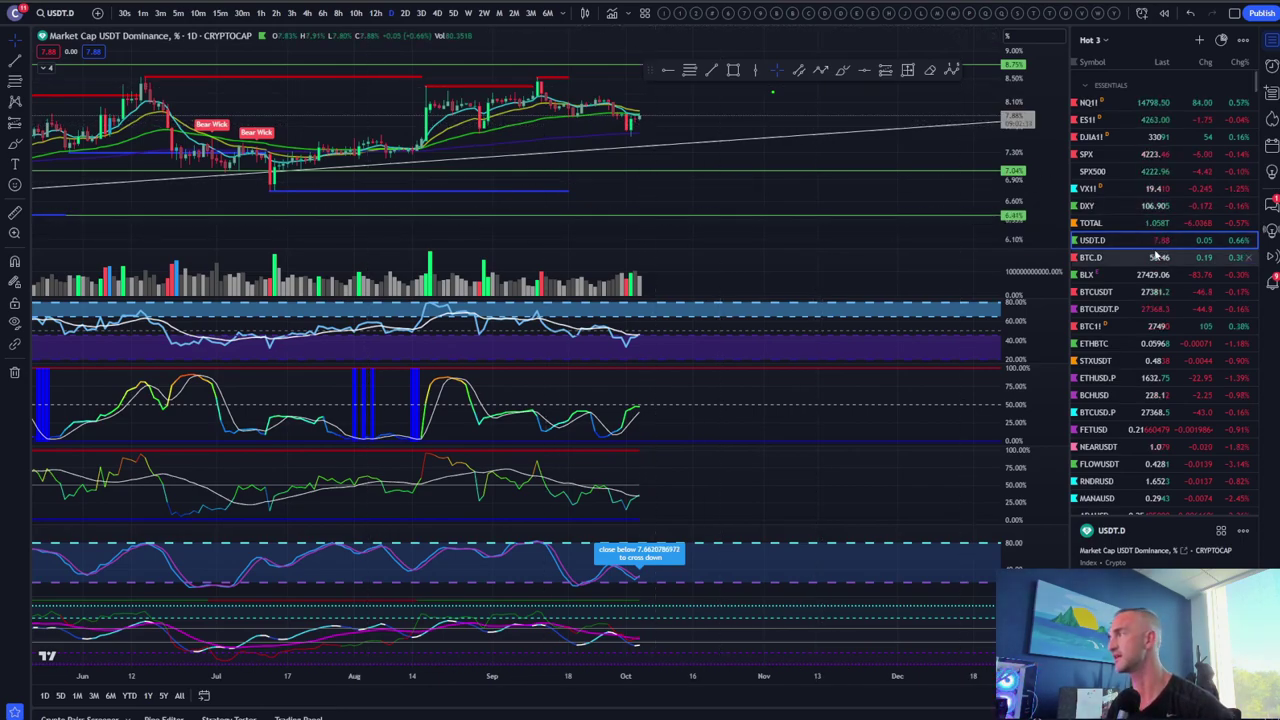
# Switch the chart to the Binance BTCUSDT.P Bitcoin/TetherUS perpetual contract
pyautogui.click(1116, 322)
pyautogui.click(1116, 310)
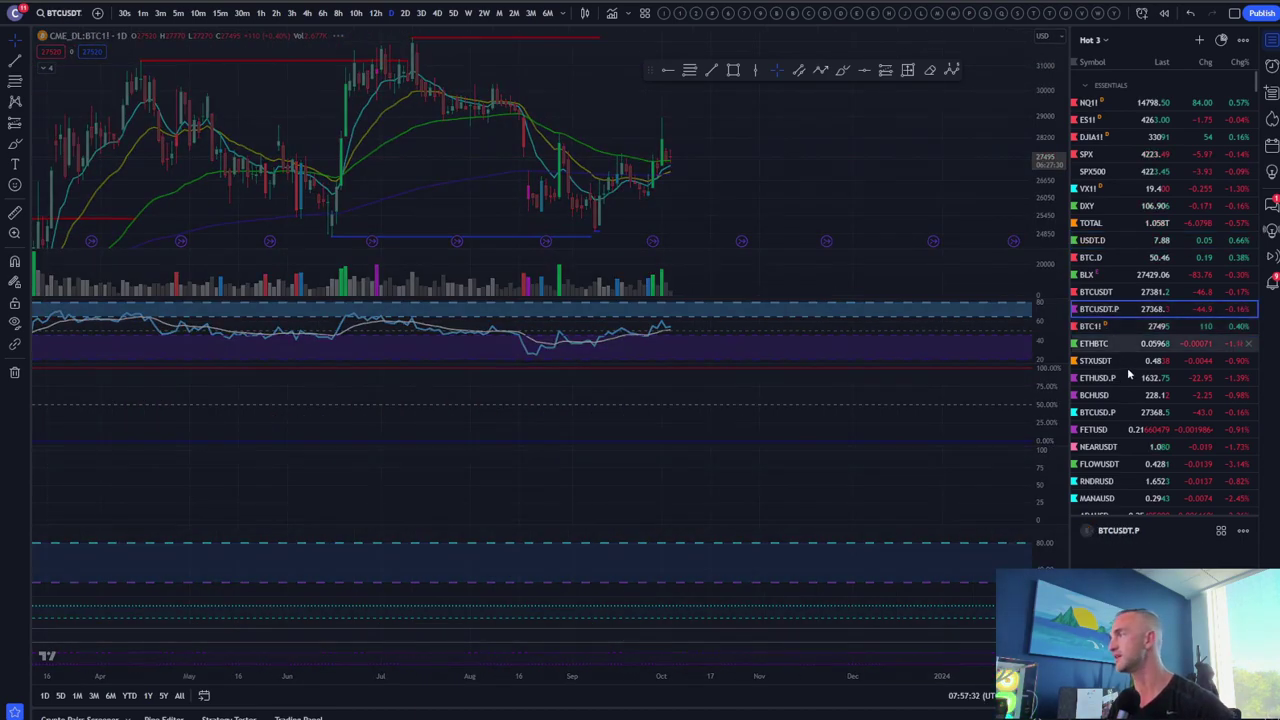
pyautogui.scroll(-10, 1118, 340)
pyautogui.scroll(-10, 1121, 358)
pyautogui.click(1107, 400)
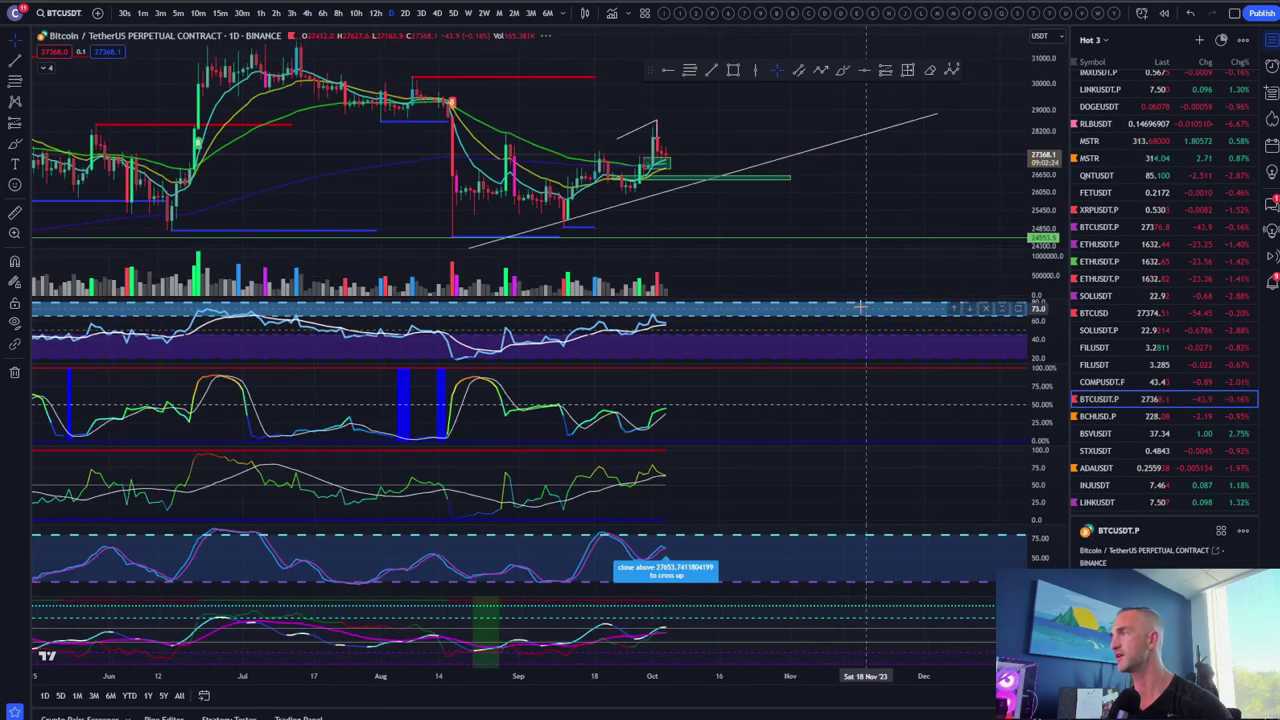
pyautogui.scroll(3, 760, 257)
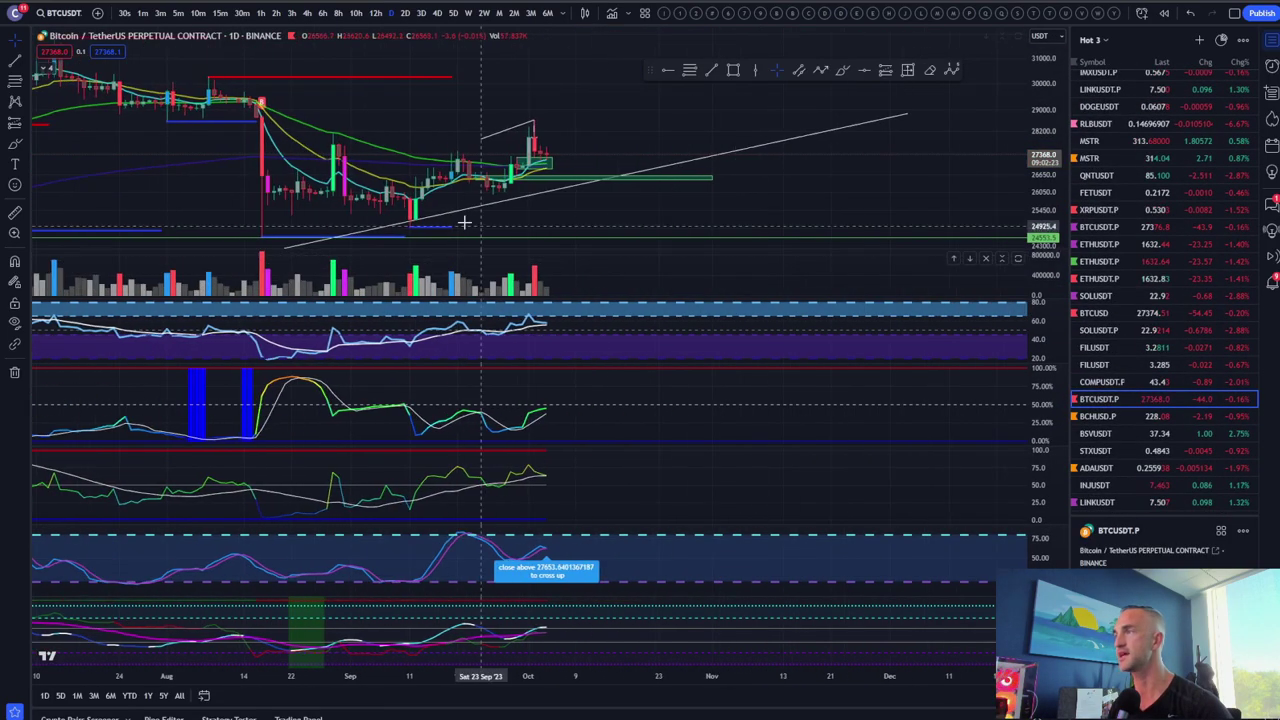
# Set the 15-minute interval and zoom the timeline to cover the last ten days
pyautogui.click(220, 14)
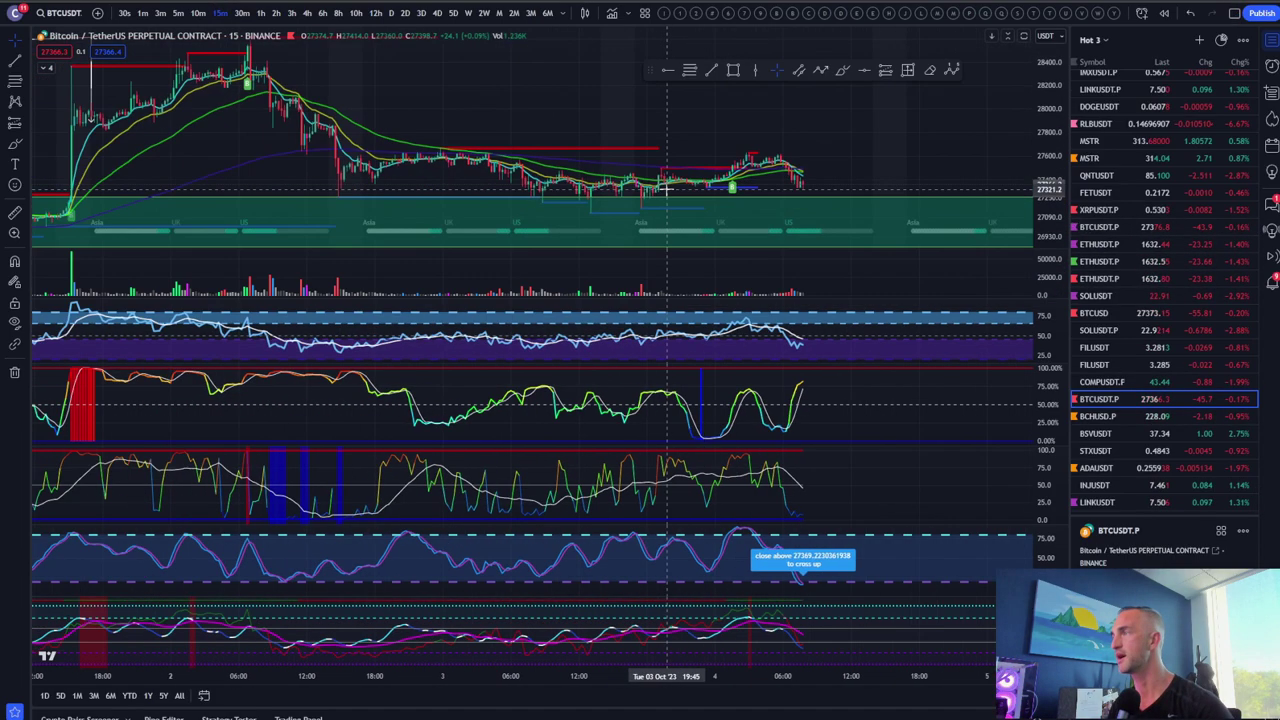
pyautogui.scroll(-3, 665, 187)
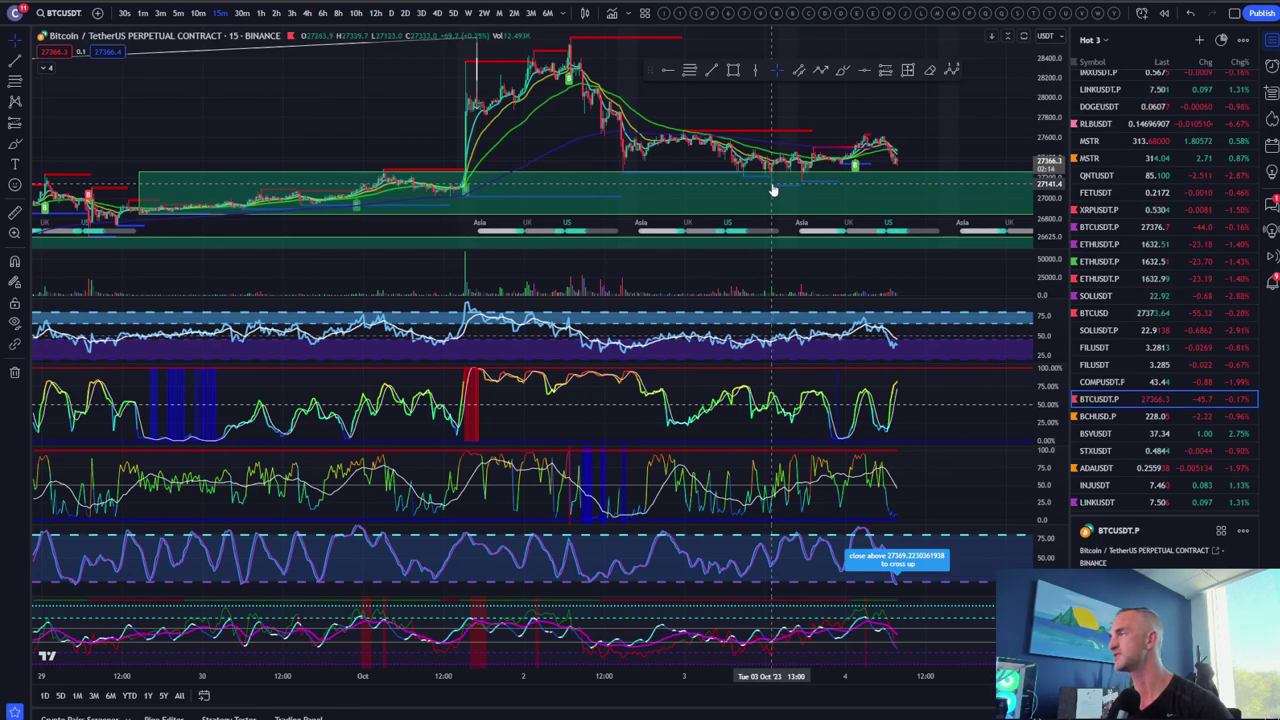
pyautogui.scroll(2, 772, 190)
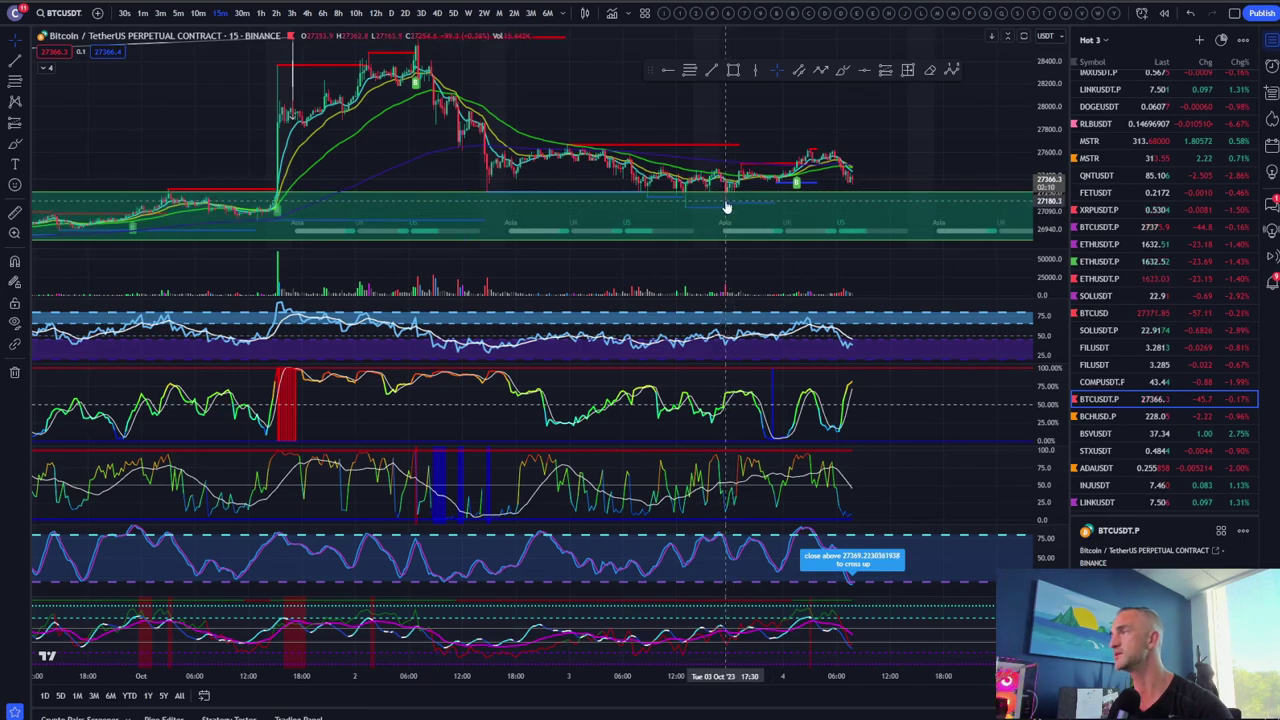
pyautogui.scroll(-2, 462, 167)
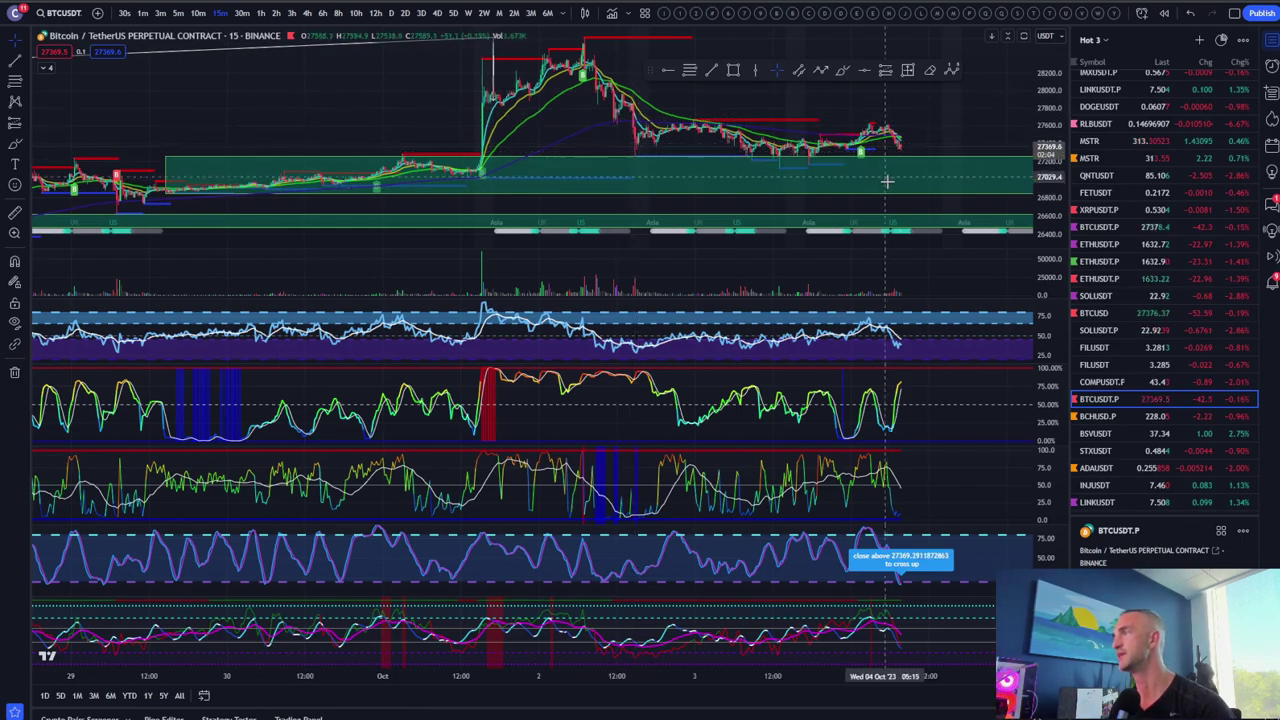
pyautogui.scroll(-2, 632, 167)
pyautogui.scroll(-3, 632, 167)
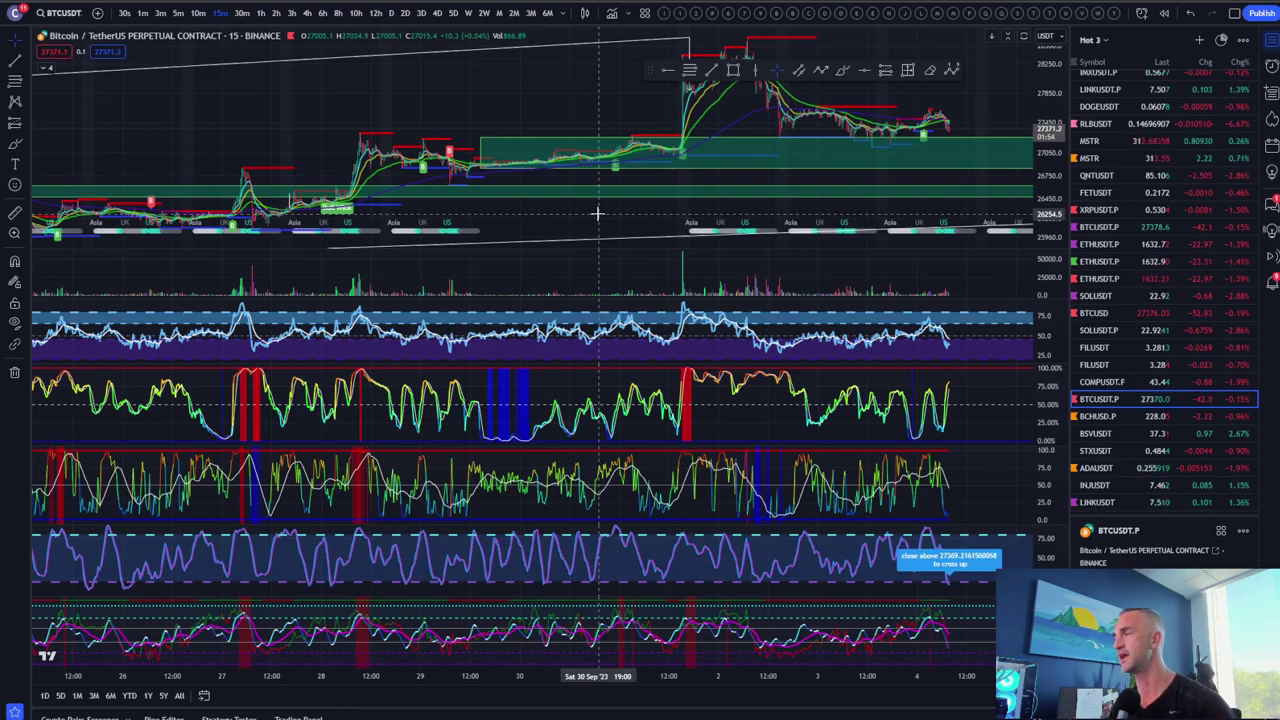
pyautogui.scroll(-3, 597, 213)
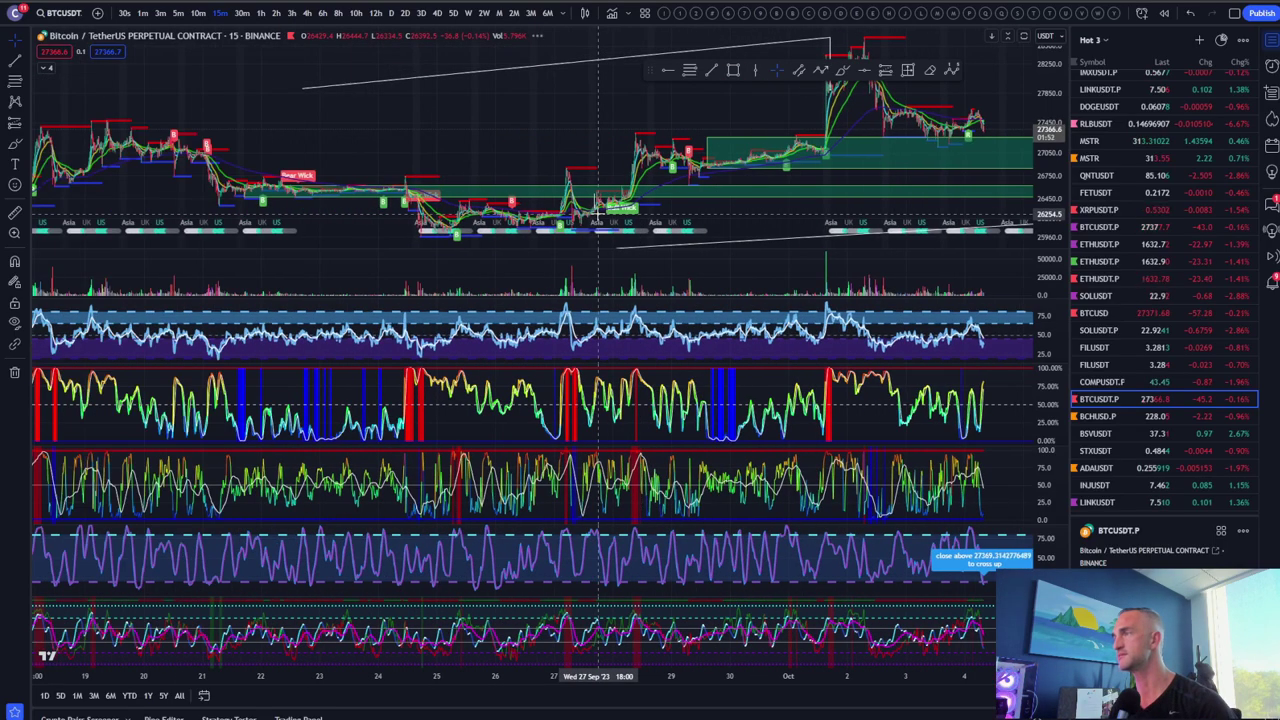
pyautogui.scroll(2, 700, 500)
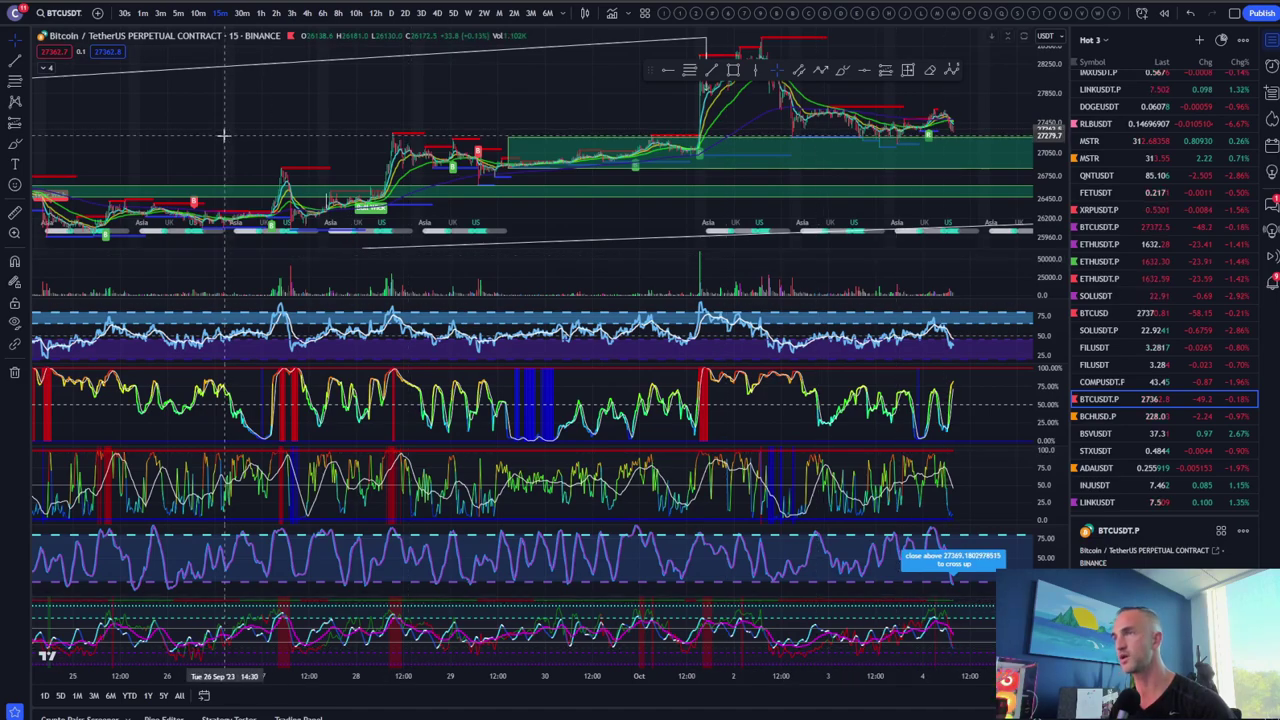
# Set the cursor to Eraser and pan the chart left to leave space on the right
pyautogui.click(27, 42)
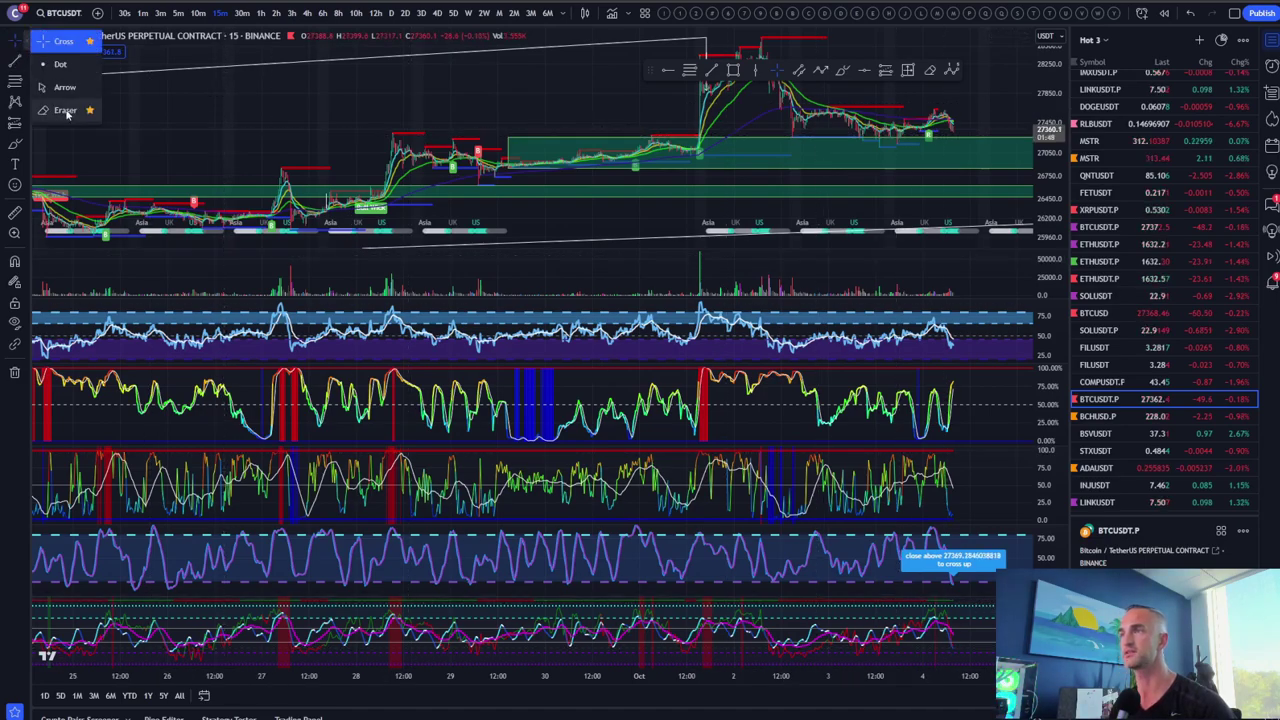
pyautogui.click(66, 113)
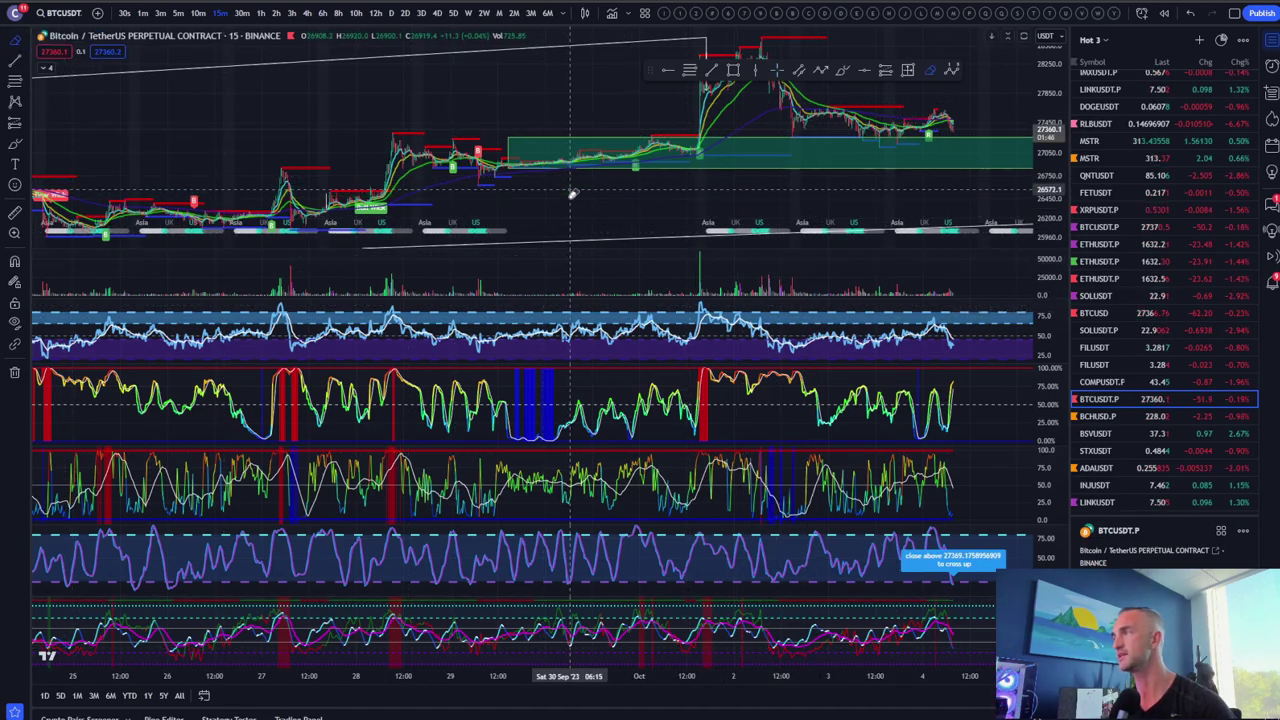
pyautogui.scroll(-5, 572, 195)
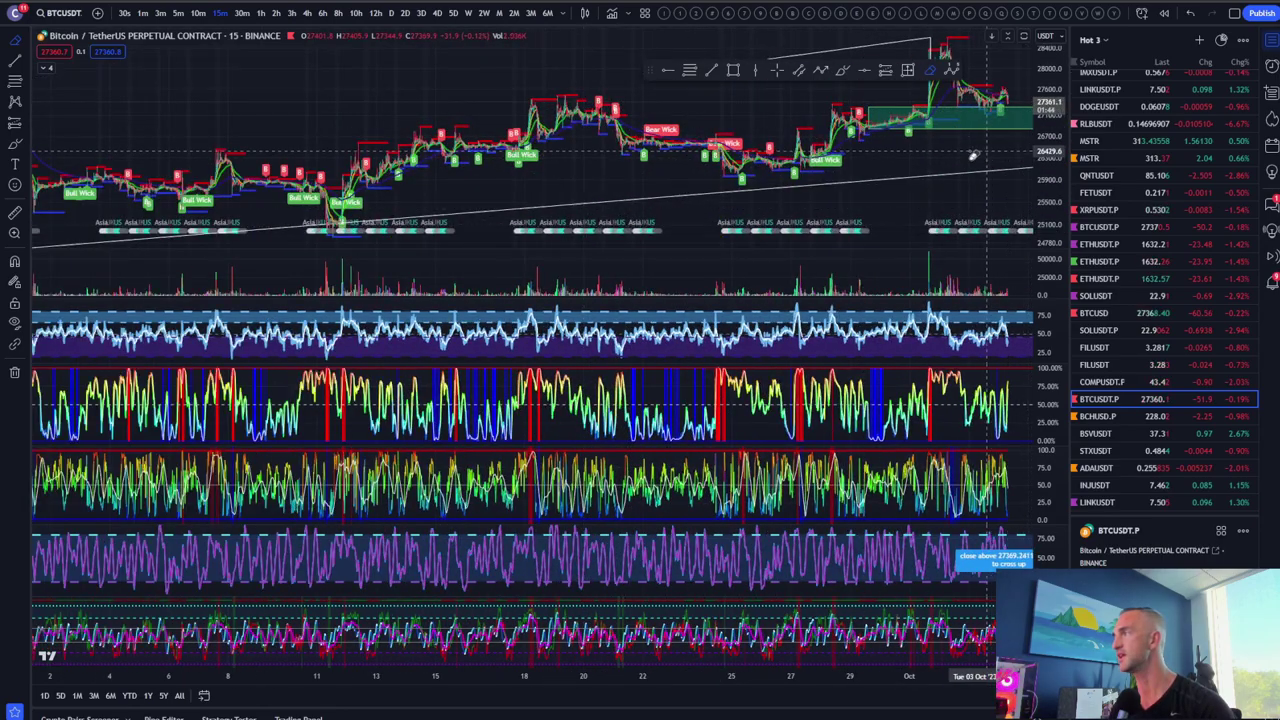
pyautogui.moveTo(966, 155); pyautogui.dragTo(655, 152)
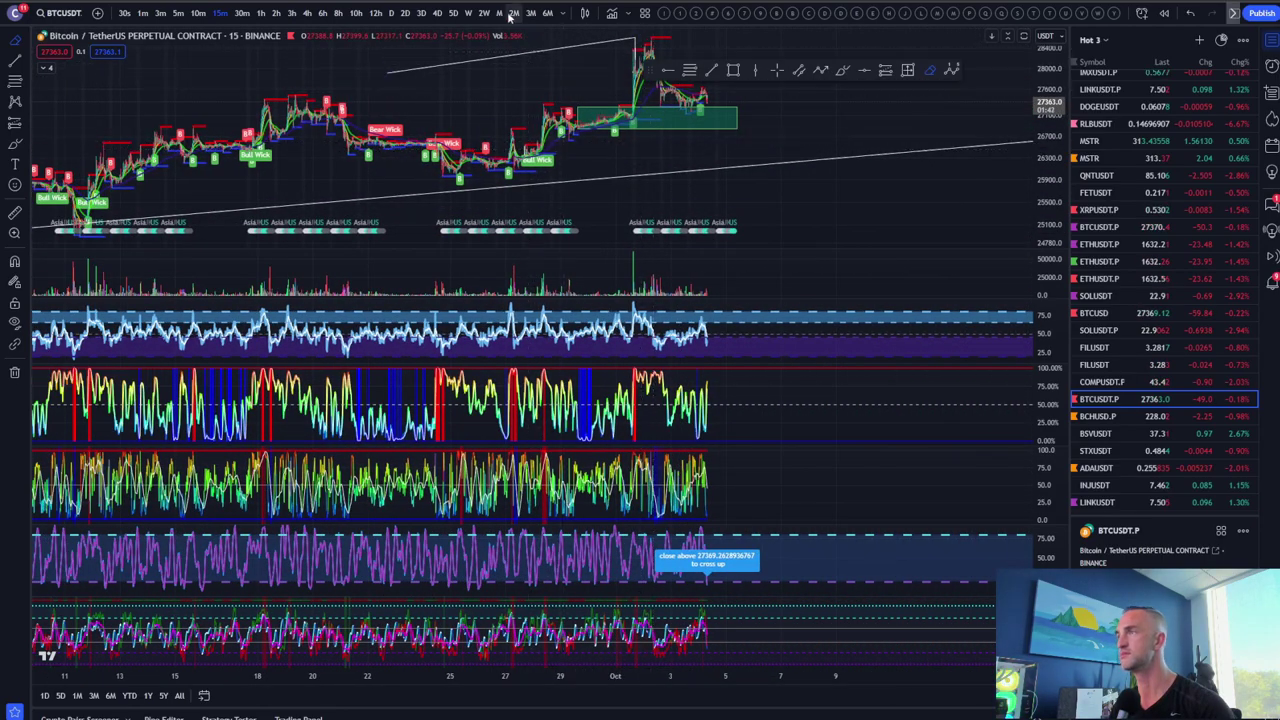
# Maximize the price pane to hide the indicators and zoom into the early-October spike
pyautogui.doubleClick(814, 187)
pyautogui.scroll(4, 763, 323)
pyautogui.scroll(5, 950, 220)
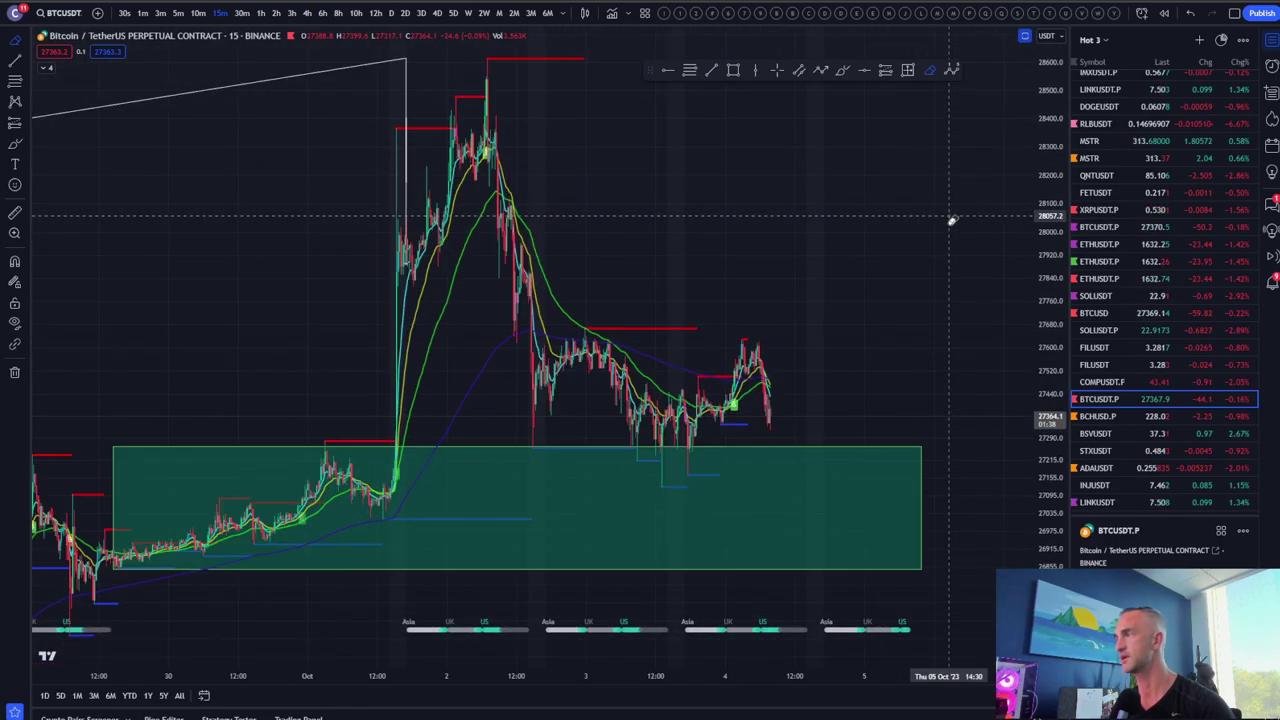
pyautogui.click(15, 80)
# Draw the Fib retracement from the 28612.9 high to the 27134.9 low and zoom to check its levels
pyautogui.click(461, 59)
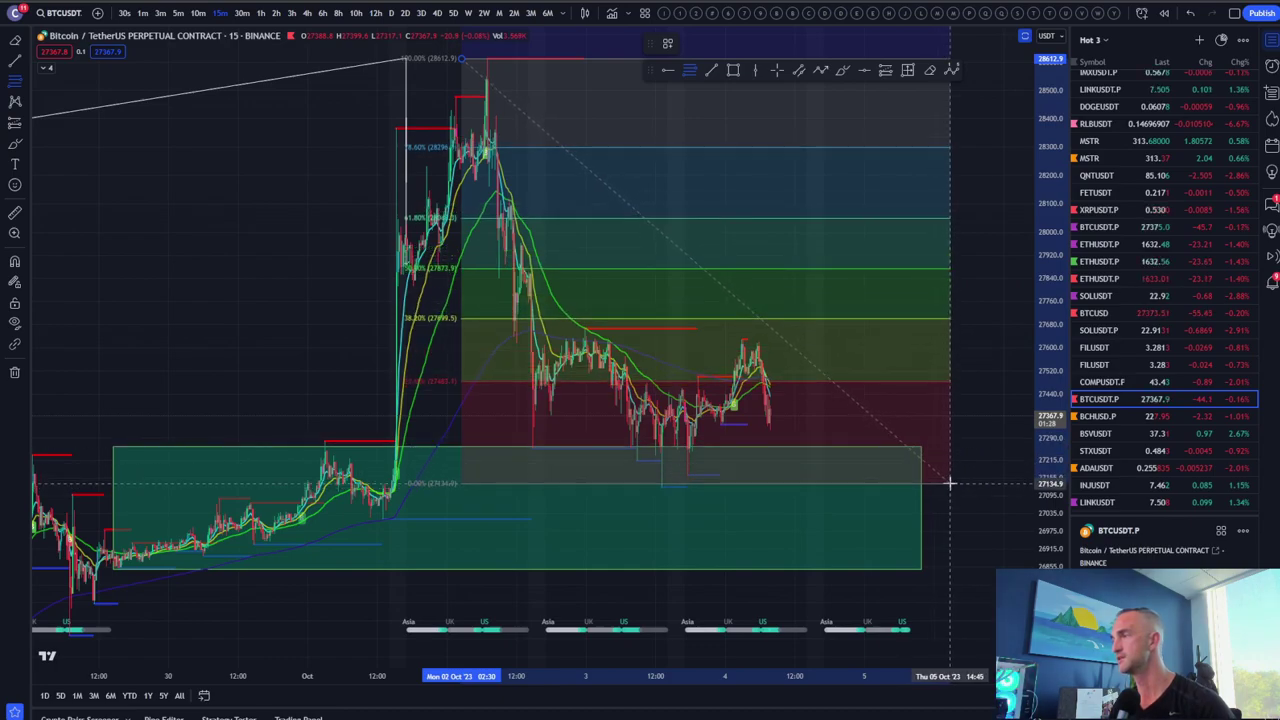
pyautogui.click(933, 486)
pyautogui.scroll(2, 641, 510)
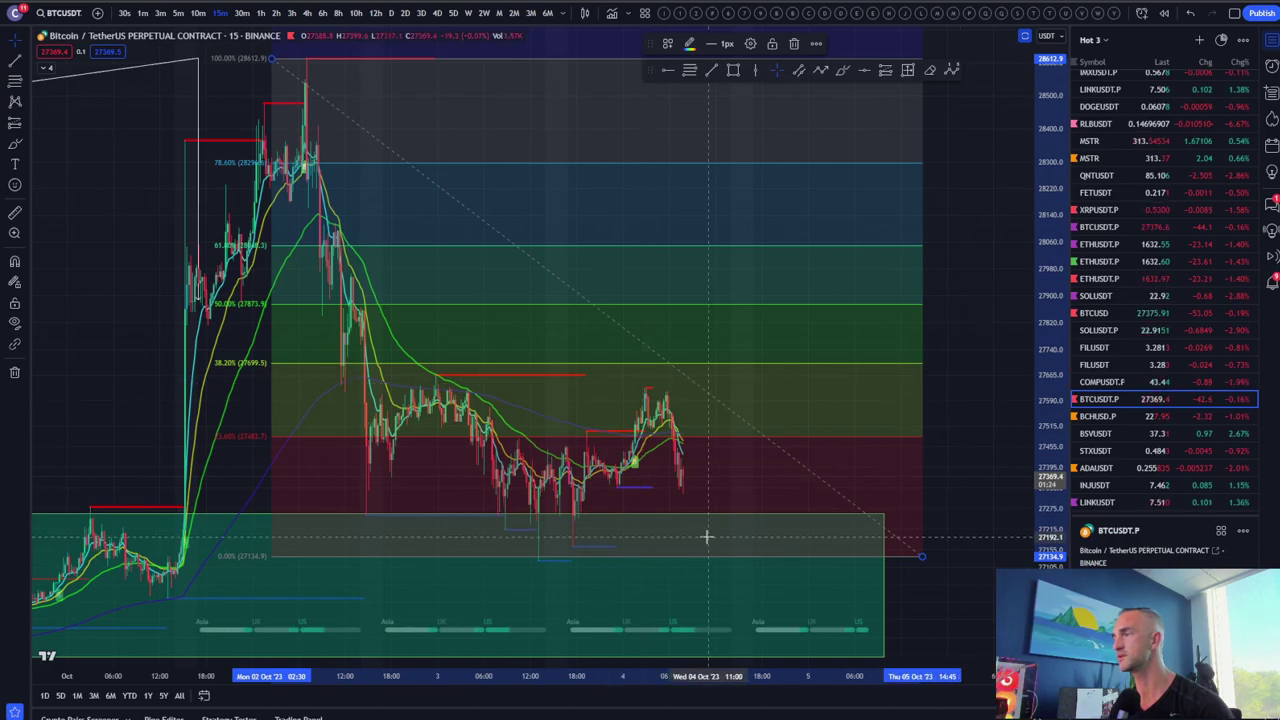
pyautogui.scroll(3, 705, 535)
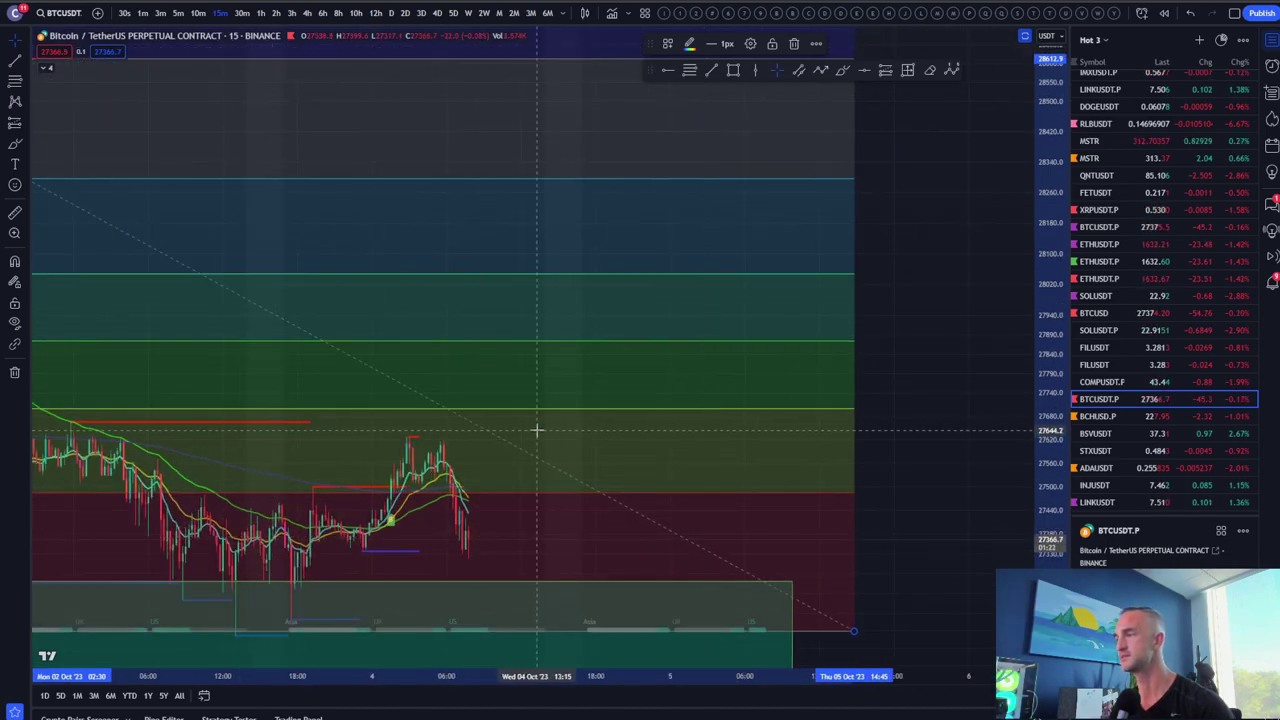
pyautogui.scroll(-3, 537, 430)
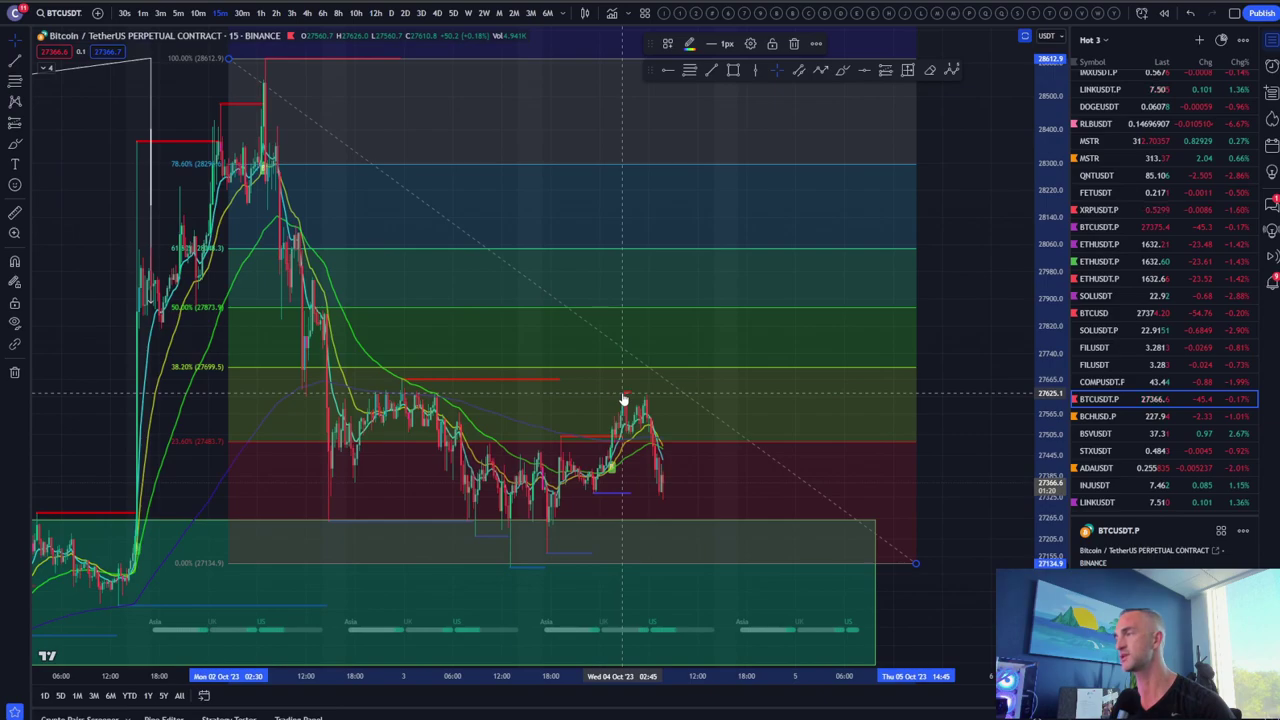
pyautogui.scroll(3, 714, 637)
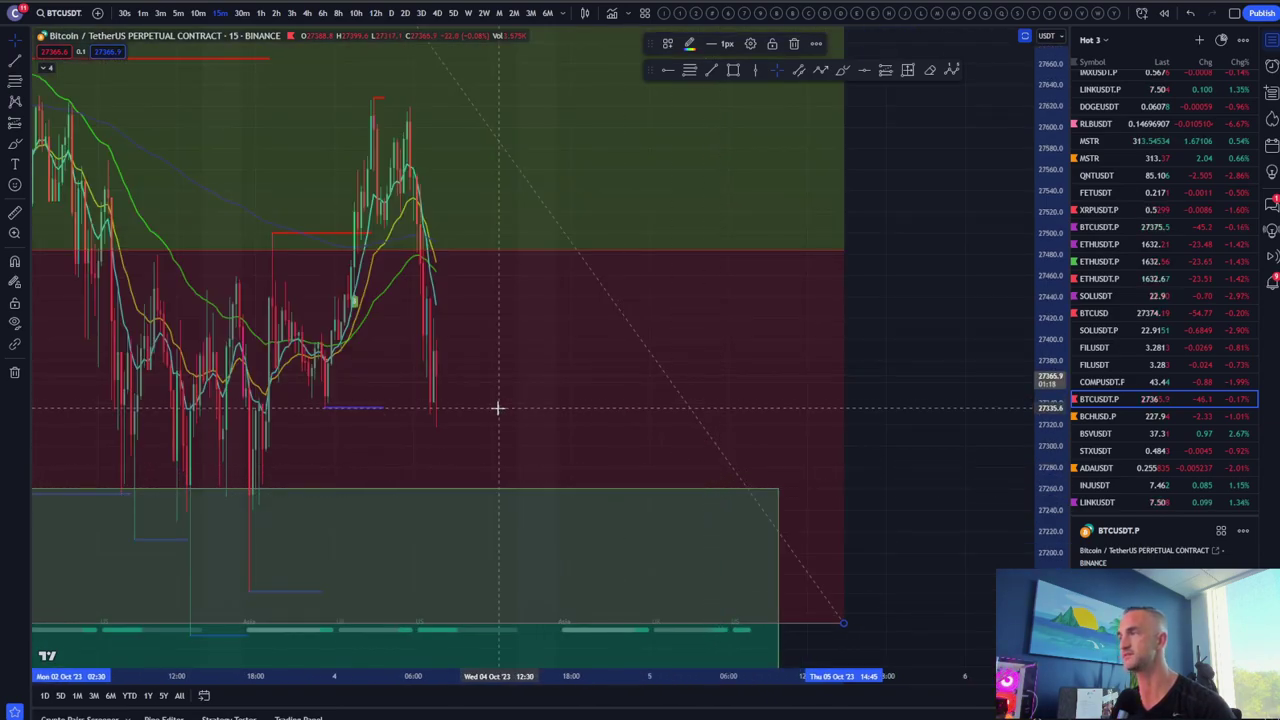
pyautogui.scroll(5, 955, 327)
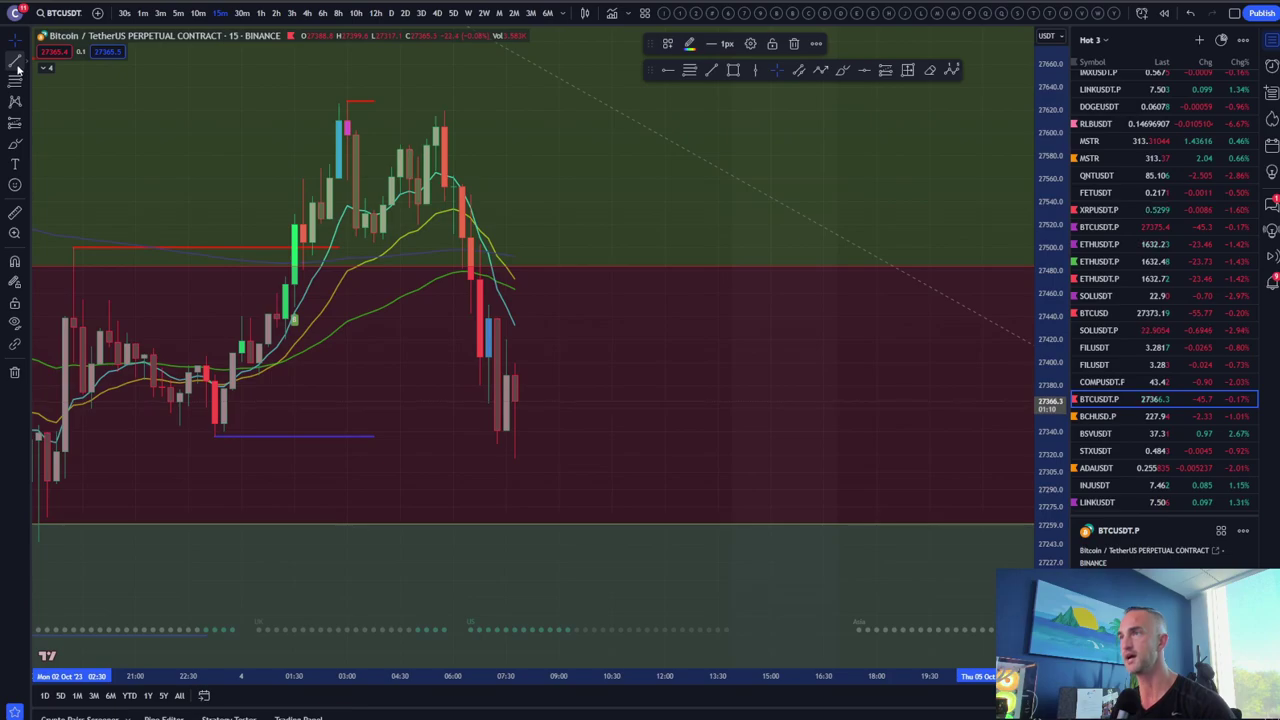
pyautogui.scroll(-3, 335, 550)
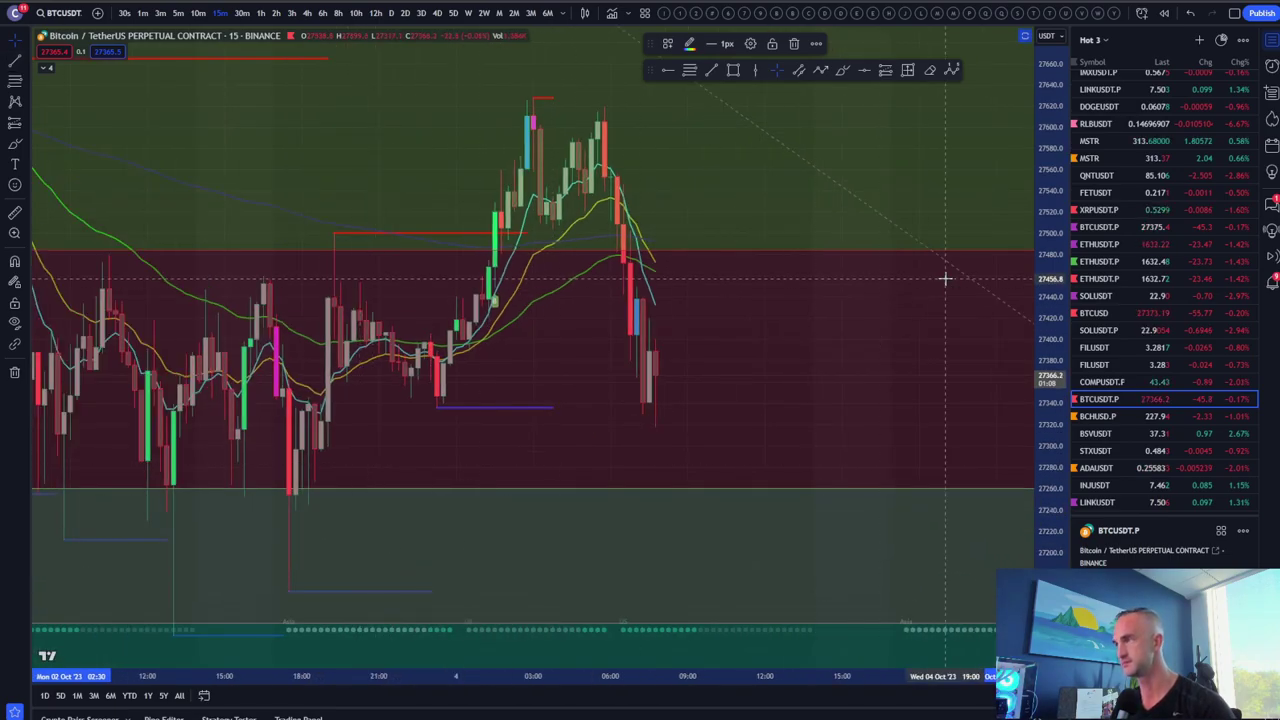
pyautogui.scroll(-3, 945, 279)
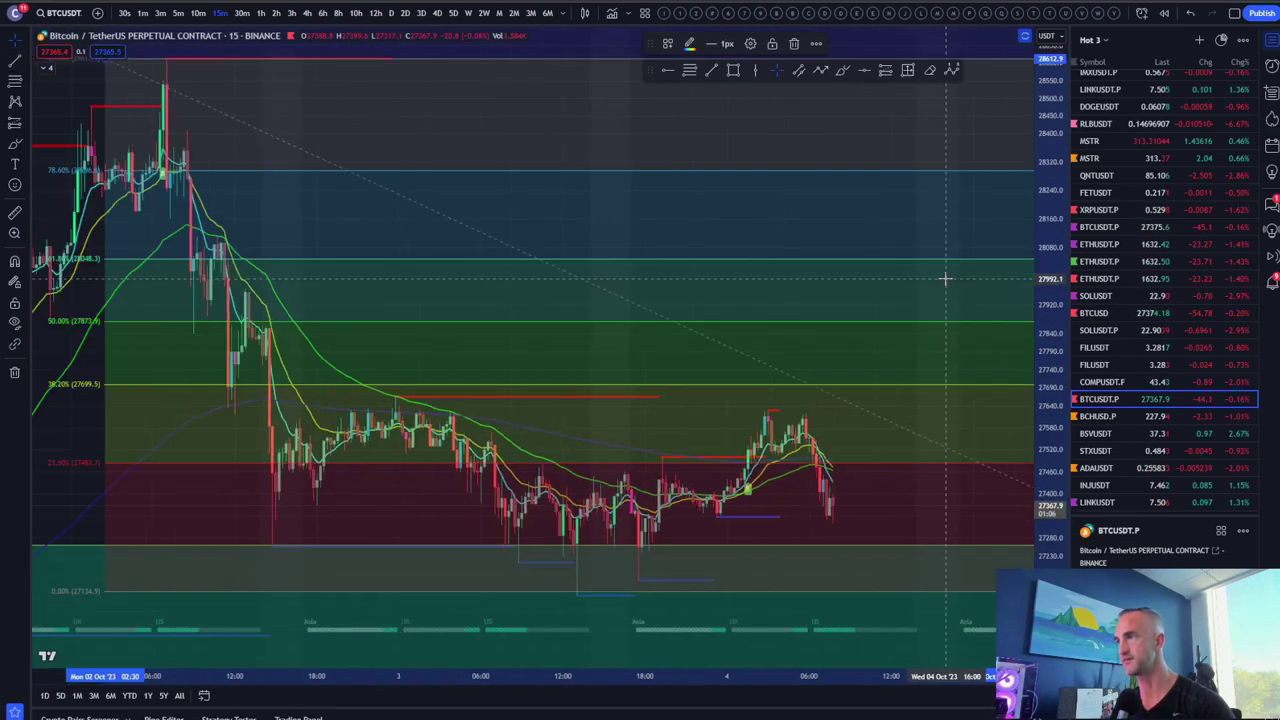
pyautogui.scroll(-3, 945, 279)
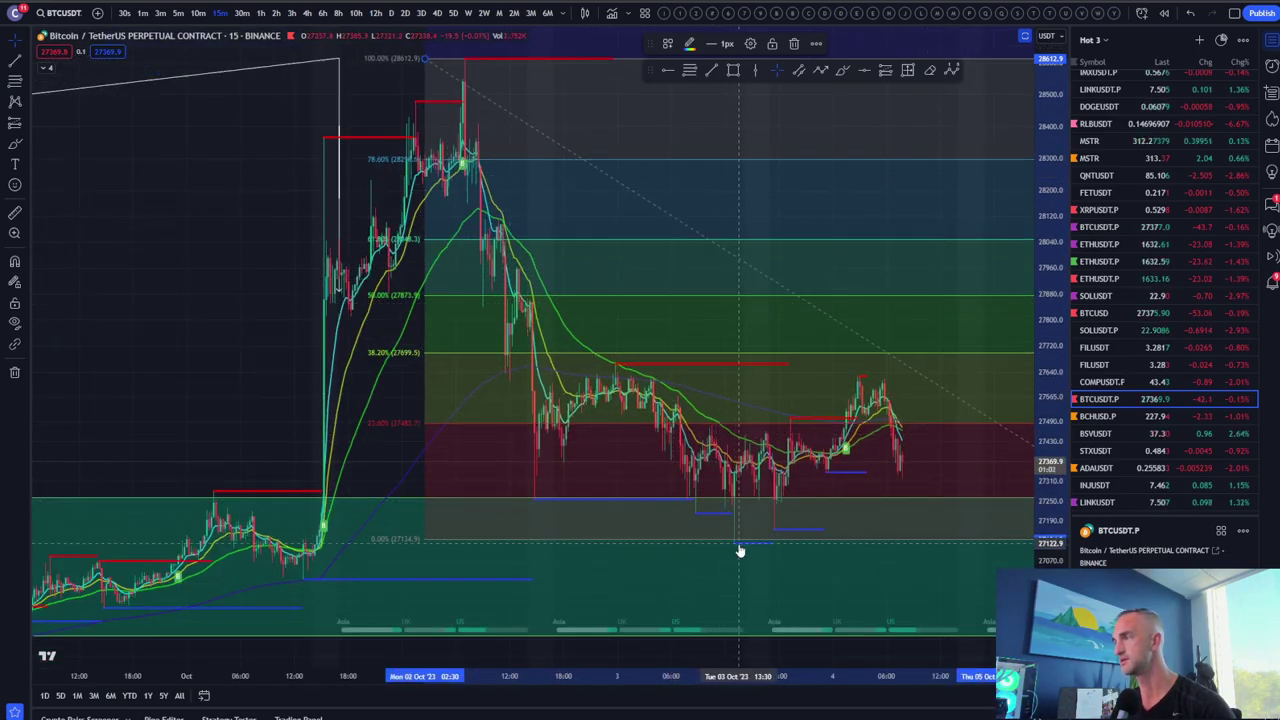
pyautogui.scroll(3, 945, 432)
pyautogui.scroll(1, 866, 414)
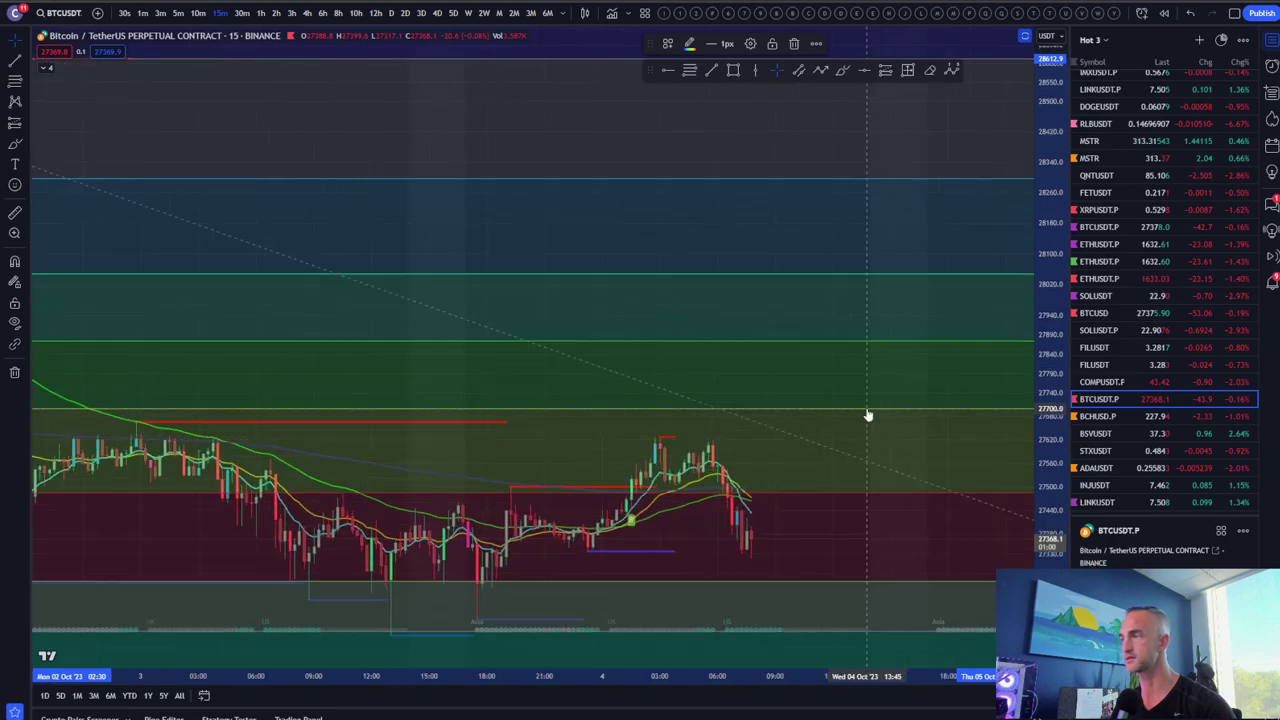
pyautogui.scroll(3, 475, 434)
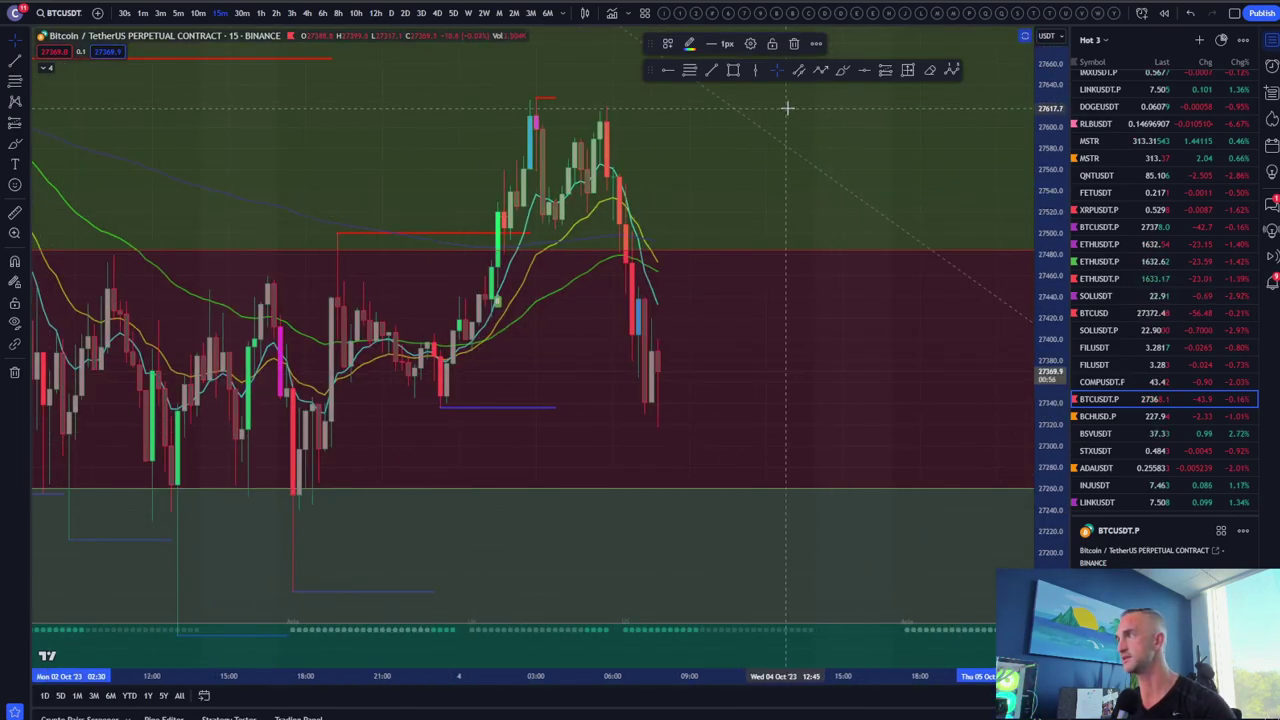
# Trace the double top from the swing low through both peaks, projecting a bounce near 27,440 then a drop toward 27,180
pyautogui.click(820, 70)
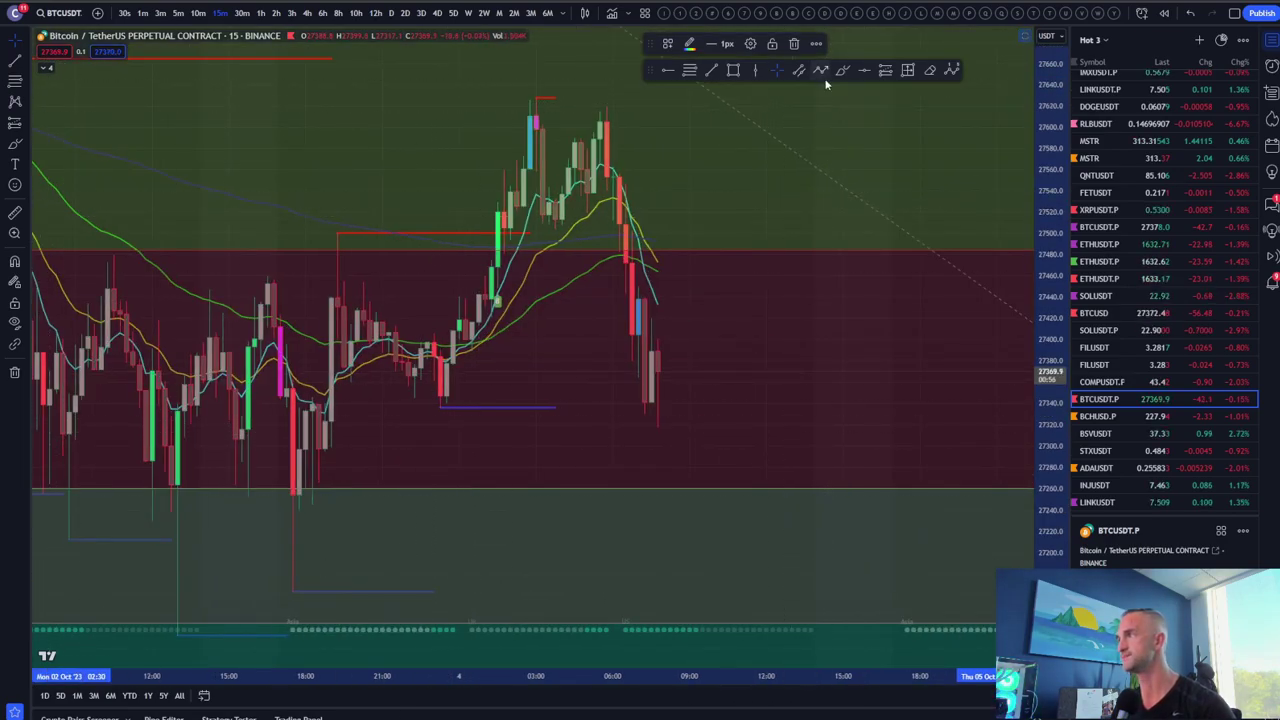
pyautogui.click(441, 396)
pyautogui.click(555, 232)
pyautogui.click(600, 118)
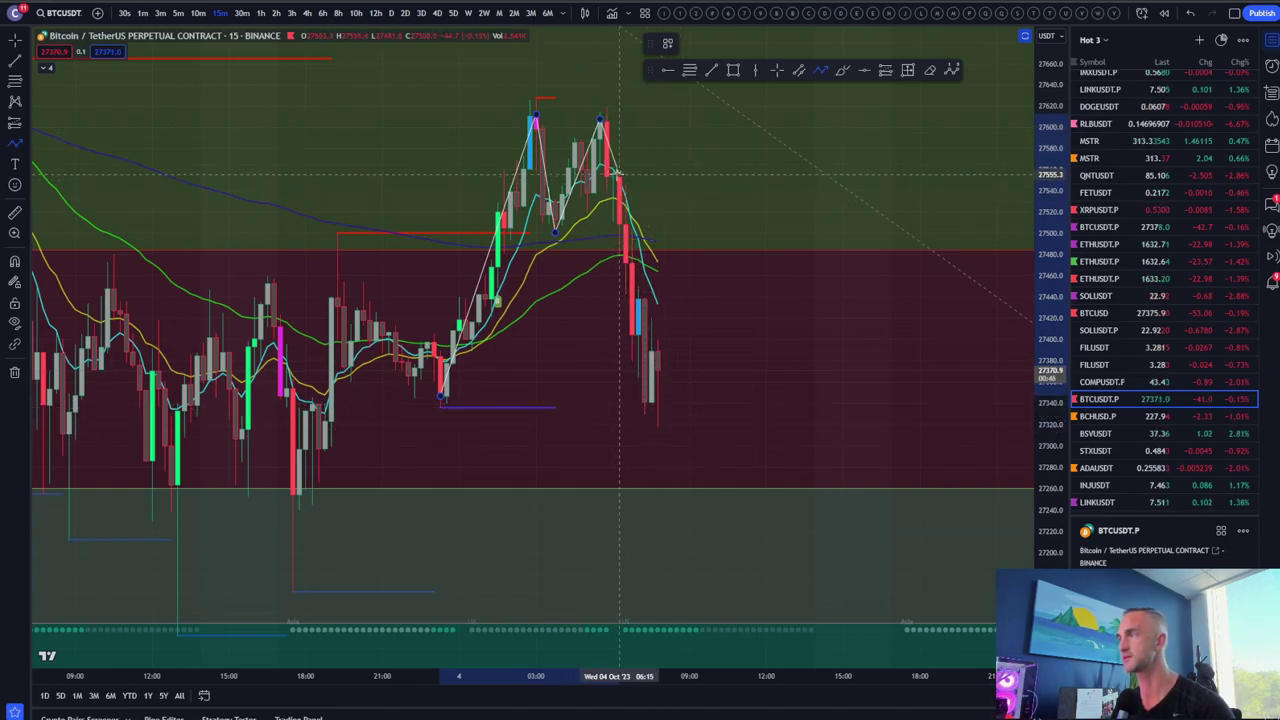
pyautogui.click(651, 407)
pyautogui.click(740, 293)
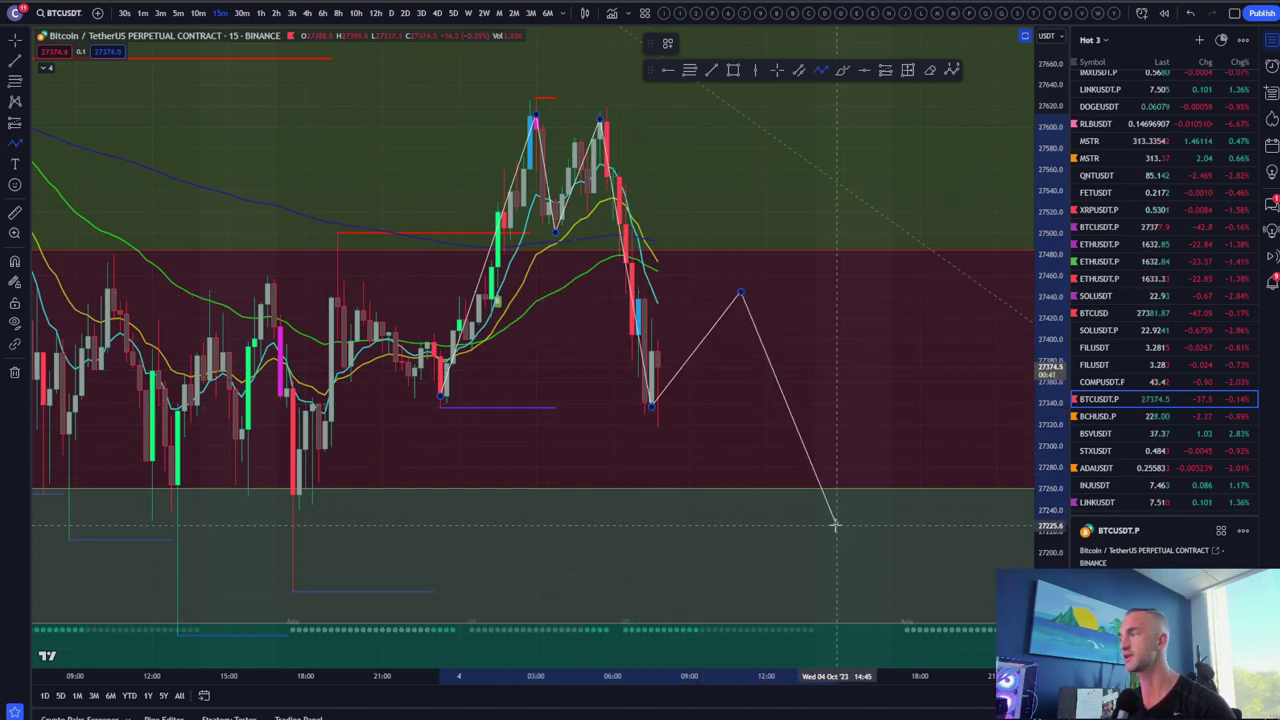
pyautogui.click(879, 589)
# Widen the visible price range by zooming and compressing the price scale, then bring up the cursor mode menu
pyautogui.scroll(-5, 968, 383)
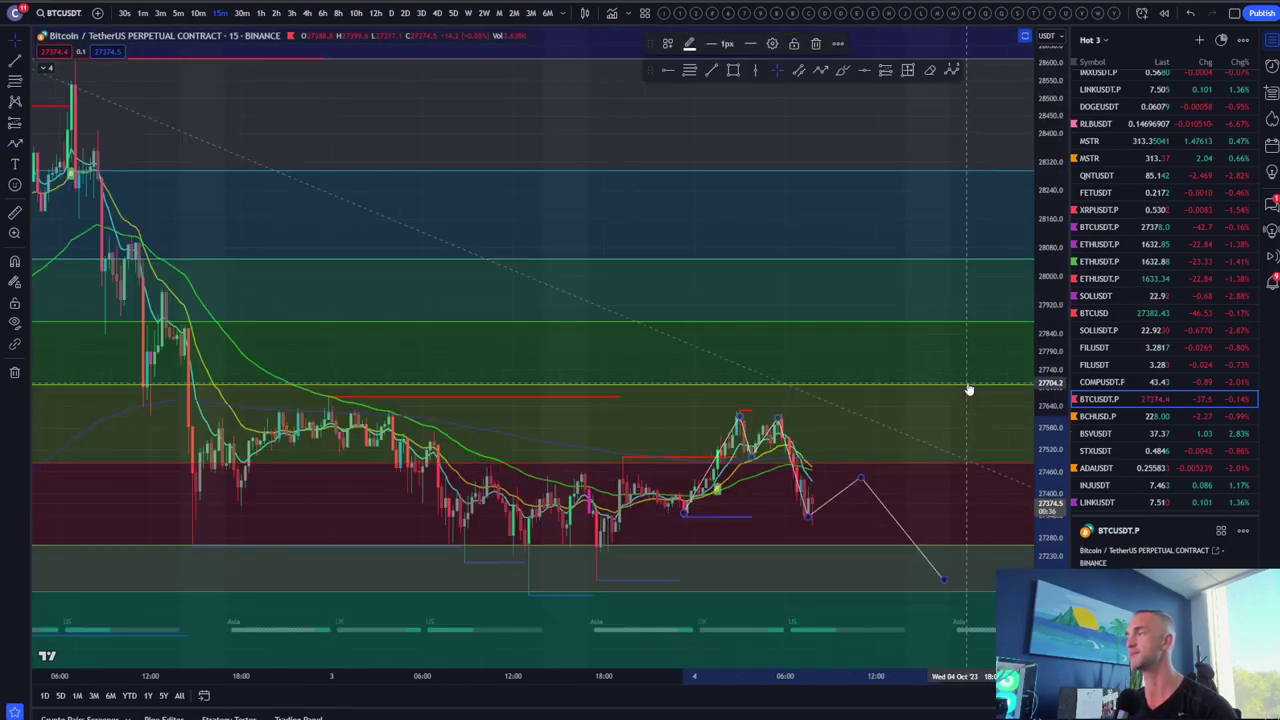
pyautogui.scroll(3, 672, 327)
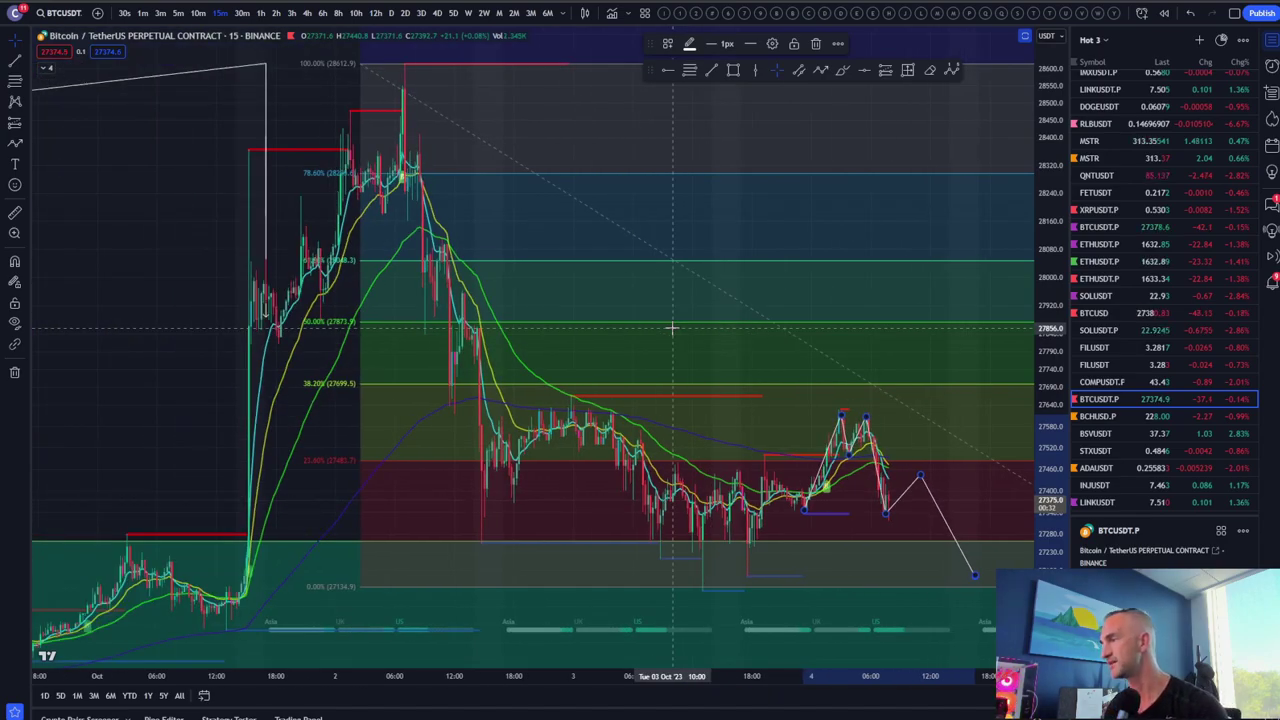
pyautogui.scroll(-3, 672, 327)
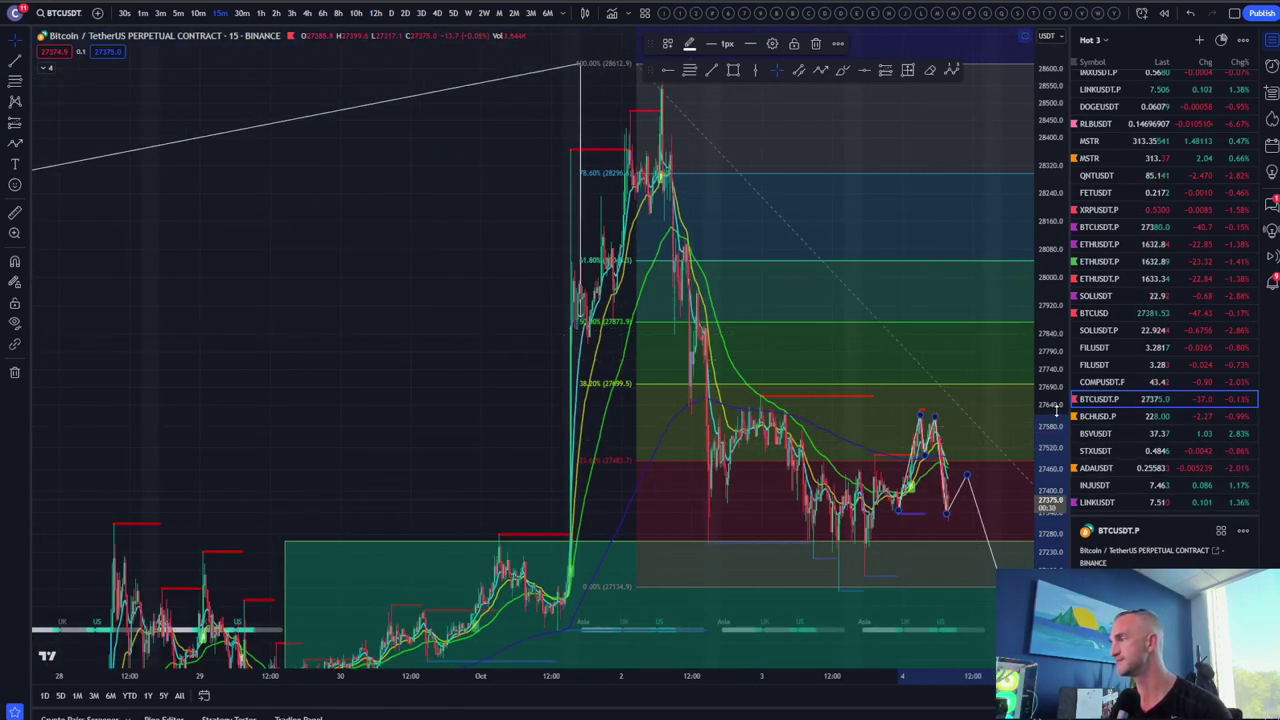
pyautogui.moveTo(1057, 410); pyautogui.dragTo(1057, 480)
pyautogui.scroll(2, 877, 640)
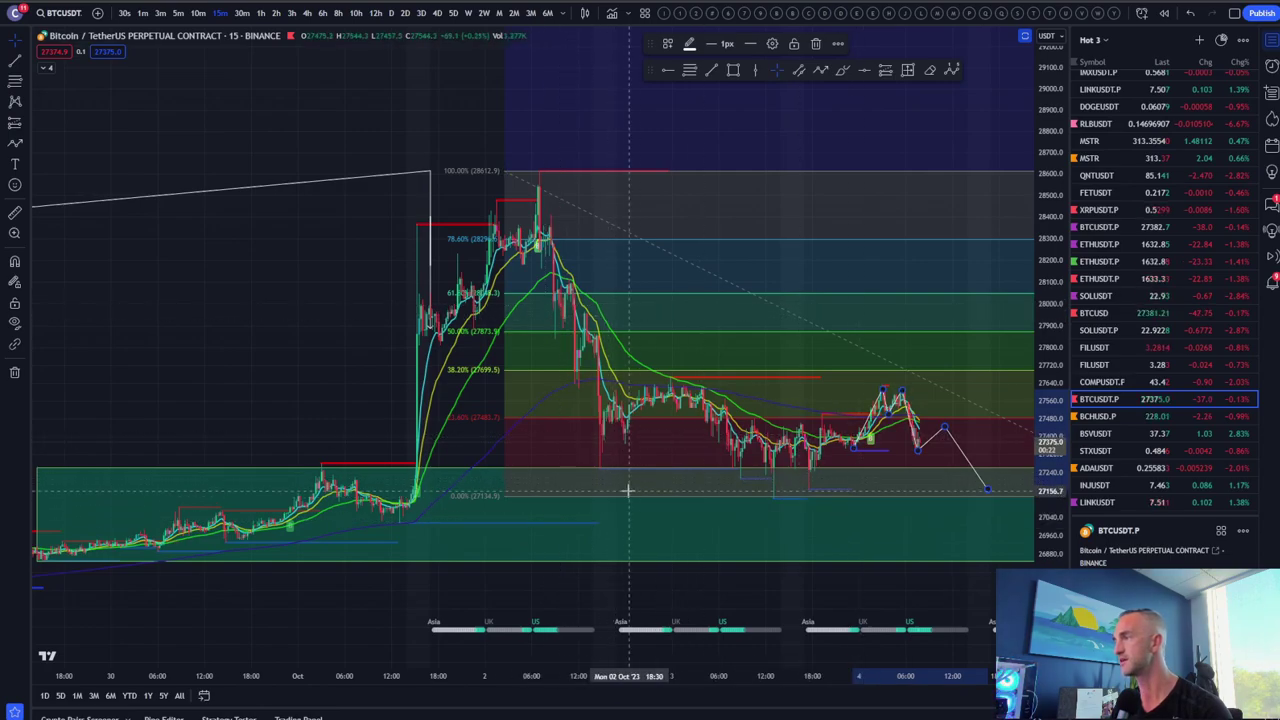
pyautogui.scroll(2, 713, 492)
pyautogui.scroll(-2, 713, 492)
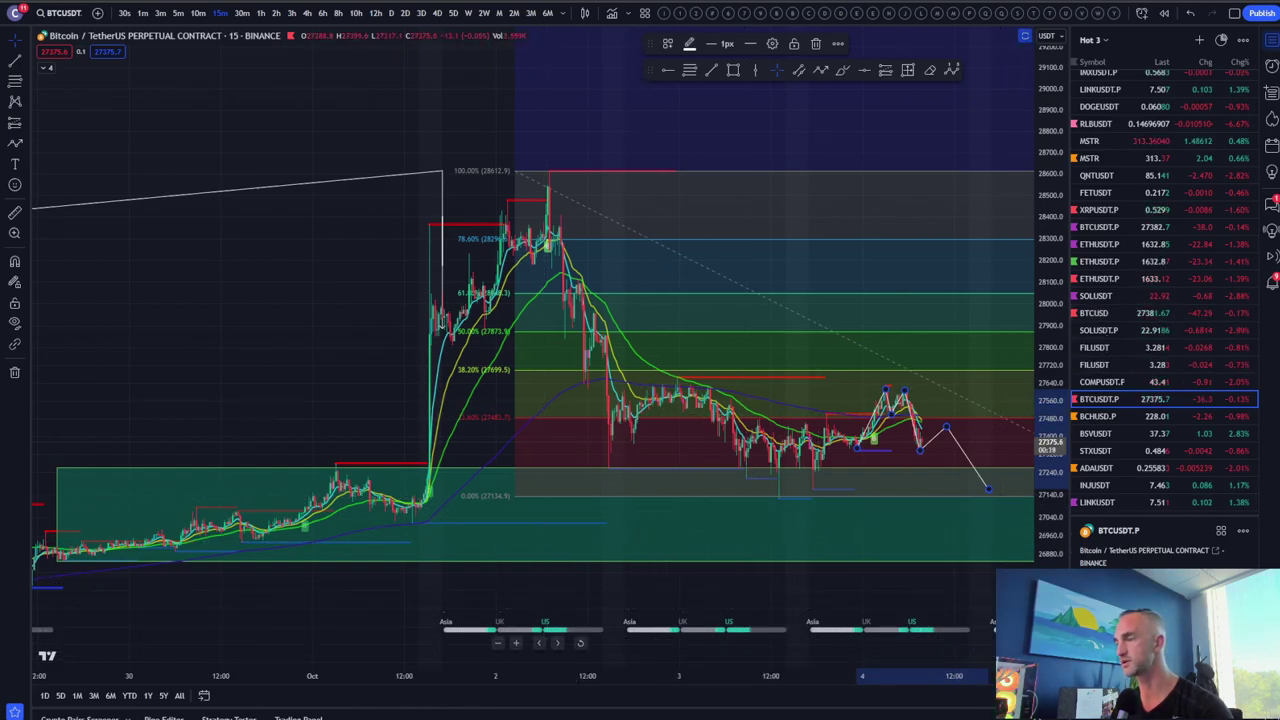
pyautogui.click(24, 45)
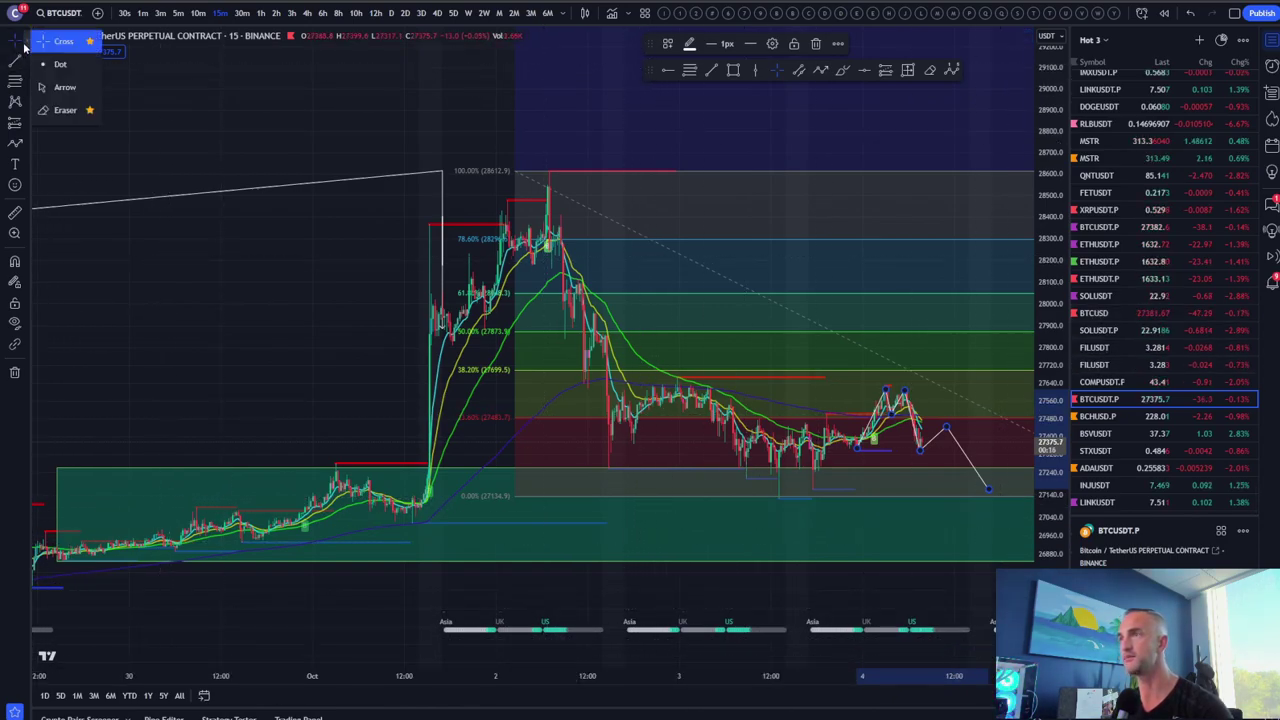
pyautogui.click(65, 109)
pyautogui.click(700, 218)
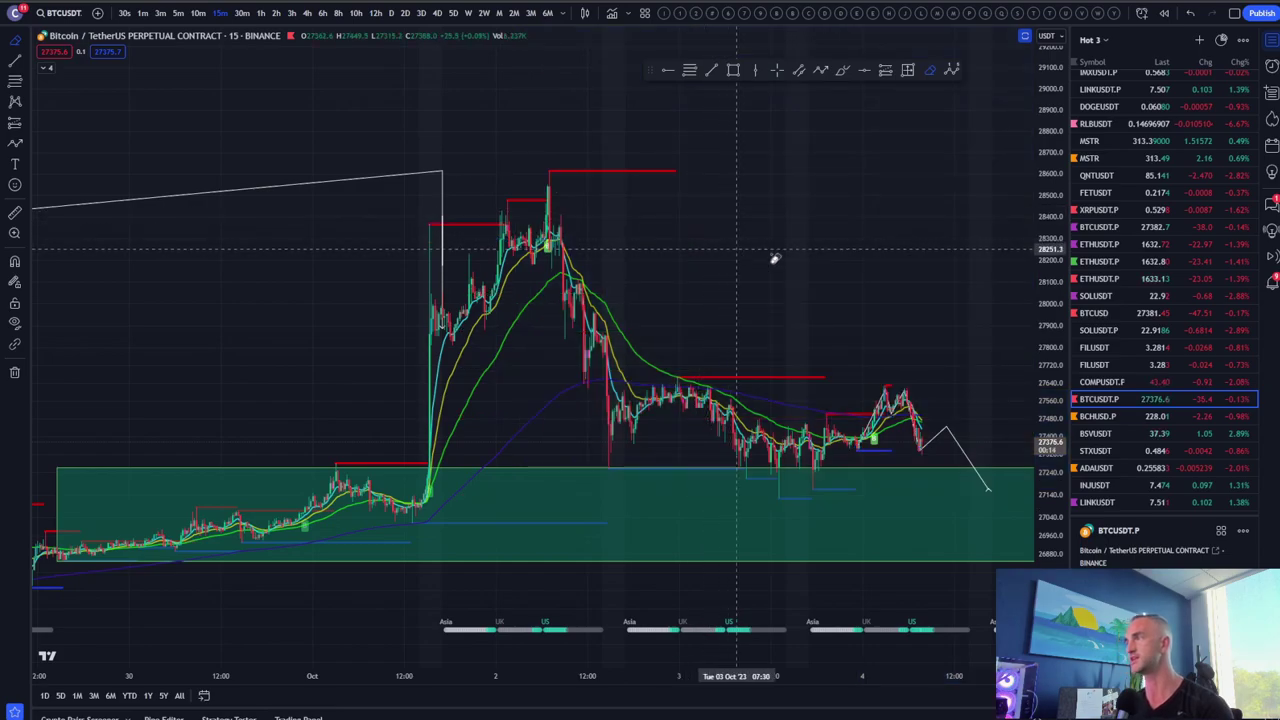
pyautogui.moveTo(873, 248); pyautogui.dragTo(830, 128)
pyautogui.scroll(-3, 450, 100)
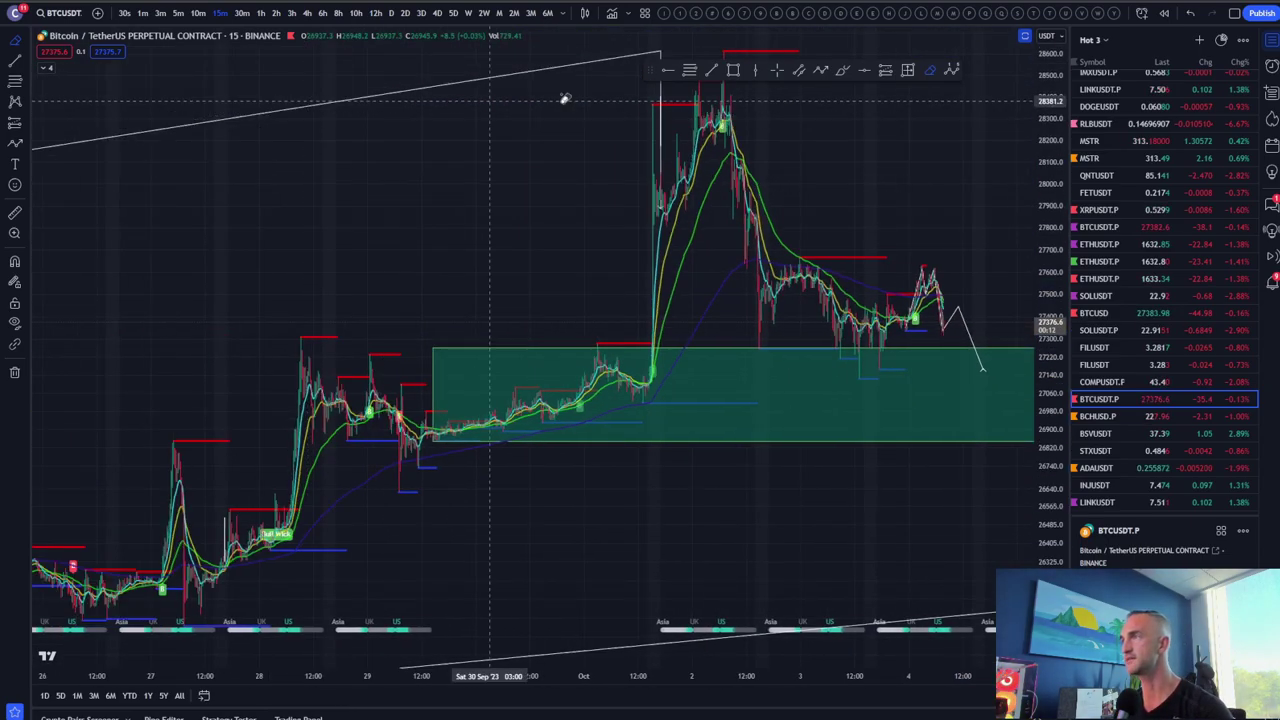
pyautogui.scroll(2, 487, 197)
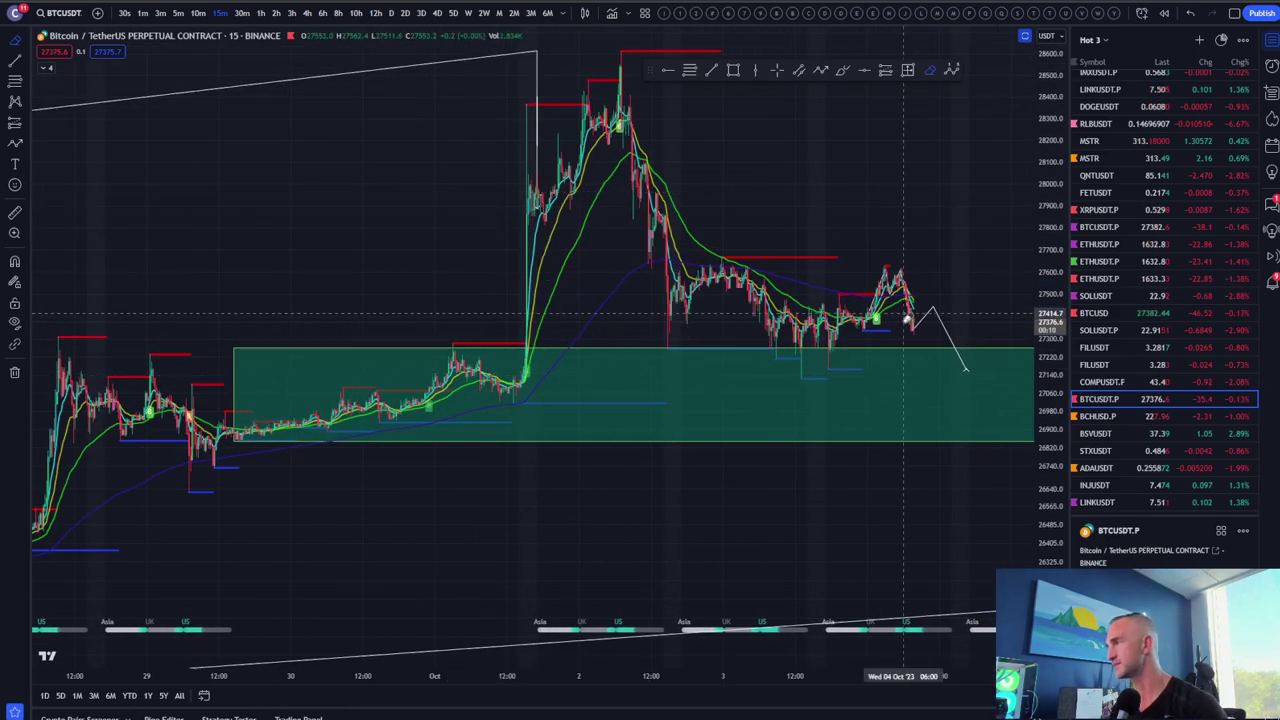
pyautogui.scroll(3, 933, 313)
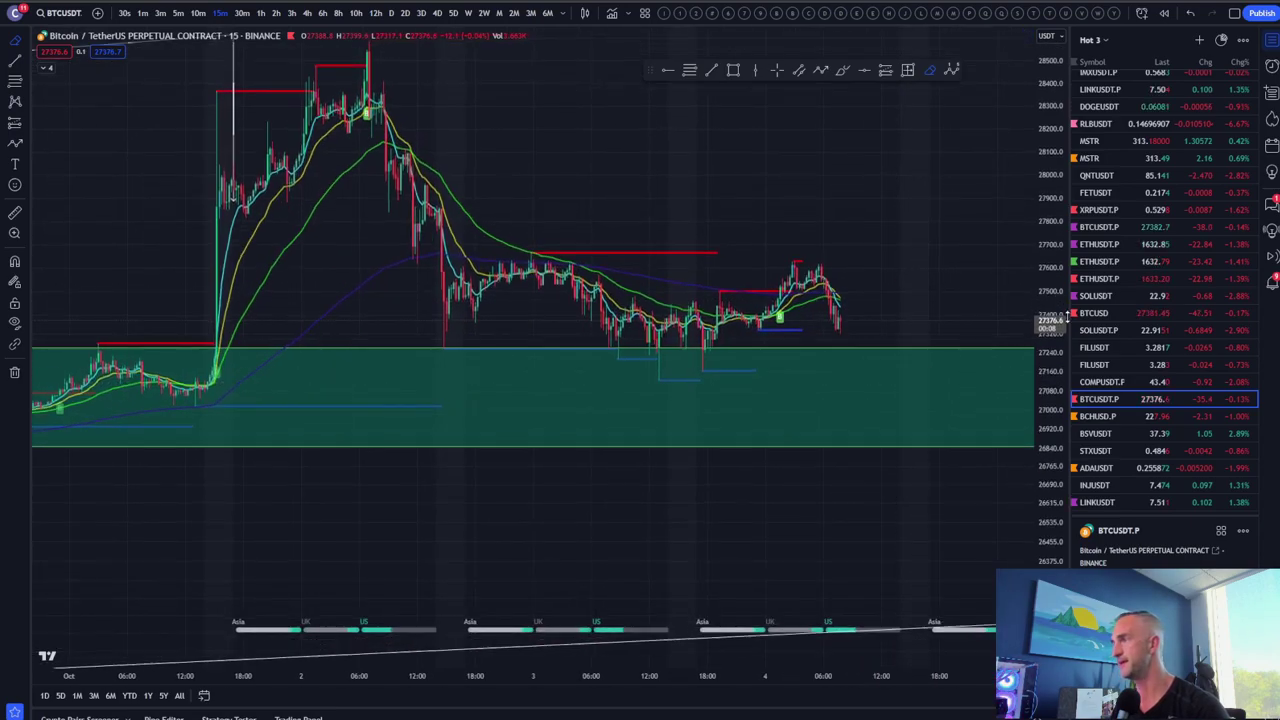
pyautogui.moveTo(323, 249); pyautogui.dragTo(361, 192)
pyautogui.moveTo(263, 177)
pyautogui.mouseDown()
pyautogui.moveTo(549, 180)
pyautogui.moveTo(269, 177)
pyautogui.mouseUp()
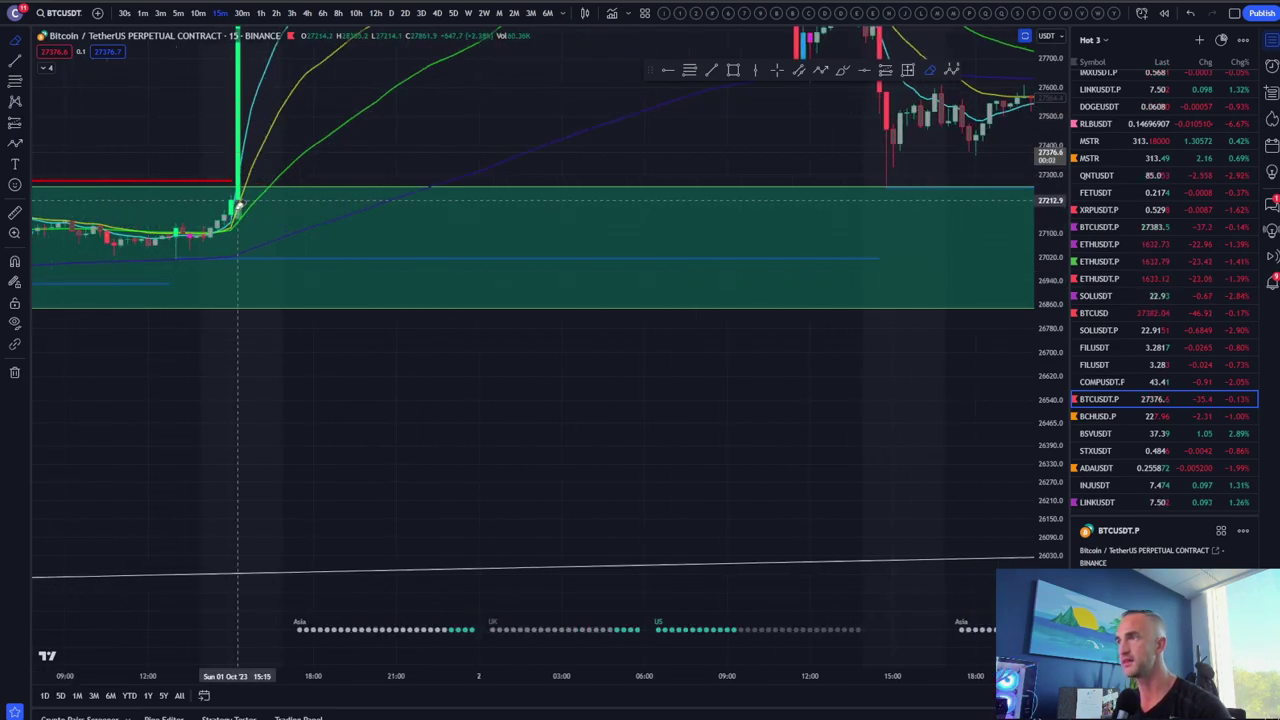
pyautogui.scroll(-3, 200, 257)
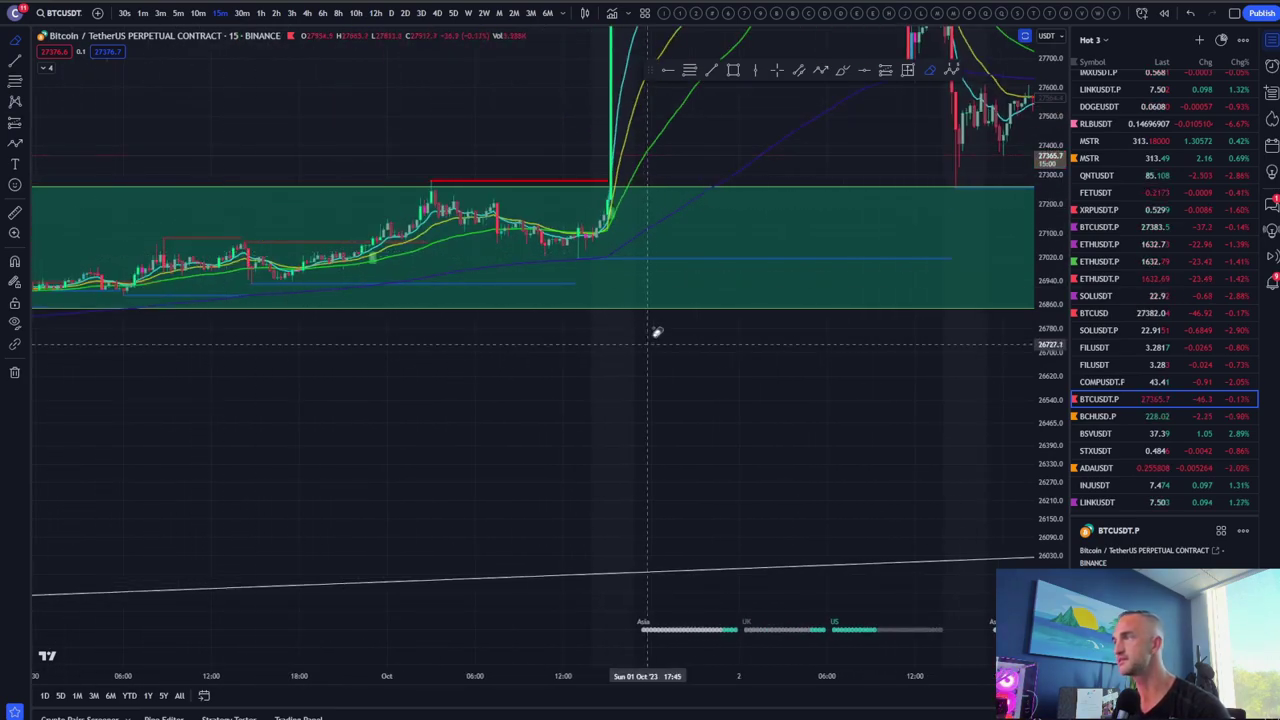
pyautogui.scroll(1, 1006, 354)
pyautogui.moveTo(1050, 350); pyautogui.dragTo(1053, 268)
pyautogui.scroll(4, 605, 425)
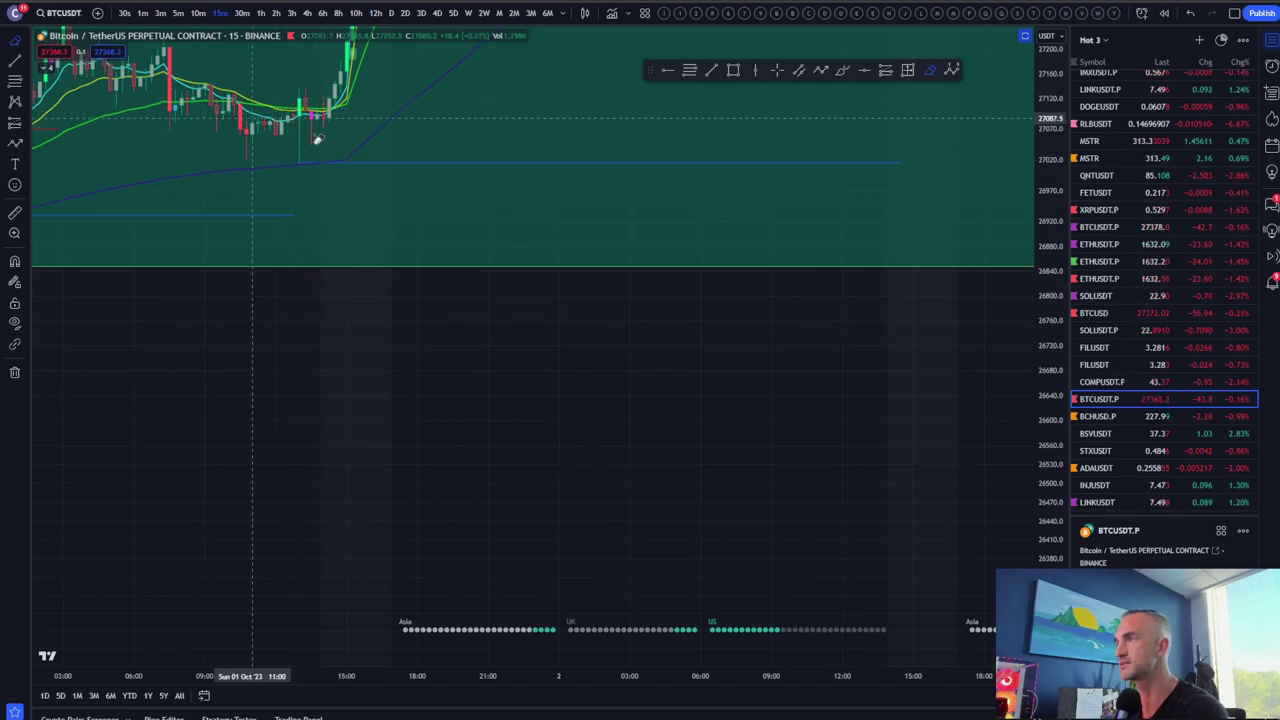
pyautogui.moveTo(316, 229); pyautogui.dragTo(403, 447)
pyautogui.scroll(5, 402, 447)
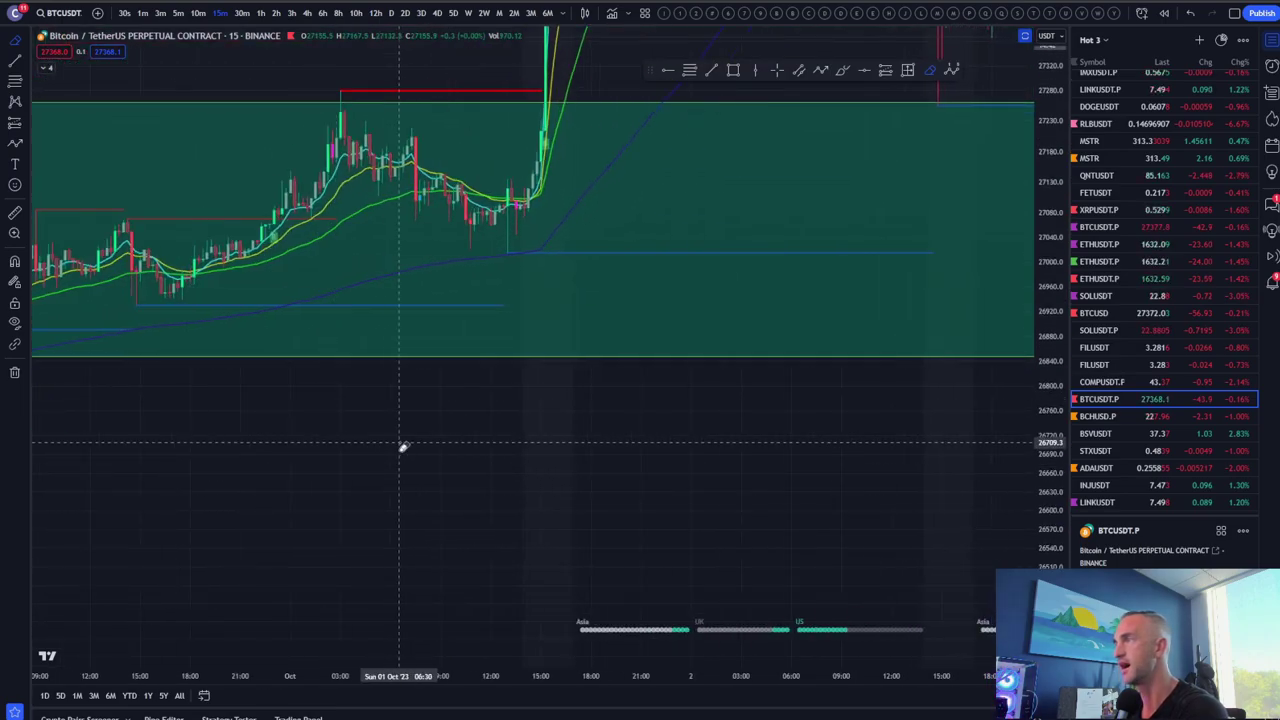
pyautogui.scroll(-5, 402, 447)
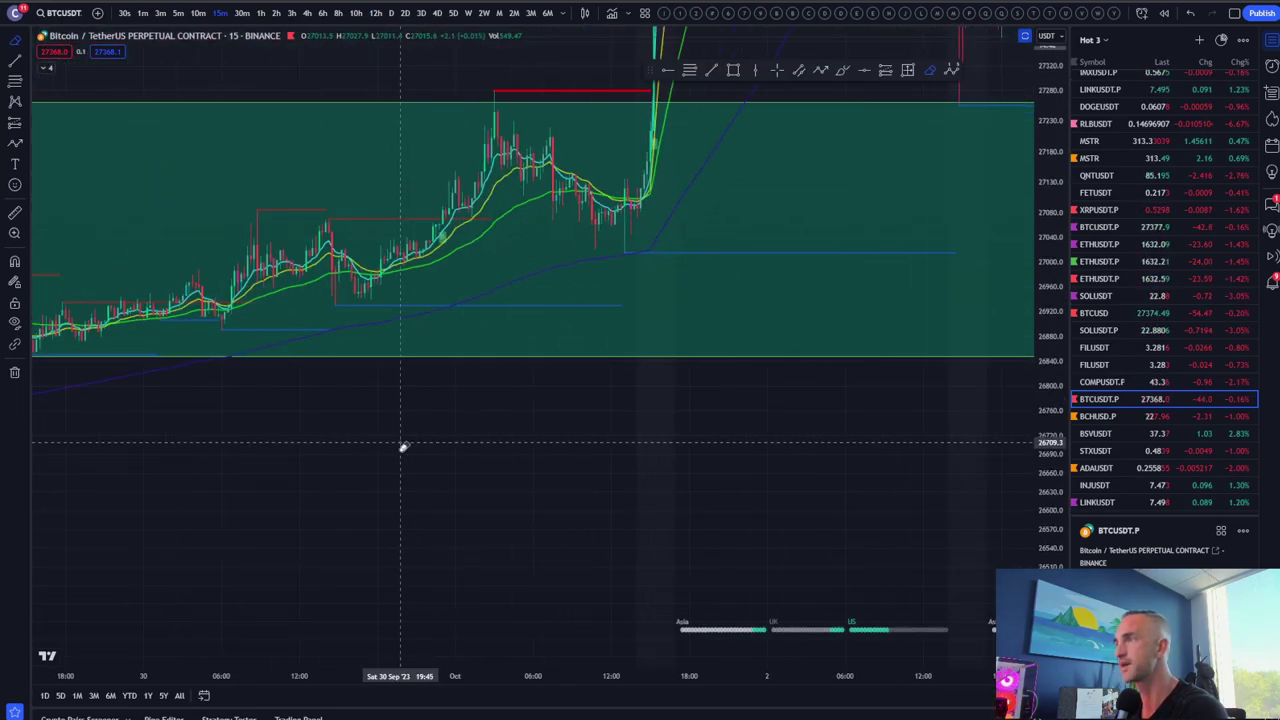
pyautogui.scroll(3, 402, 447)
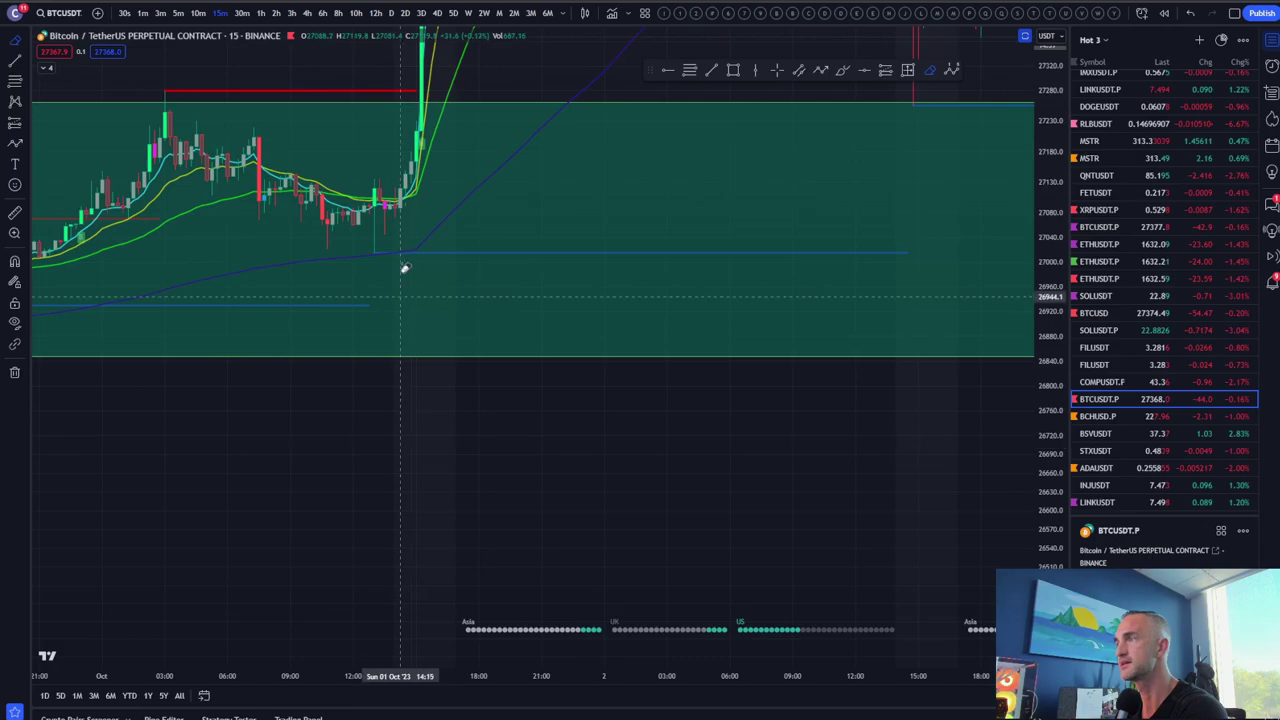
pyautogui.click(261, 13)
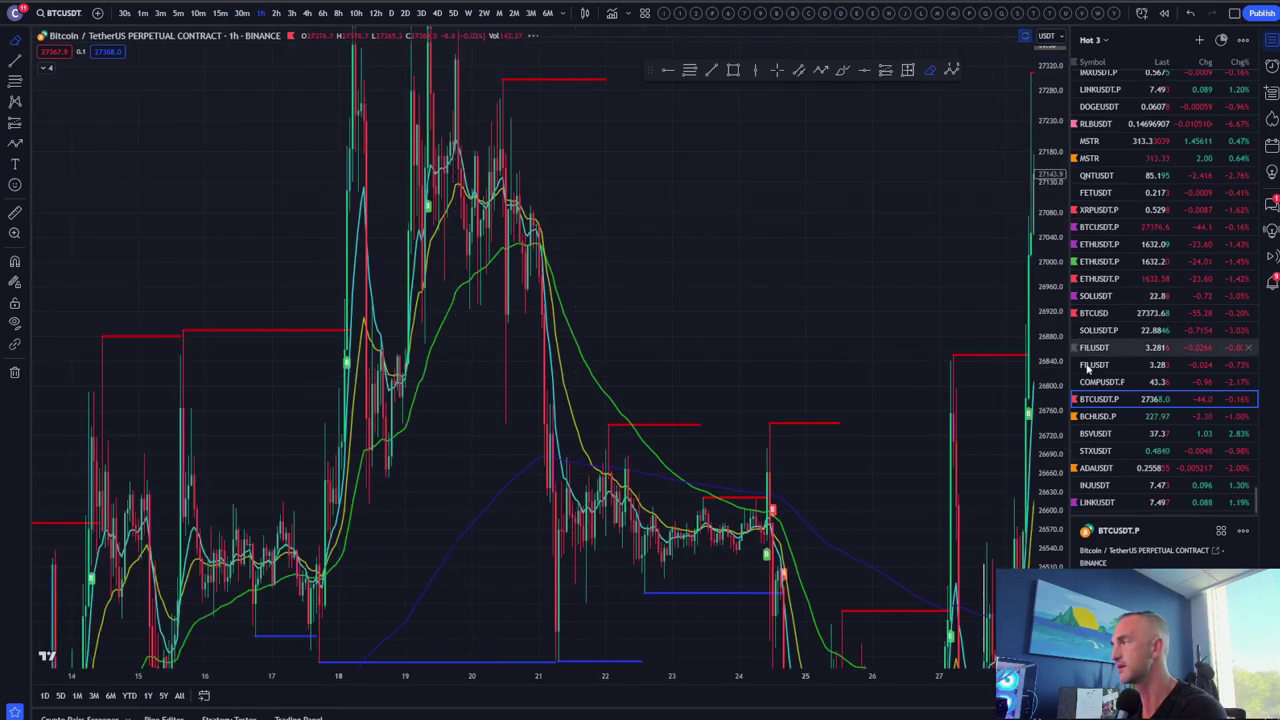
pyautogui.moveTo(786, 529); pyautogui.dragTo(480, 371)
pyautogui.scroll(3, 353, 382)
pyautogui.moveTo(920, 277); pyautogui.dragTo(596, 326)
pyautogui.moveTo(959, 326); pyautogui.dragTo(836, 333)
pyautogui.scroll(2, 745, 348)
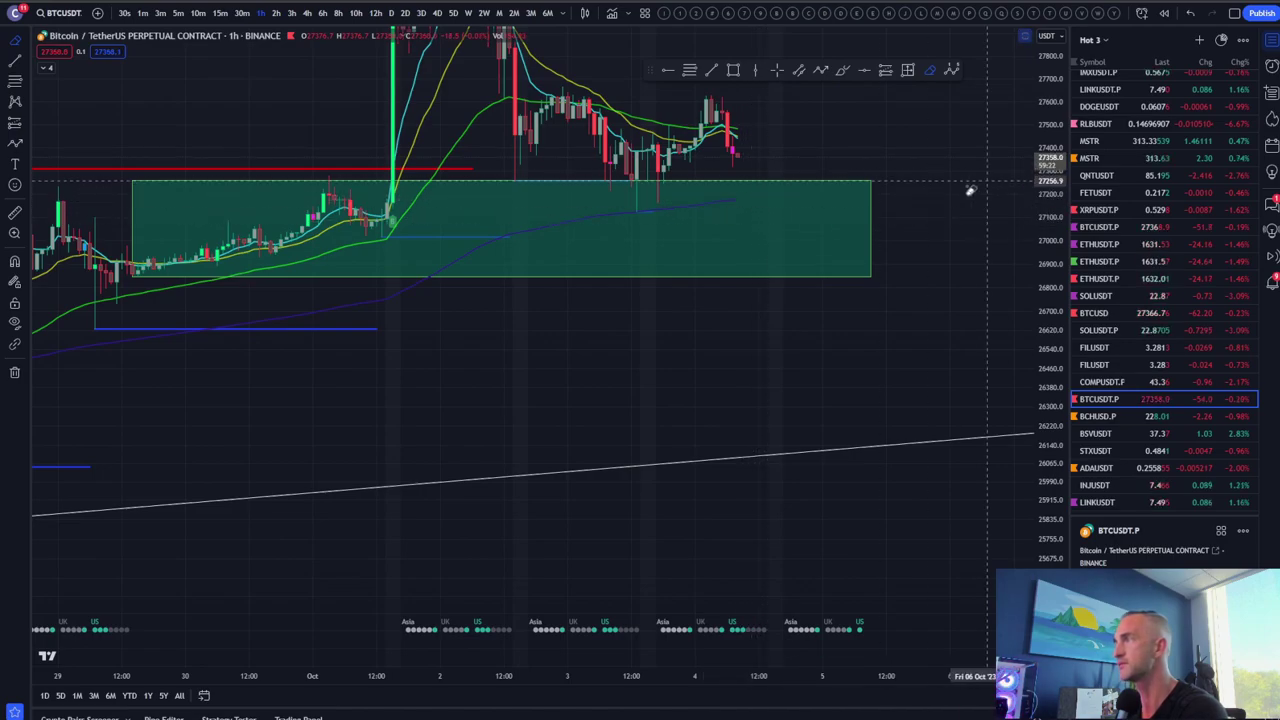
pyautogui.scroll(3, 680, 240)
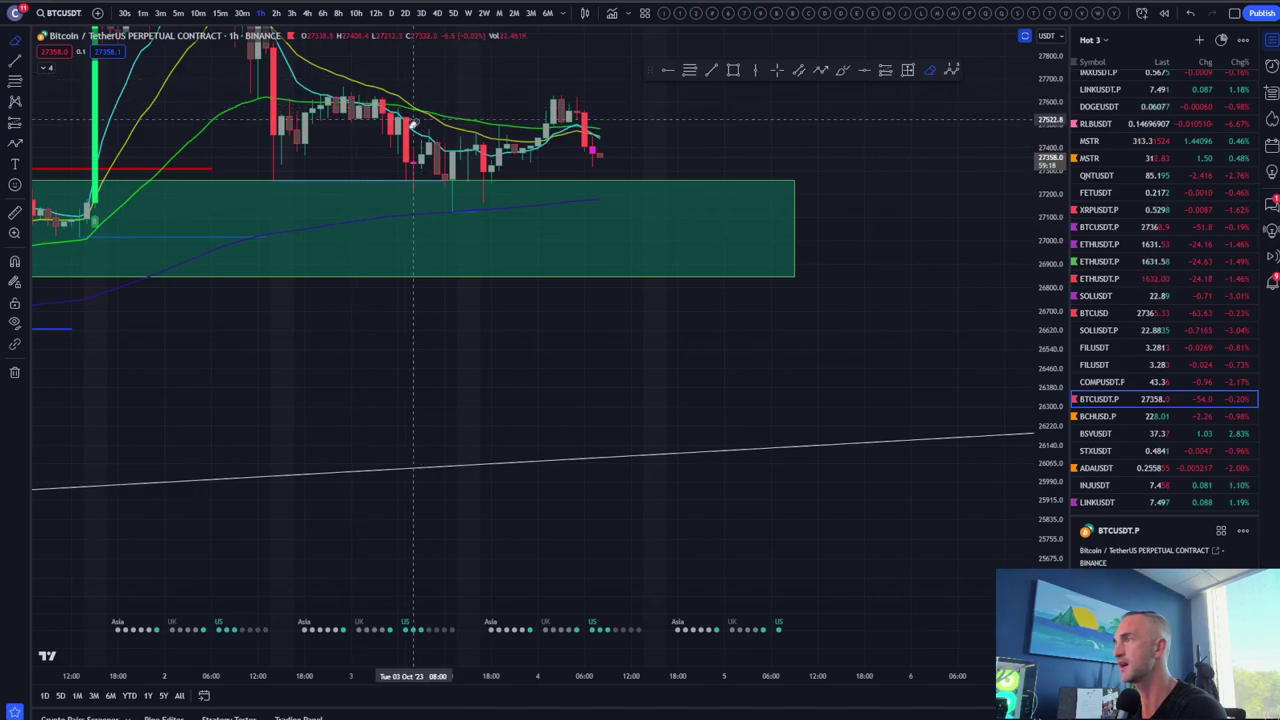
pyautogui.scroll(-5, 595, 200)
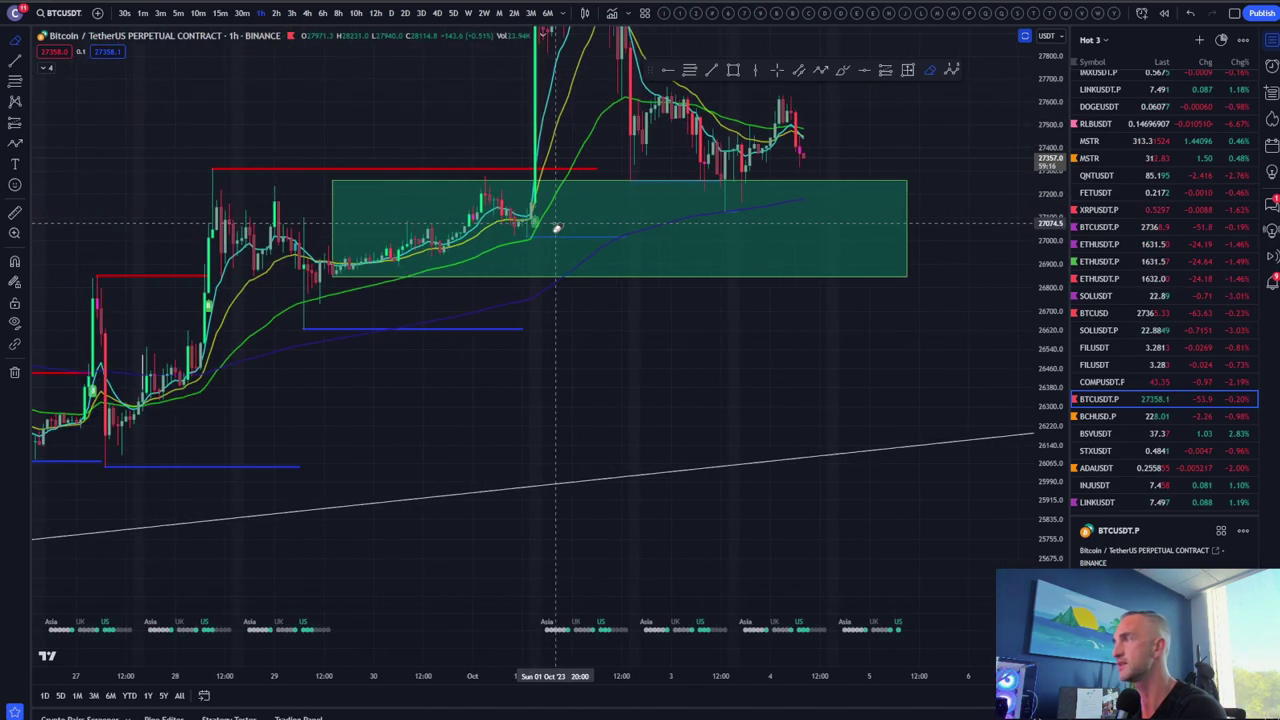
pyautogui.doubleClick(997, 343)
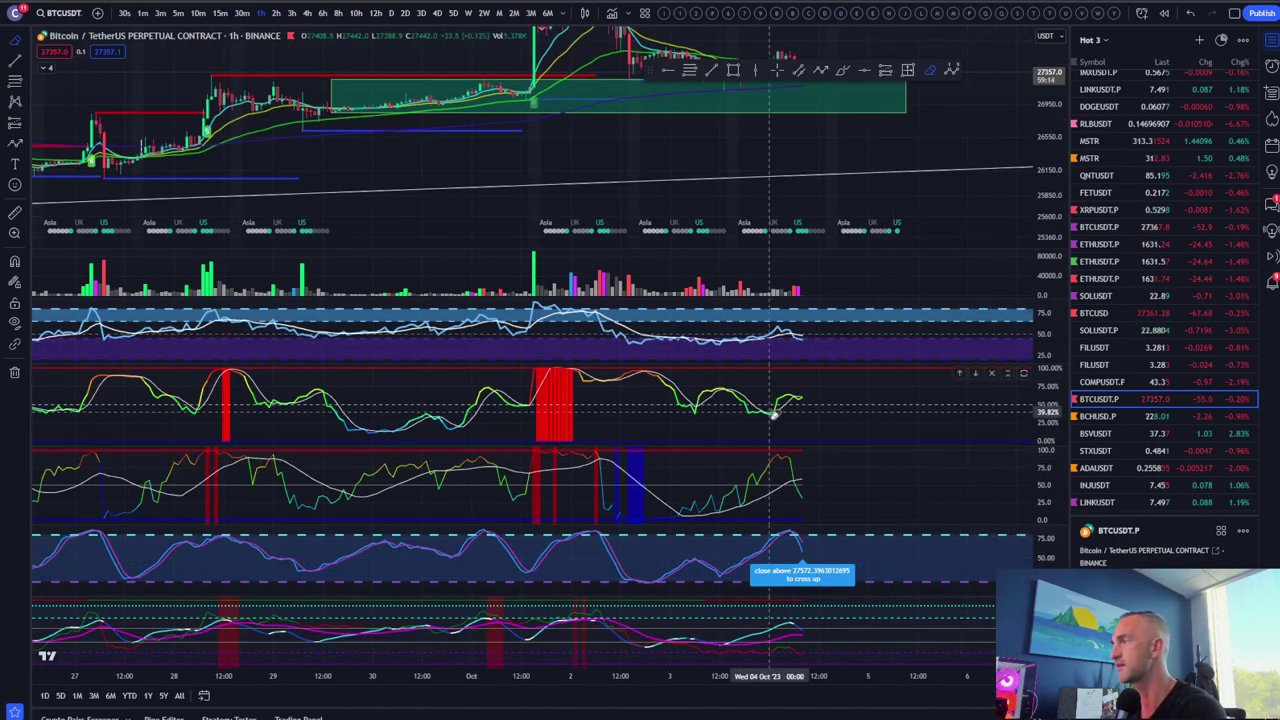
pyautogui.doubleClick(872, 400)
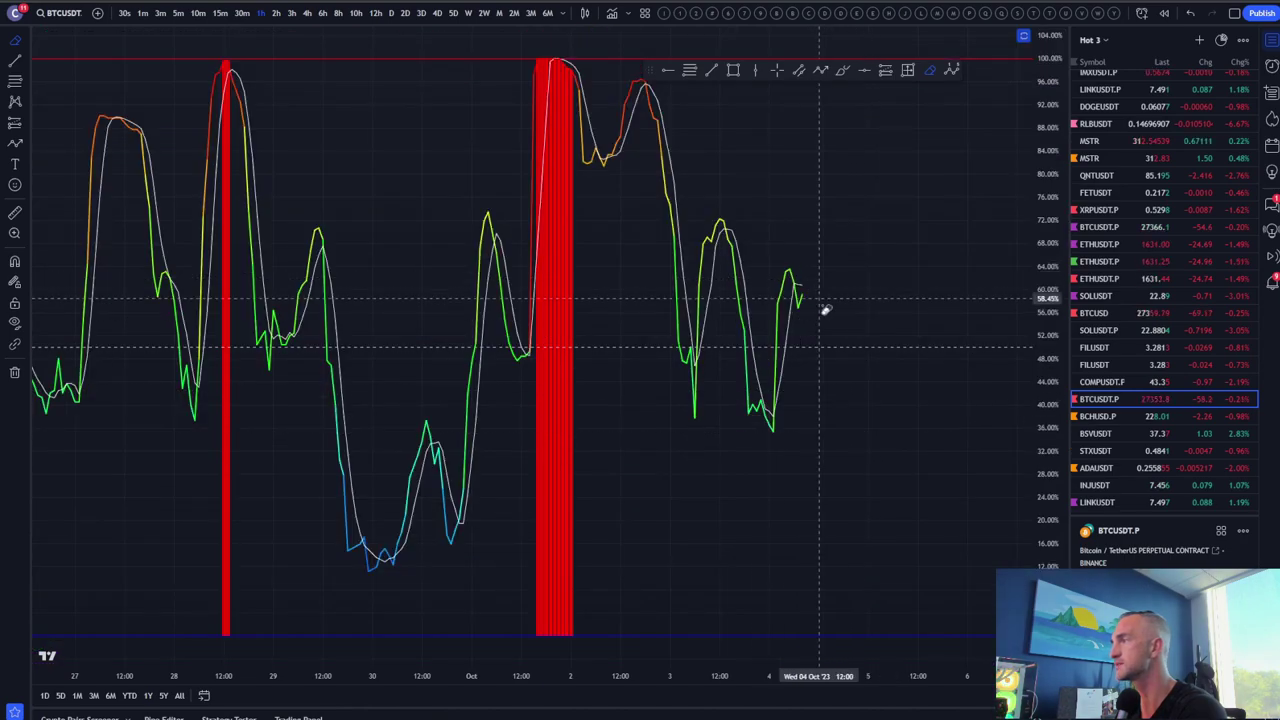
pyautogui.scroll(3, 766, 331)
pyautogui.scroll(3, 690, 372)
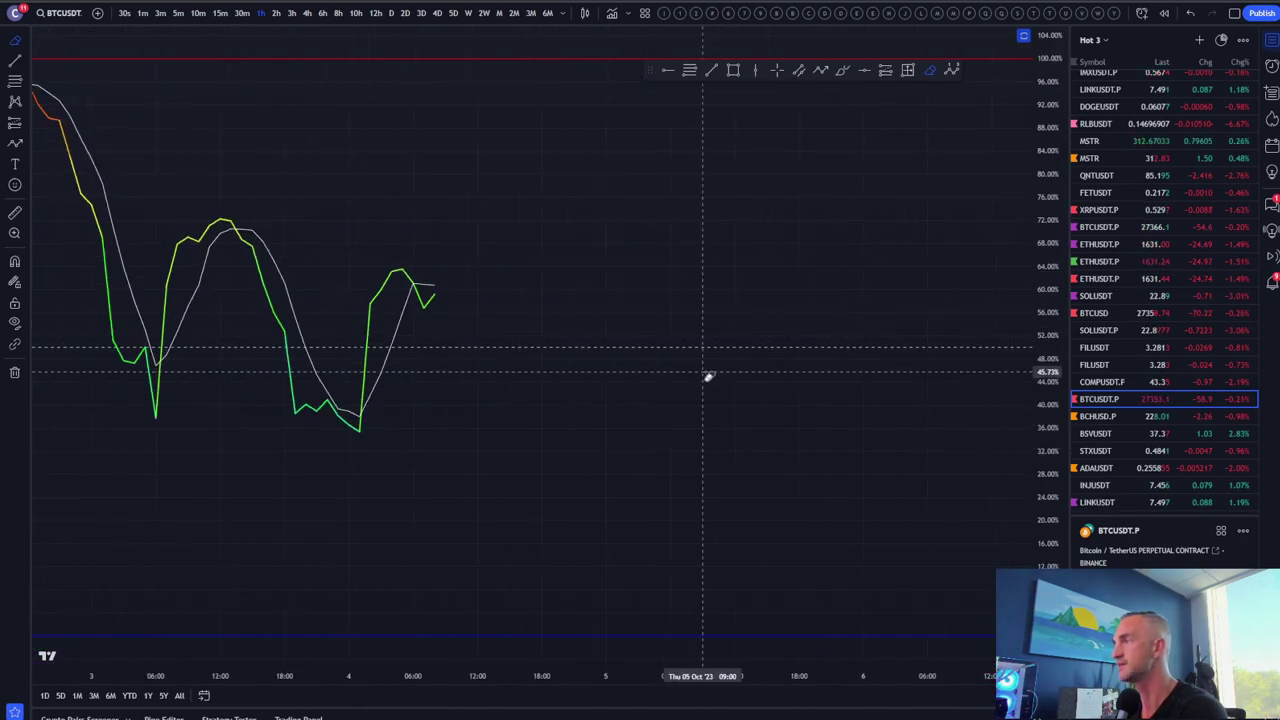
pyautogui.doubleClick(484, 429)
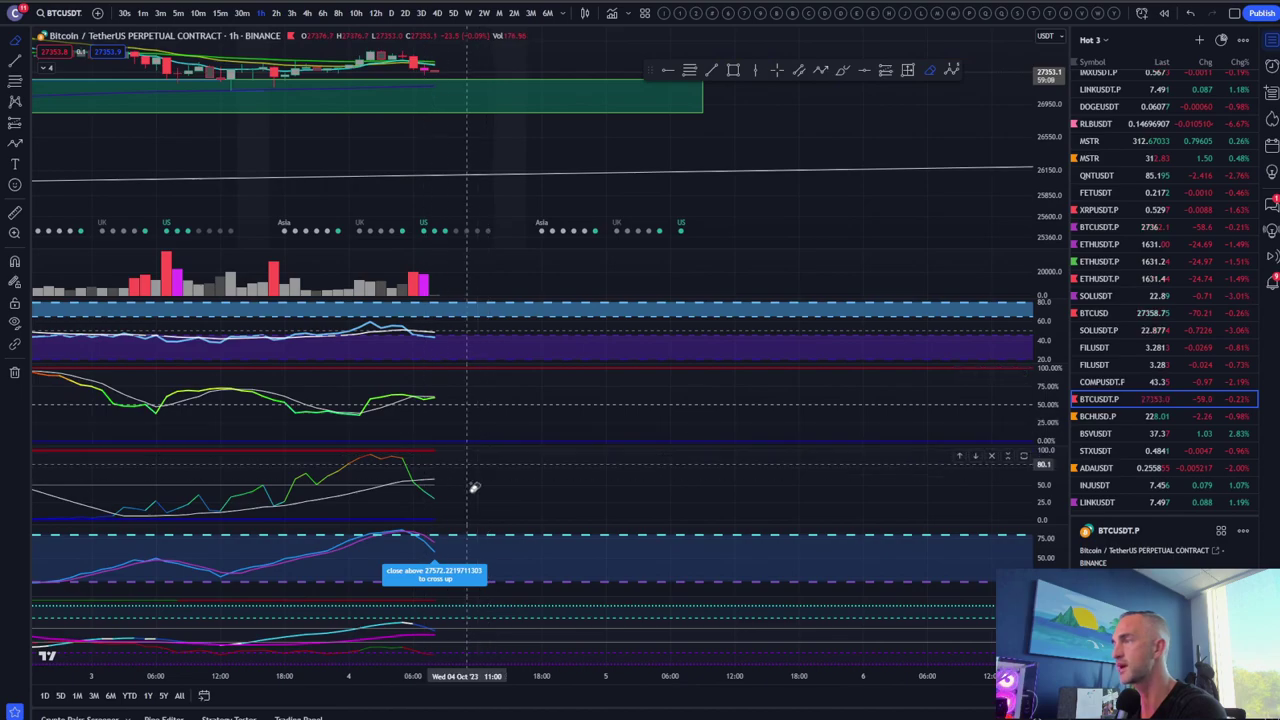
pyautogui.doubleClick(531, 563)
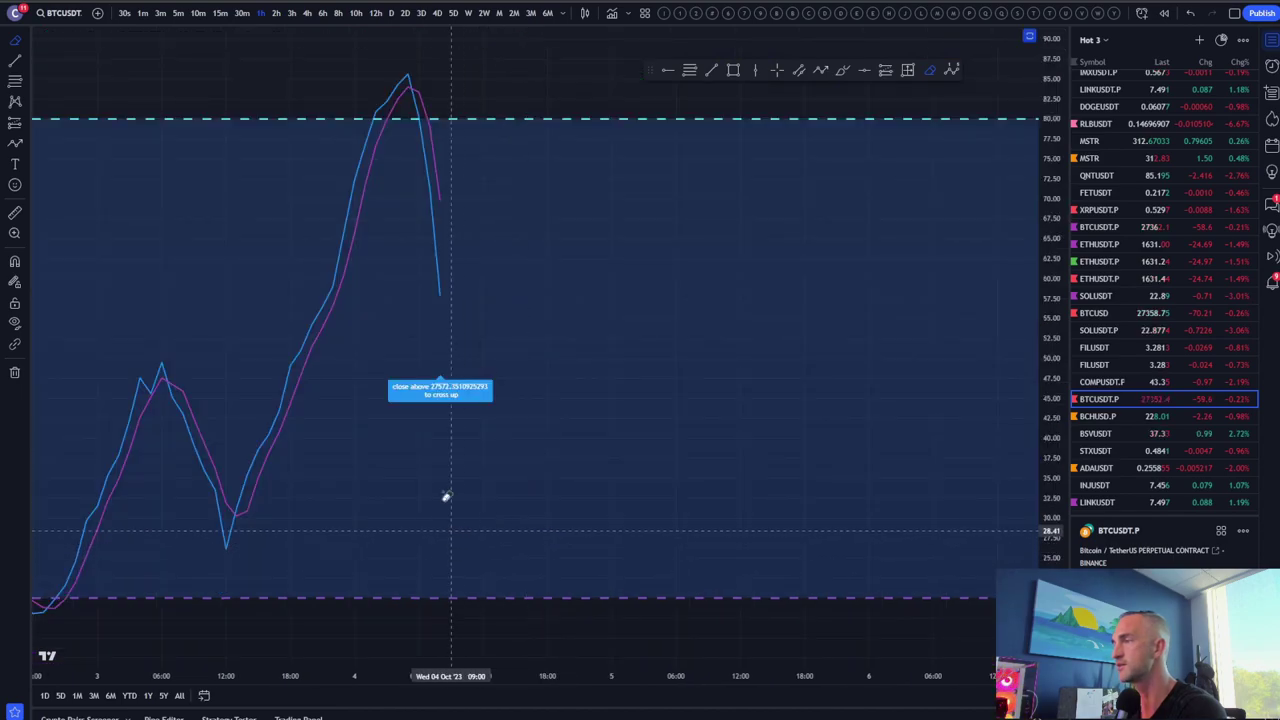
pyautogui.doubleClick(546, 366)
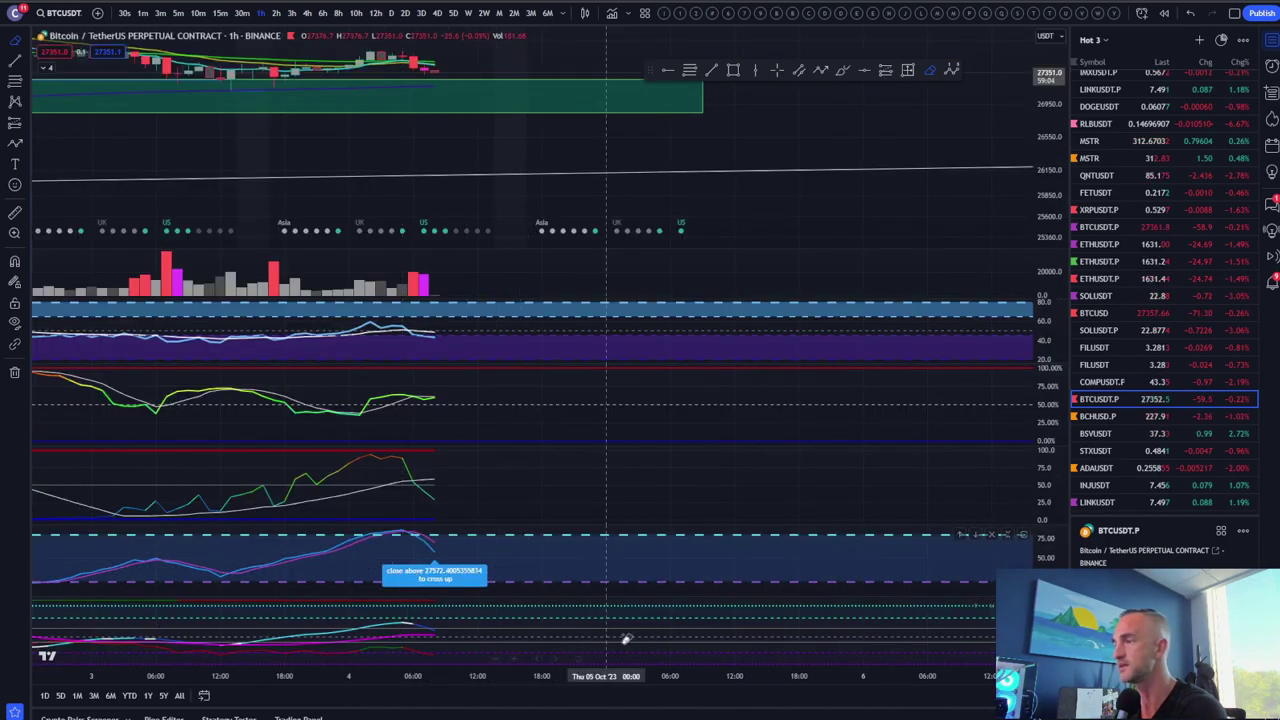
pyautogui.scroll(-3, 448, 358)
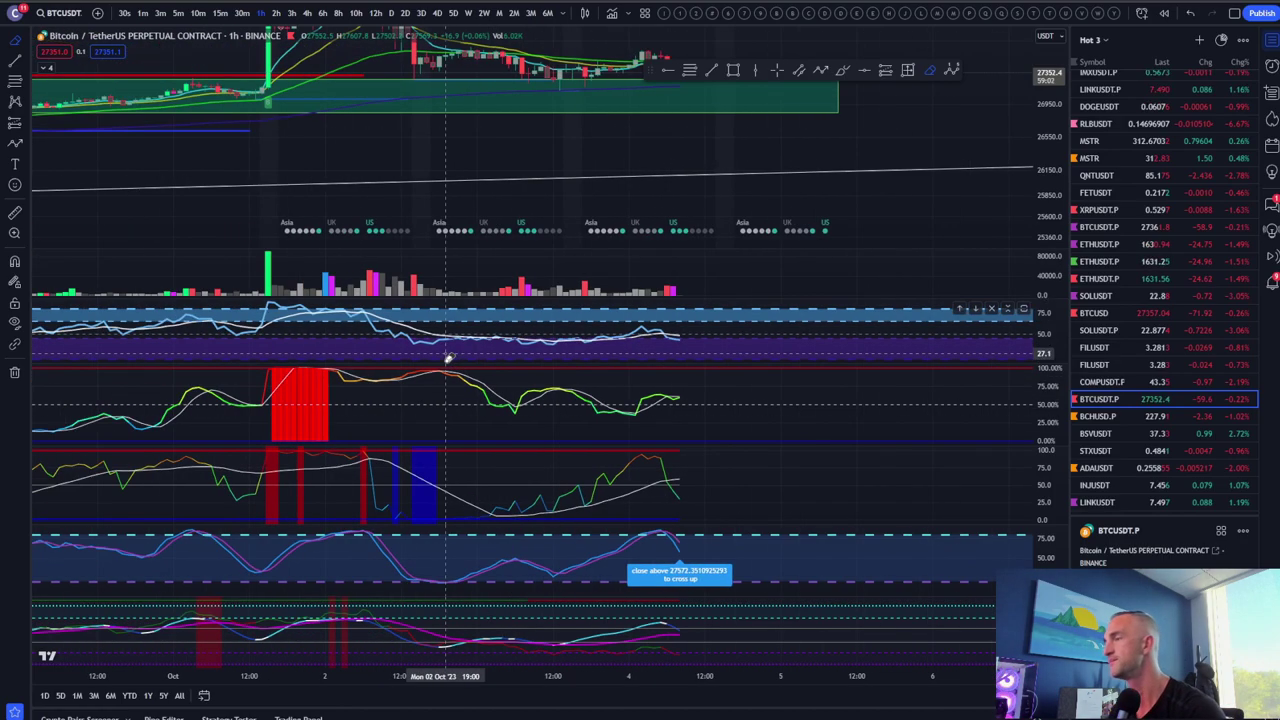
pyautogui.doubleClick(889, 189)
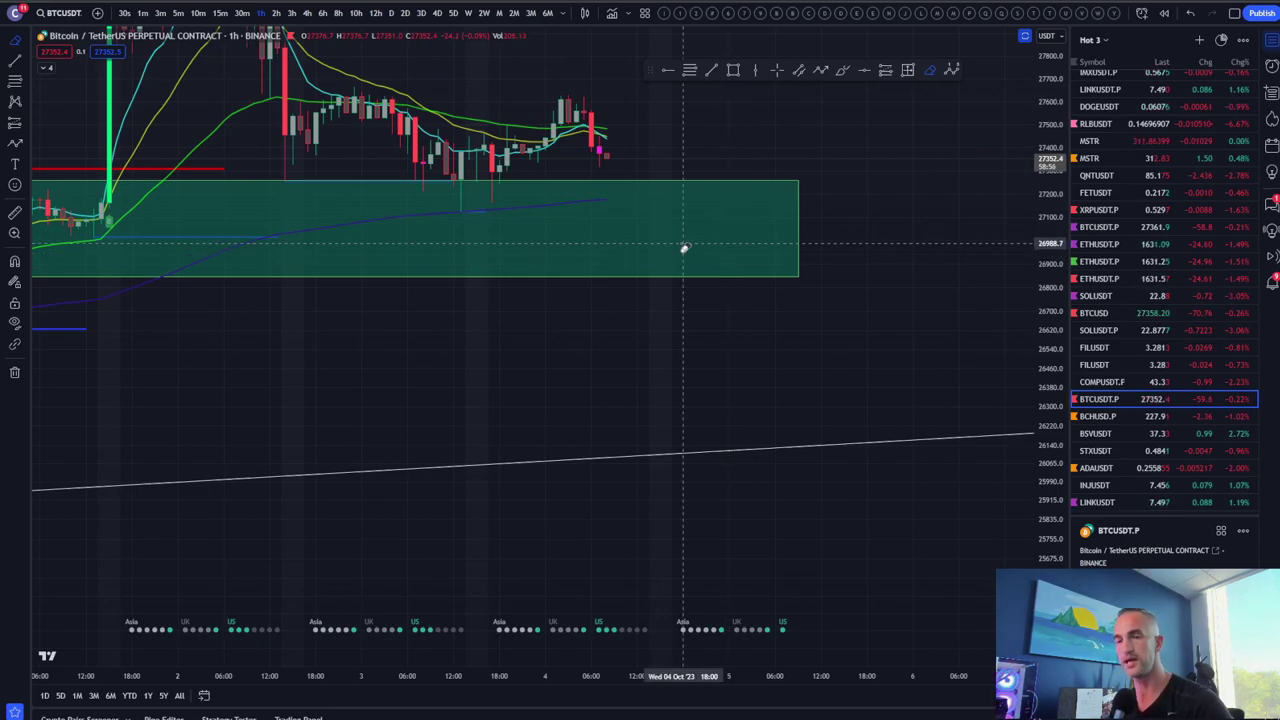
pyautogui.scroll(-3, 684, 247)
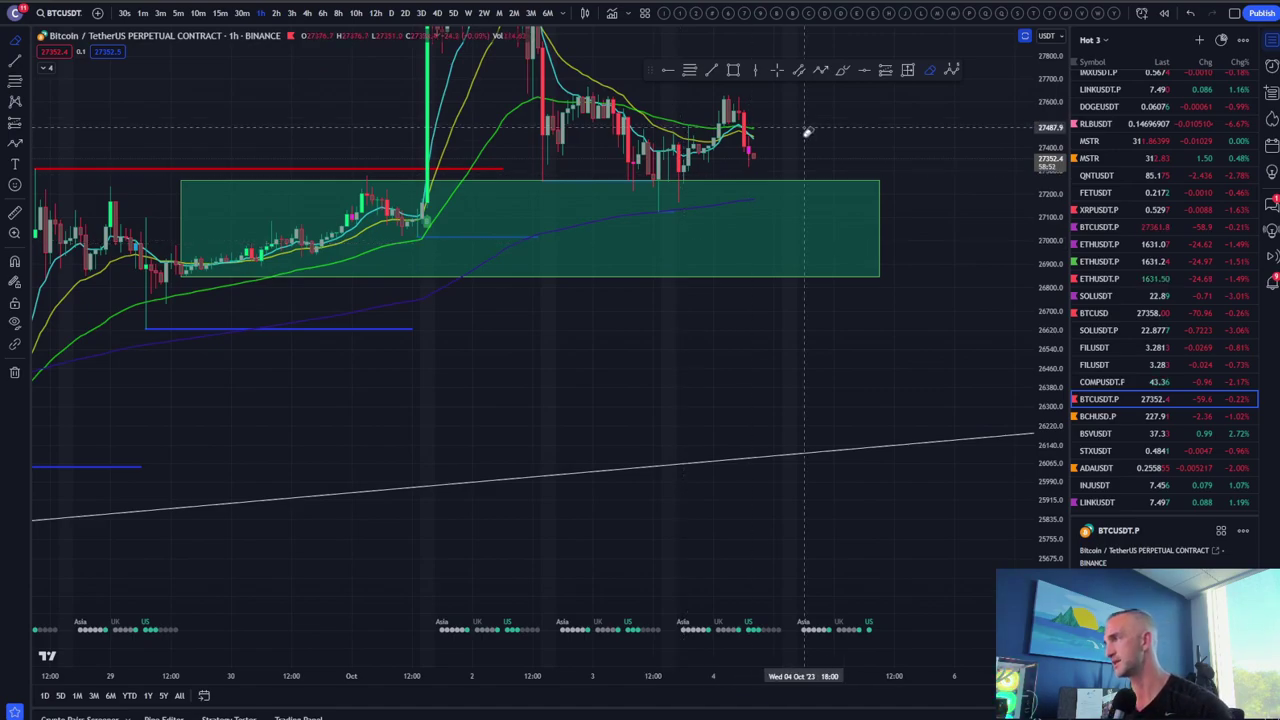
pyautogui.hscroll(3, 783, 143)
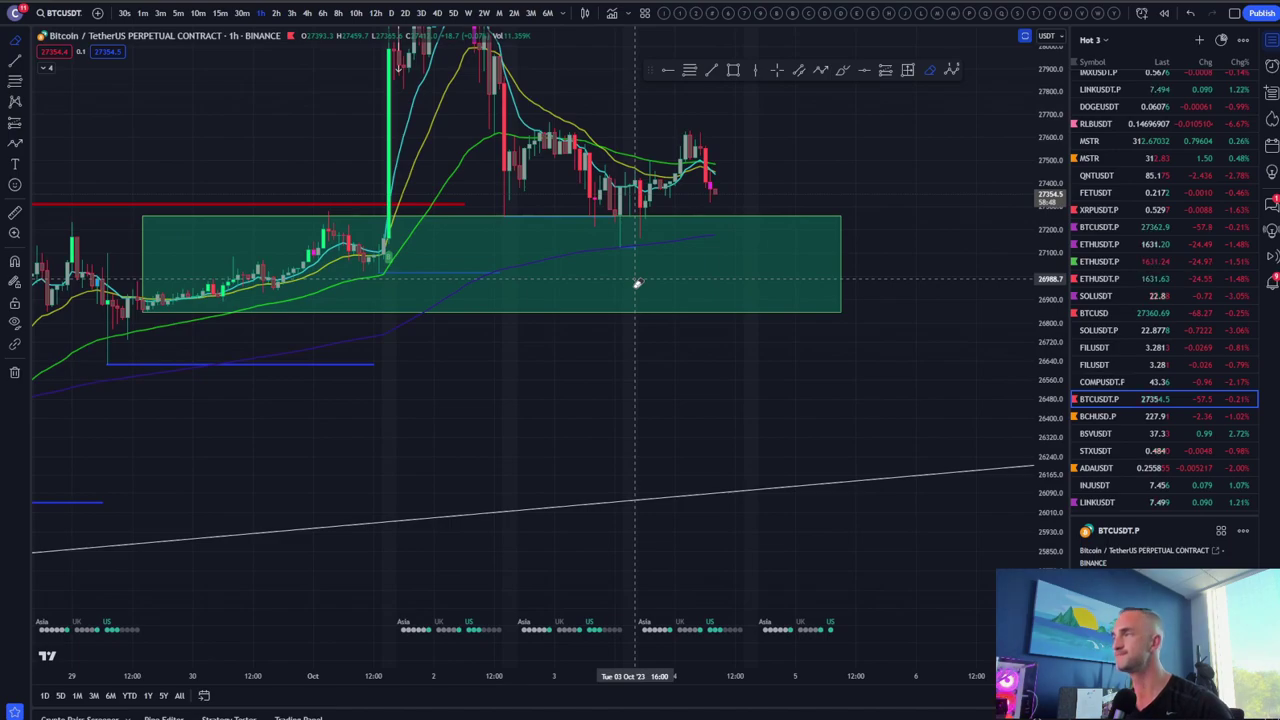
pyautogui.scroll(-3, 637, 284)
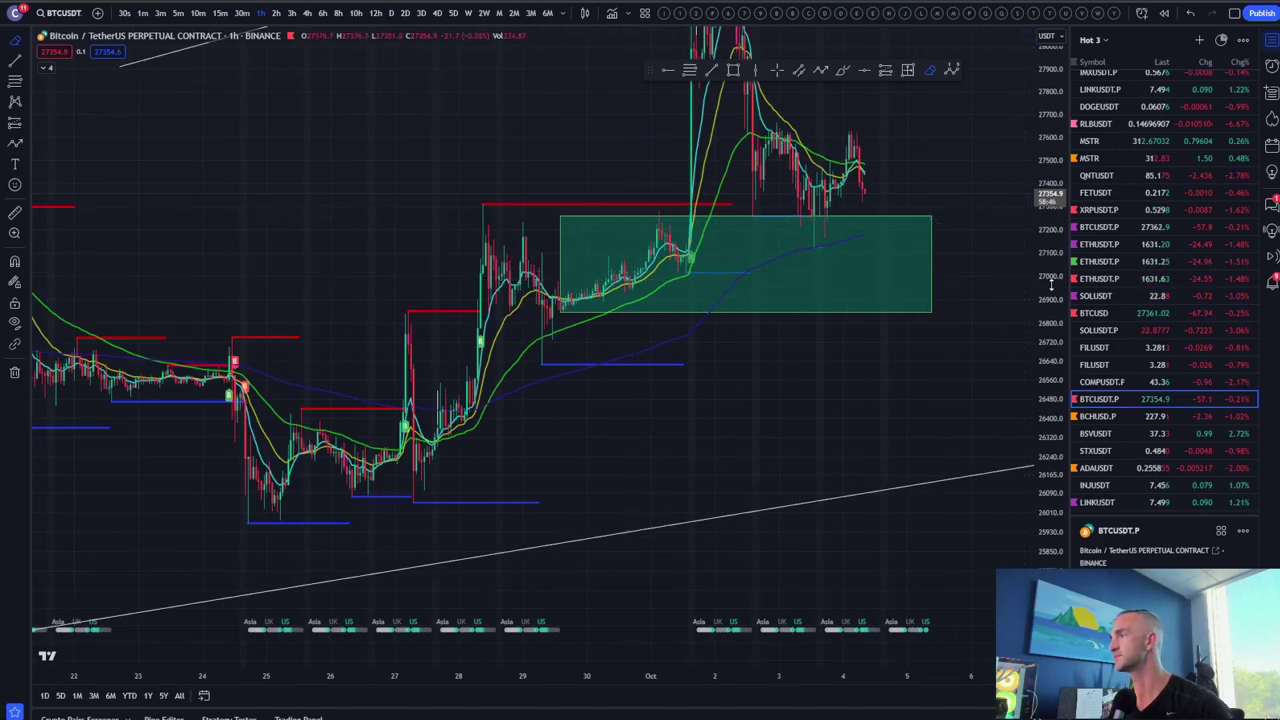
pyautogui.scroll(-3, 737, 420)
pyautogui.scroll(-3, 757, 403)
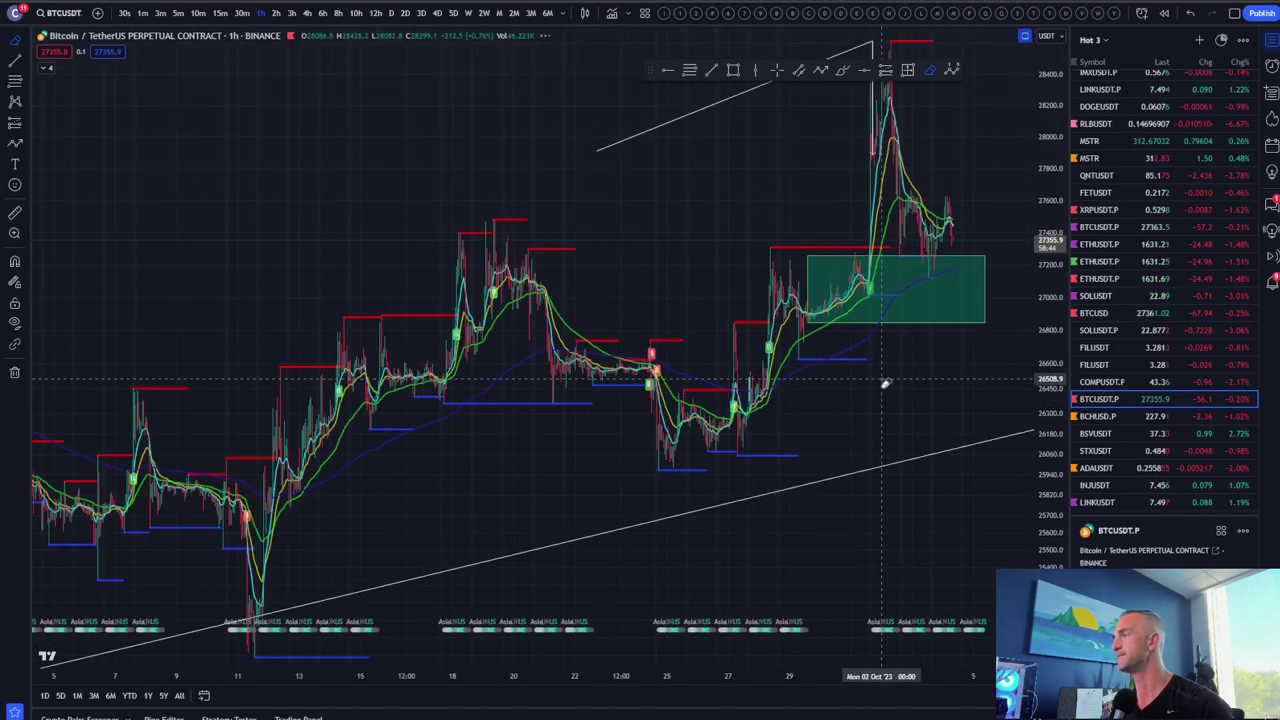
pyautogui.moveTo(885, 383); pyautogui.dragTo(502, 330)
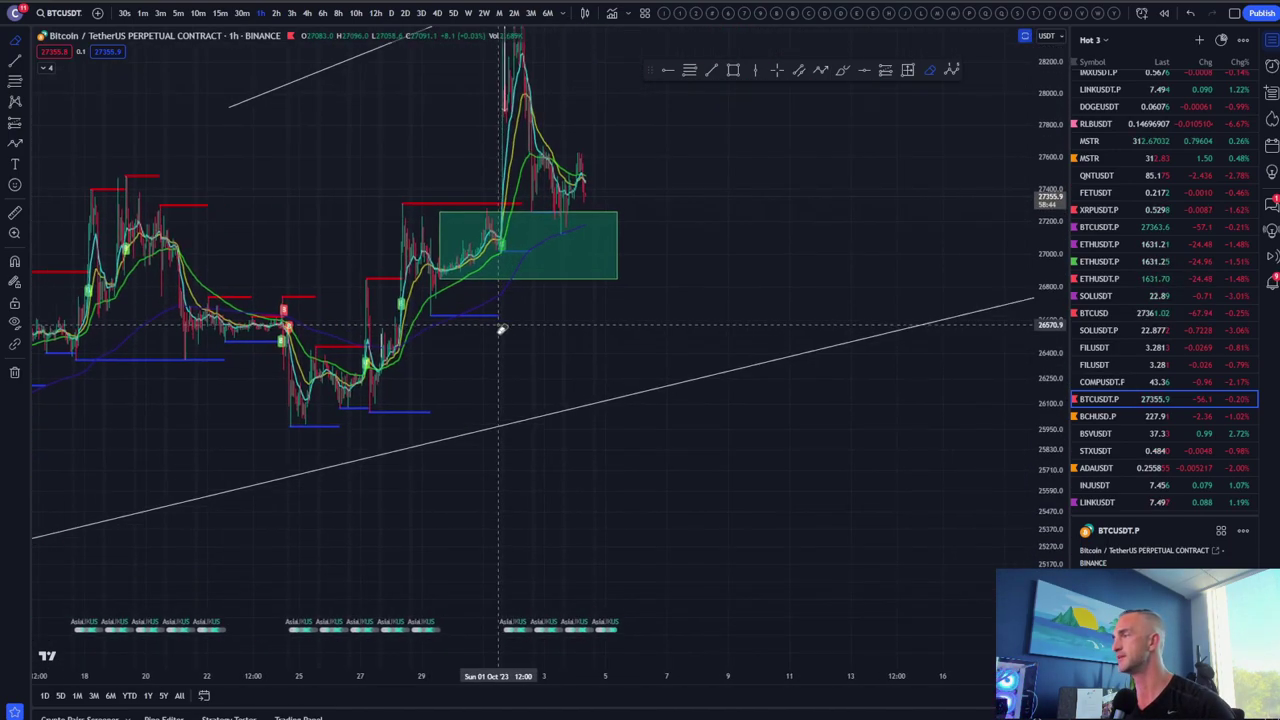
# Switch the Bitcoin chart to the 4-hour timeframe and compress the price scale for a wider range
pyautogui.click(307, 14)
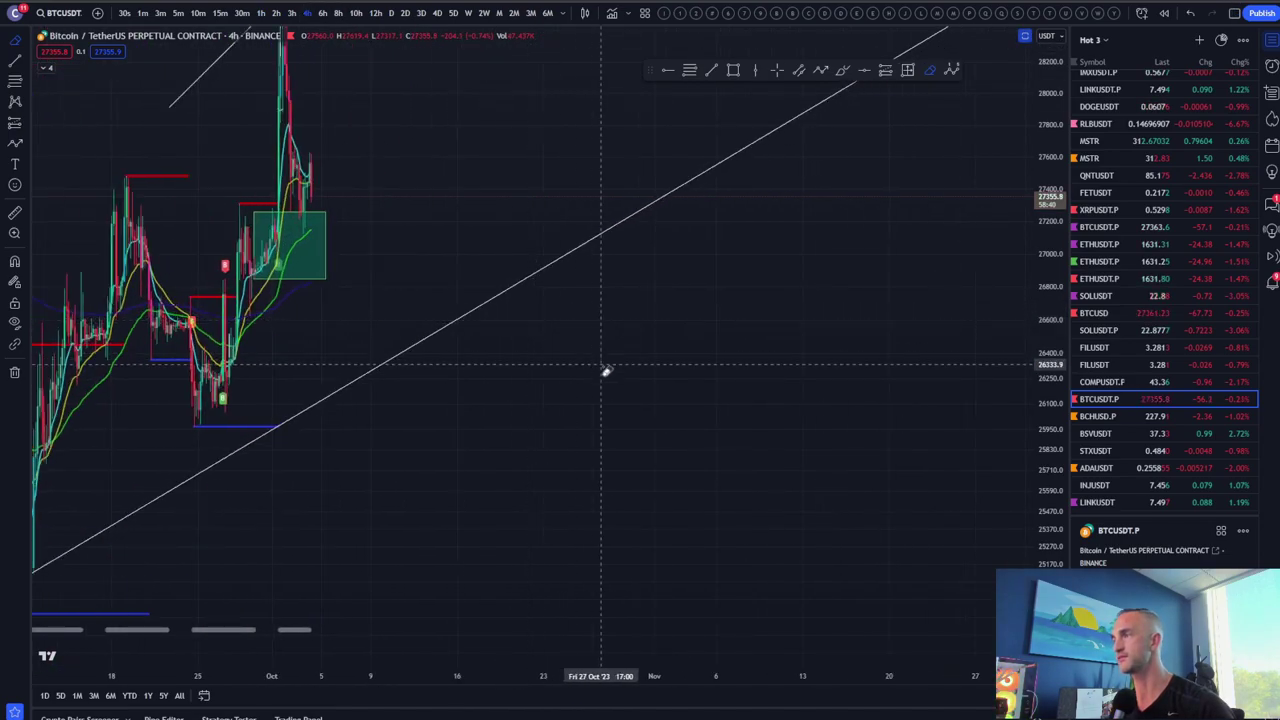
pyautogui.scroll(3, 950, 393)
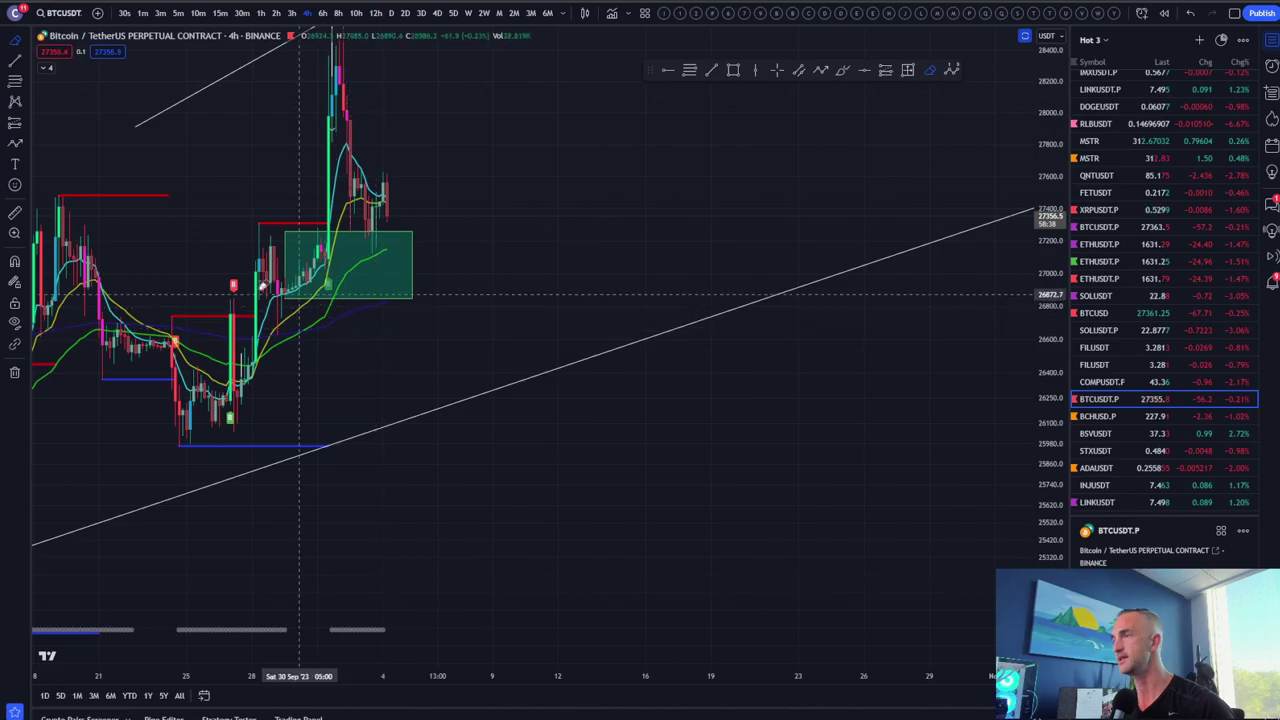
pyautogui.scroll(-5, 224, 210)
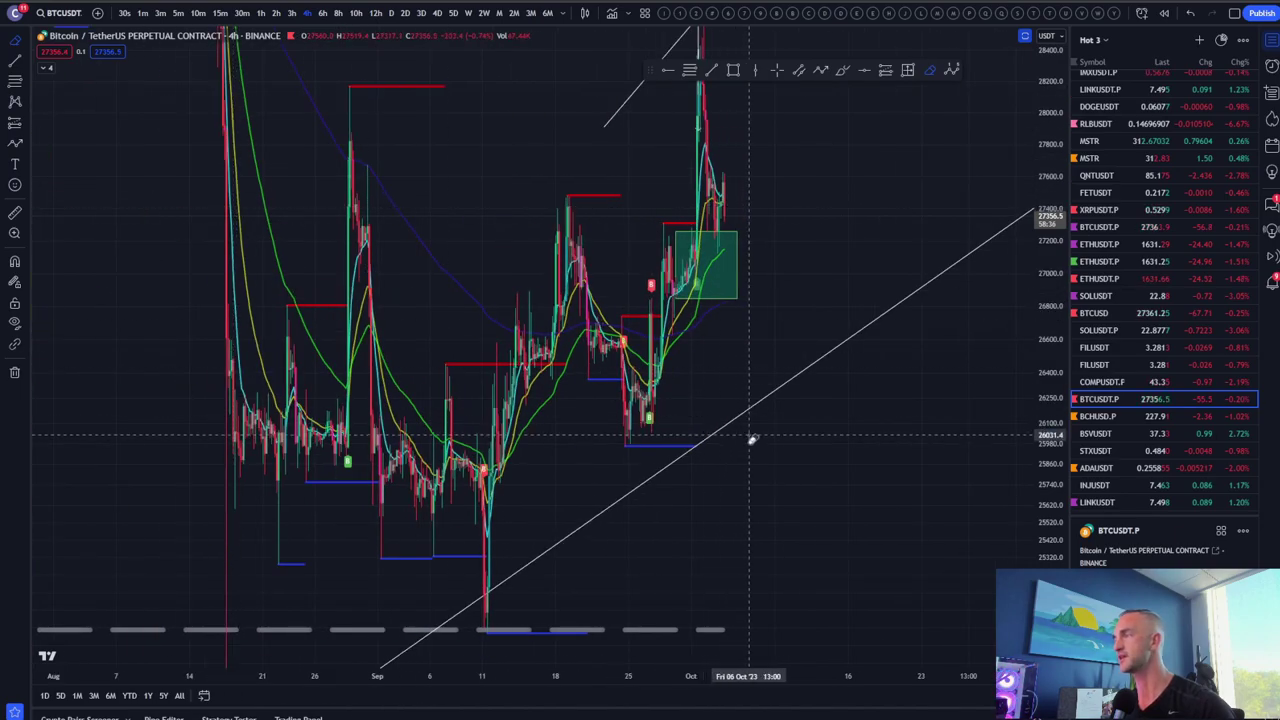
pyautogui.moveTo(1060, 328); pyautogui.dragTo(571, 449)
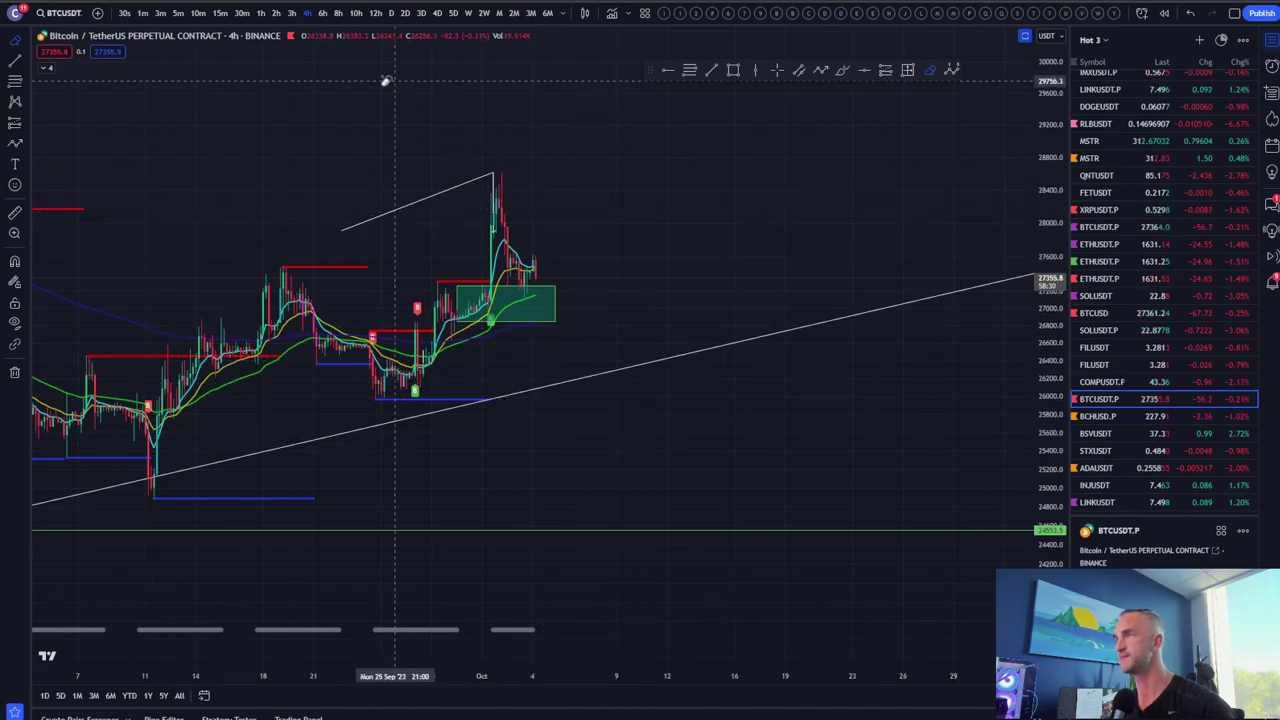
# Switch to 1D daily candles and zoom to view price near 27,359 above the trendline
pyautogui.click(391, 13)
pyautogui.scroll(-2, 503, 177)
pyautogui.scroll(4, 509, 334)
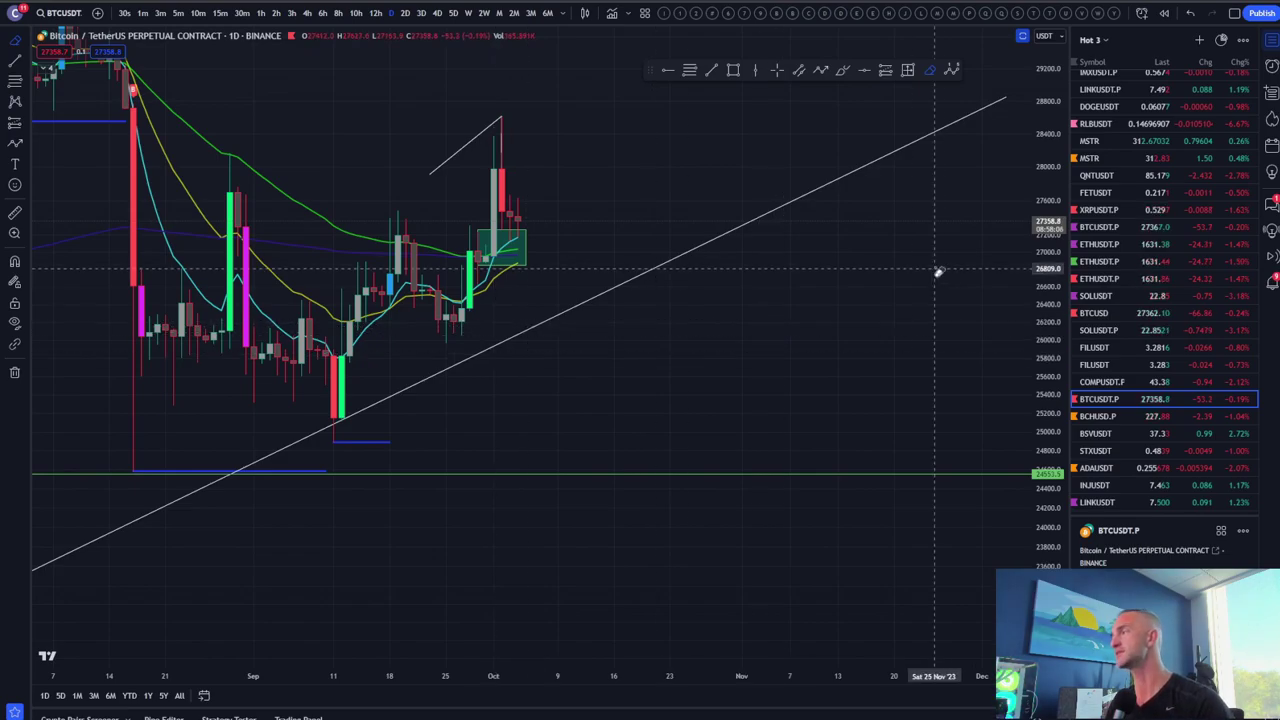
pyautogui.scroll(3, 700, 345)
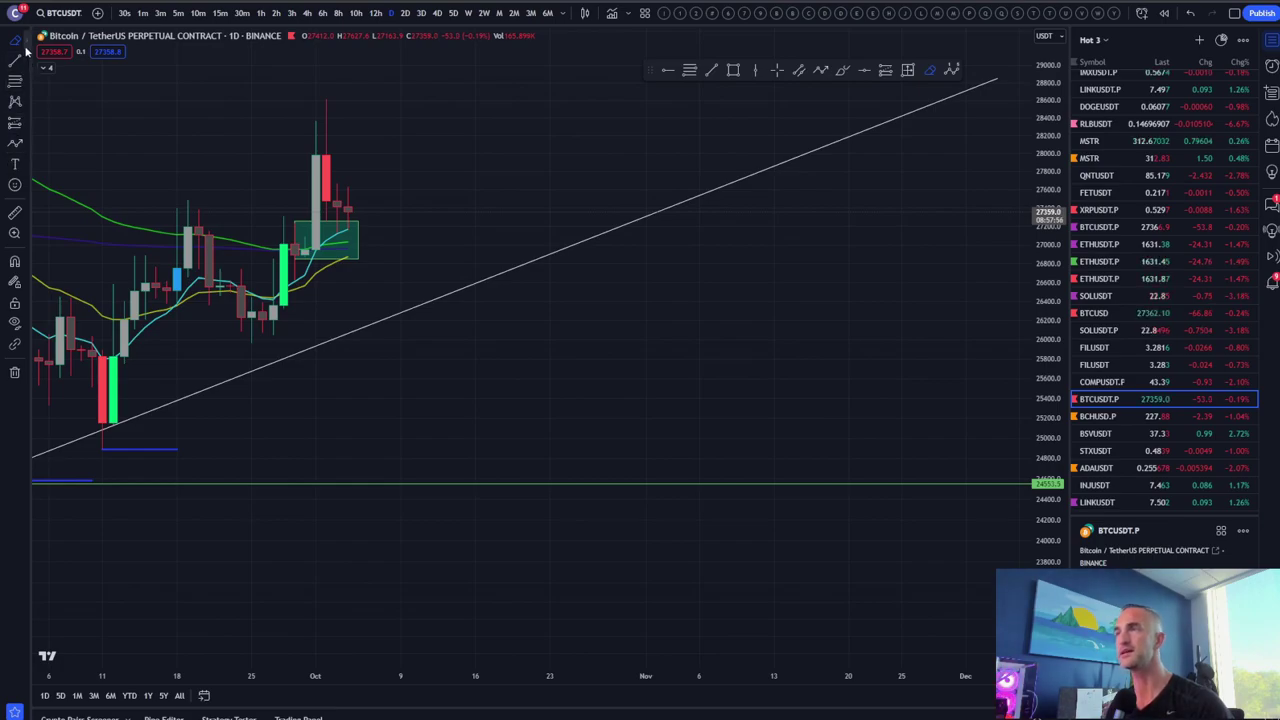
# Pick the brush tool, sketch a green freehand projection, then delete that stroke
pyautogui.click(26, 45)
pyautogui.click(27, 62)
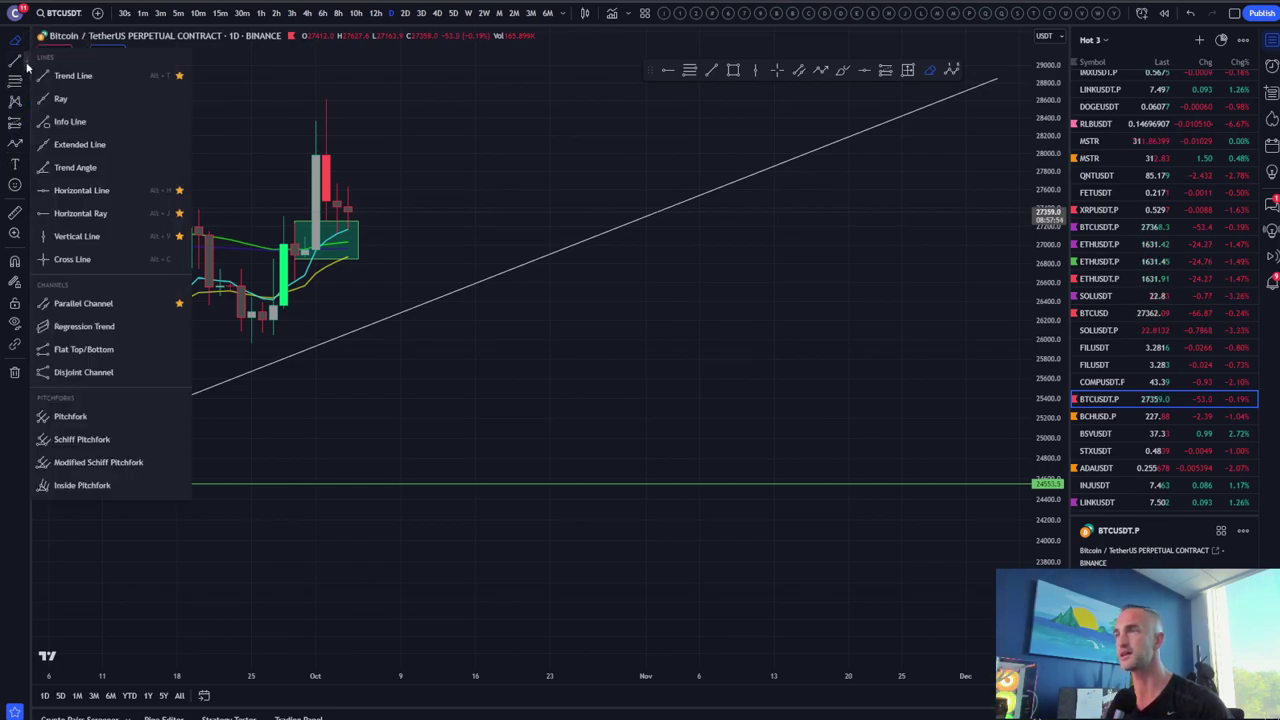
pyautogui.click(537, 423)
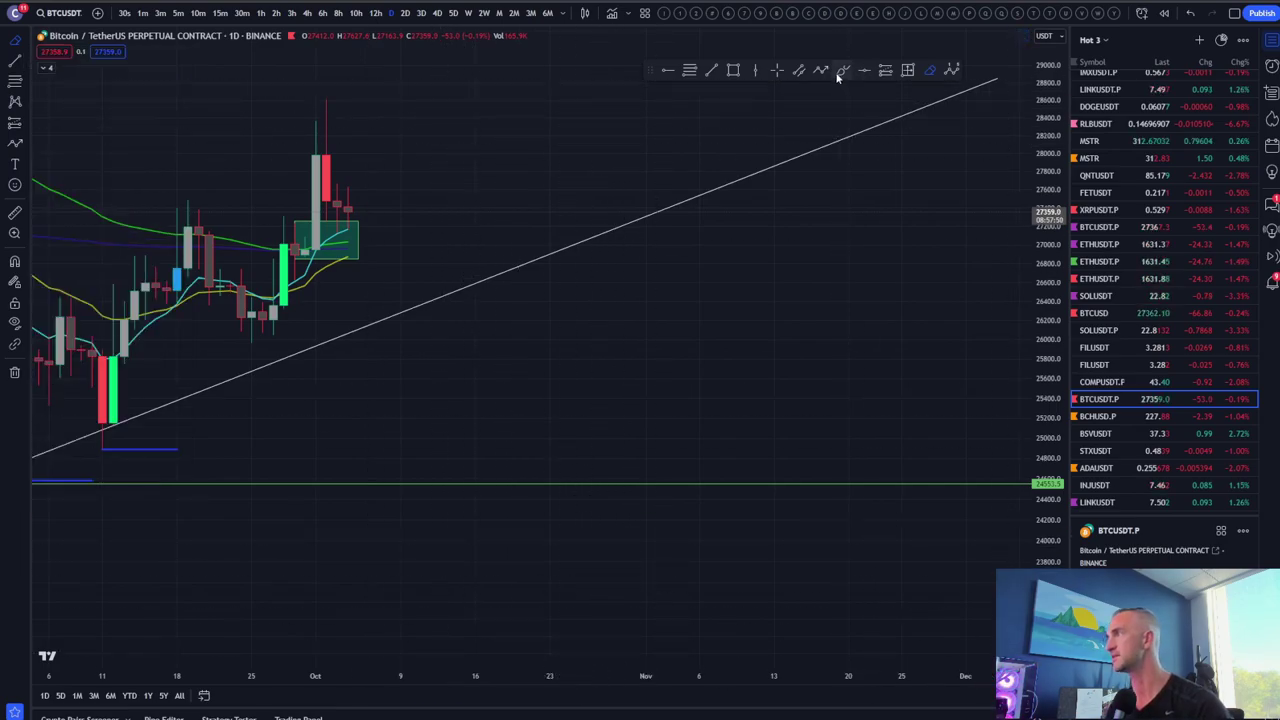
pyautogui.scroll(-3, 303, 322)
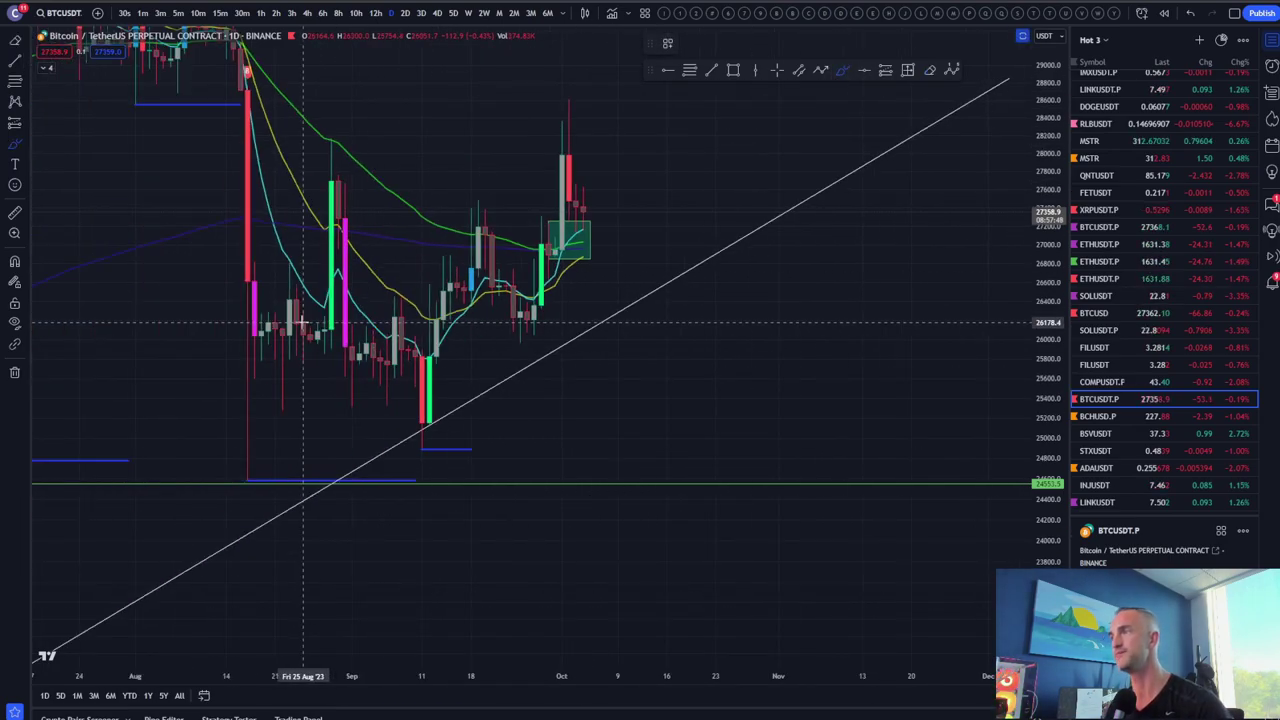
pyautogui.scroll(3, 491, 228)
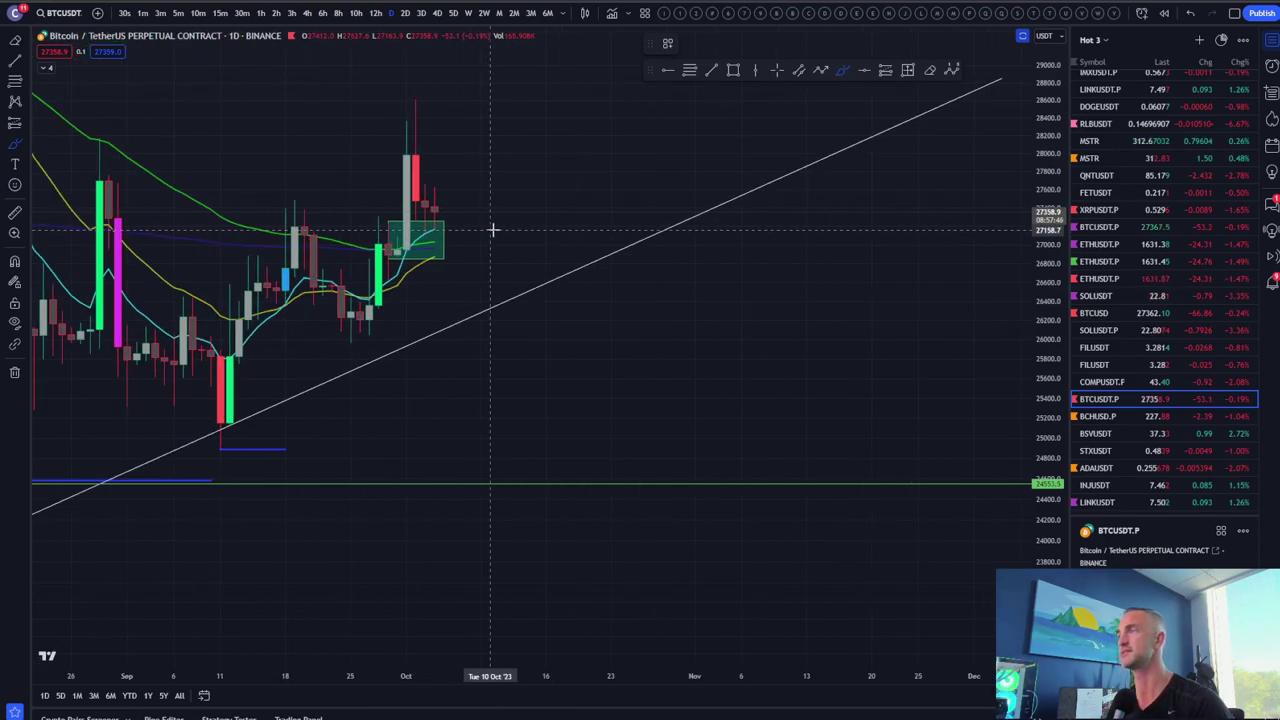
pyautogui.scroll(-2, 493, 228)
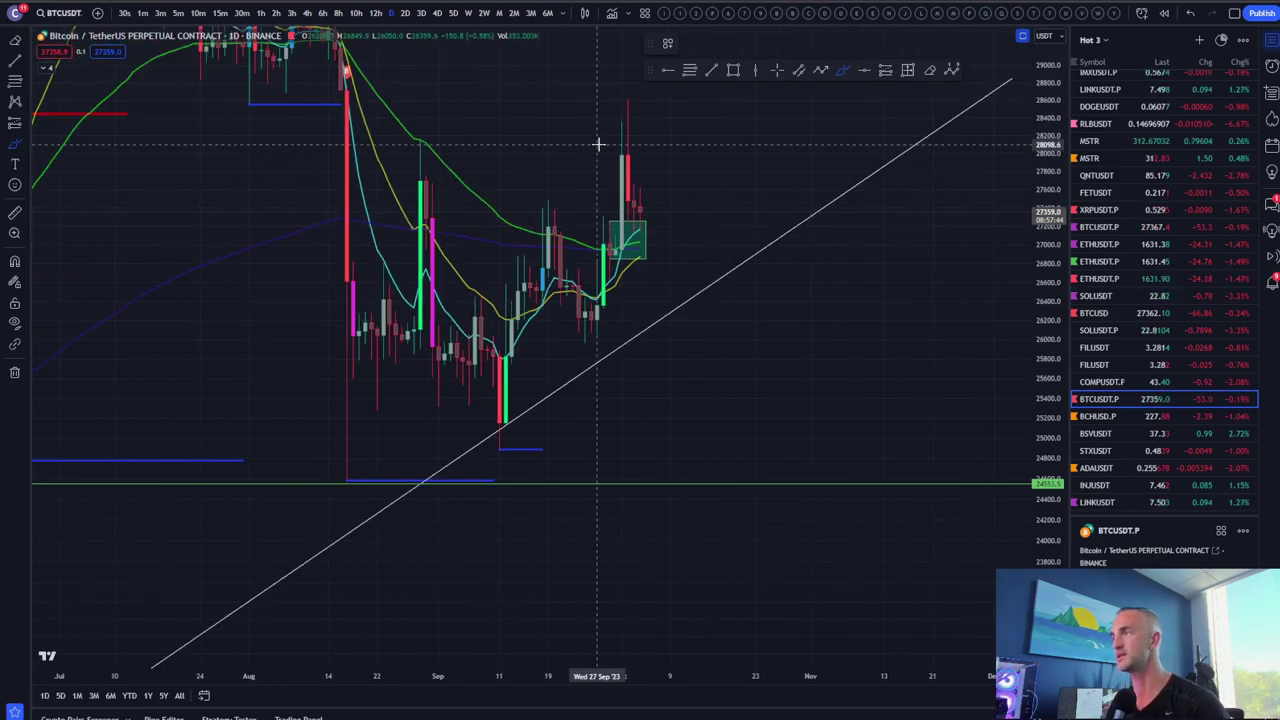
pyautogui.moveTo(652, 204)
pyautogui.mouseDown()
pyautogui.moveTo(662, 481)
pyautogui.moveTo(300, 427)
pyautogui.moveTo(330, 400)
pyautogui.moveTo(683, 508)
pyautogui.moveTo(710, 465)
pyautogui.moveTo(713, 157)
pyautogui.mouseUp()
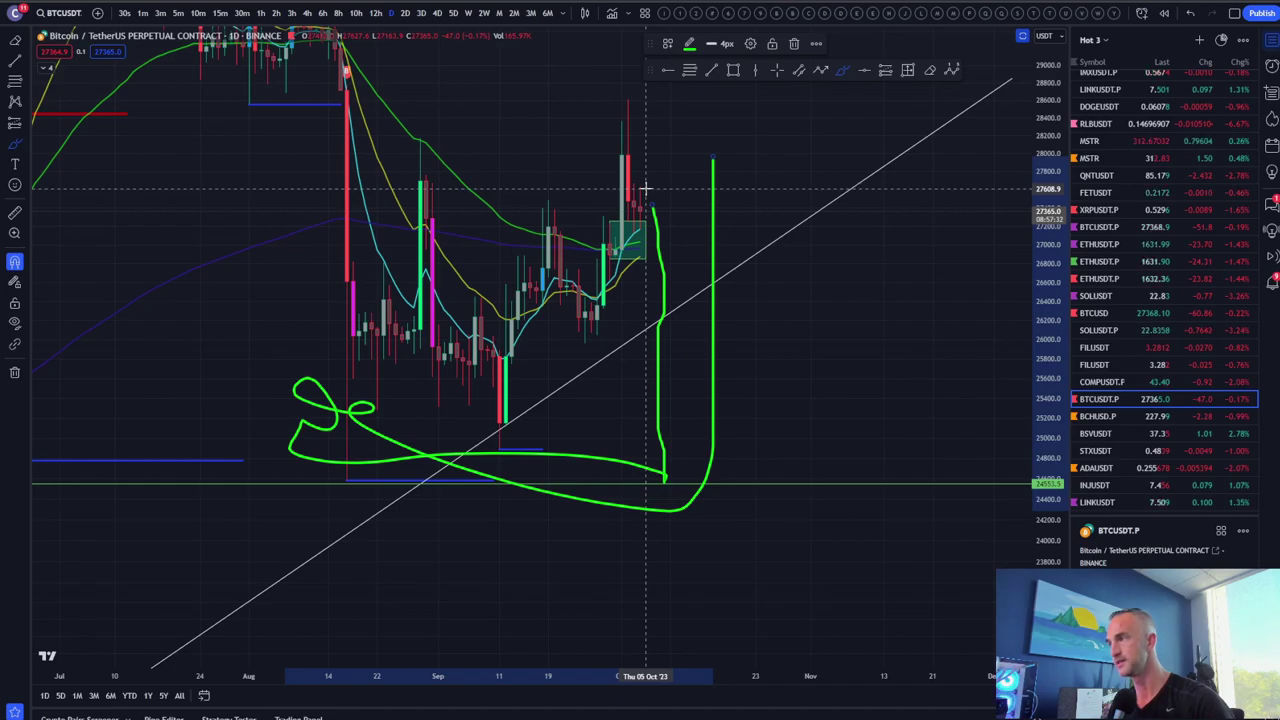
pyautogui.press('Delete')
# Draw a green path dipping to support then rallying, then erase it with the Eraser
pyautogui.moveTo(645, 187)
pyautogui.mouseDown()
pyautogui.moveTo(648, 425)
pyautogui.moveTo(665, 310)
pyautogui.moveTo(734, 120)
pyautogui.mouseUp()
pyautogui.scroll(-3, 997, 184)
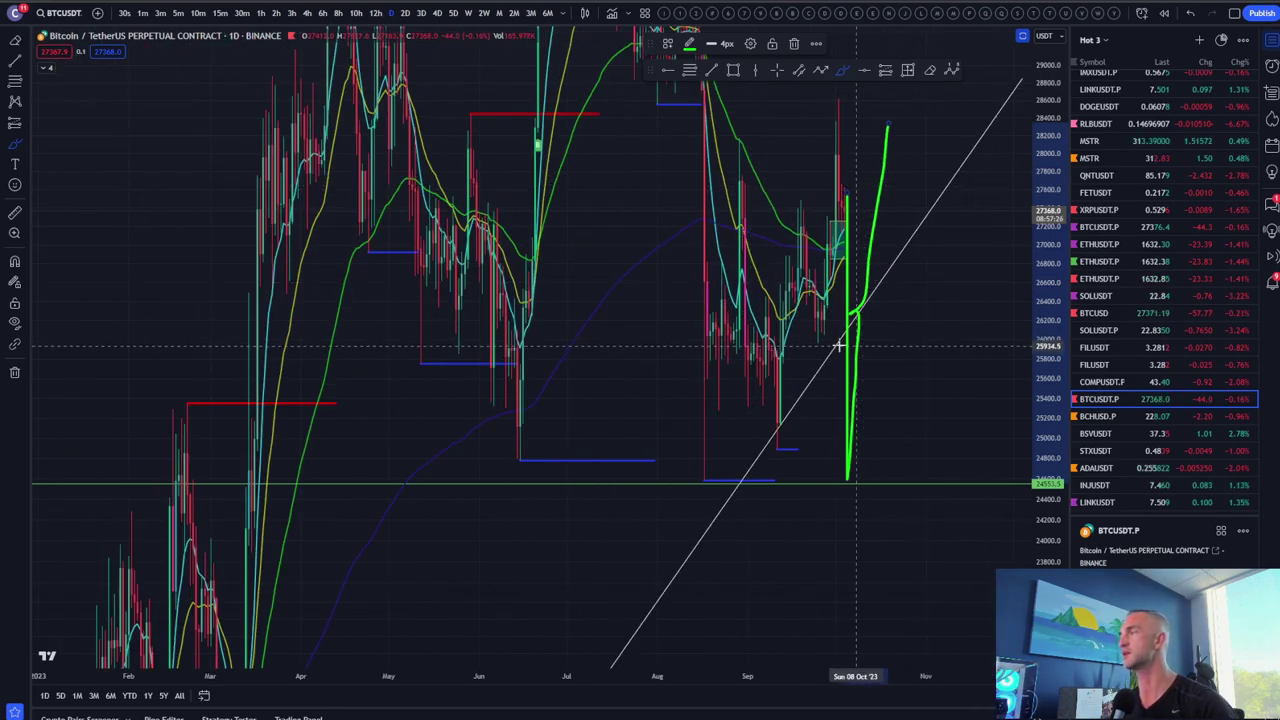
pyautogui.scroll(3, 829, 343)
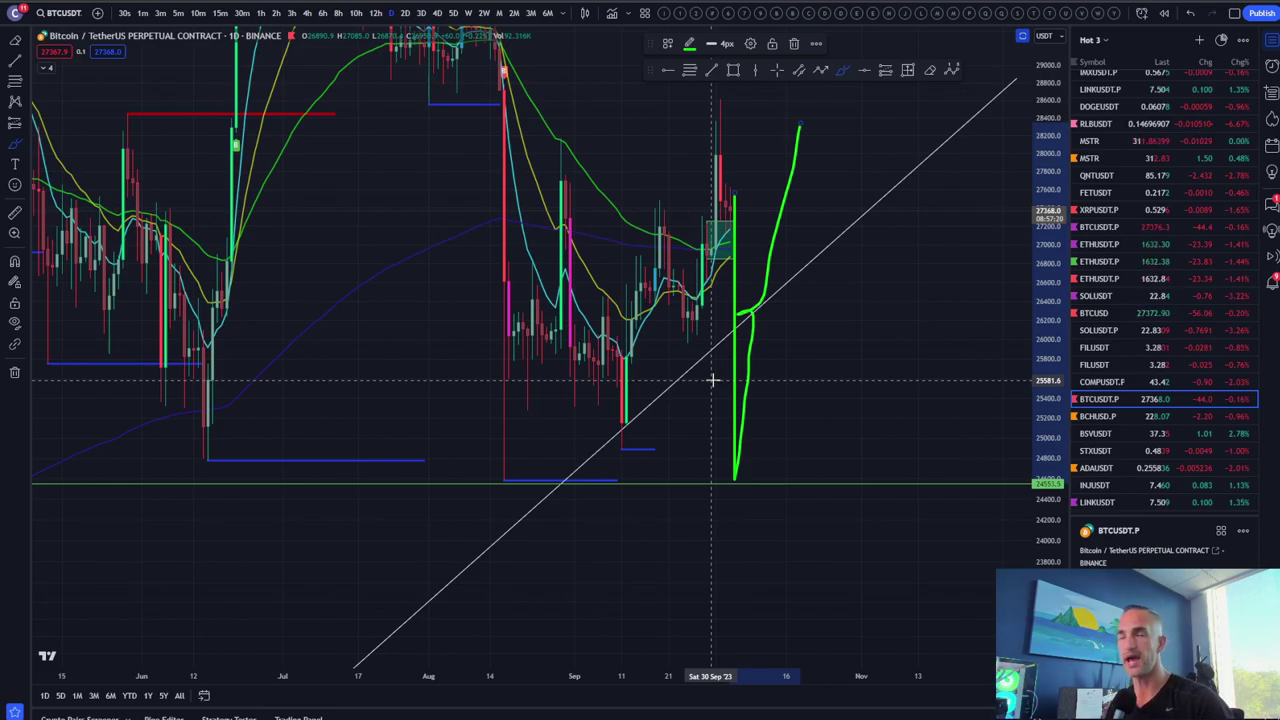
pyautogui.scroll(2, 713, 380)
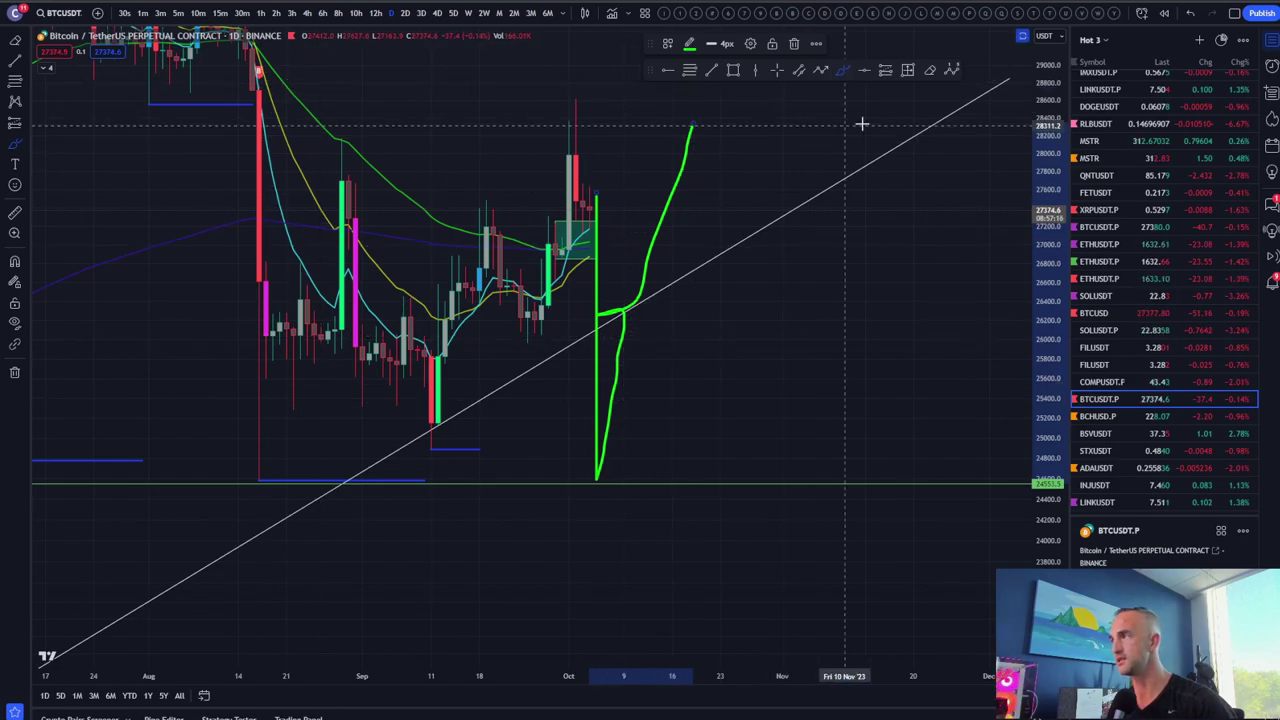
pyautogui.click(929, 69)
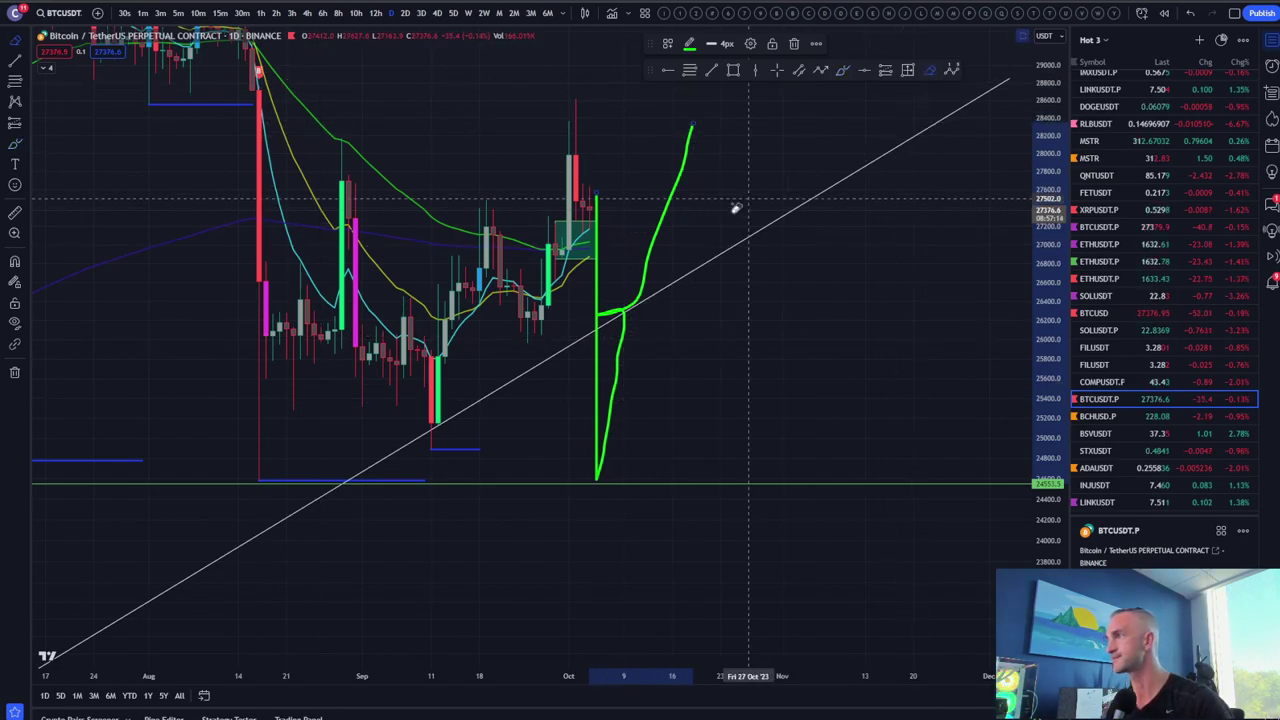
pyautogui.click(672, 205)
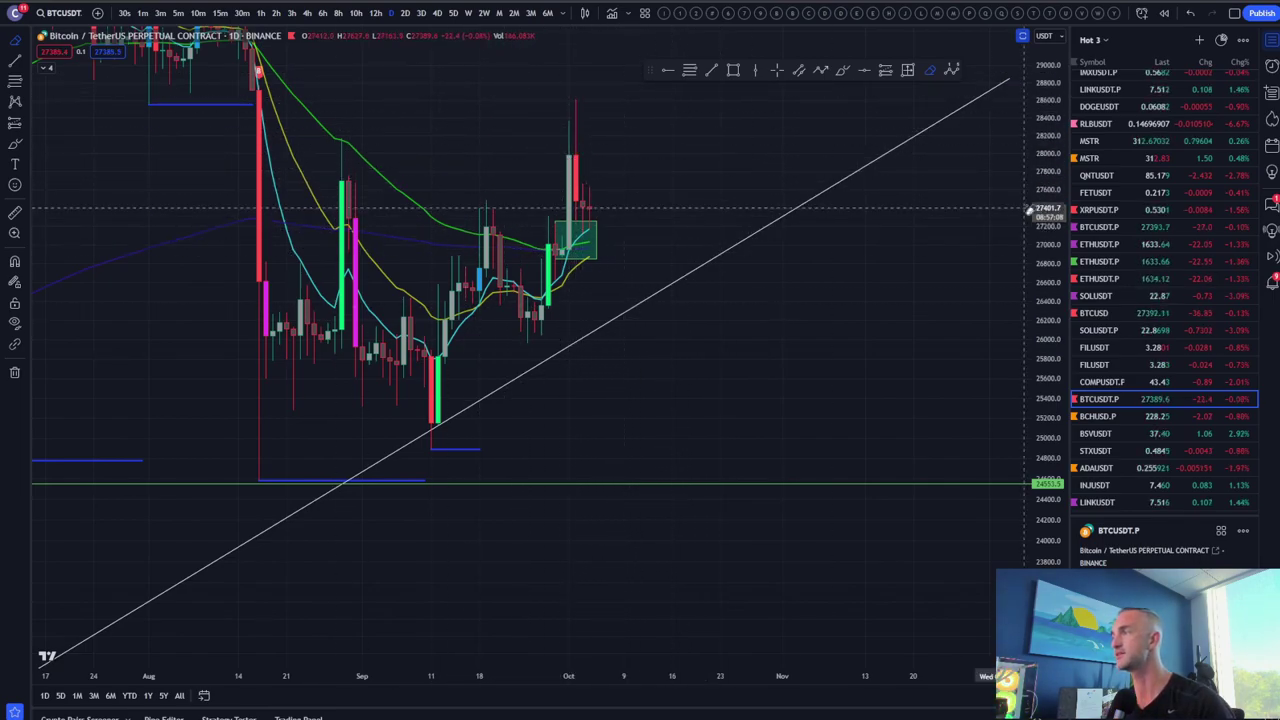
# Zoom out, pan back to May, and compress the price scale to show the late-2022 rising trendline
pyautogui.scroll(2, 832, 343)
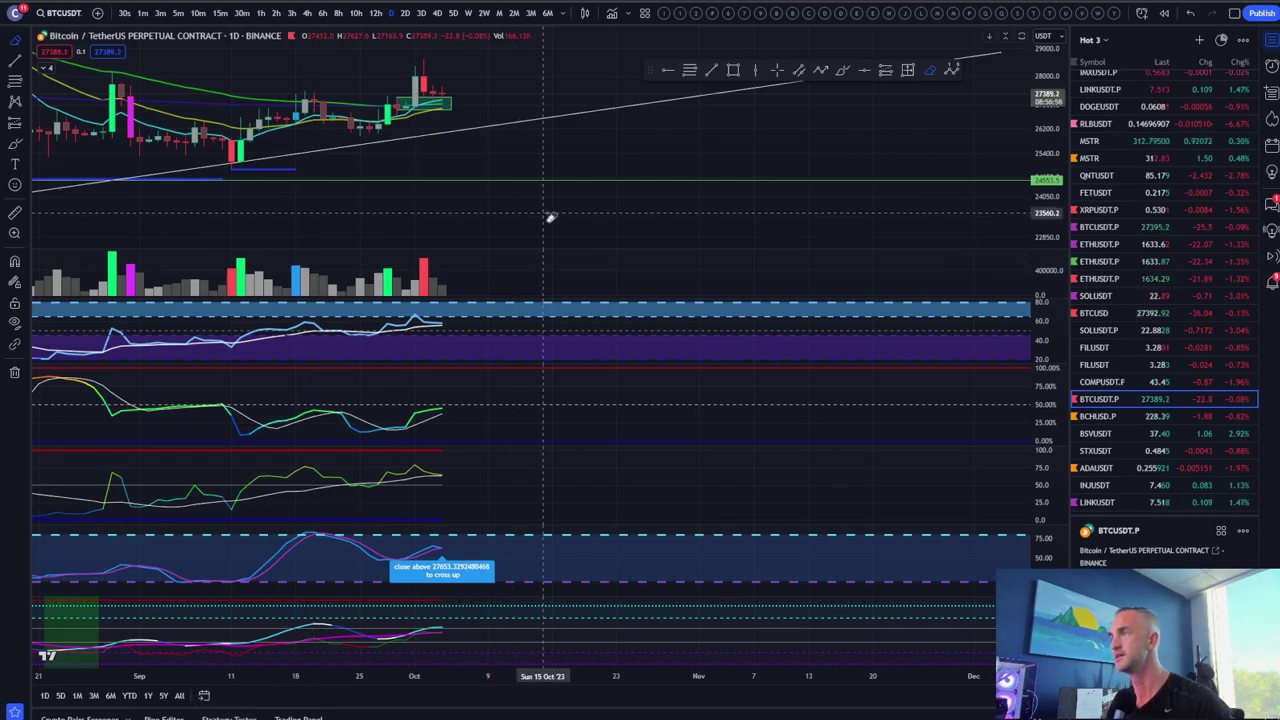
pyautogui.scroll(-2, 458, 372)
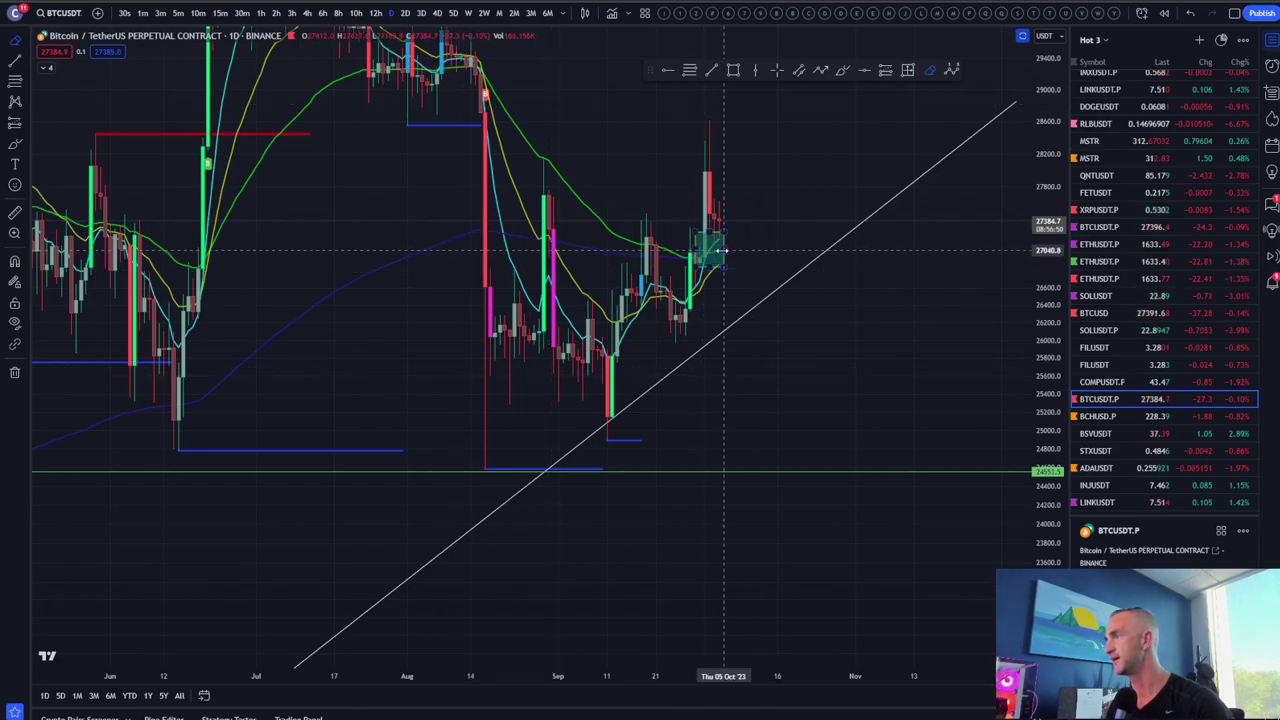
pyautogui.moveTo(734, 252)
pyautogui.mouseDown()
pyautogui.moveTo(847, 255)
pyautogui.moveTo(734, 255)
pyautogui.mouseUp()
pyautogui.moveTo(1050, 255); pyautogui.dragTo(1052, 289)
pyautogui.scroll(-2, 1052, 289)
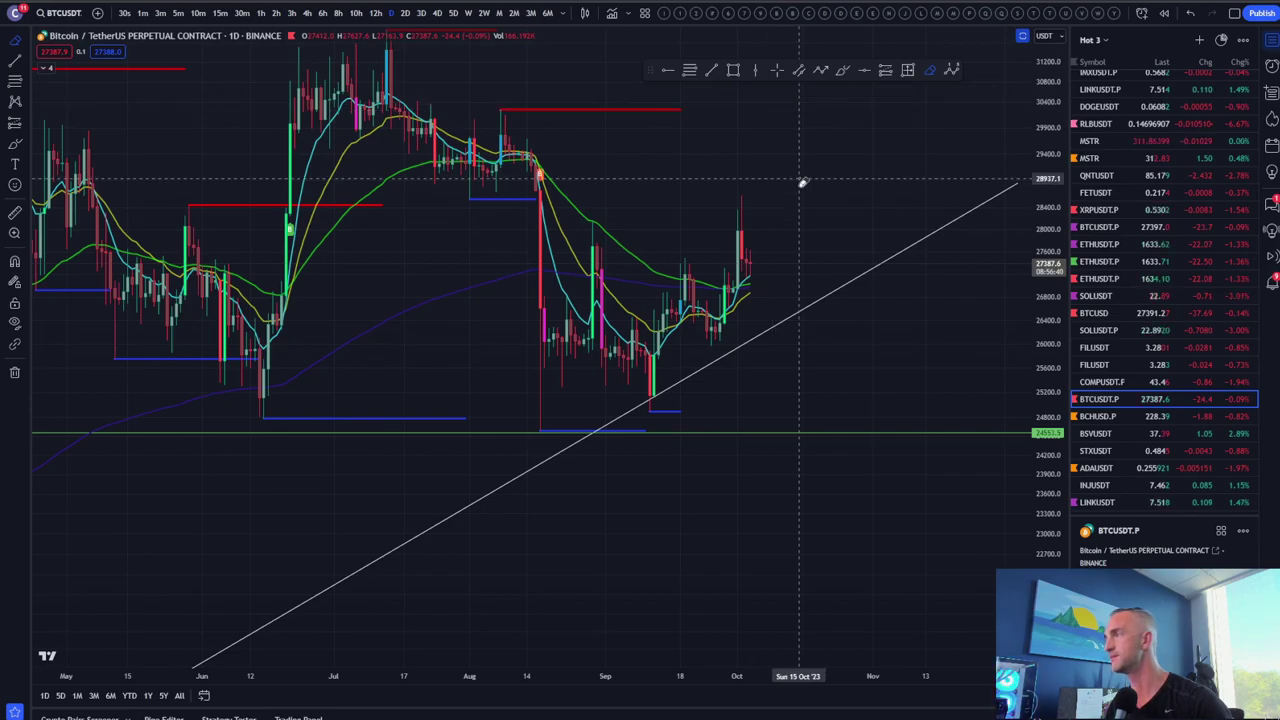
pyautogui.scroll(-3, 808, 178)
pyautogui.moveTo(1055, 258); pyautogui.dragTo(966, 371)
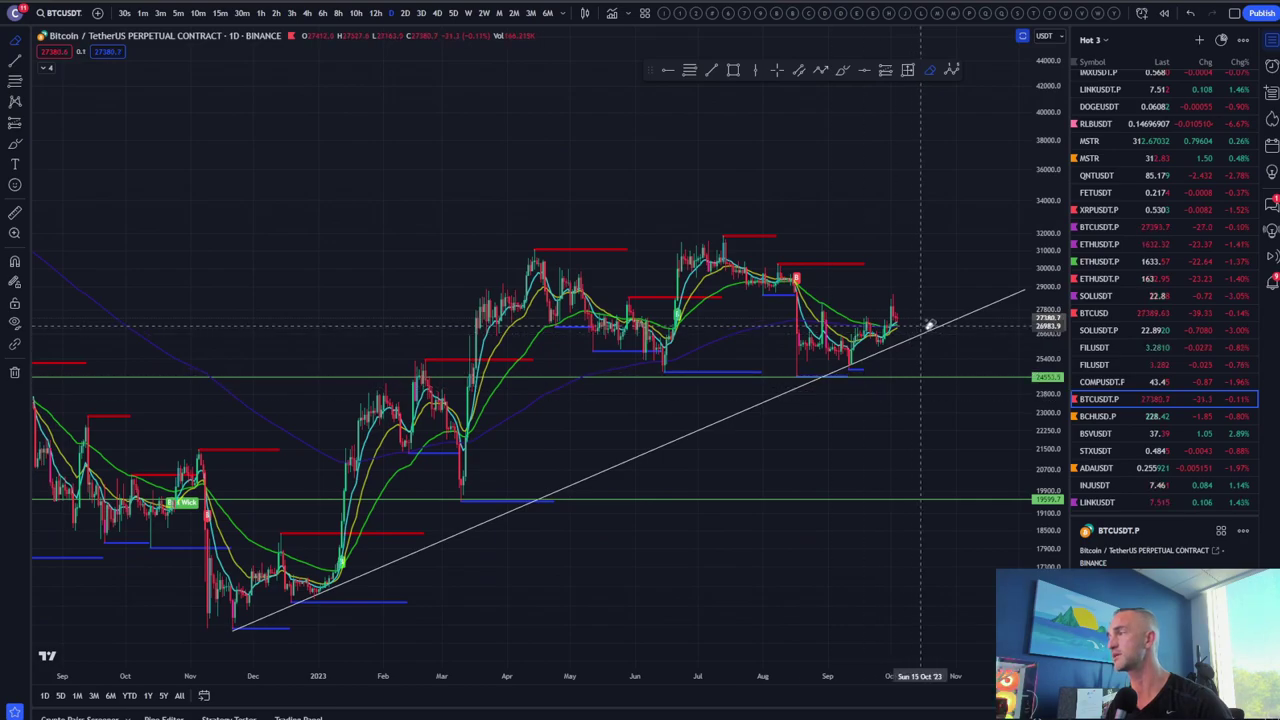
pyautogui.scroll(2, 840, 402)
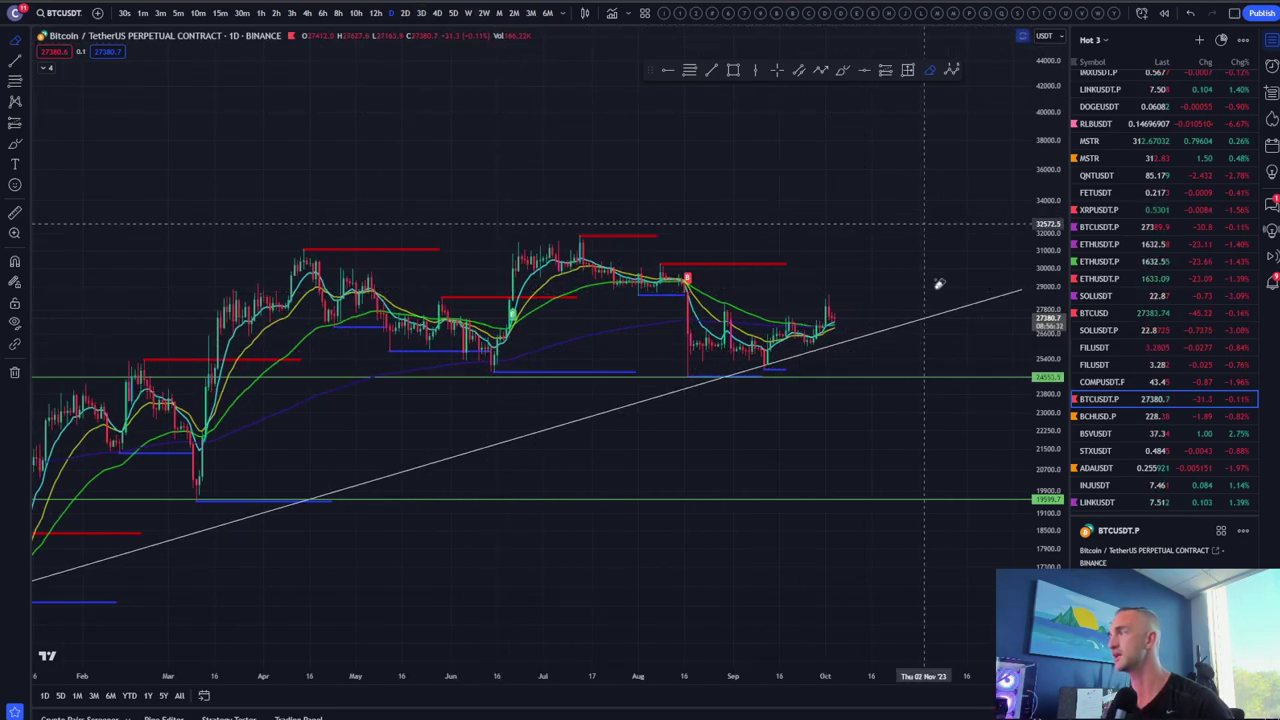
pyautogui.scroll(2, 920, 378)
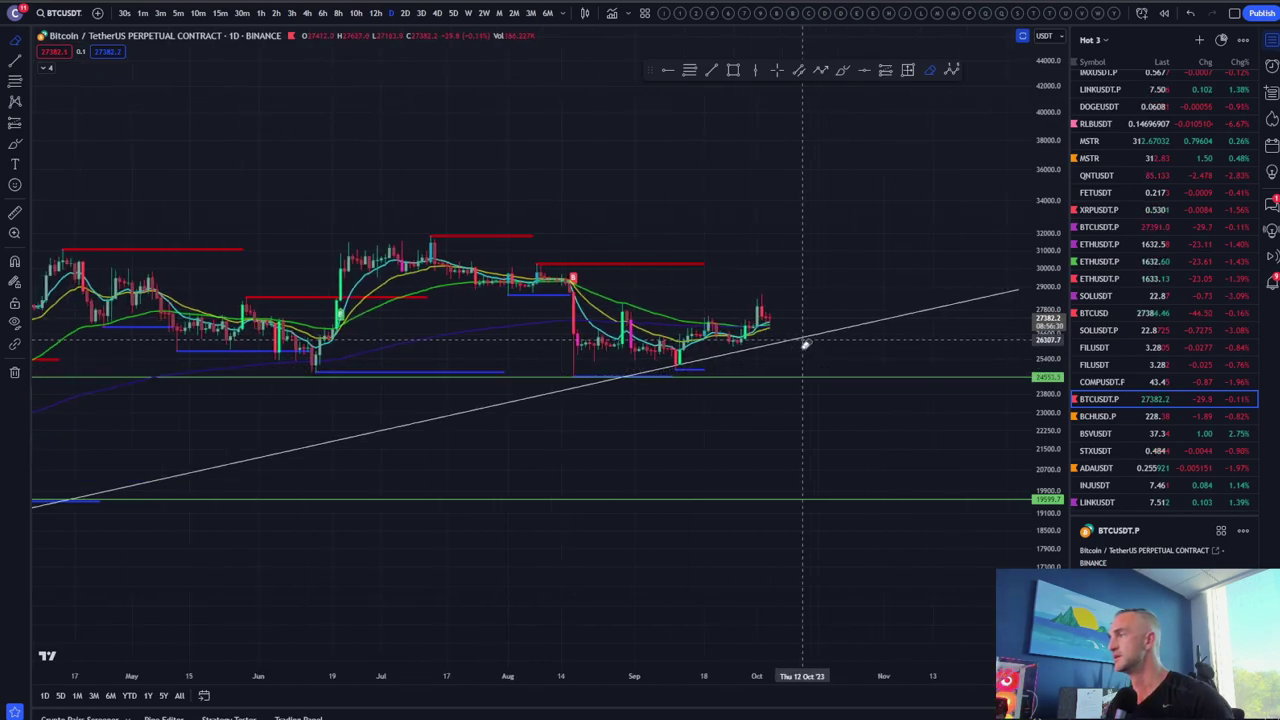
pyautogui.scroll(-5, 805, 344)
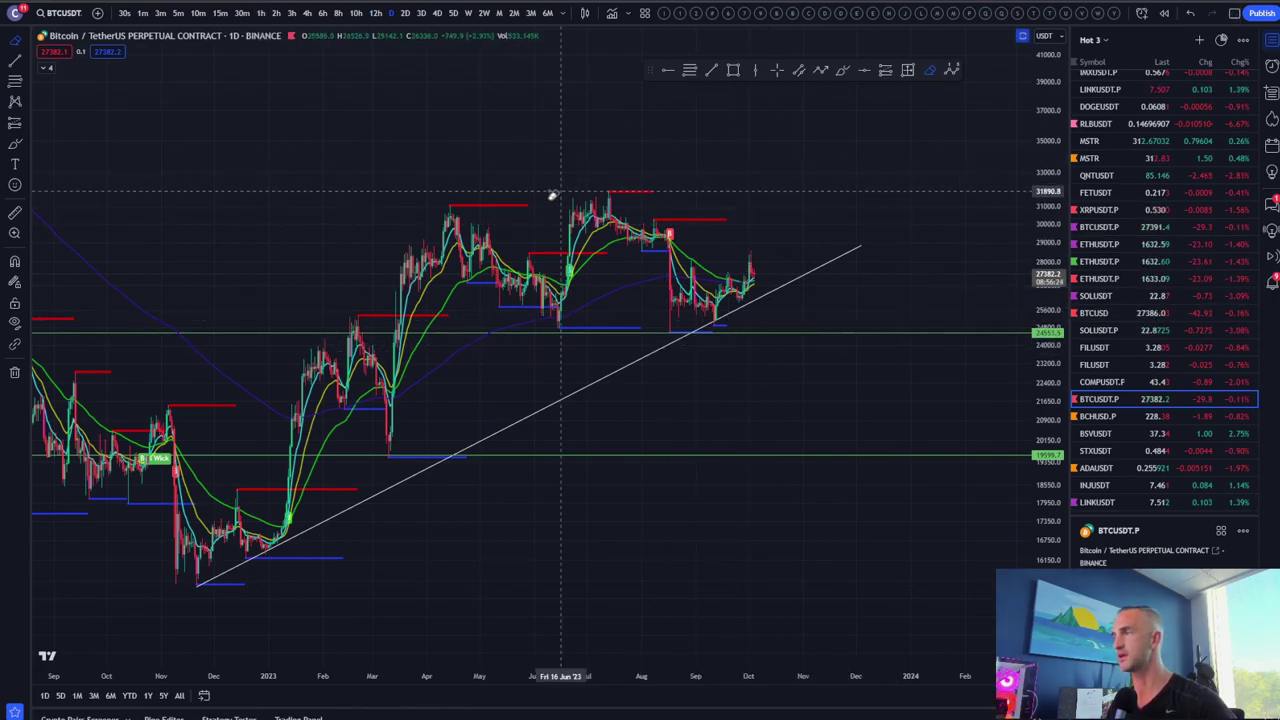
pyautogui.doubleClick(763, 149)
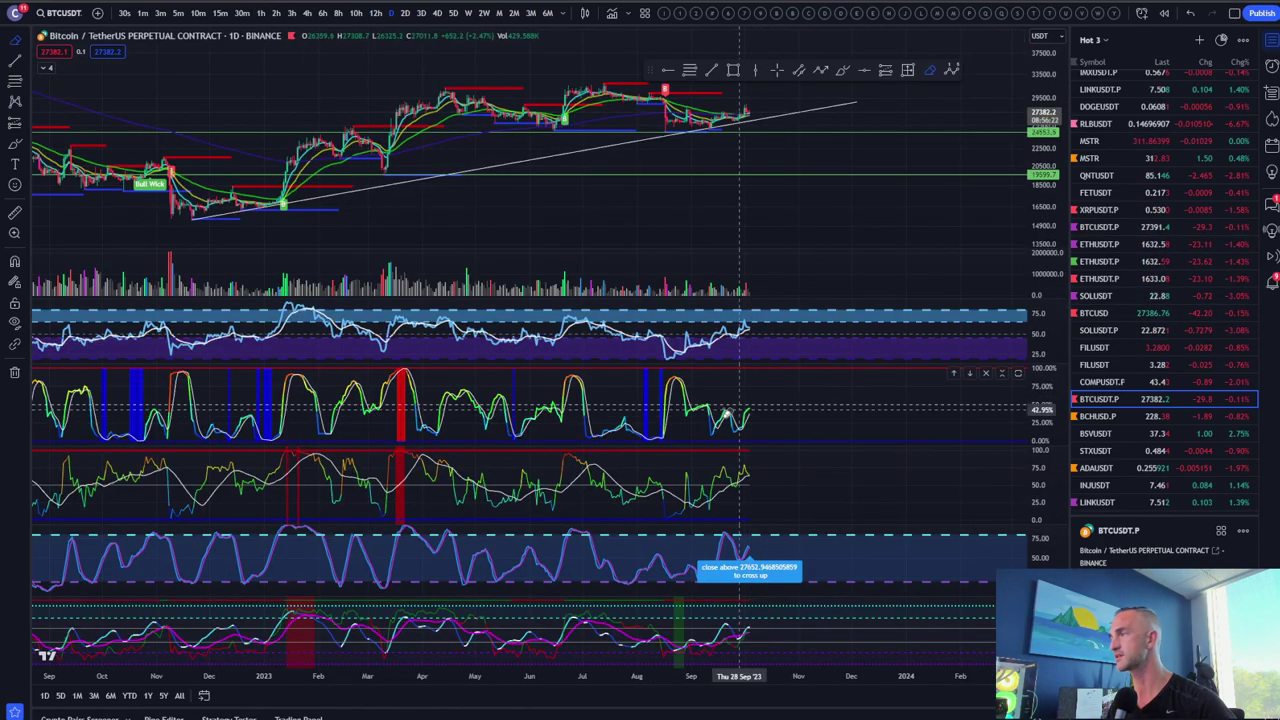
pyautogui.scroll(2, 709, 423)
pyautogui.doubleClick(785, 565)
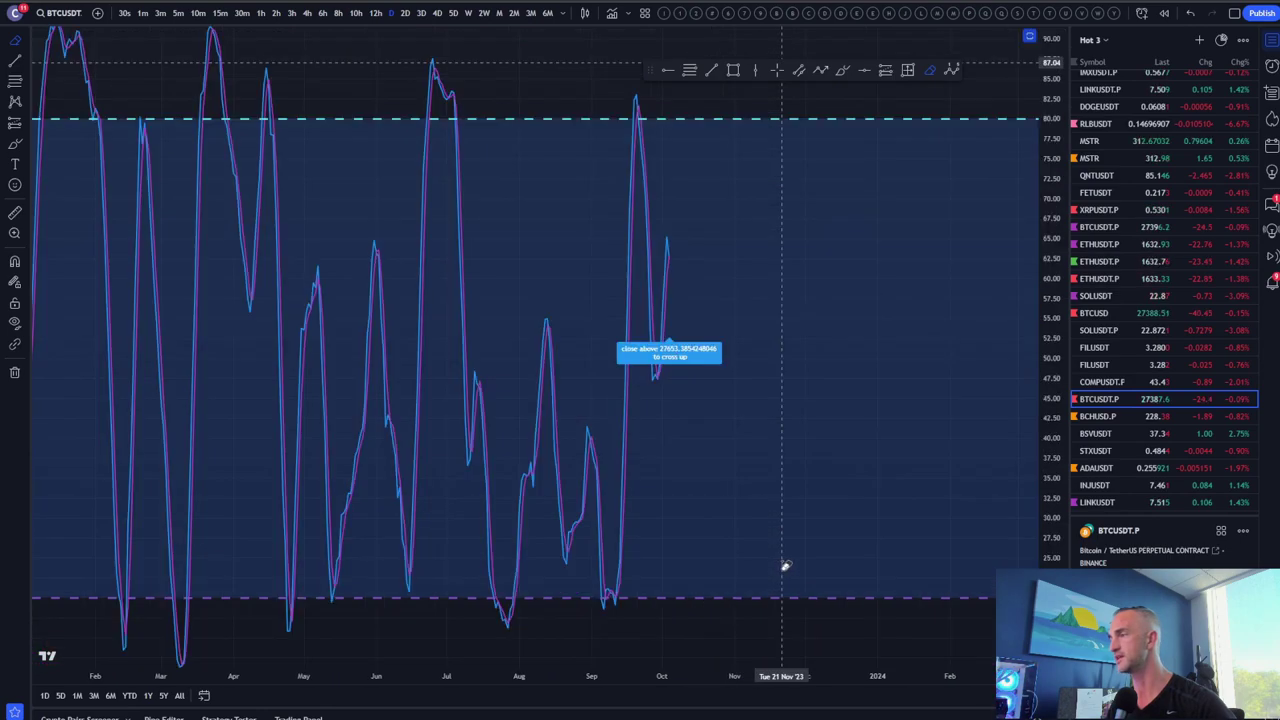
pyautogui.scroll(5, 611, 509)
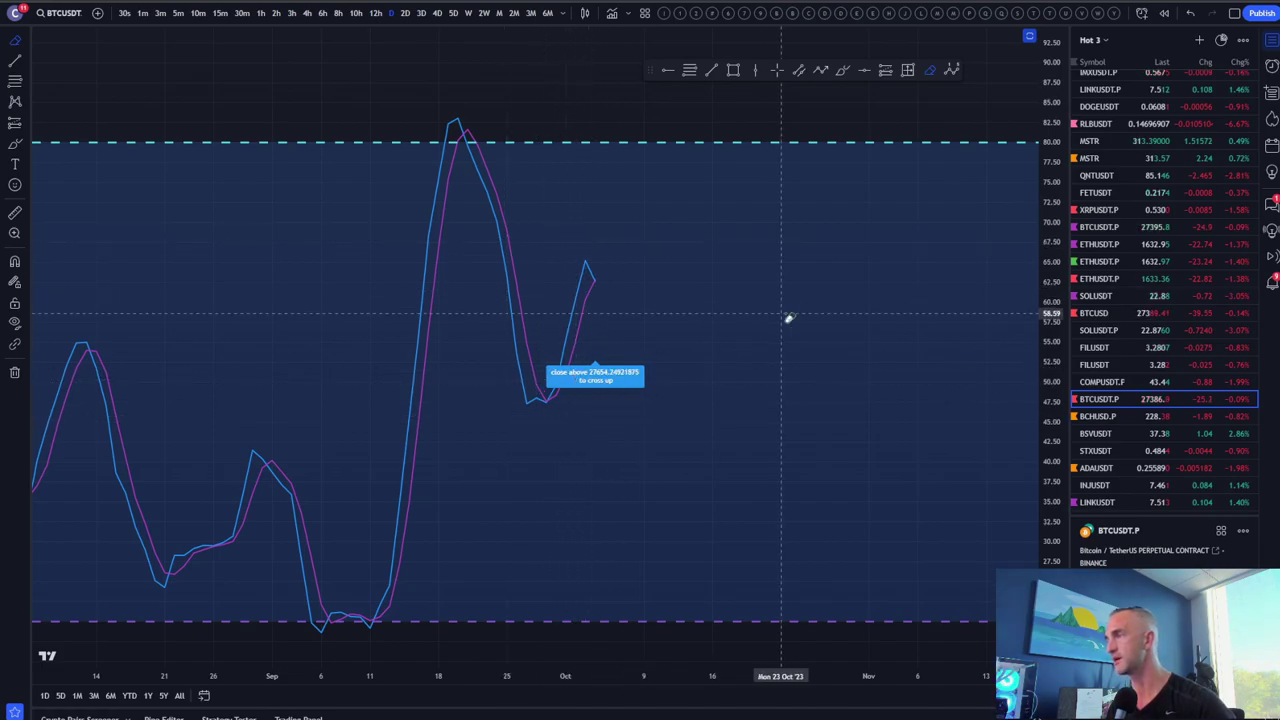
pyautogui.doubleClick(789, 318)
pyautogui.doubleClick(752, 230)
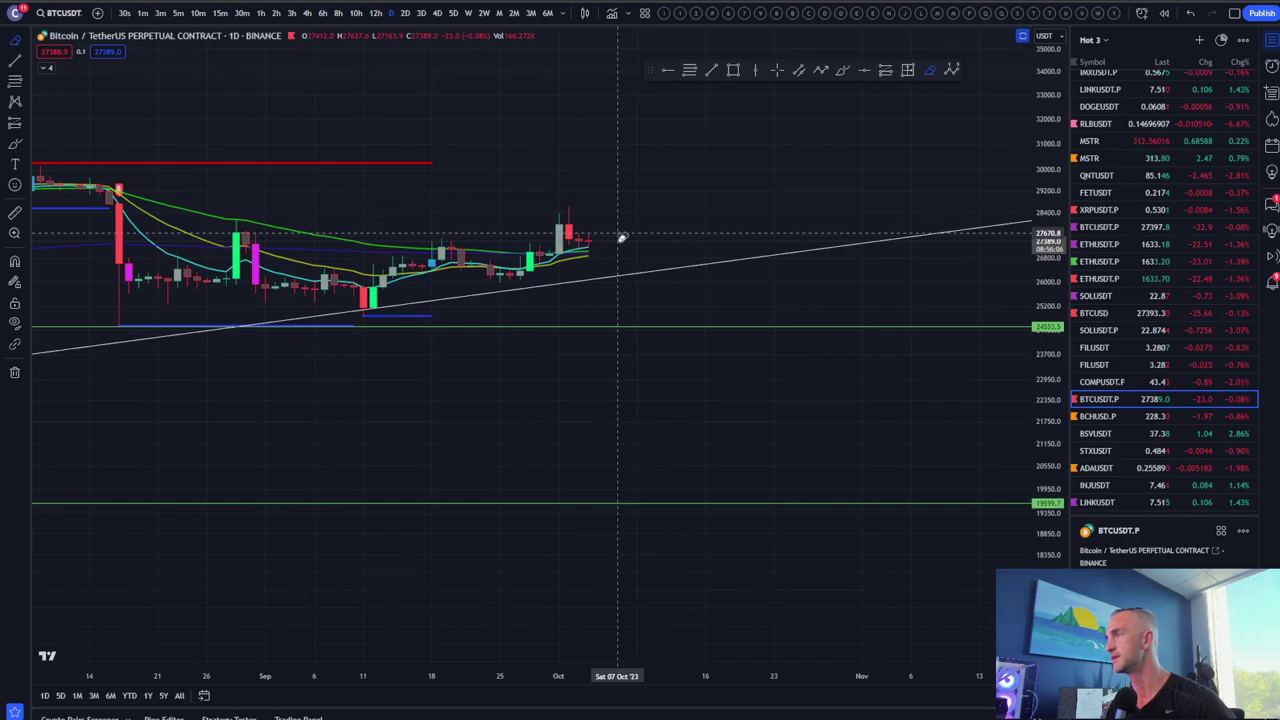
pyautogui.moveTo(1040, 300); pyautogui.dragTo(1038, 288)
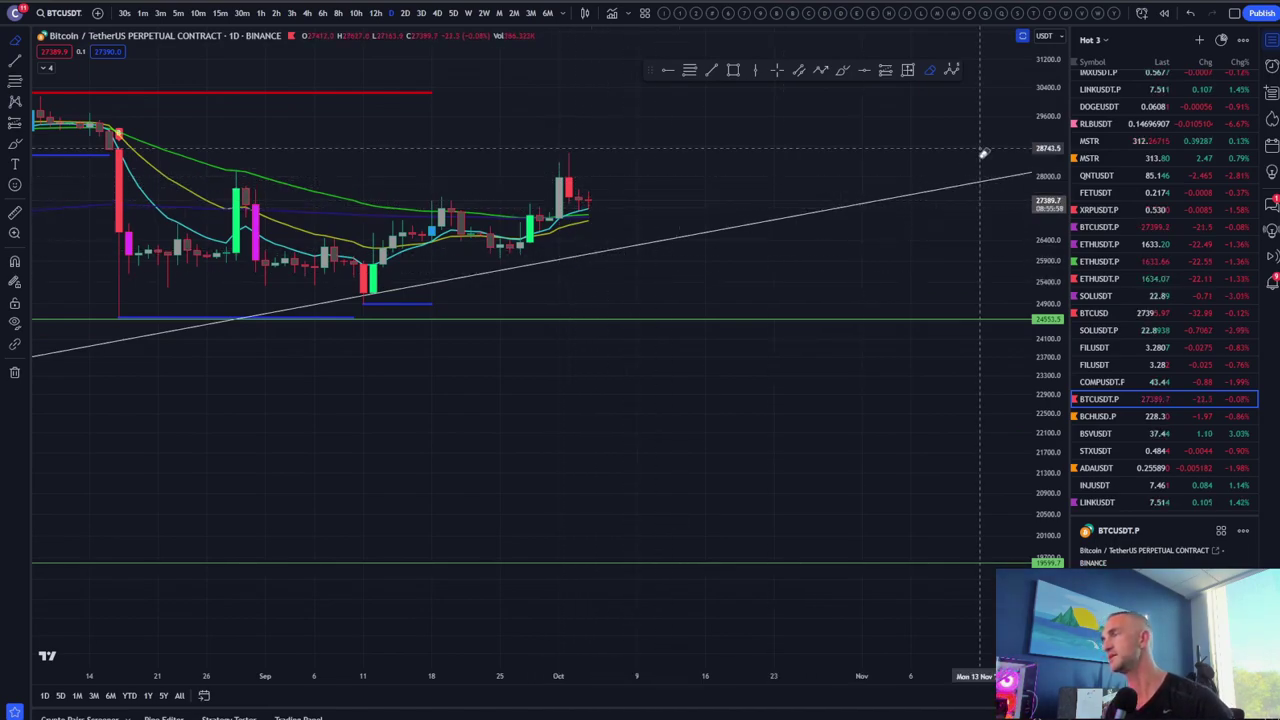
pyautogui.scroll(-2, 983, 155)
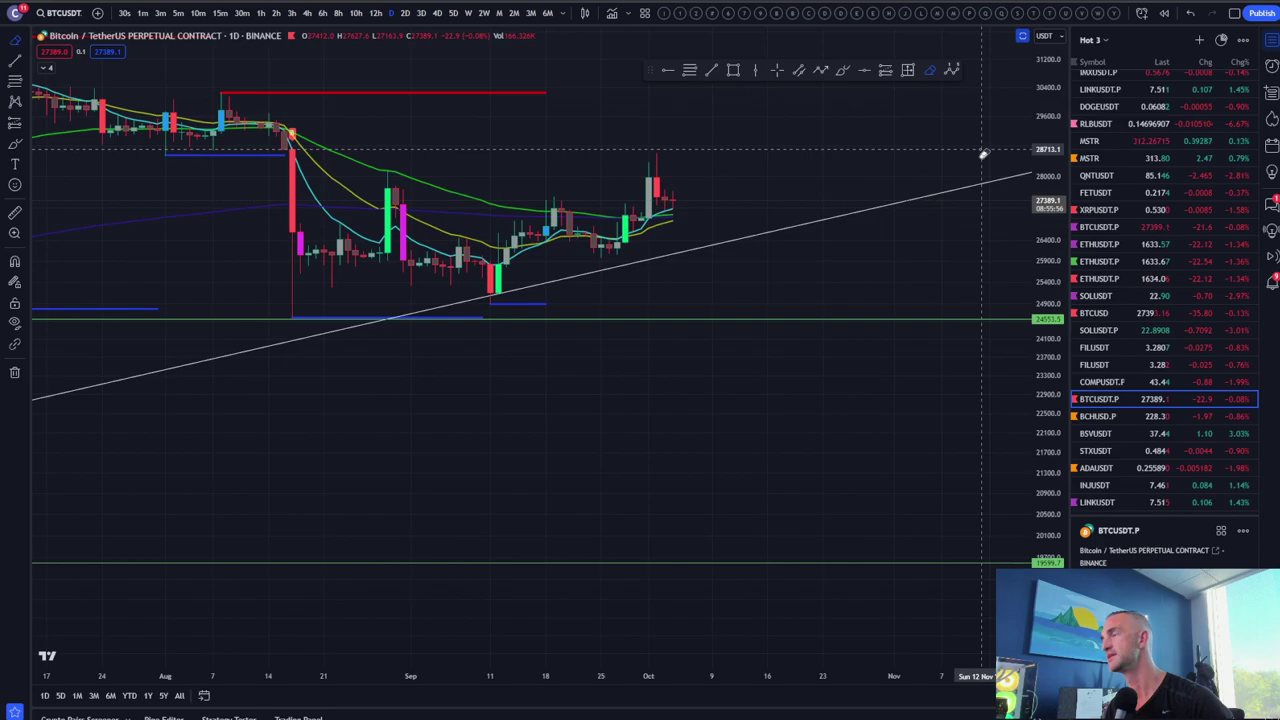
pyautogui.scroll(-2, 983, 155)
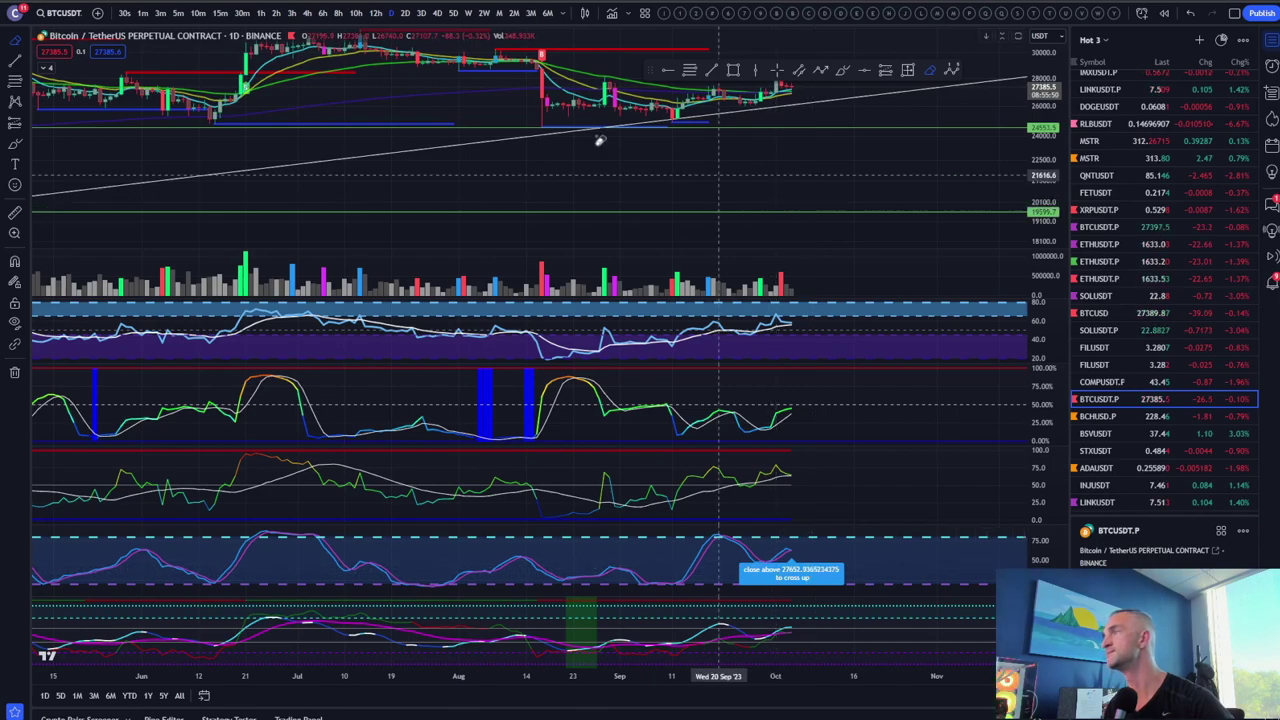
pyautogui.moveTo(791, 167); pyautogui.dragTo(740, 199)
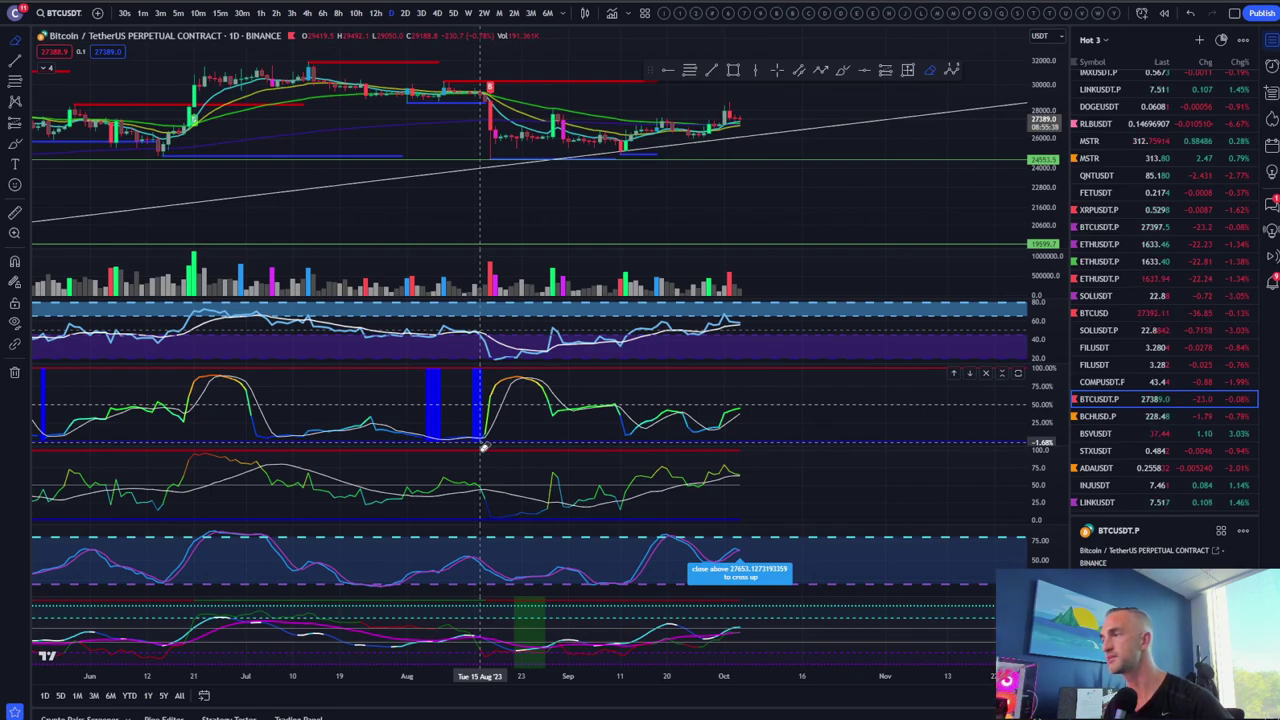
pyautogui.moveTo(482, 447); pyautogui.dragTo(227, 300)
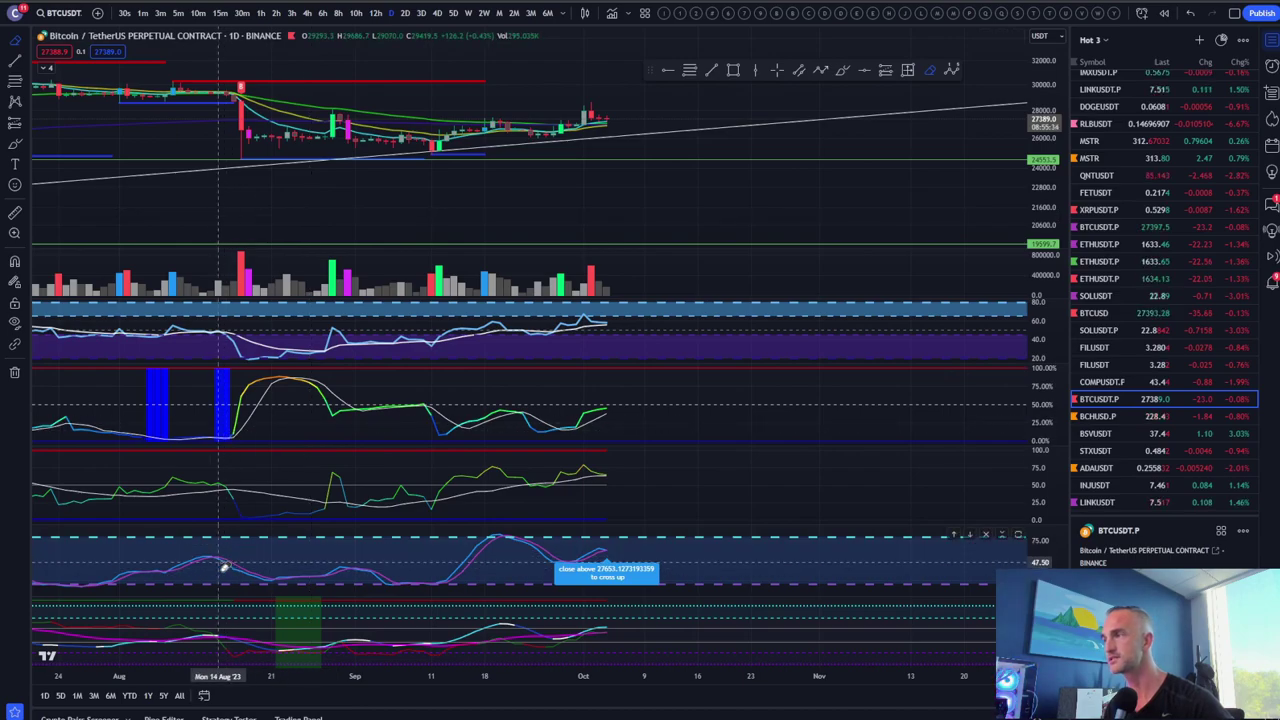
pyautogui.scroll(-6, 227, 562)
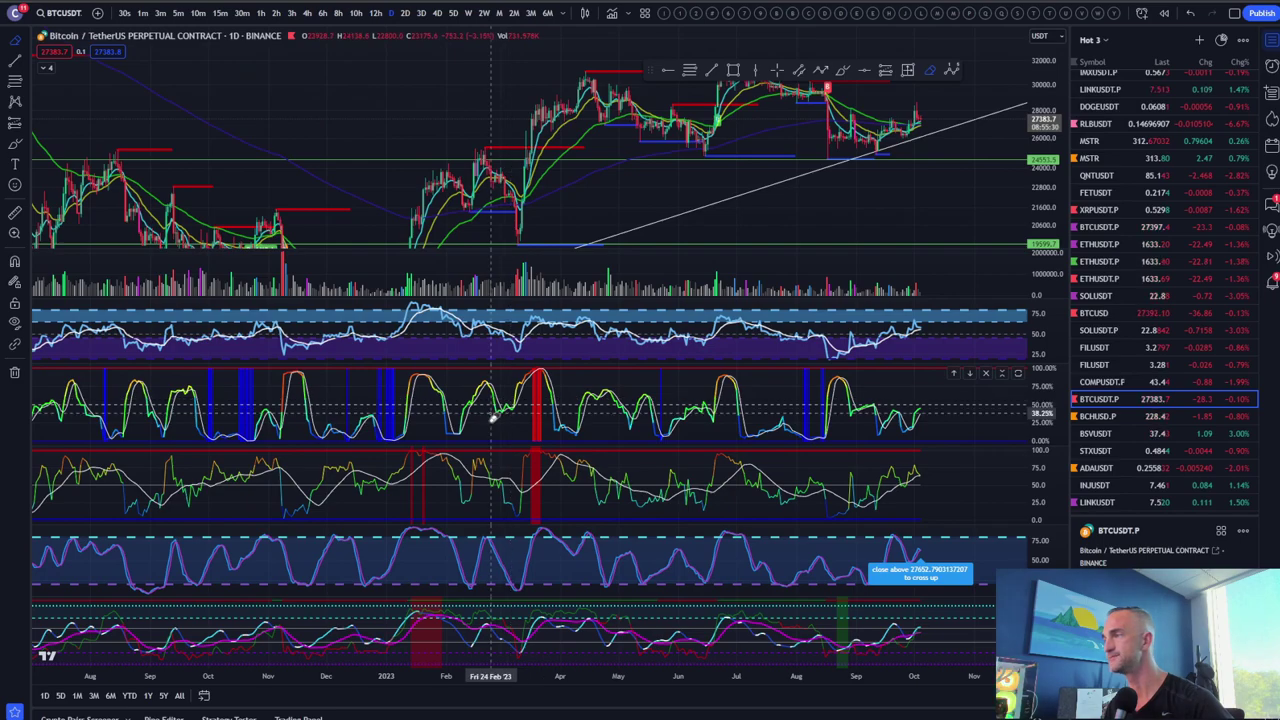
pyautogui.scroll(3, 620, 430)
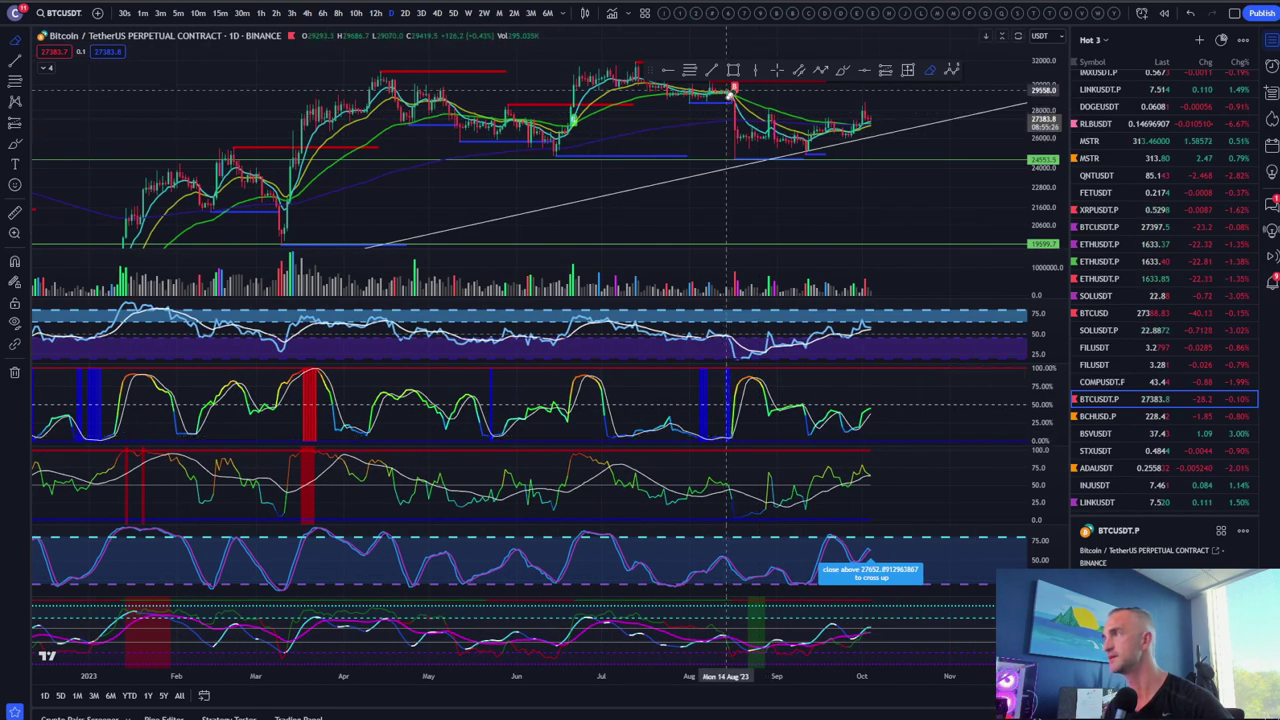
pyautogui.scroll(3, 553, 108)
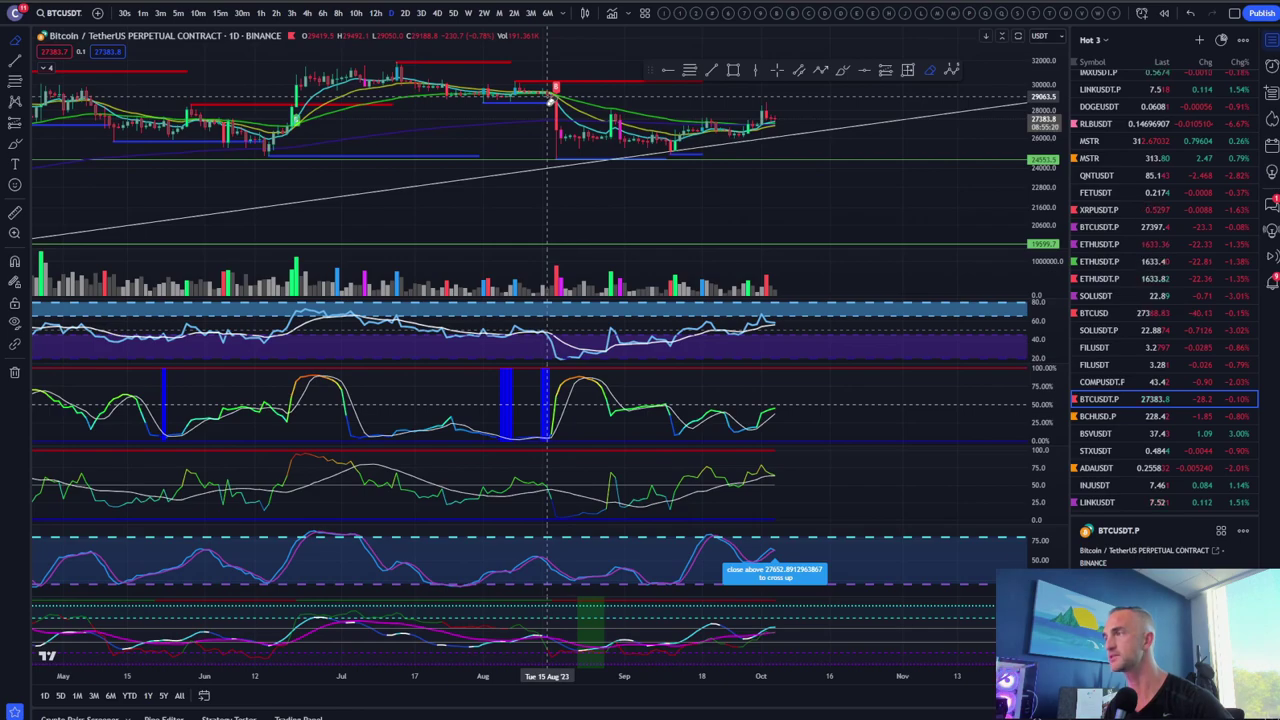
pyautogui.doubleClick(543, 578)
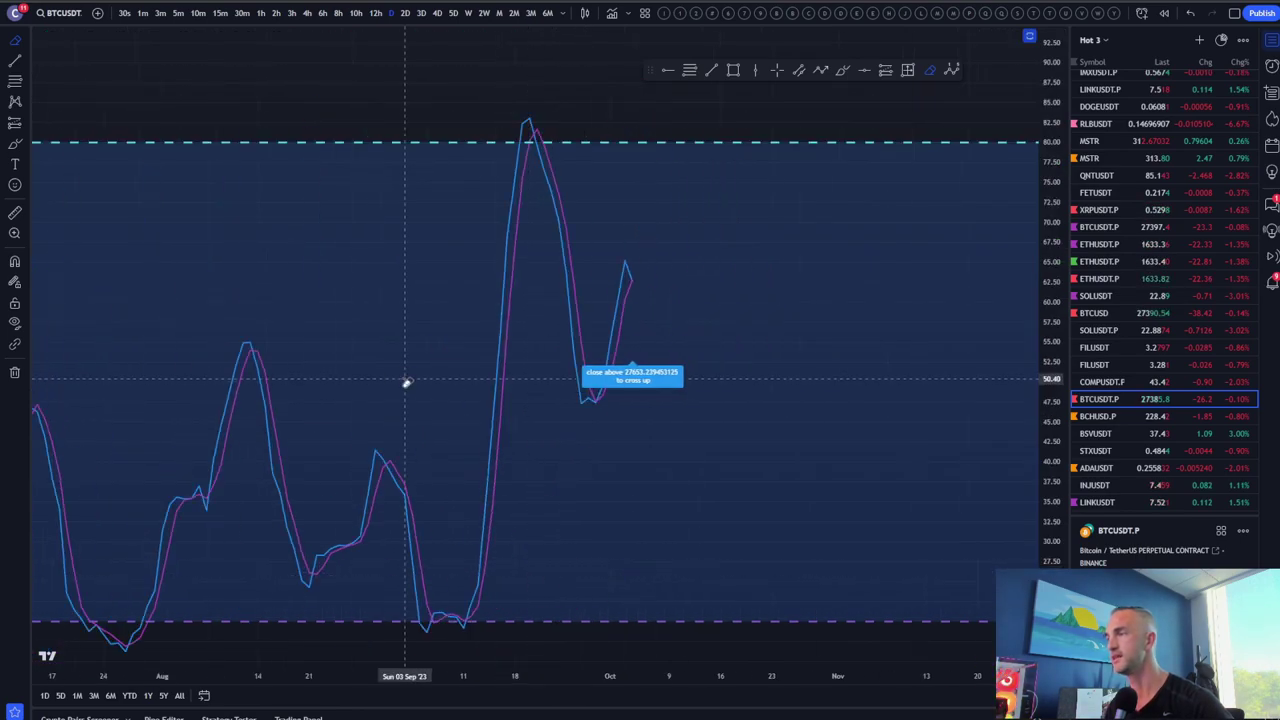
pyautogui.moveTo(405, 381); pyautogui.dragTo(623, 374)
pyautogui.scroll(5, 326, 346)
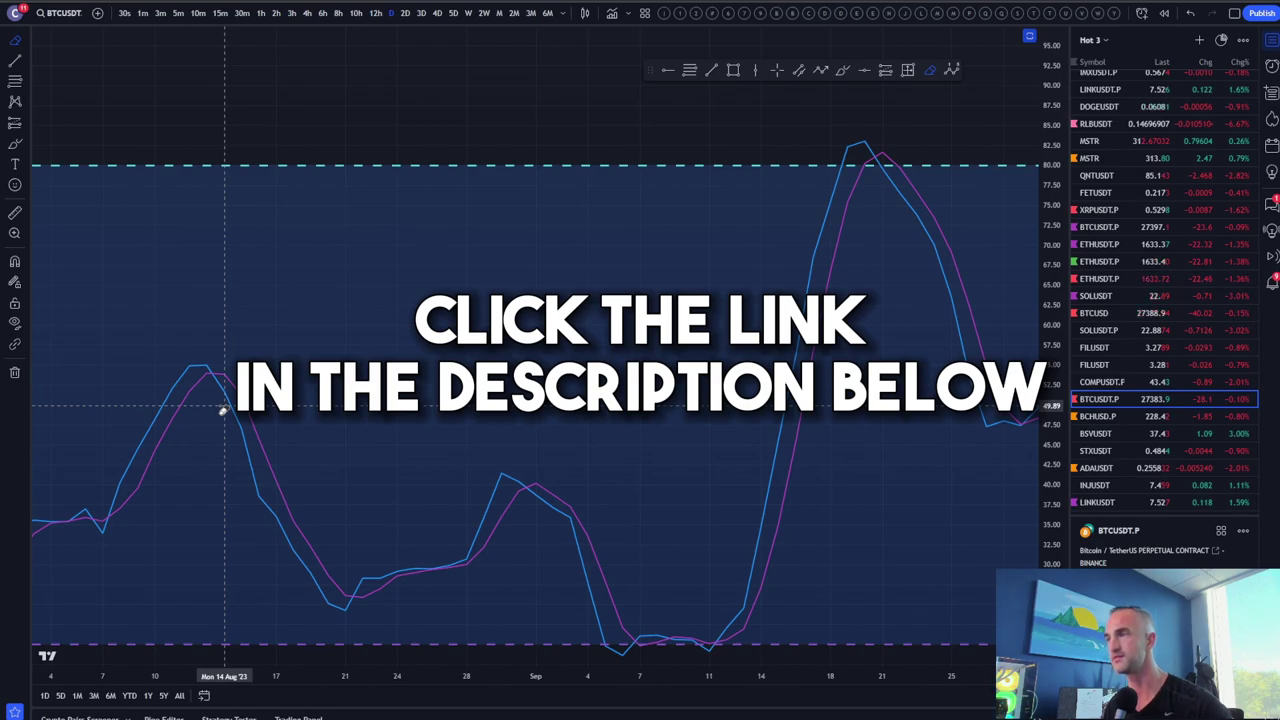
pyautogui.doubleClick(312, 344)
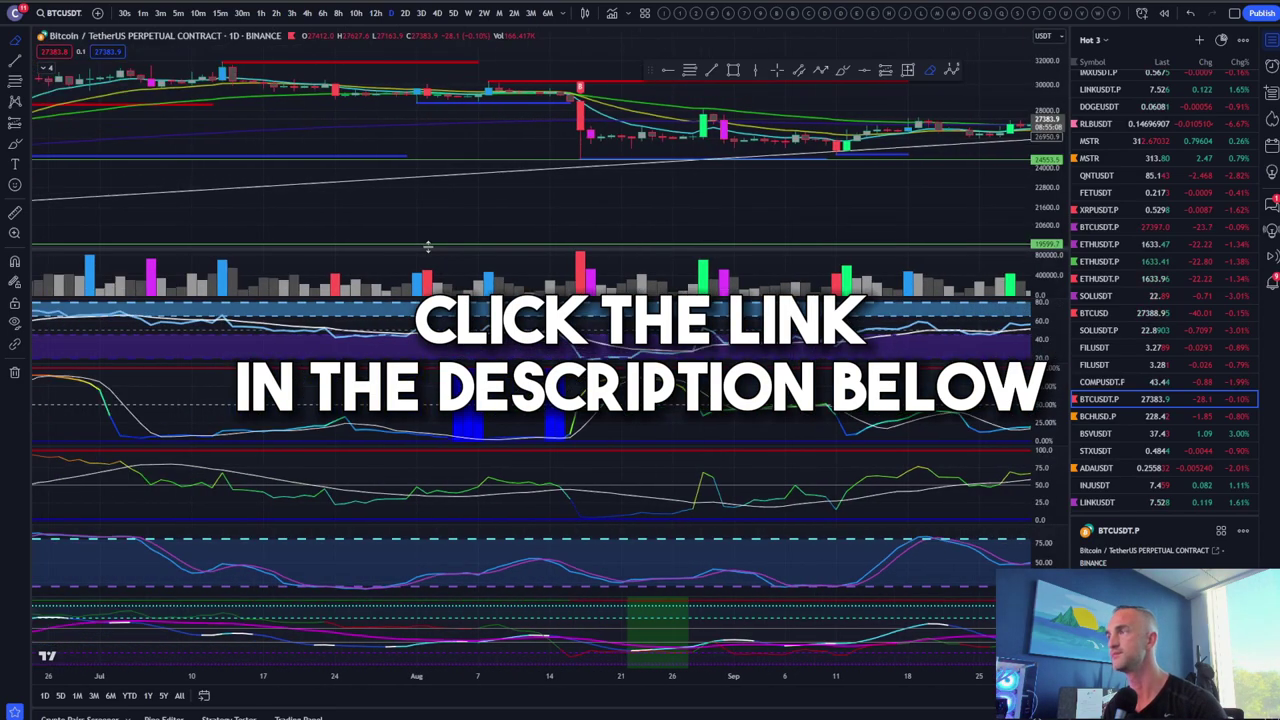
# Enlarge the price pane and switch the chart to the ETHUSDT perpetual
pyautogui.doubleClick(686, 214)
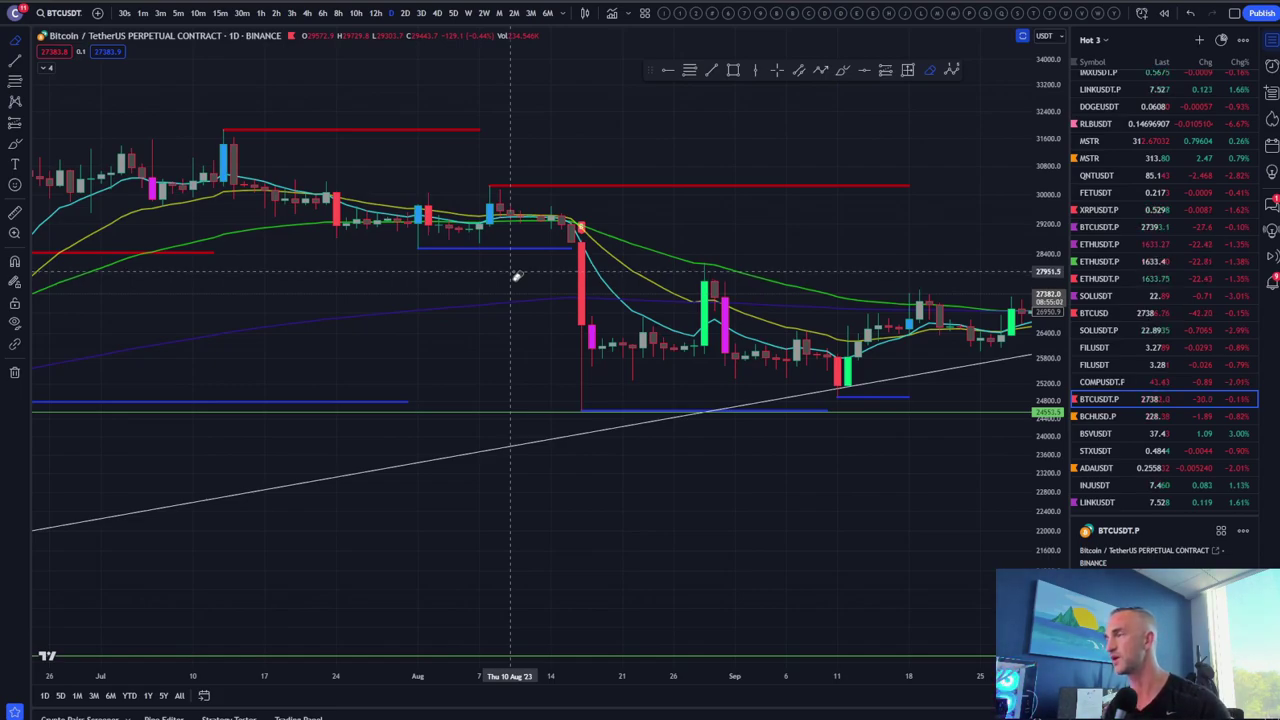
pyautogui.hscroll(5, 700, 250)
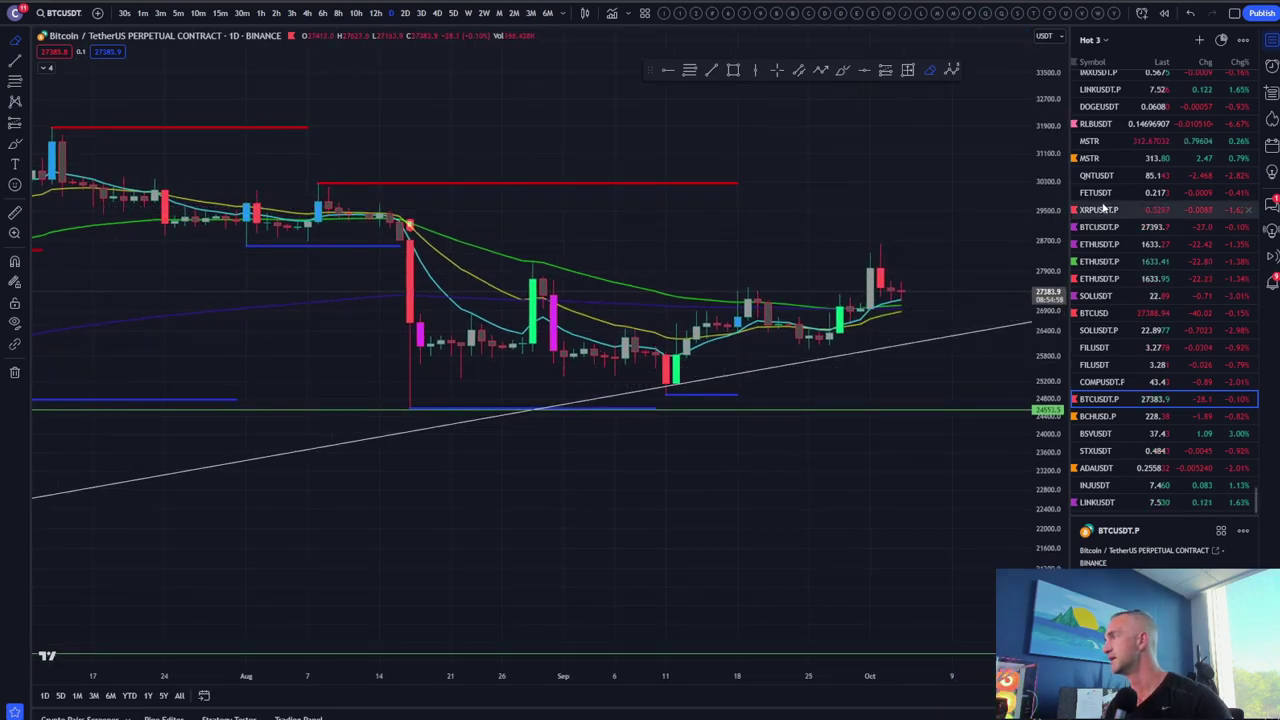
pyautogui.click(1100, 244)
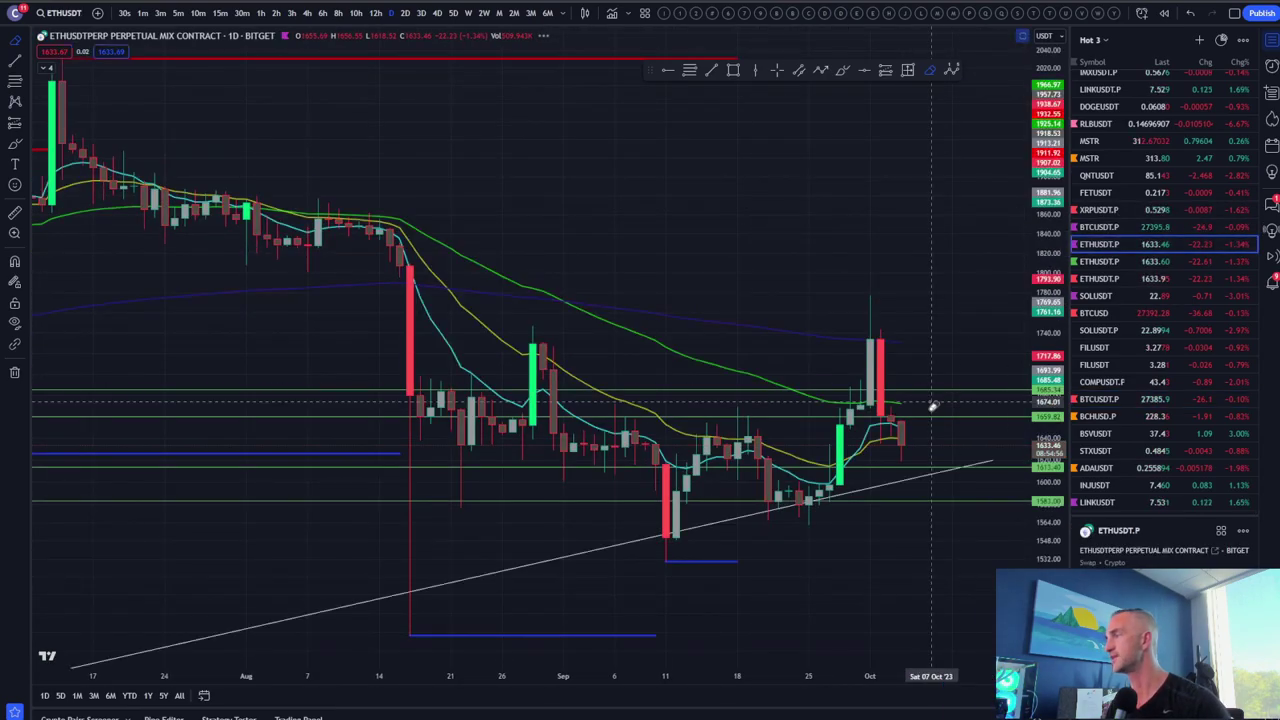
pyautogui.scroll(2, 815, 483)
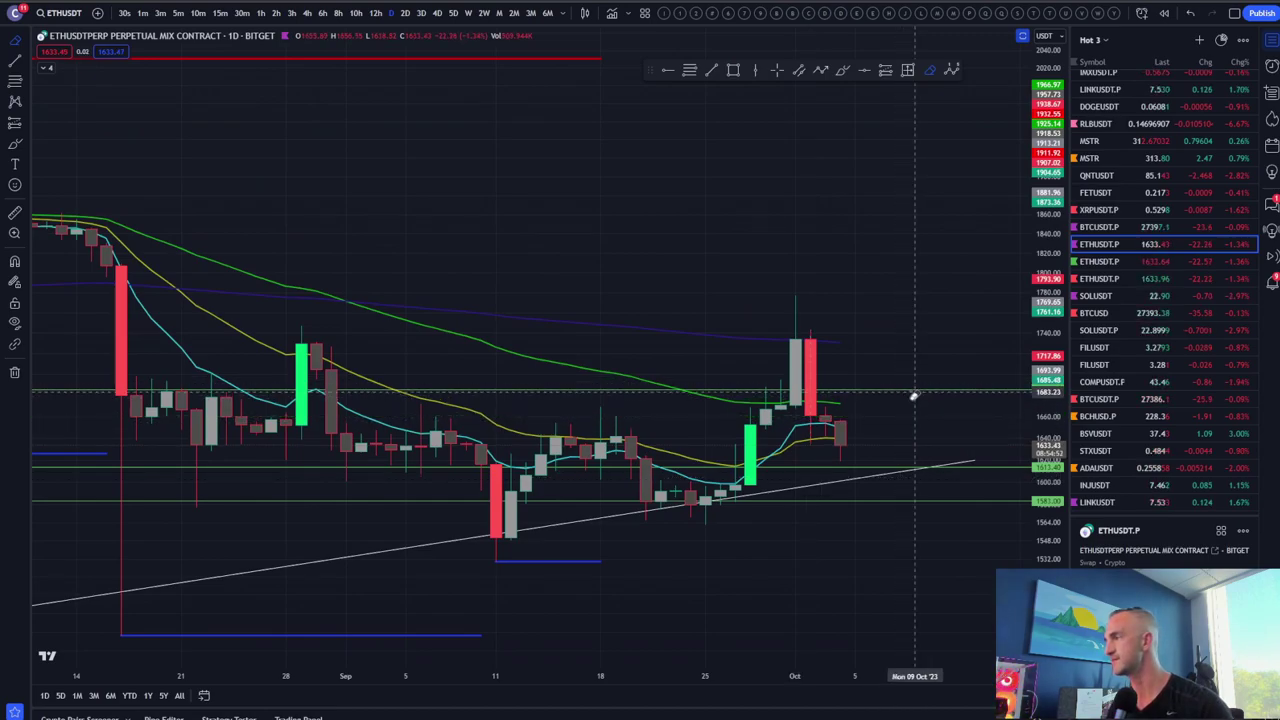
pyautogui.scroll(-2, 1020, 455)
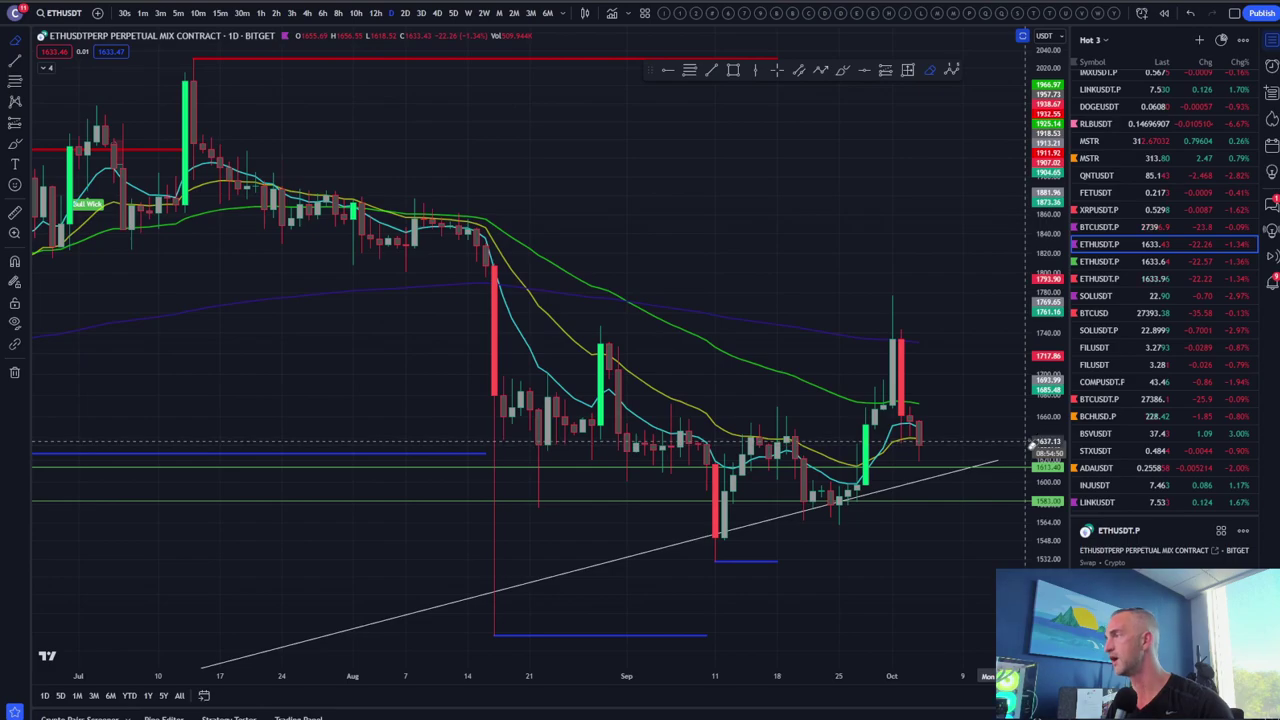
# Return to the BTCUSDT perpetual, then load the Coinbase Bitcoin / U.S. Dollar daily chart
pyautogui.press('Up')
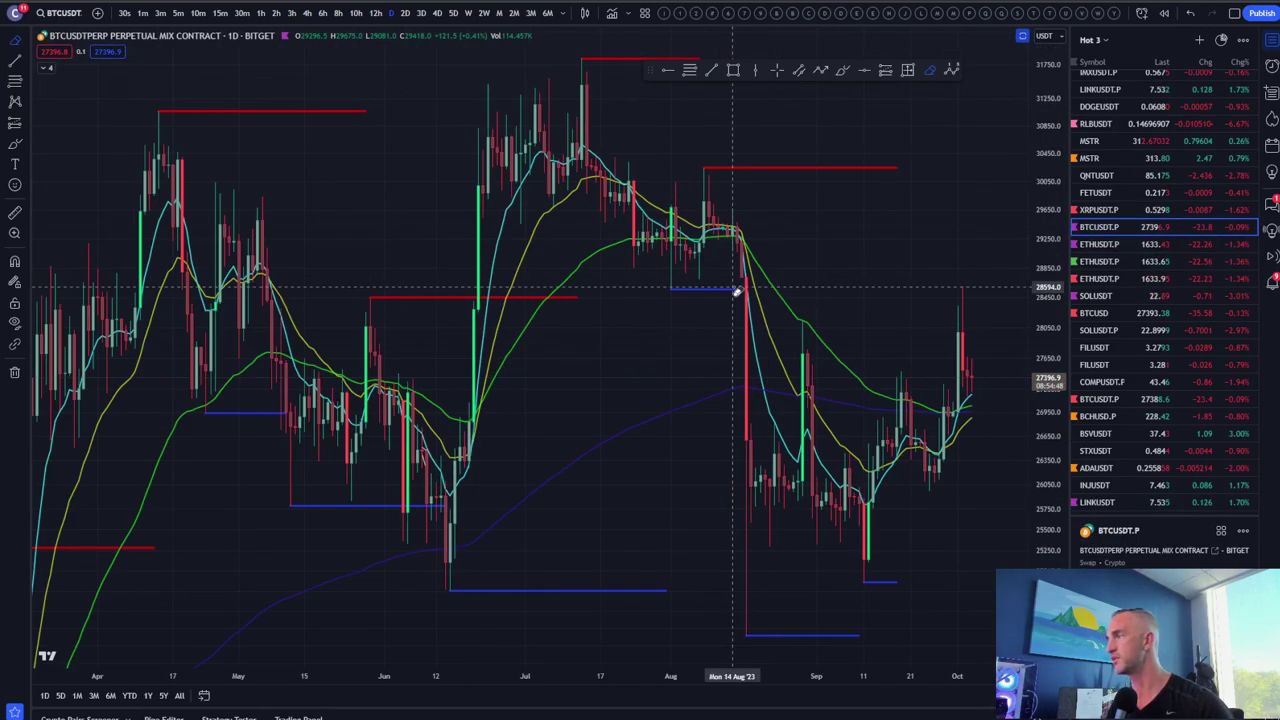
pyautogui.scroll(-3, 737, 291)
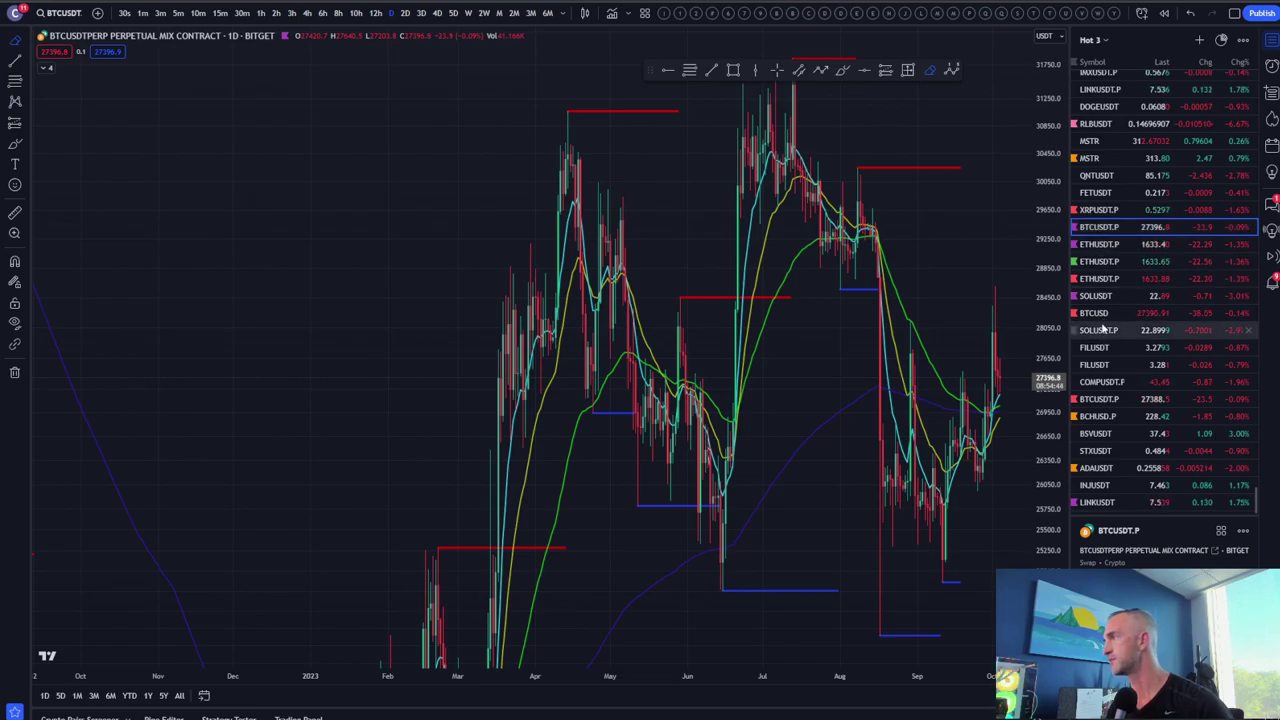
pyautogui.click(1100, 314)
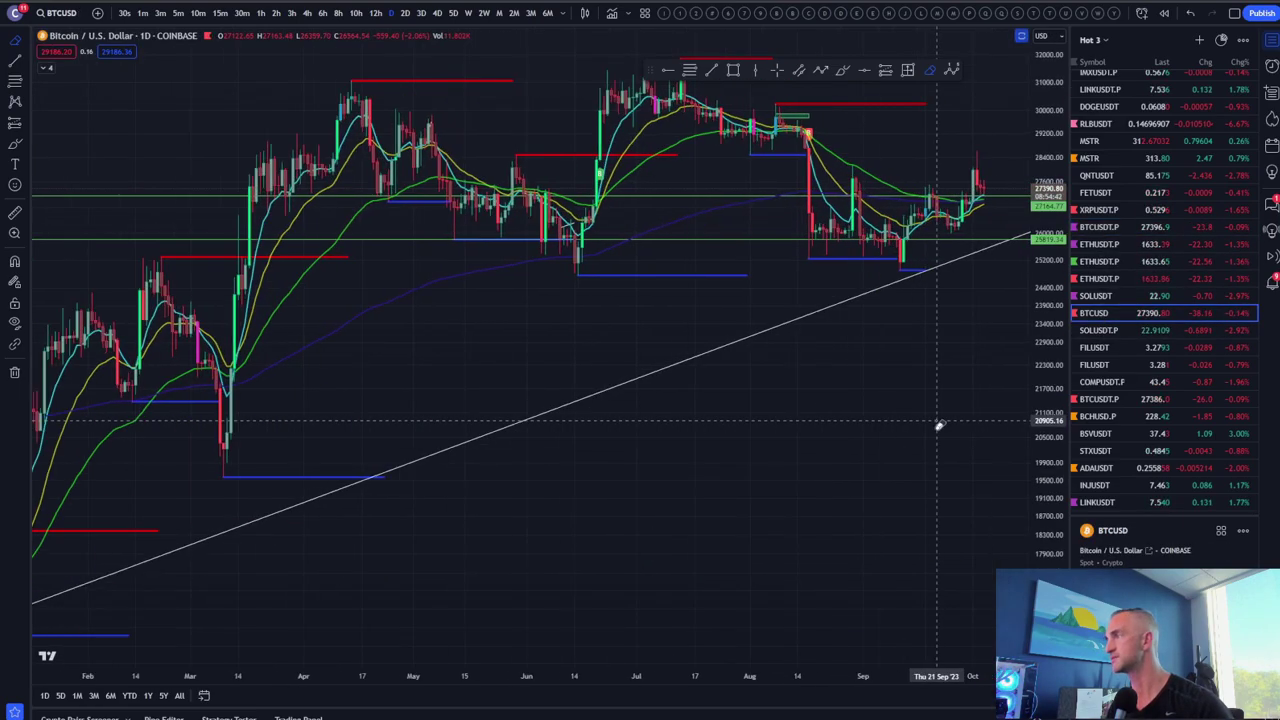
pyautogui.scroll(3, 938, 425)
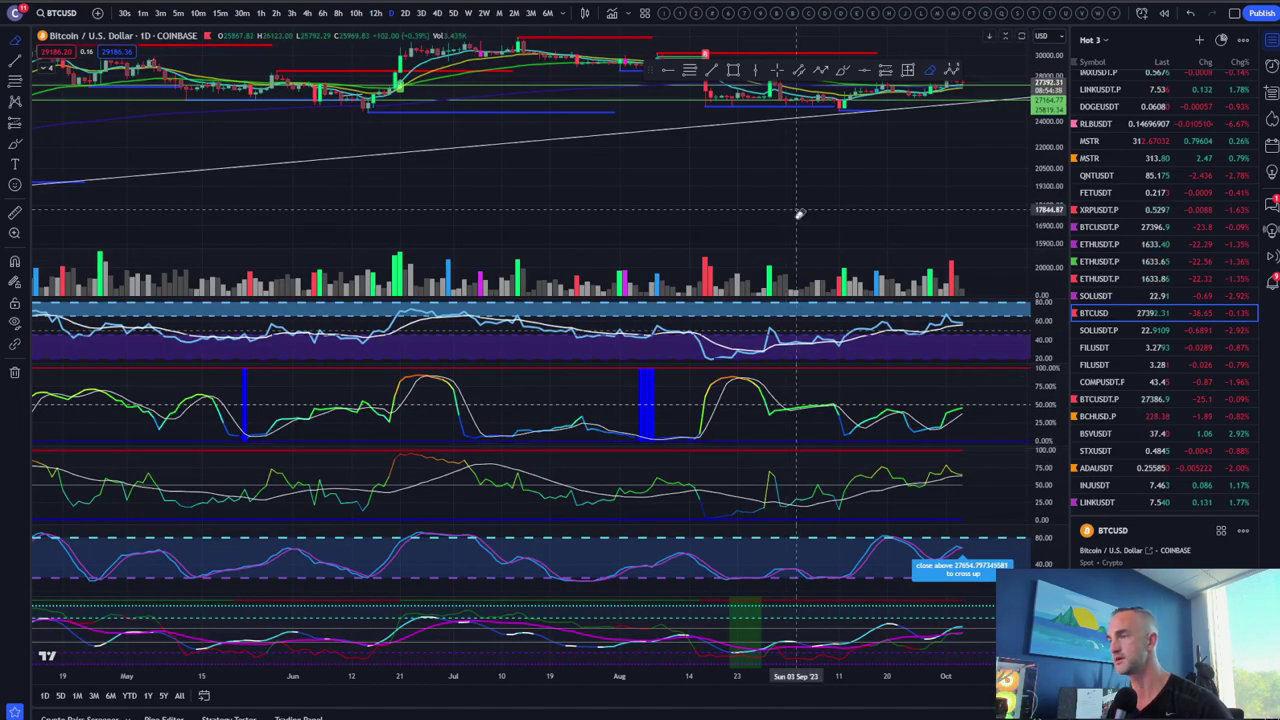
# Switch to the 15-minute Bybit BTCUSD perpetual layout and enlarge the first oscillator pane
pyautogui.click(760, 13)
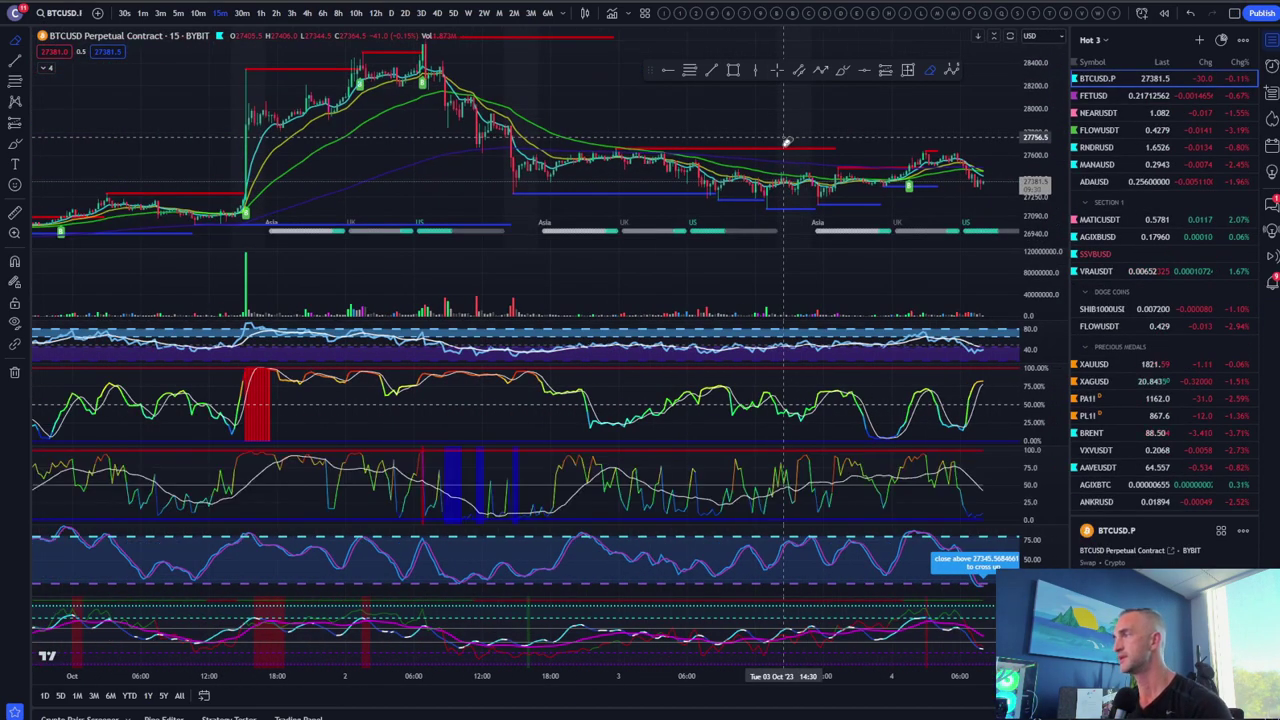
pyautogui.moveTo(1003, 322); pyautogui.dragTo(1003, 280)
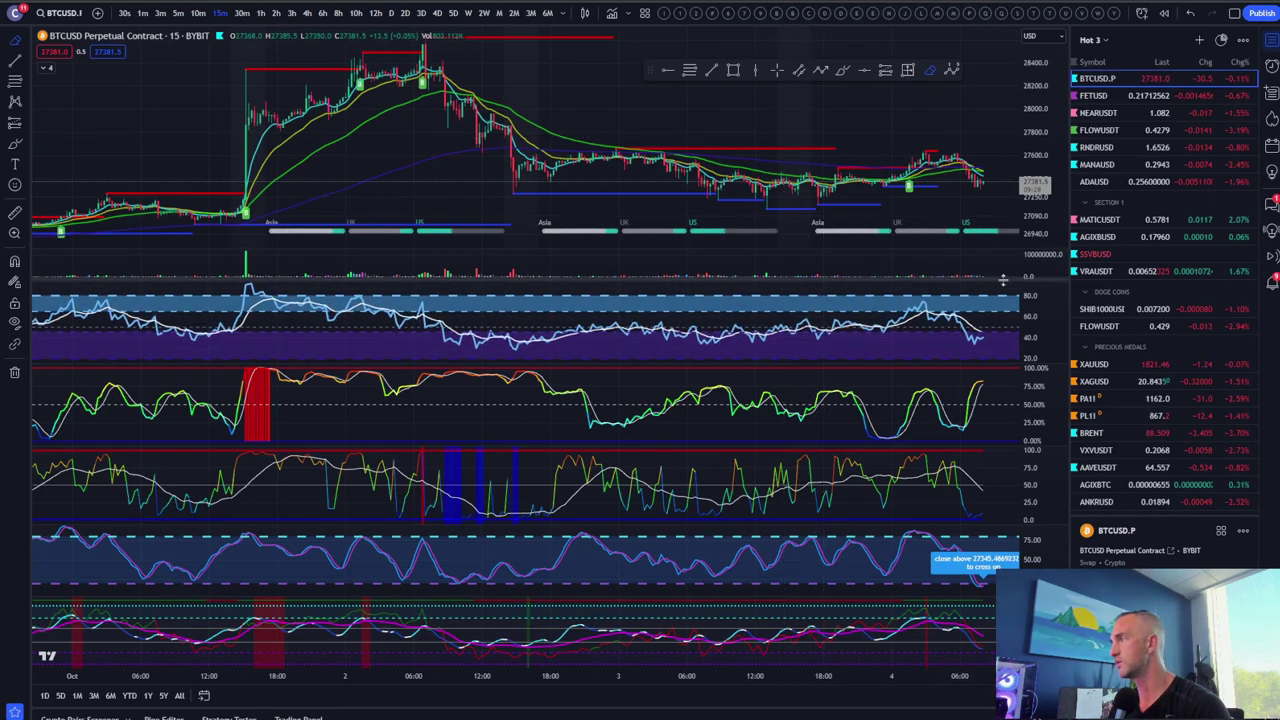
pyautogui.scroll(3, 877, 375)
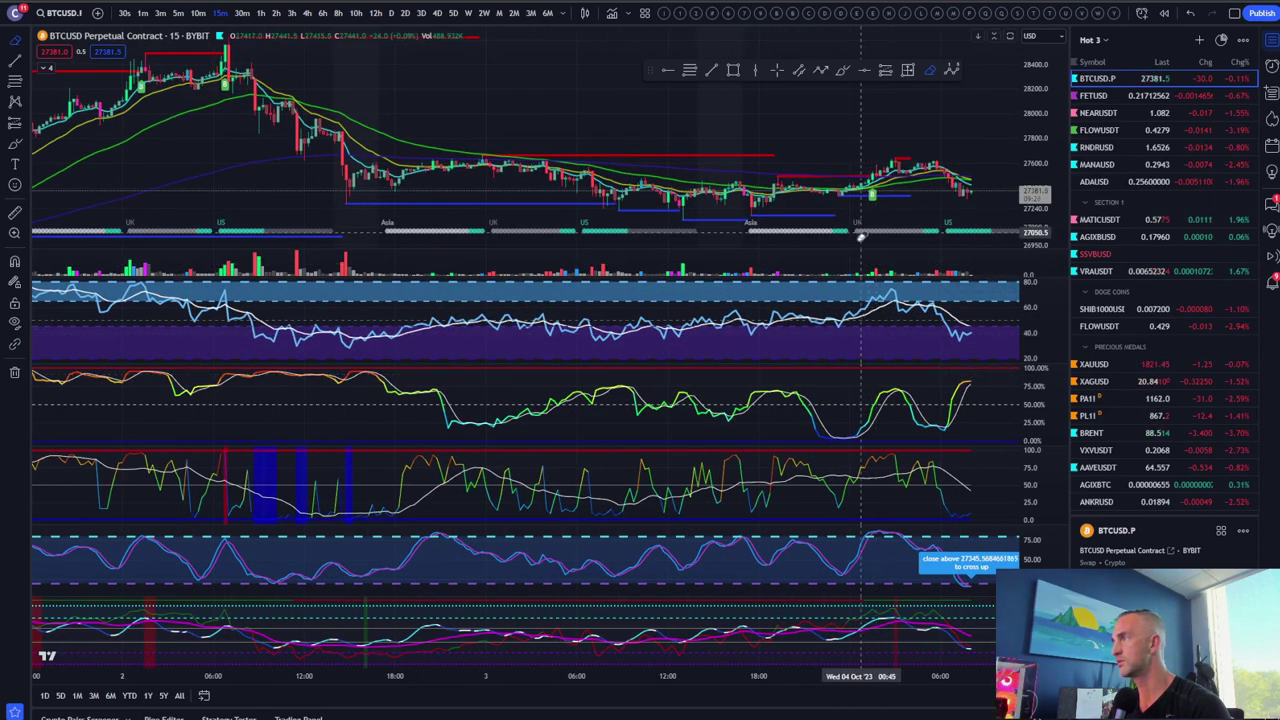
pyautogui.scroll(-3, 858, 230)
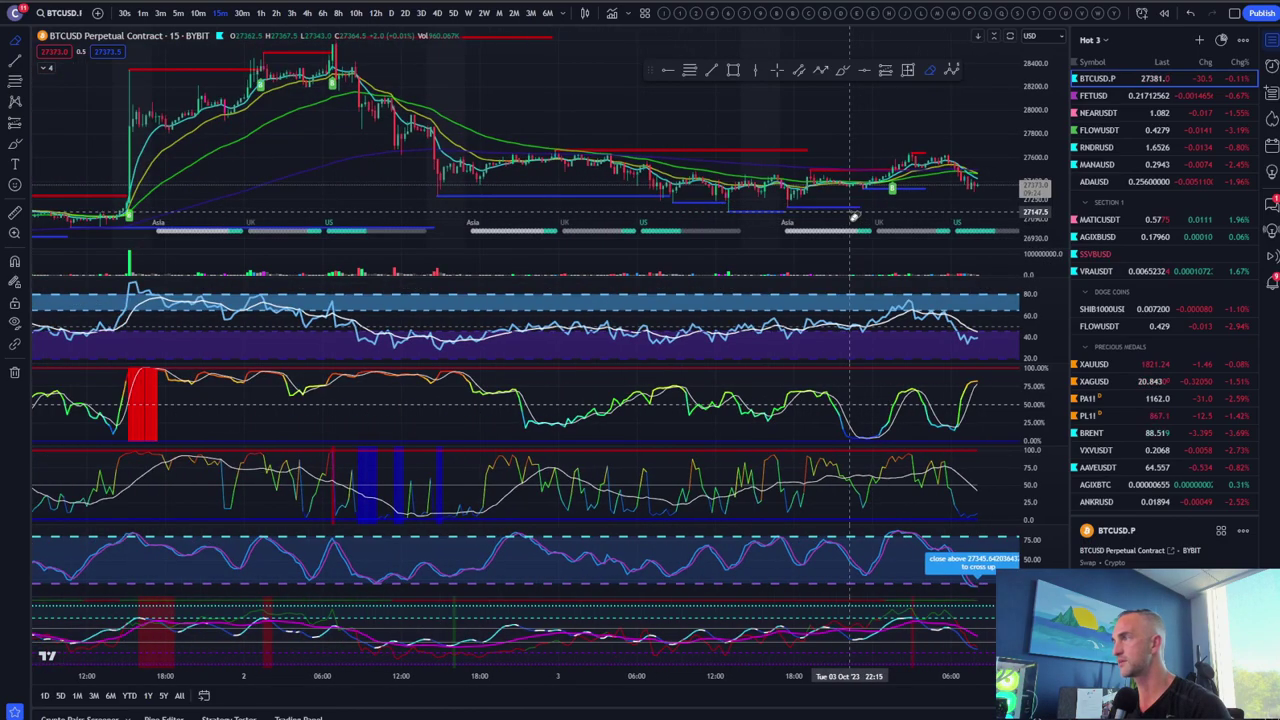
pyautogui.scroll(-2, 855, 216)
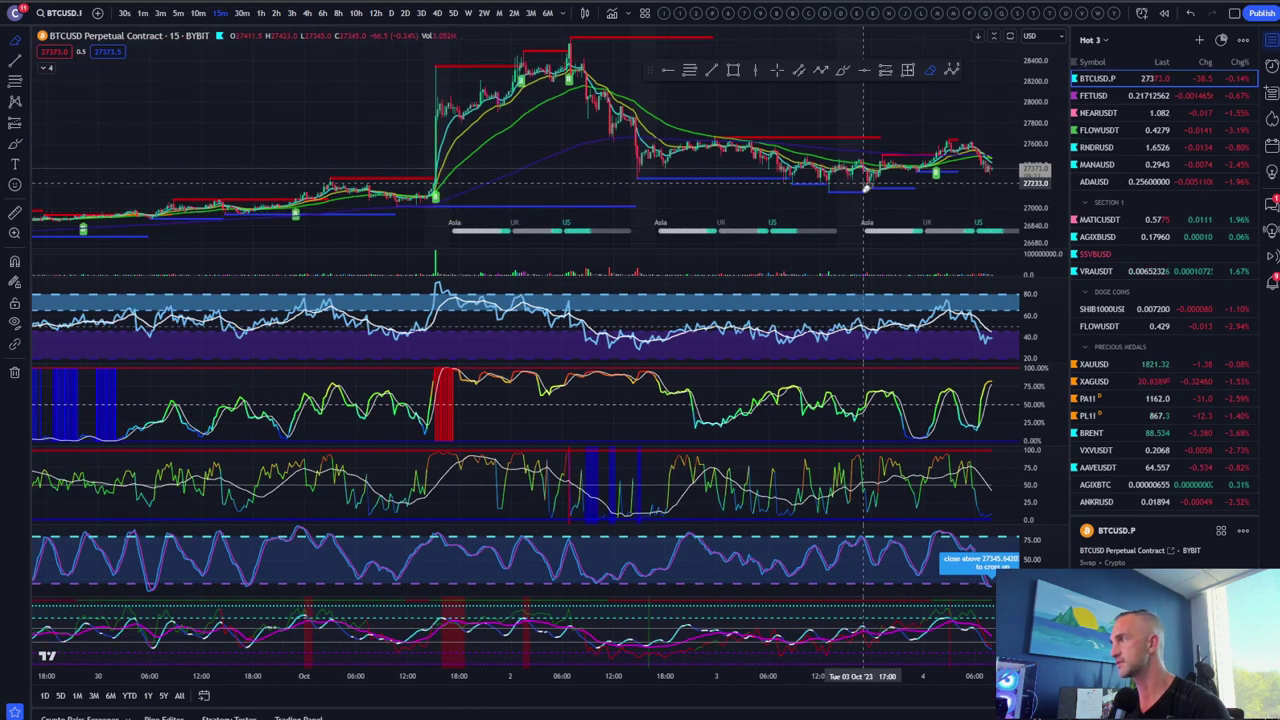
pyautogui.scroll(-3, 855, 205)
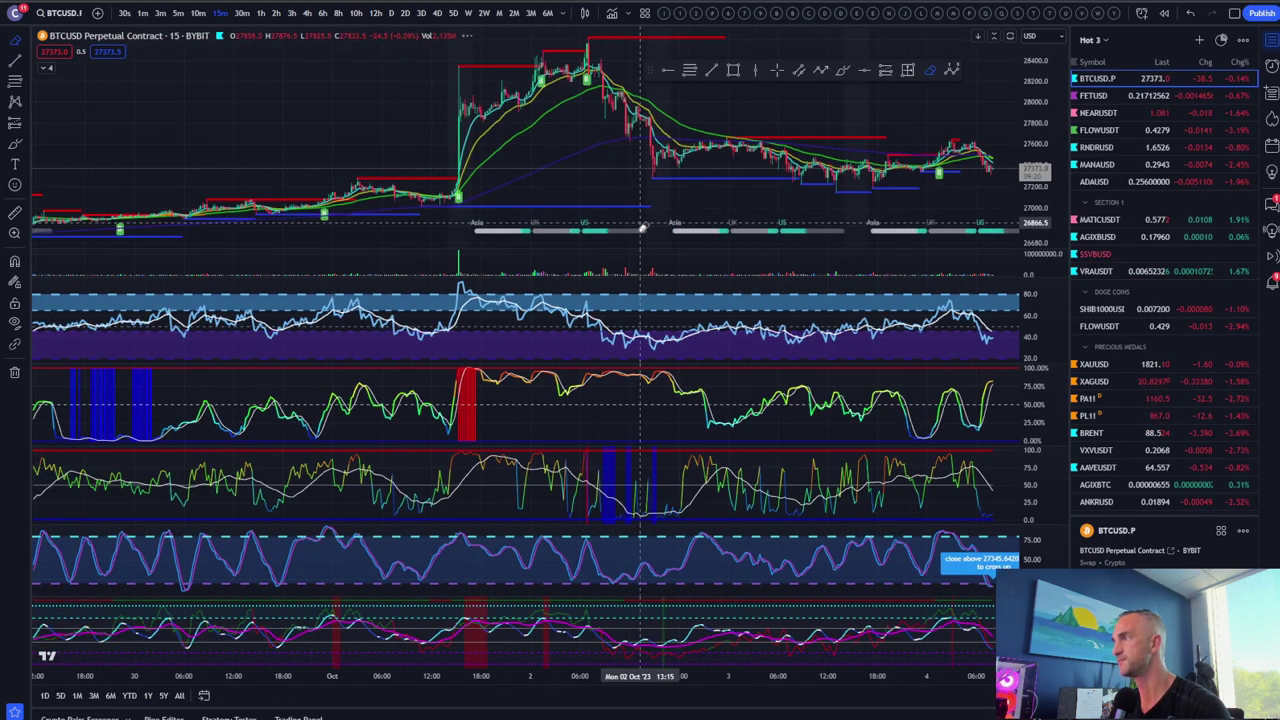
# Pan to show bars up to 4 Oct and maximize the price pane over the indicators
pyautogui.moveTo(669, 200); pyautogui.dragTo(583, 200)
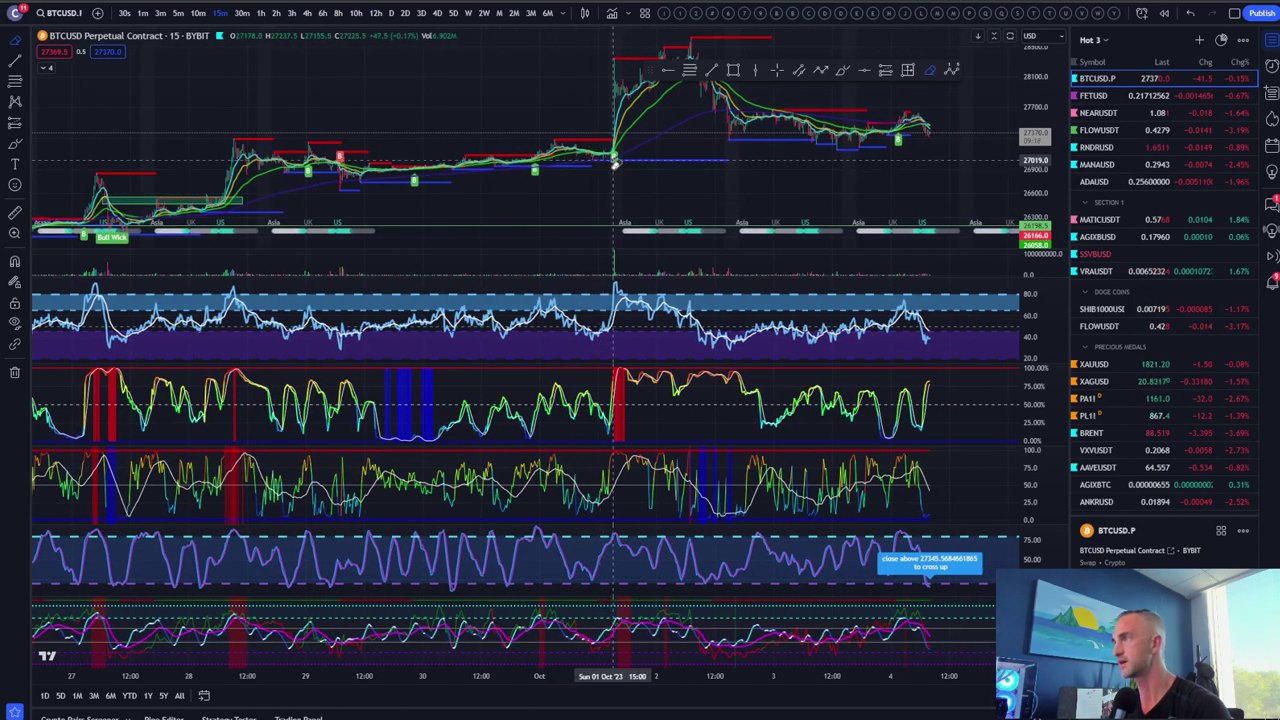
pyautogui.doubleClick(457, 206)
pyautogui.scroll(2, 412, 340)
pyautogui.scroll(-2, 407, 372)
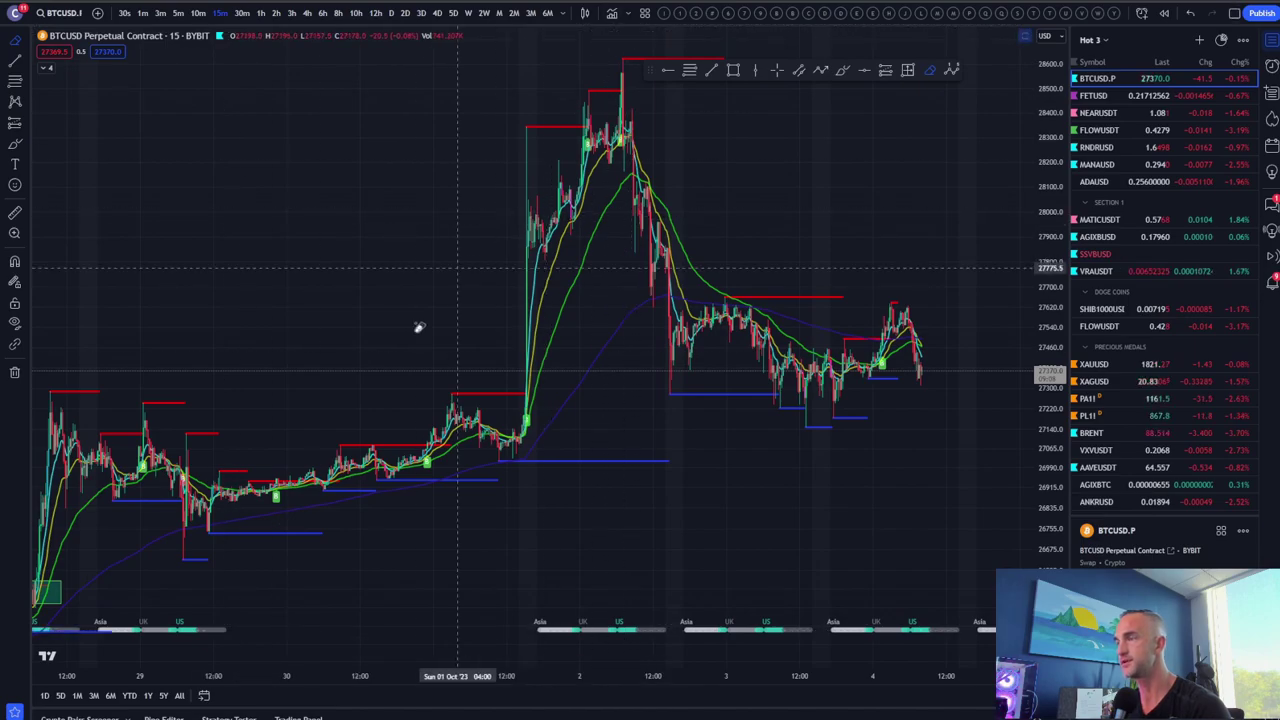
pyautogui.click(612, 14)
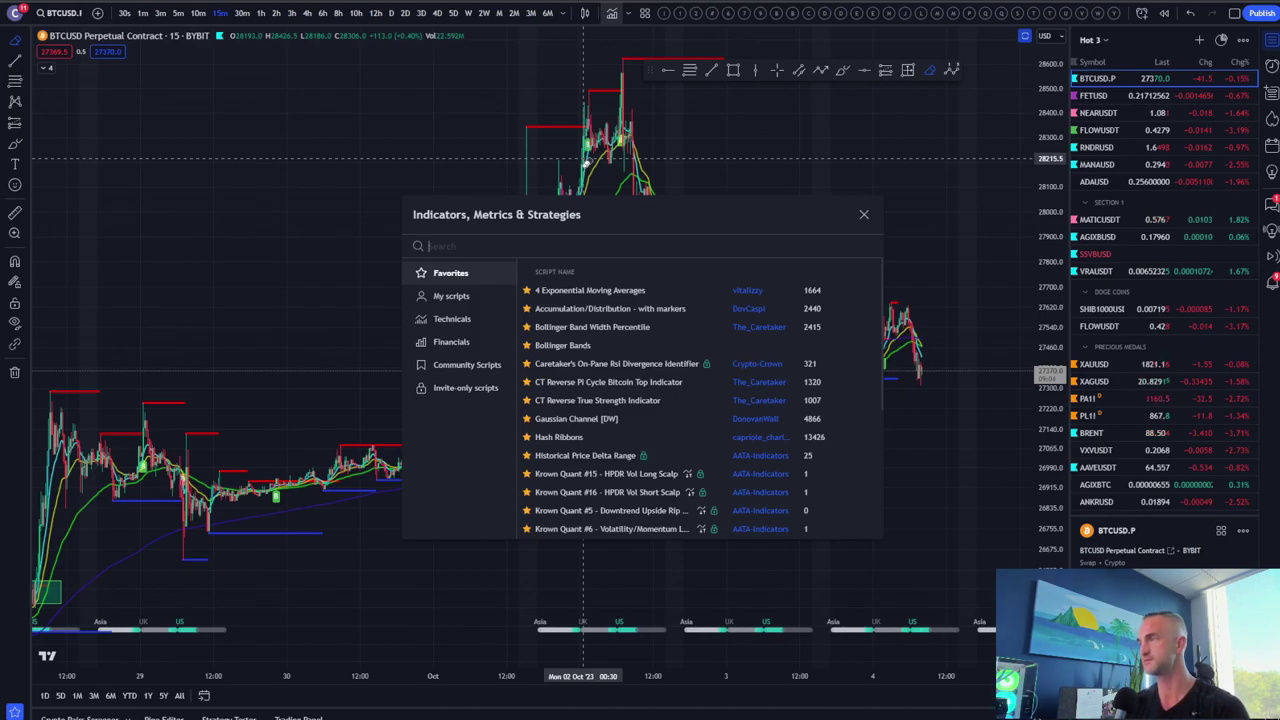
pyautogui.write('market')
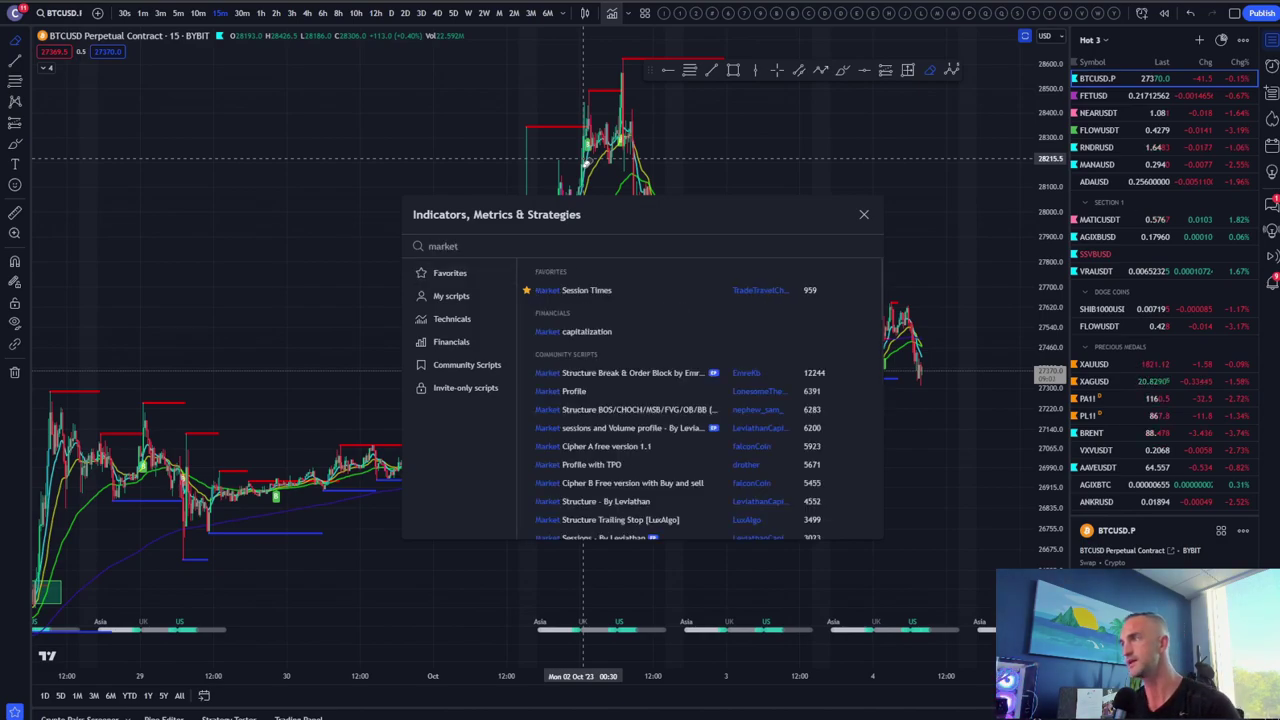
pyautogui.click(863, 215)
pyautogui.scroll(-3, 602, 655)
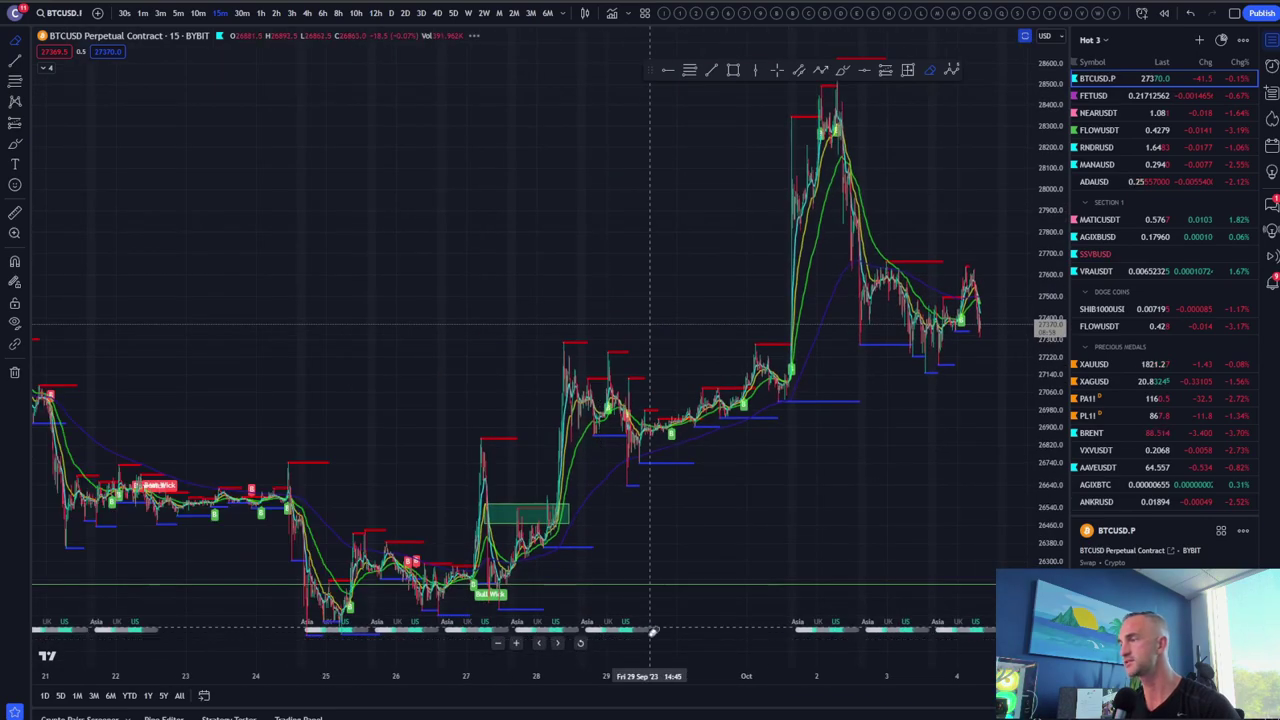
pyautogui.scroll(3, 620, 635)
pyautogui.click(516, 643)
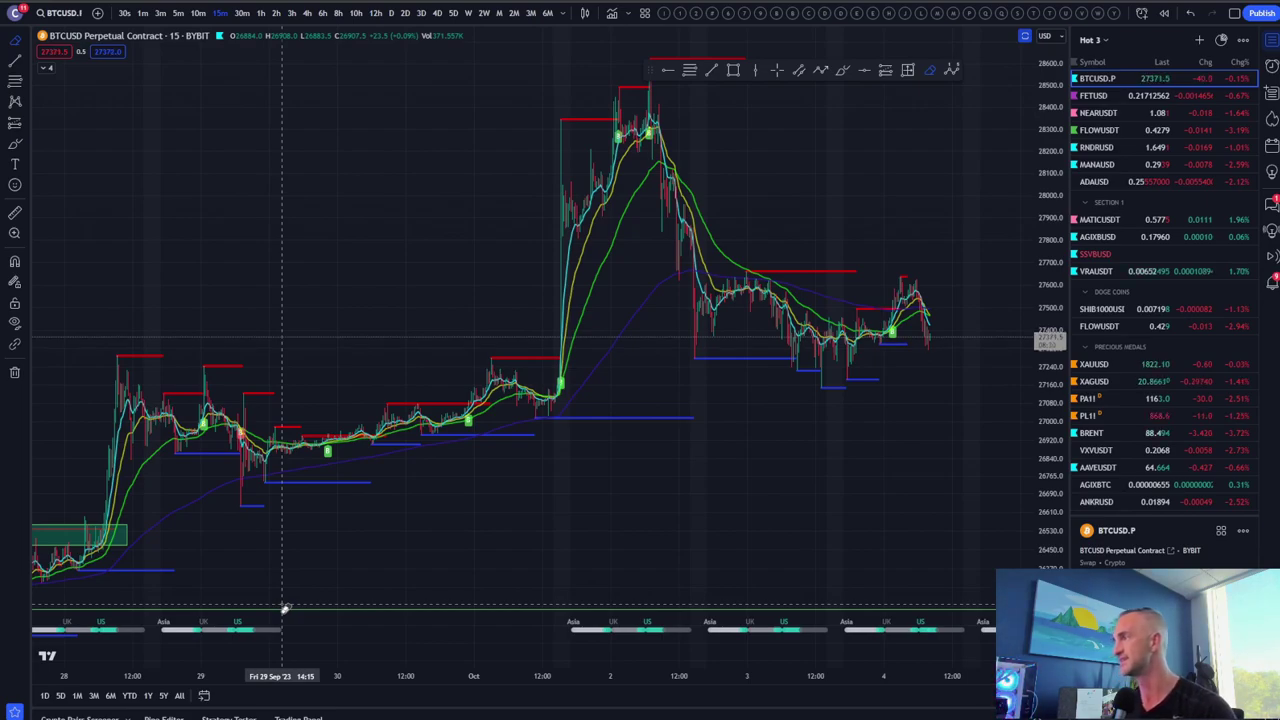
# Zoom the 15-minute chart onto the 1–2 October rally and select the Measure tool
pyautogui.scroll(-2, 514, 606)
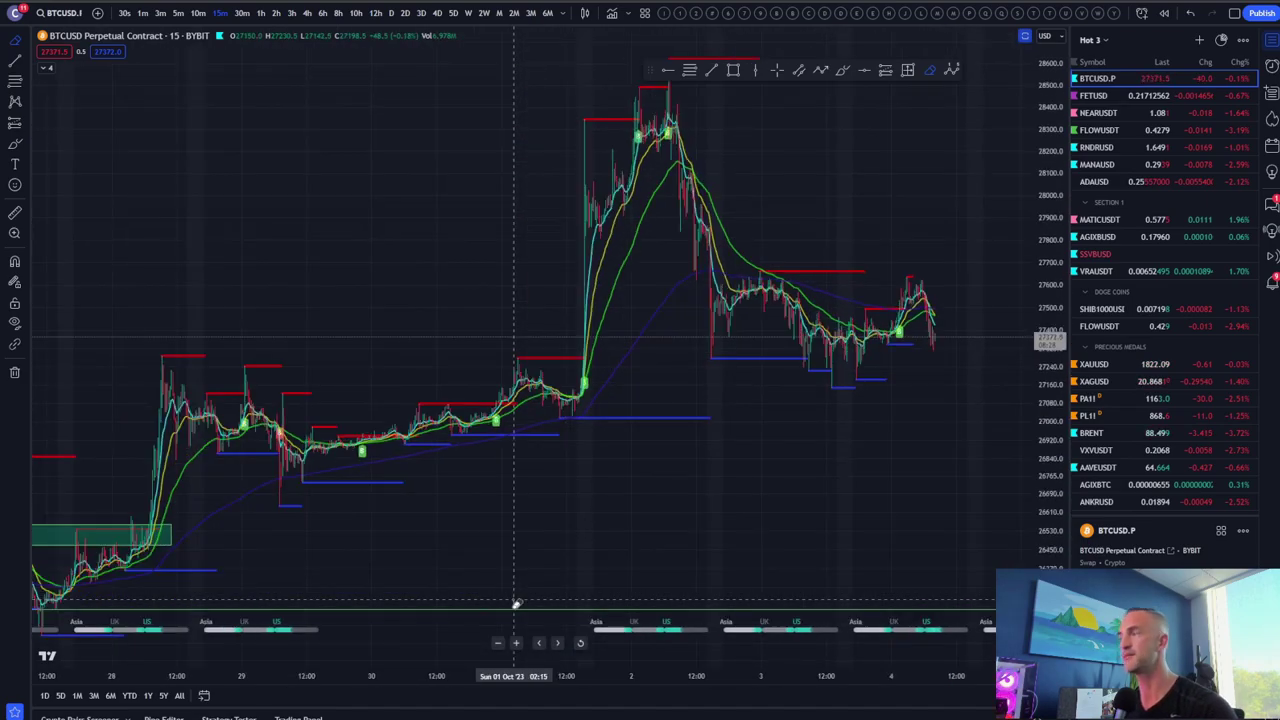
pyautogui.scroll(-1, 514, 606)
pyautogui.scroll(-2, 514, 606)
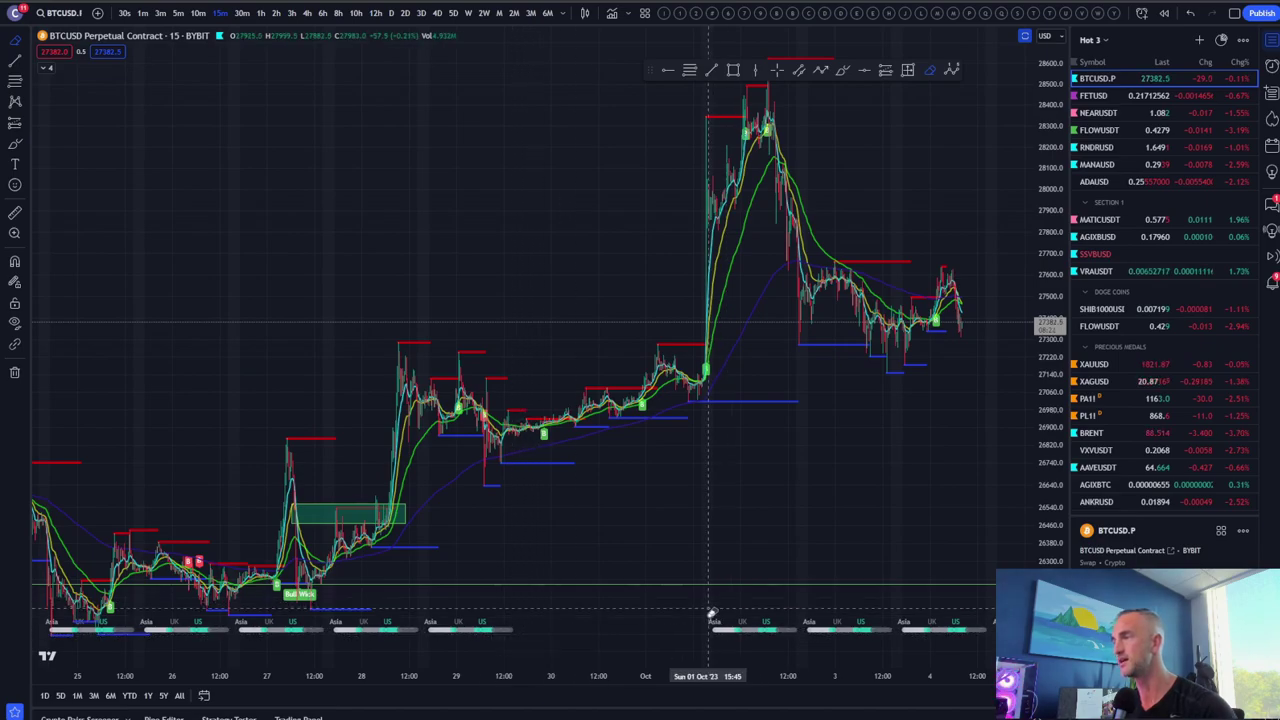
pyautogui.scroll(3, 711, 611)
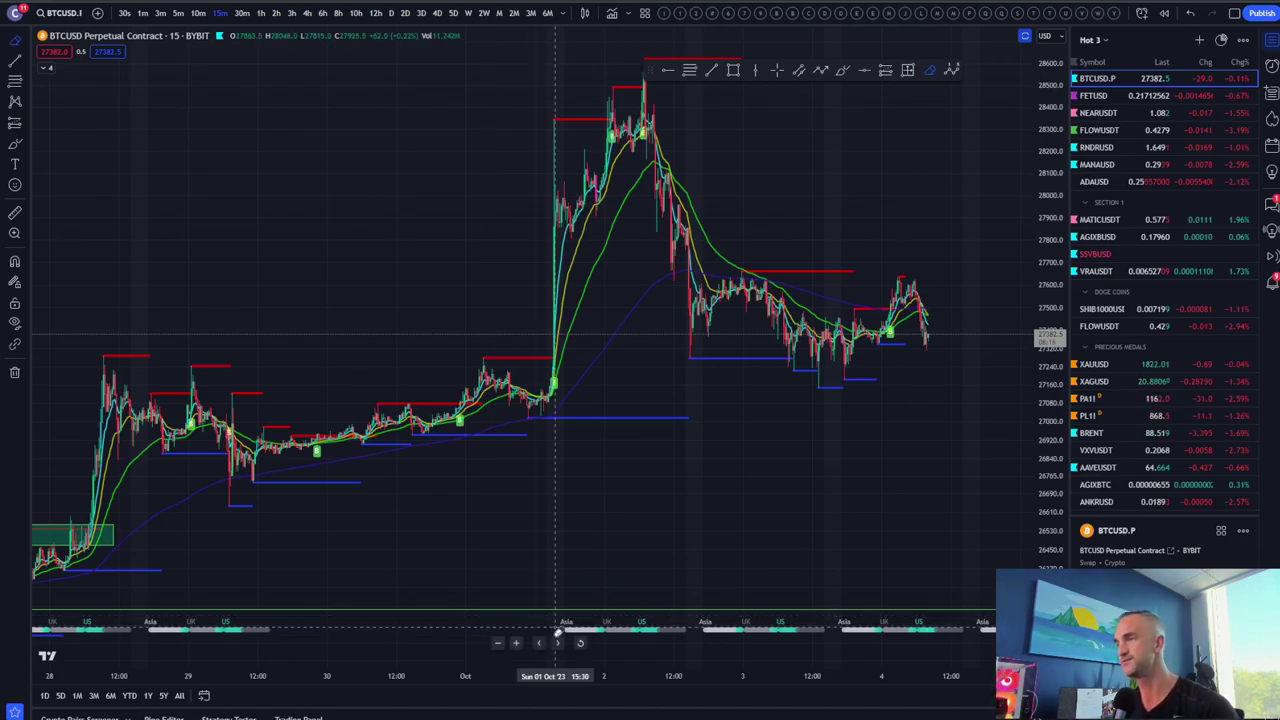
pyautogui.scroll(-3, 549, 631)
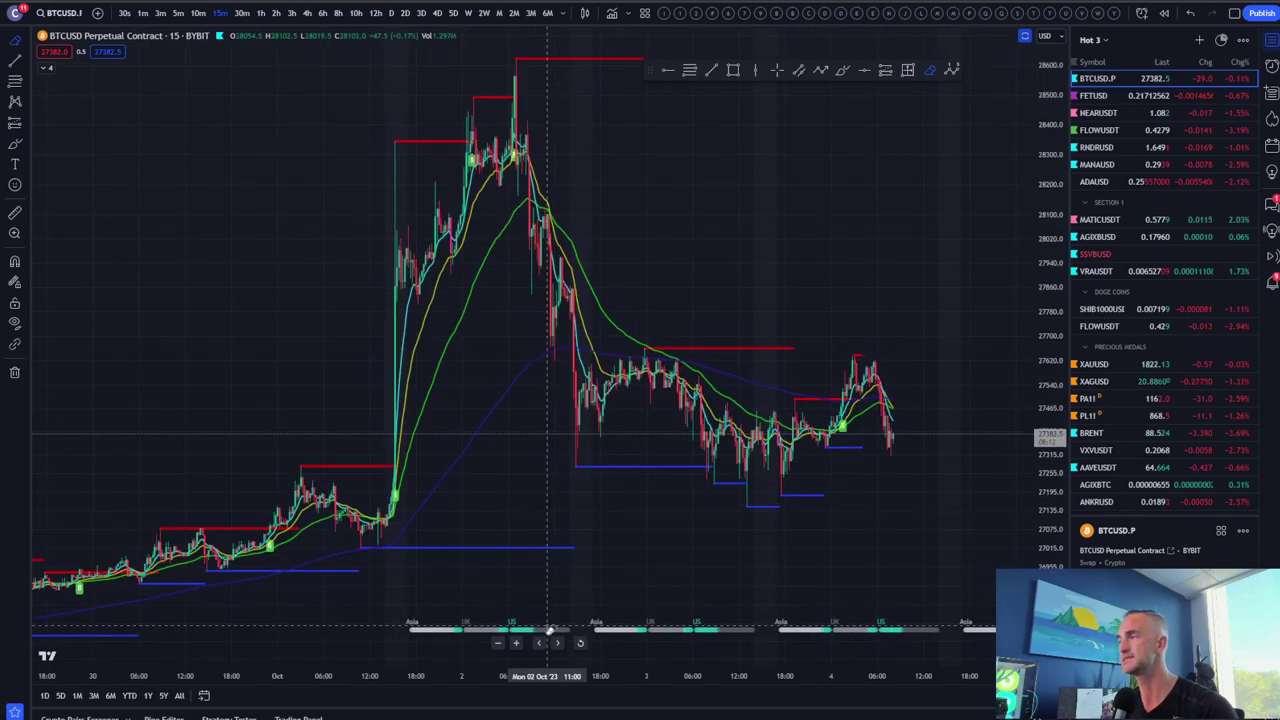
pyautogui.scroll(2, 549, 631)
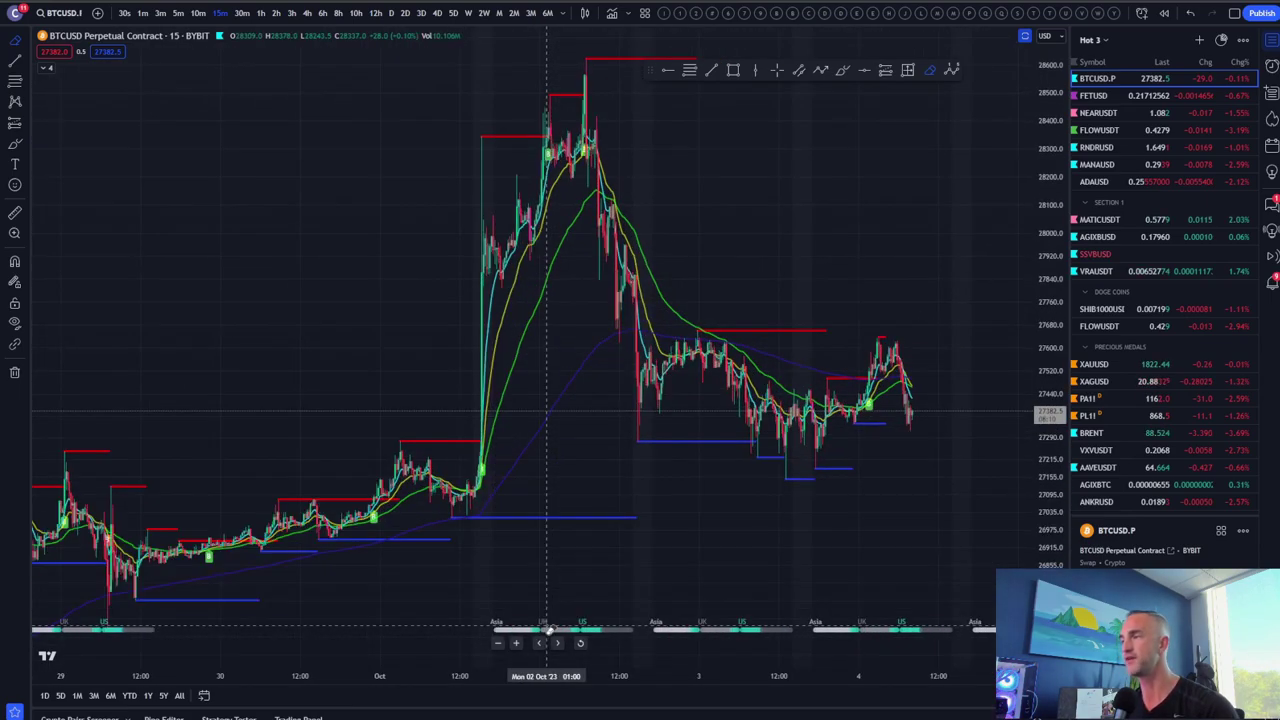
pyautogui.scroll(-2, 549, 631)
pyautogui.scroll(2, 549, 631)
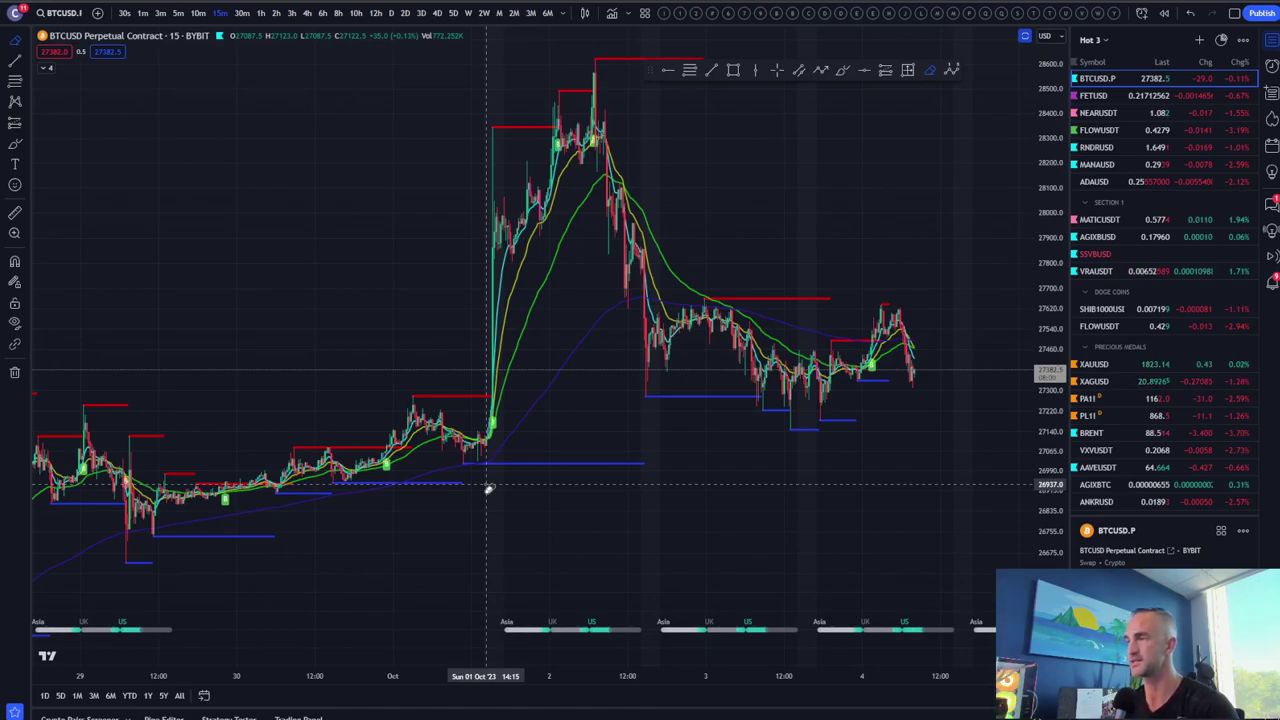
pyautogui.scroll(4, 487, 488)
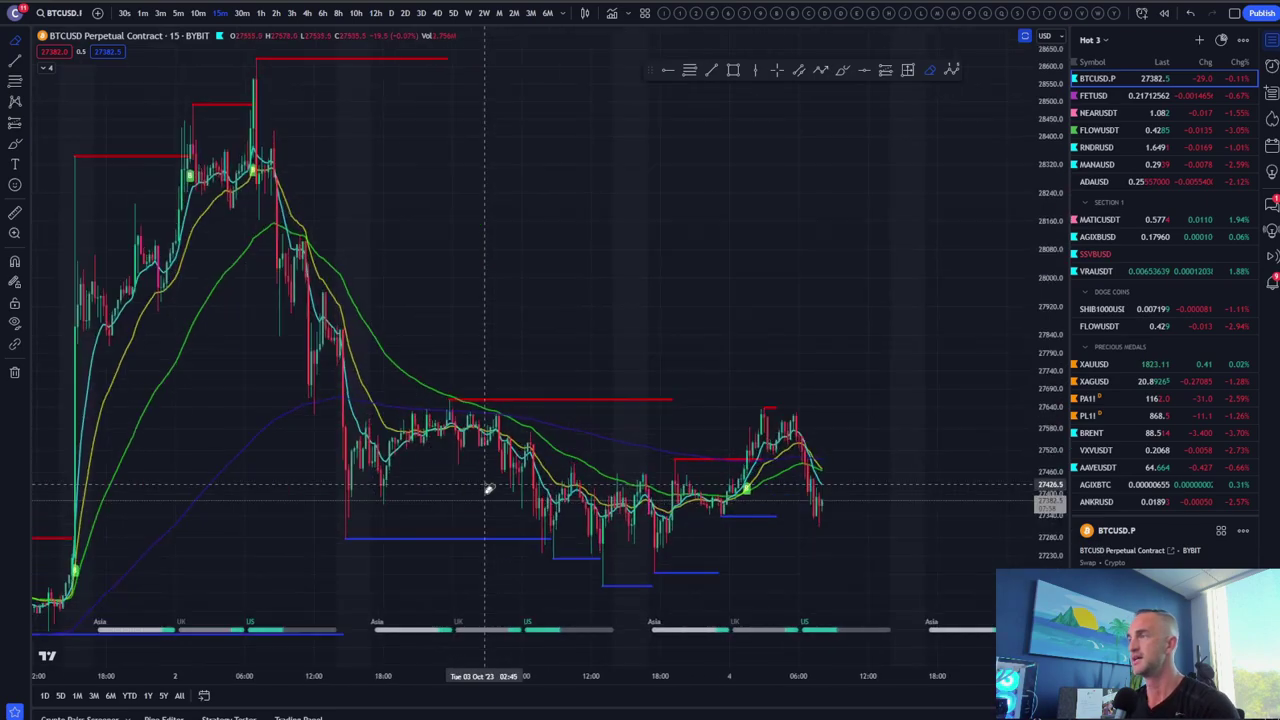
pyautogui.scroll(-3, 487, 488)
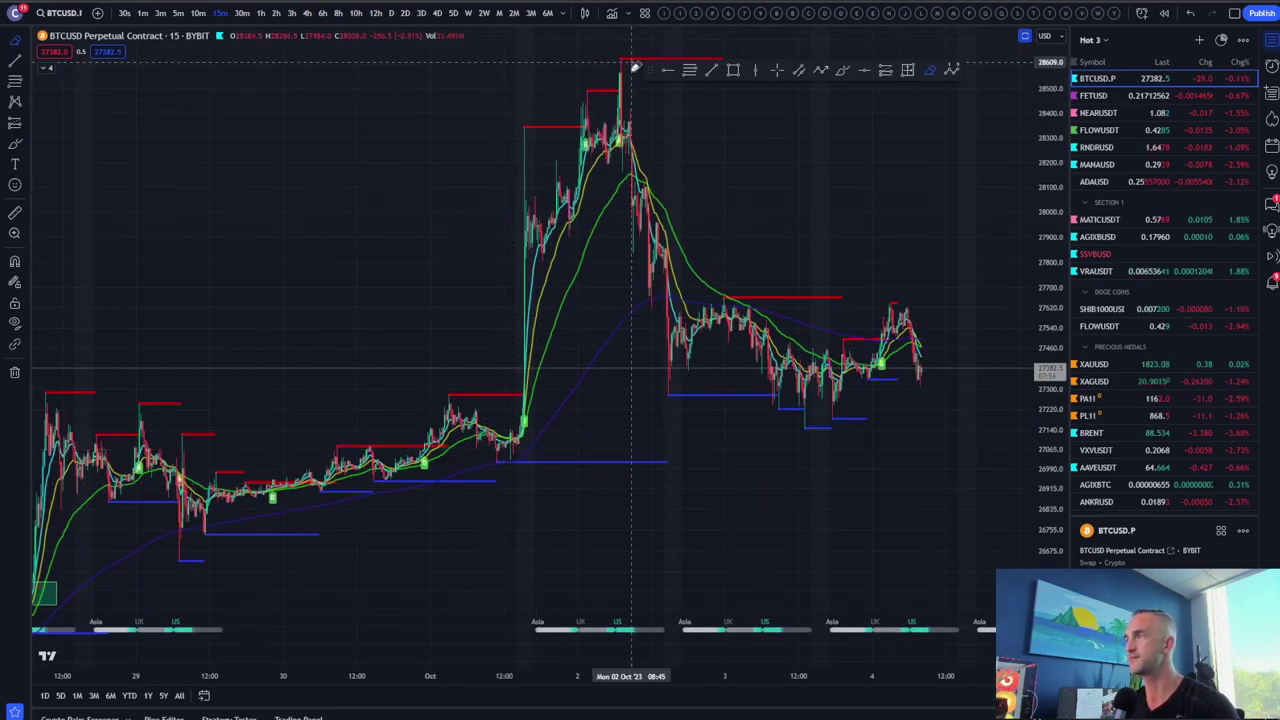
pyautogui.click(15, 212)
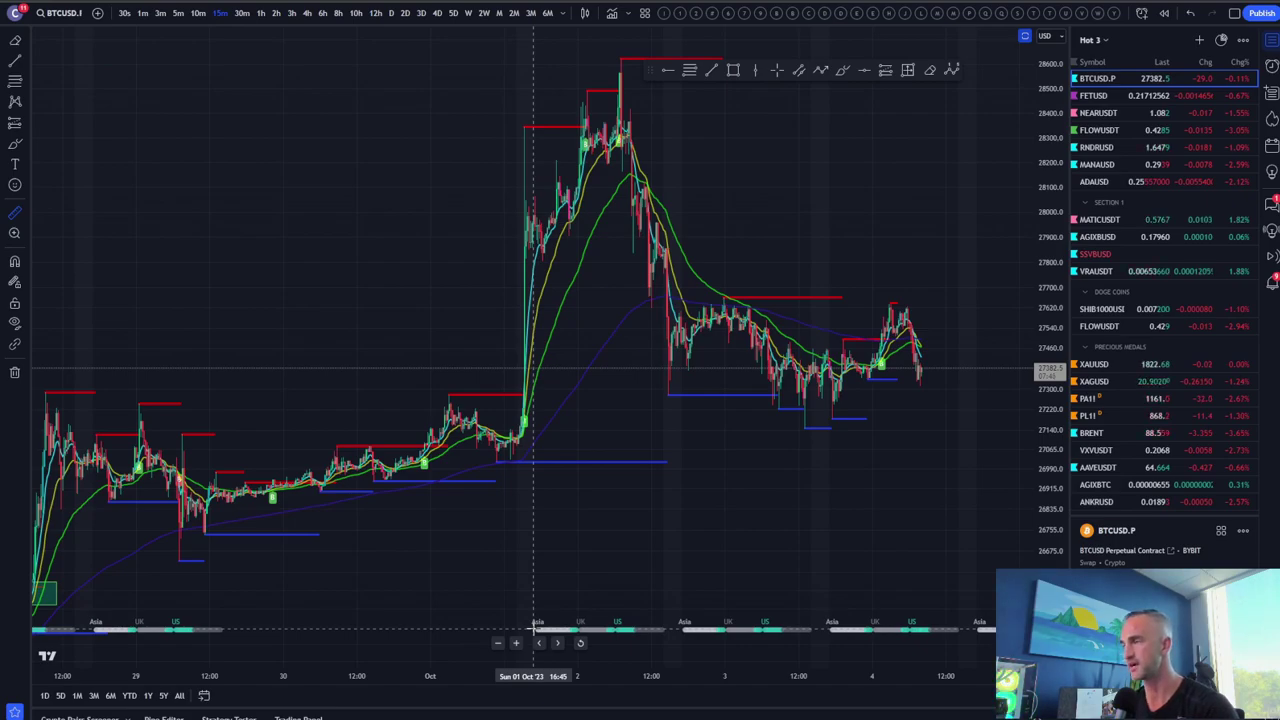
pyautogui.scroll(2, 402, 535)
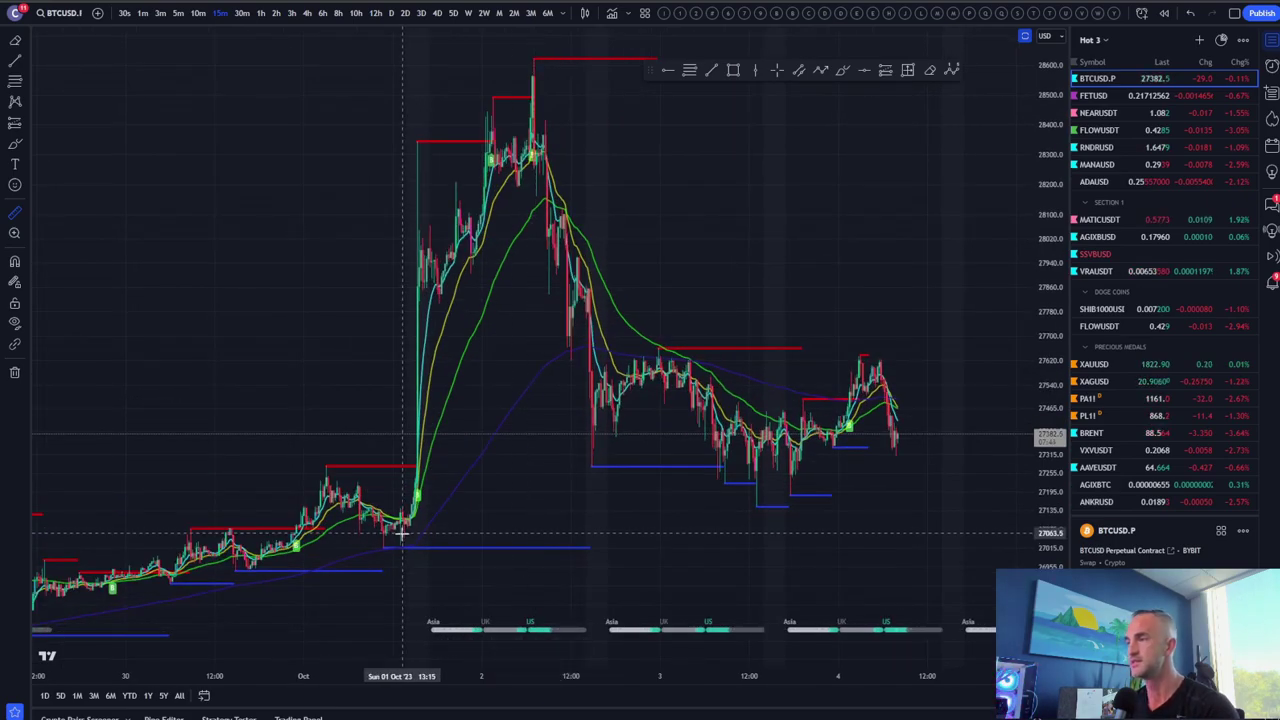
# Measure from the 1 Oct low to the 2 Oct peak: 1587.0 (5.87%) over 80 bars, 20h
pyautogui.moveTo(400, 541); pyautogui.dragTo(550, 60)
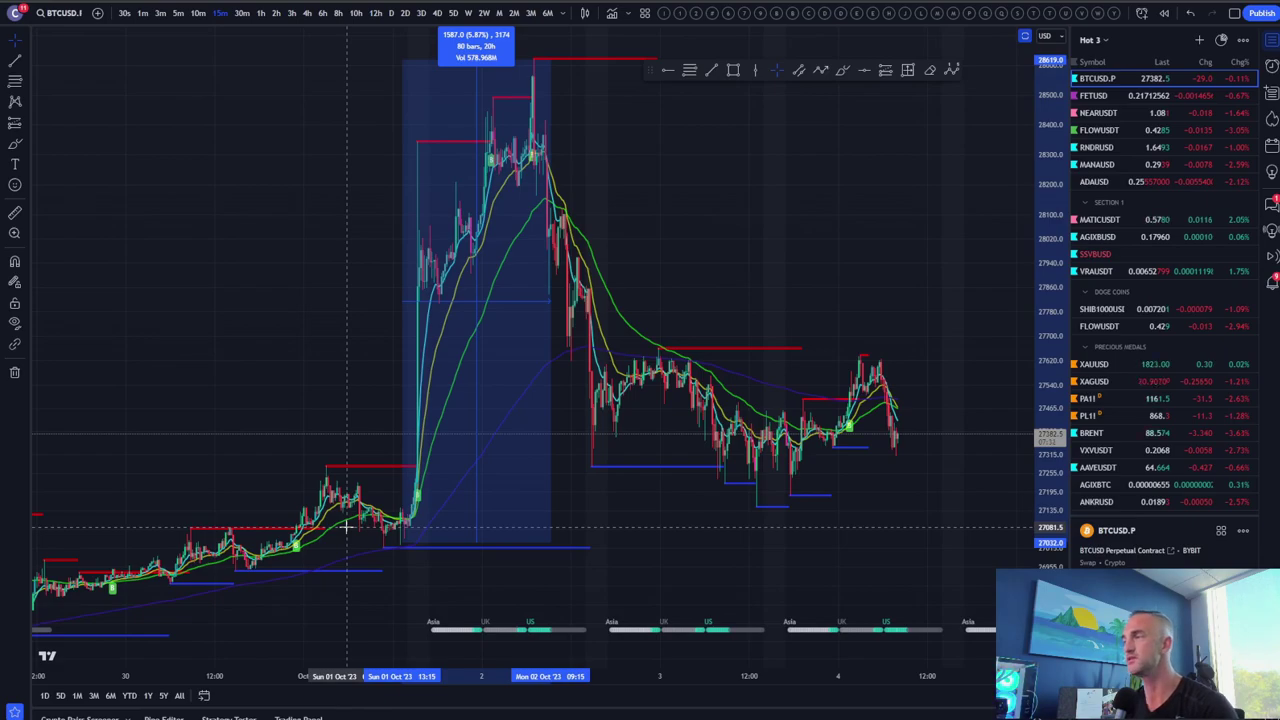
pyautogui.scroll(-4, 347, 527)
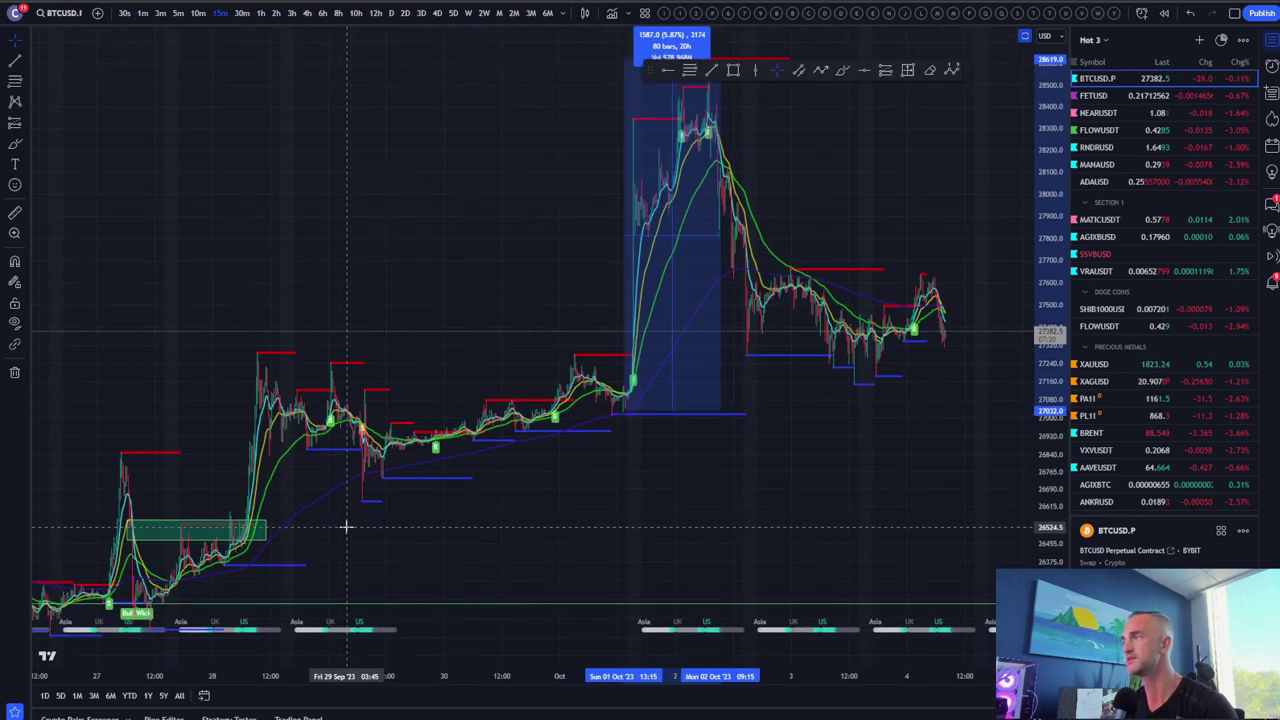
pyautogui.scroll(2, 345, 527)
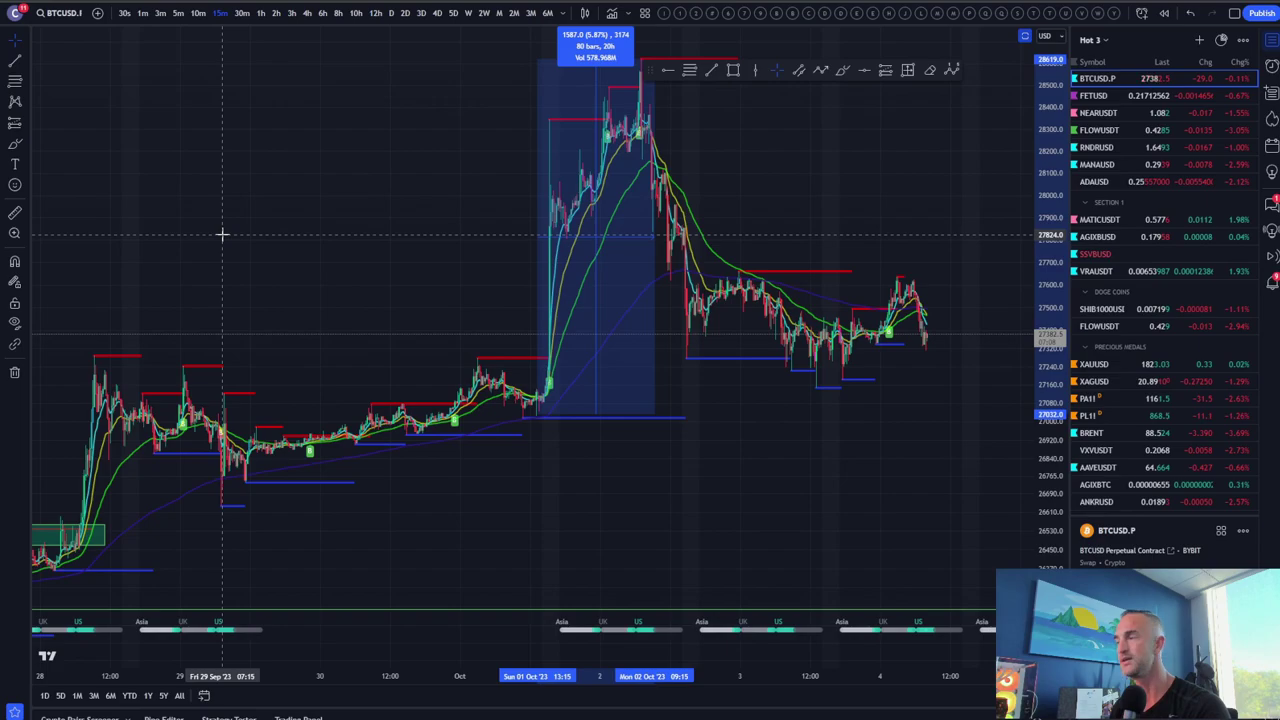
pyautogui.scroll(2, 222, 234)
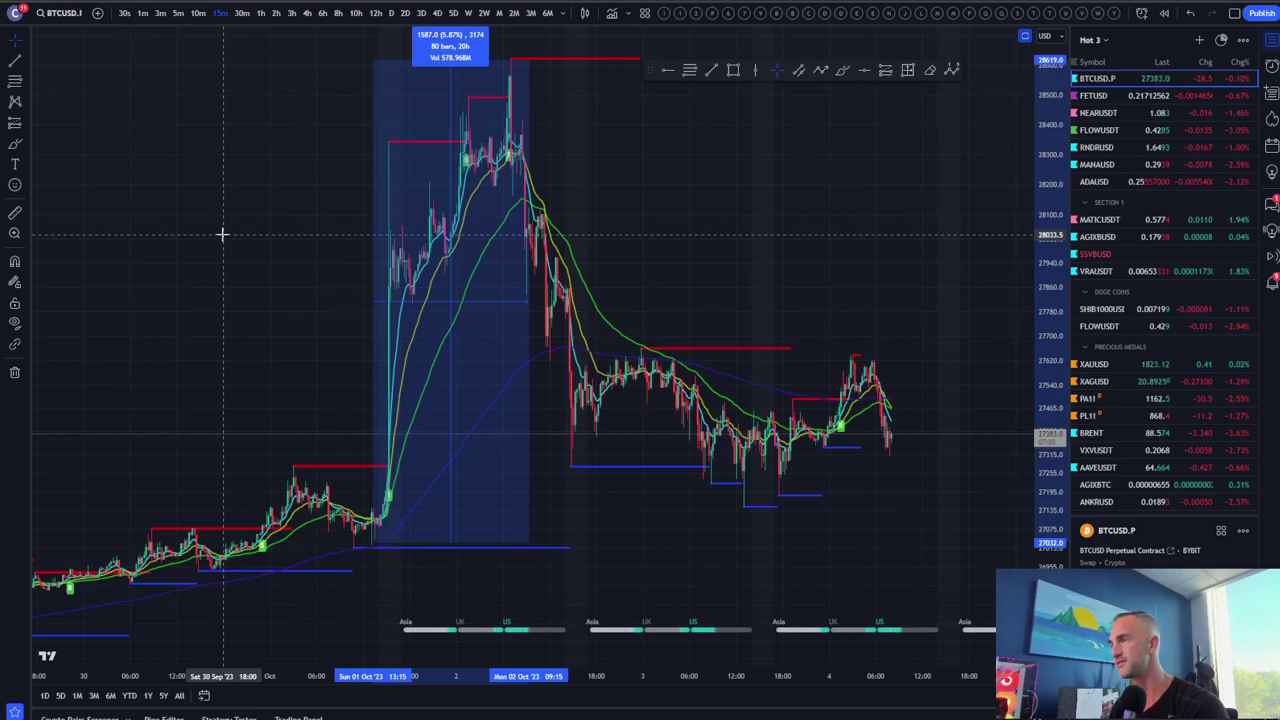
pyautogui.scroll(2, 222, 234)
pyautogui.scroll(-3, 1066, 462)
pyautogui.scroll(-2, 1050, 462)
pyautogui.scroll(-3, 828, 466)
pyautogui.scroll(-2, 525, 288)
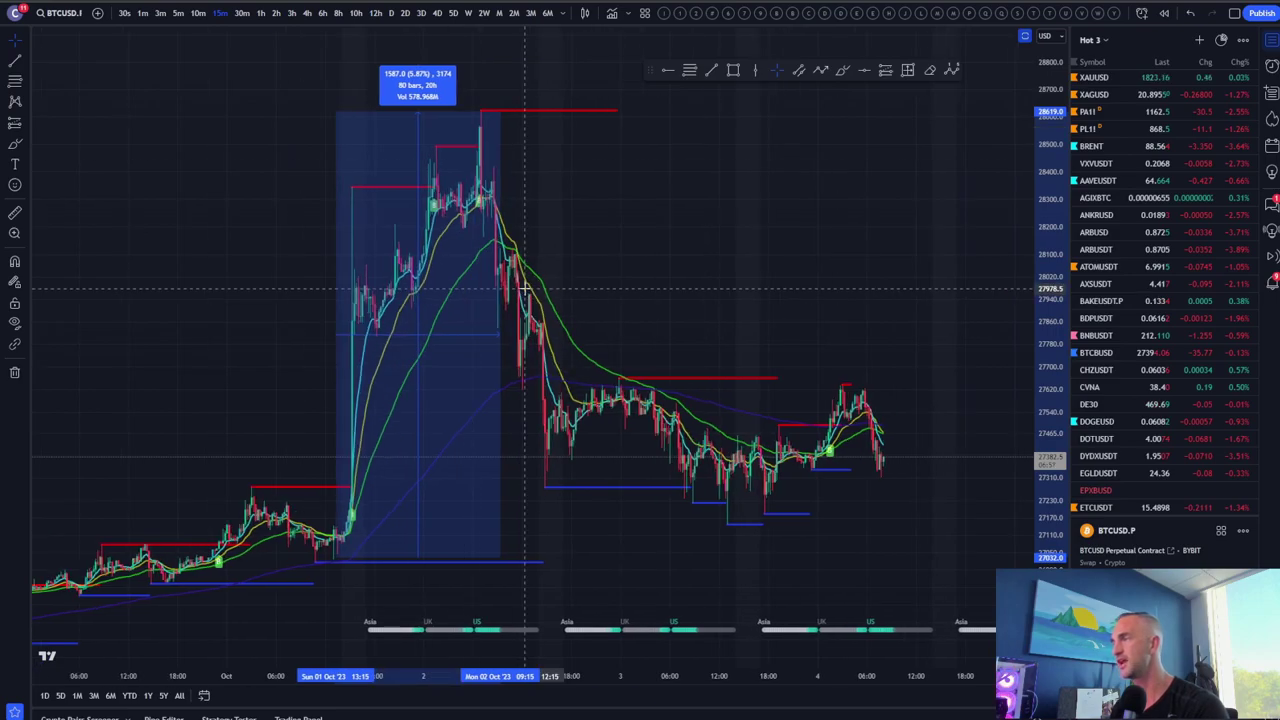
pyautogui.scroll(2, 826, 242)
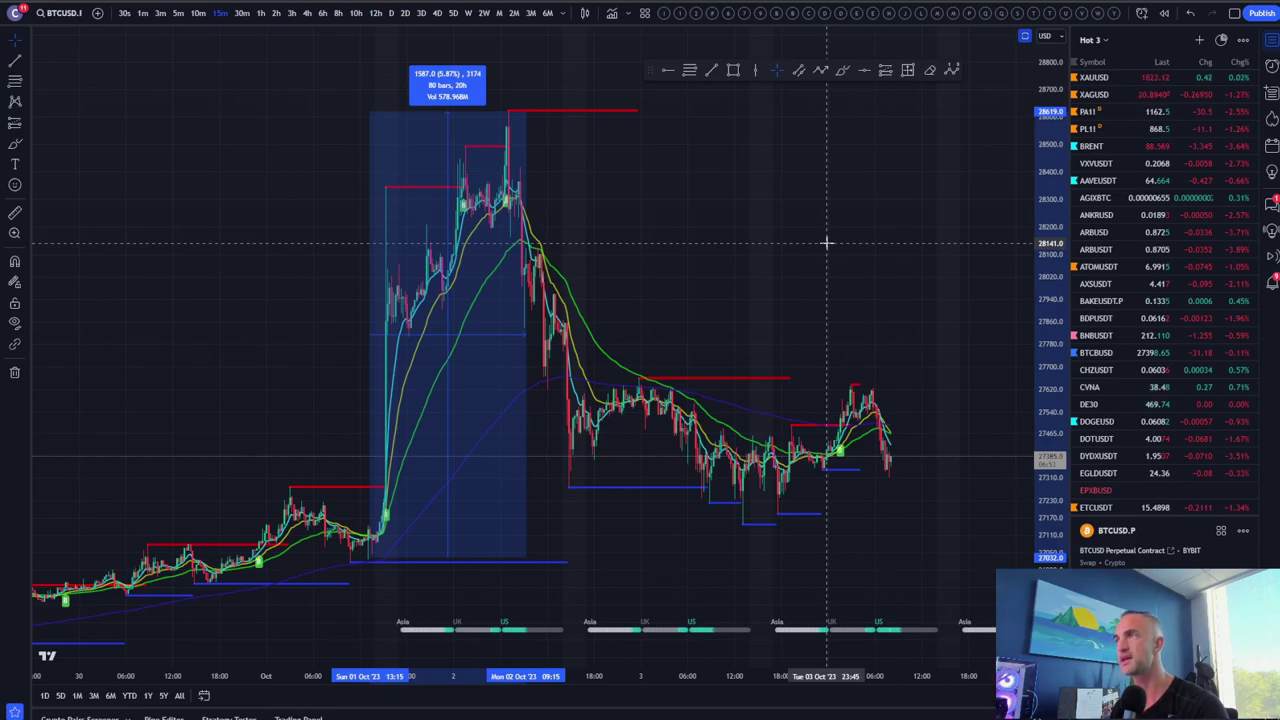
pyautogui.scroll(3, 731, 215)
pyautogui.scroll(-3, 731, 215)
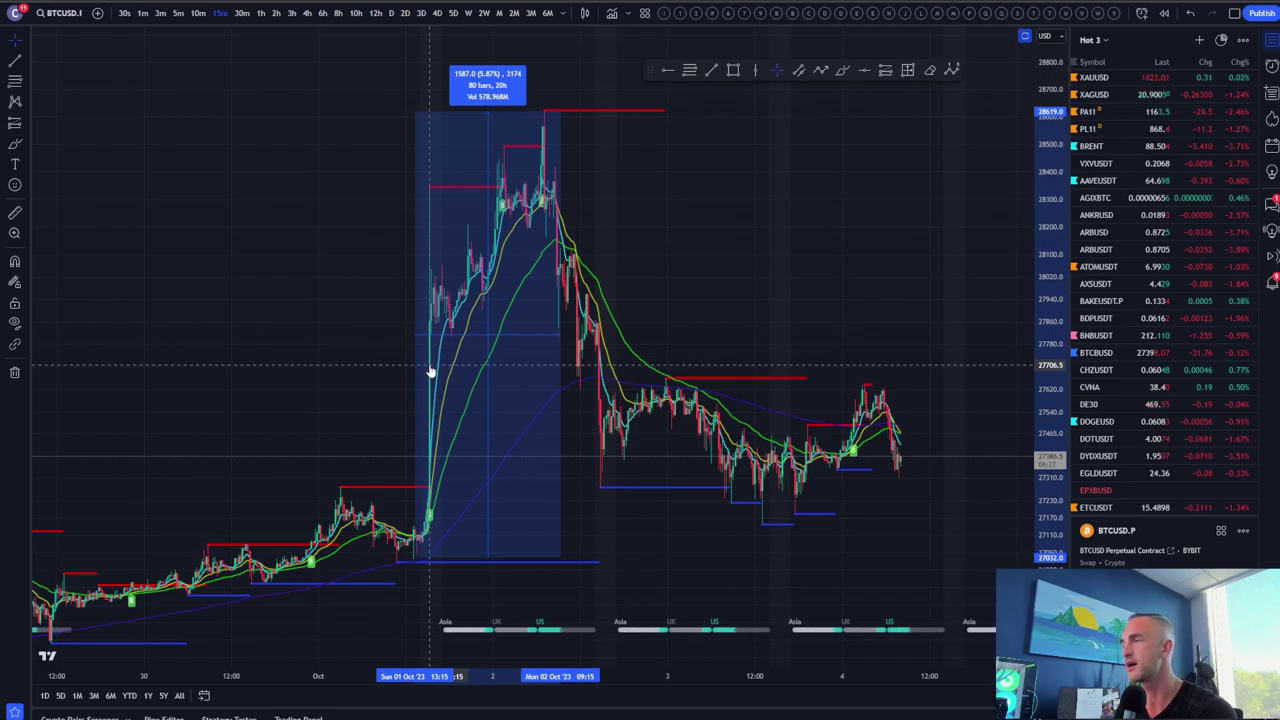
pyautogui.scroll(2, 494, 325)
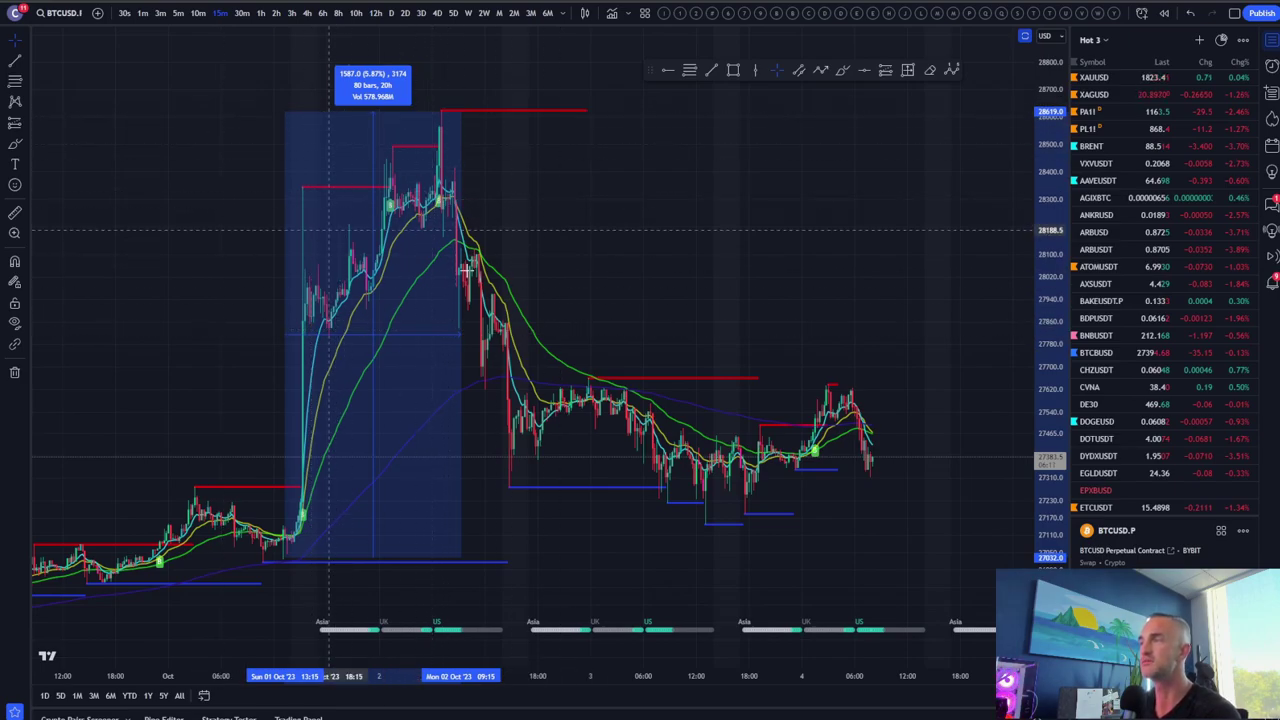
pyautogui.scroll(2, 494, 270)
pyautogui.scroll(-2, 494, 270)
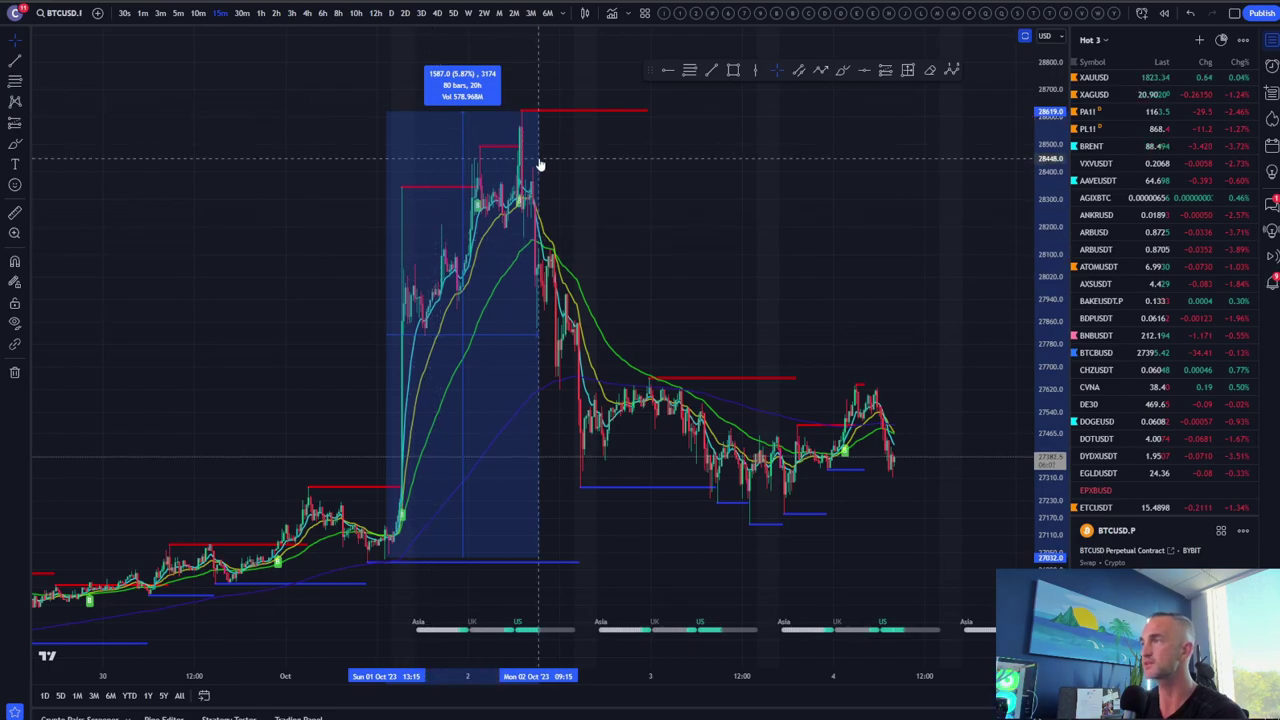
pyautogui.scroll(1, 443, 268)
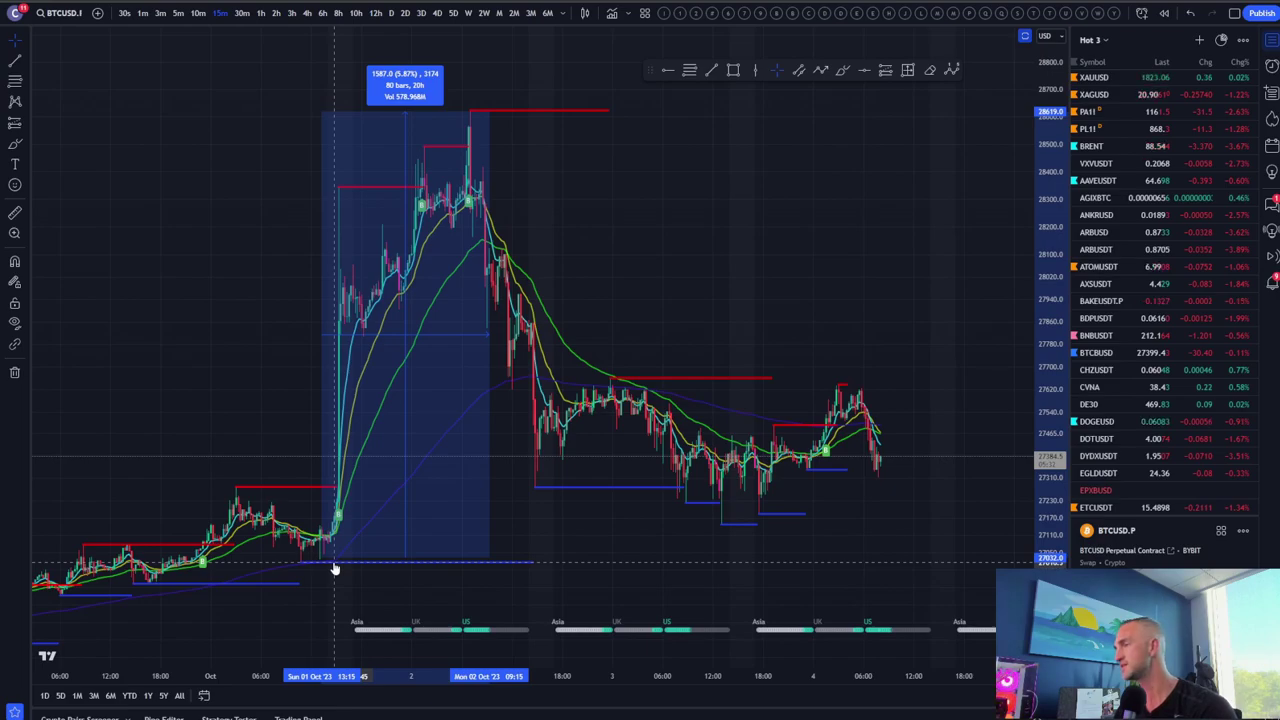
pyautogui.scroll(-5, 335, 568)
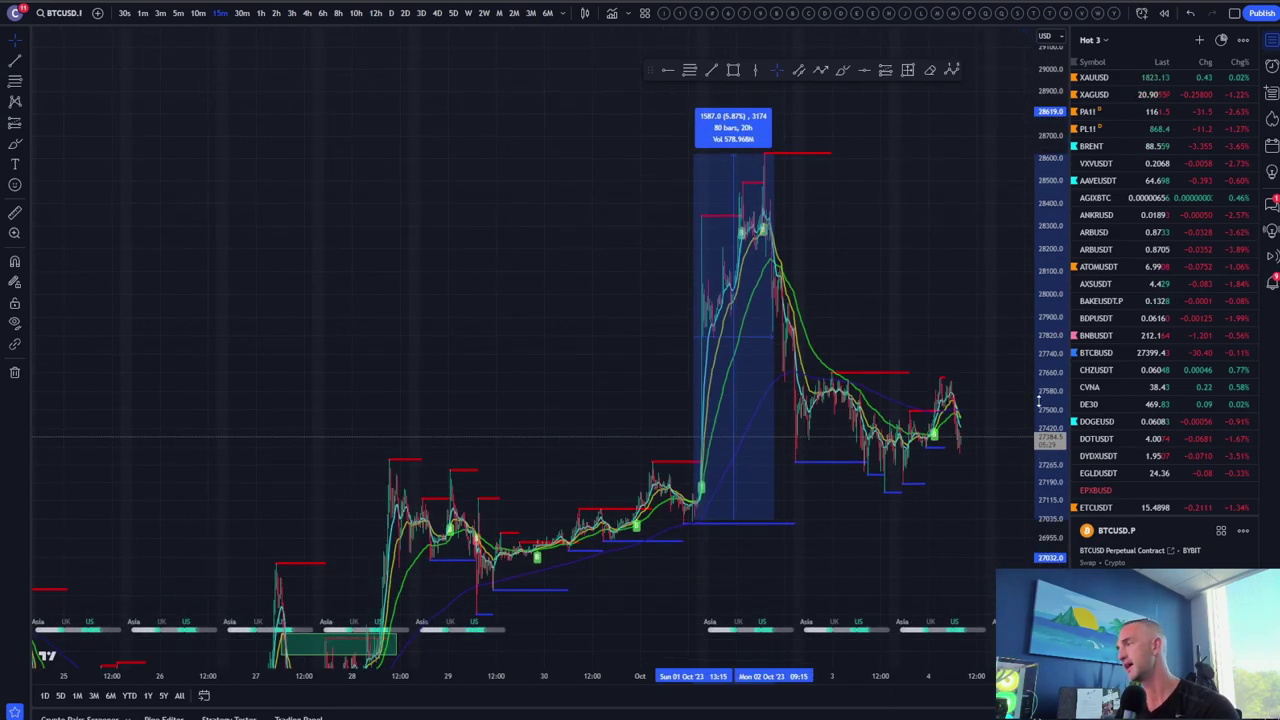
# Dismiss the weekend rally measurement box
pyautogui.scroll(-3, 986, 514)
pyautogui.click(814, 409)
pyautogui.scroll(-3, 786, 386)
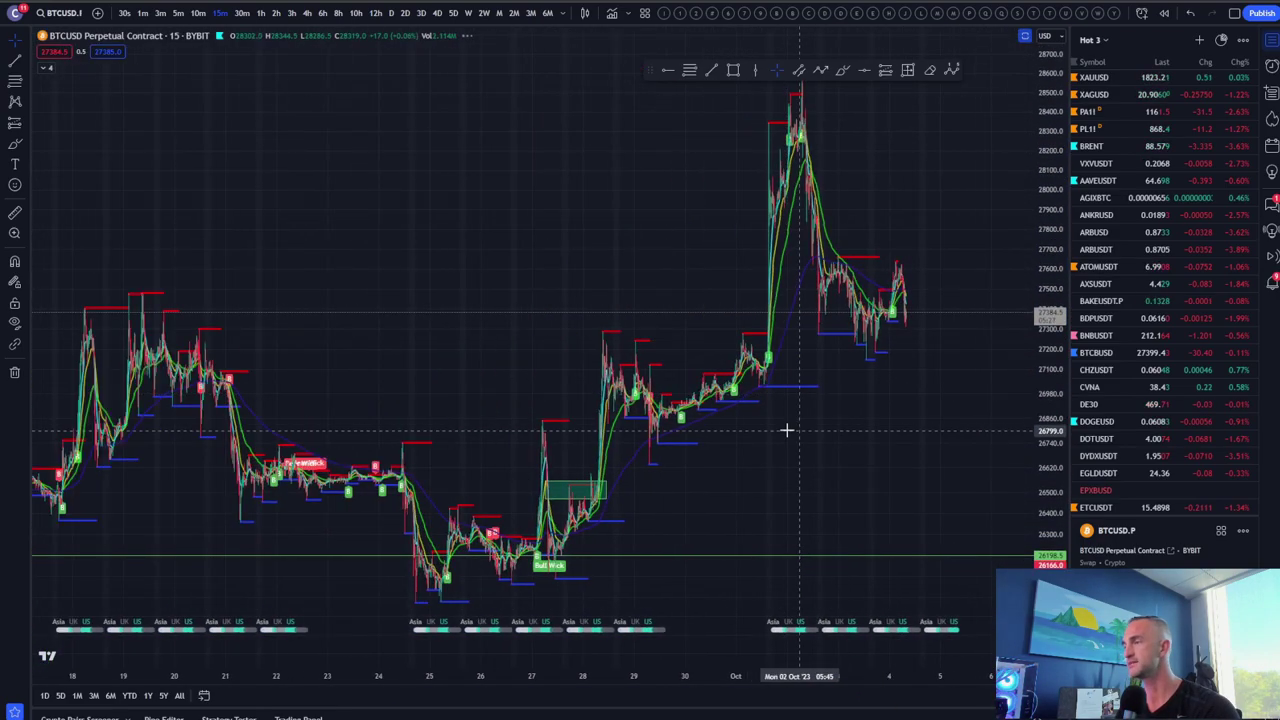
# Pan across late September to early October candles and switch the chart to 1-hour
pyautogui.moveTo(763, 423); pyautogui.dragTo(366, 156)
pyautogui.scroll(2, 366, 156)
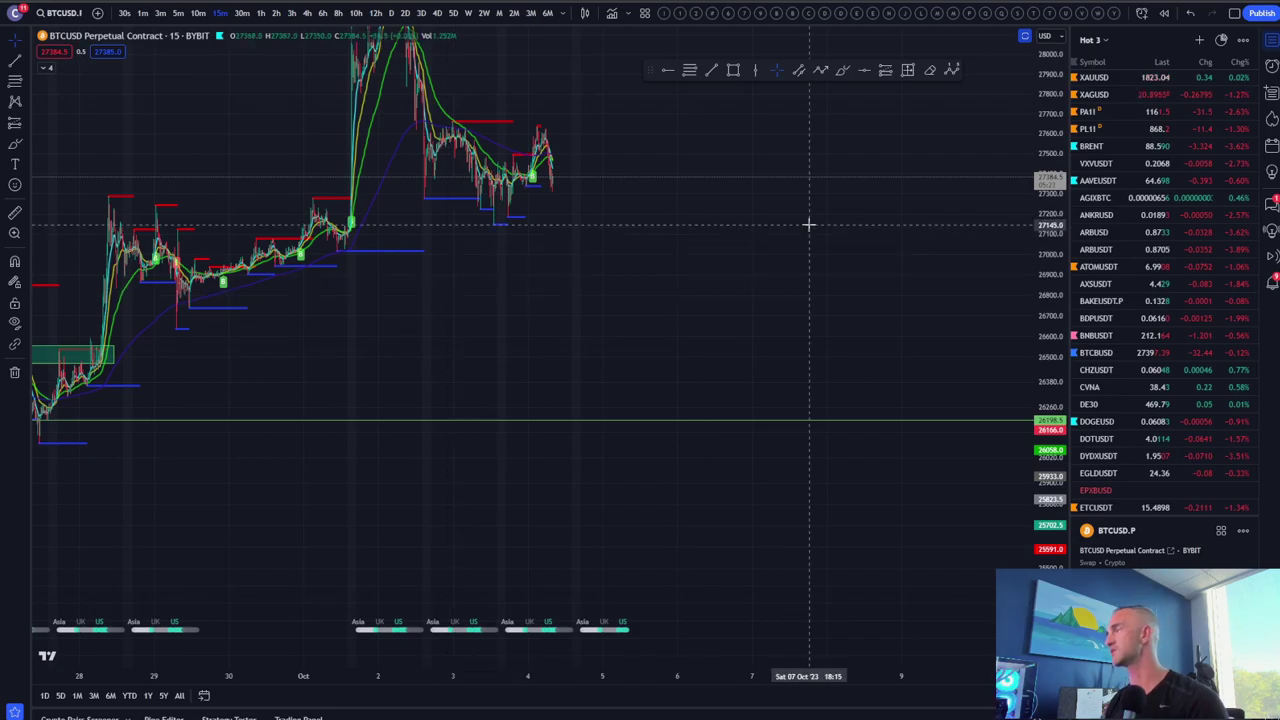
pyautogui.moveTo(737, 280); pyautogui.dragTo(969, 330)
pyautogui.scroll(2, 940, 332)
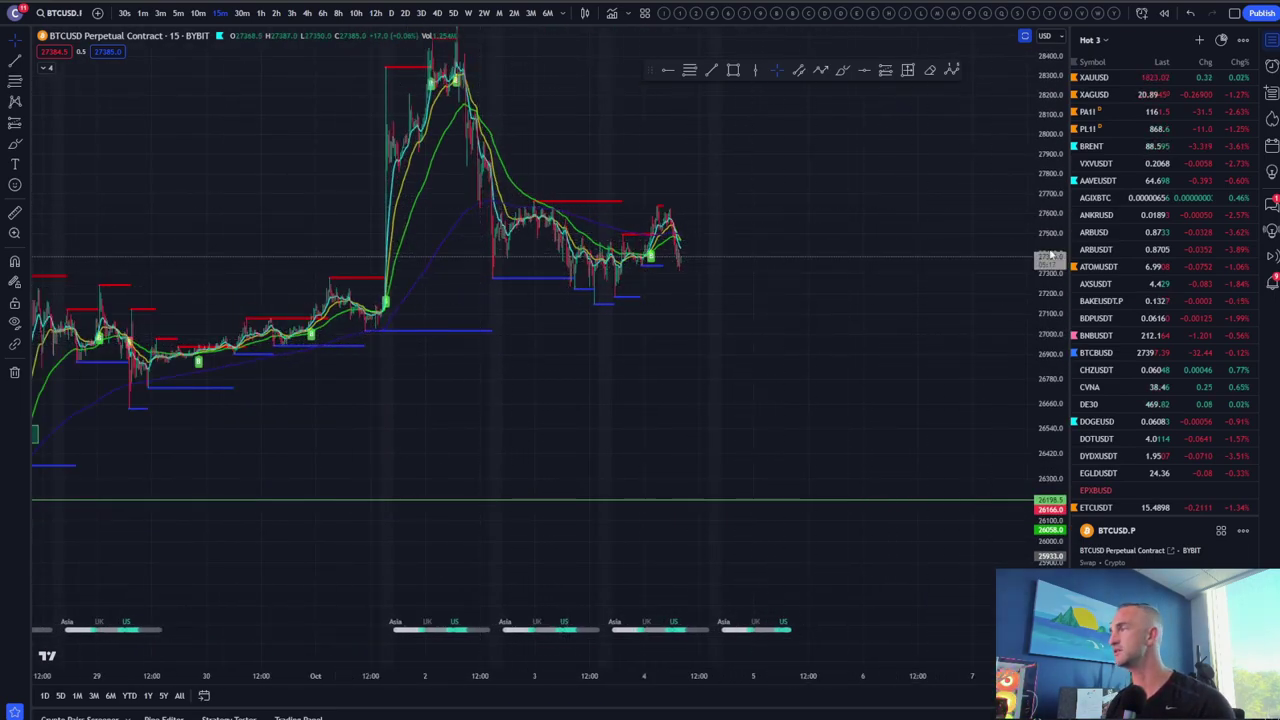
pyautogui.moveTo(997, 257); pyautogui.dragTo(858, 320)
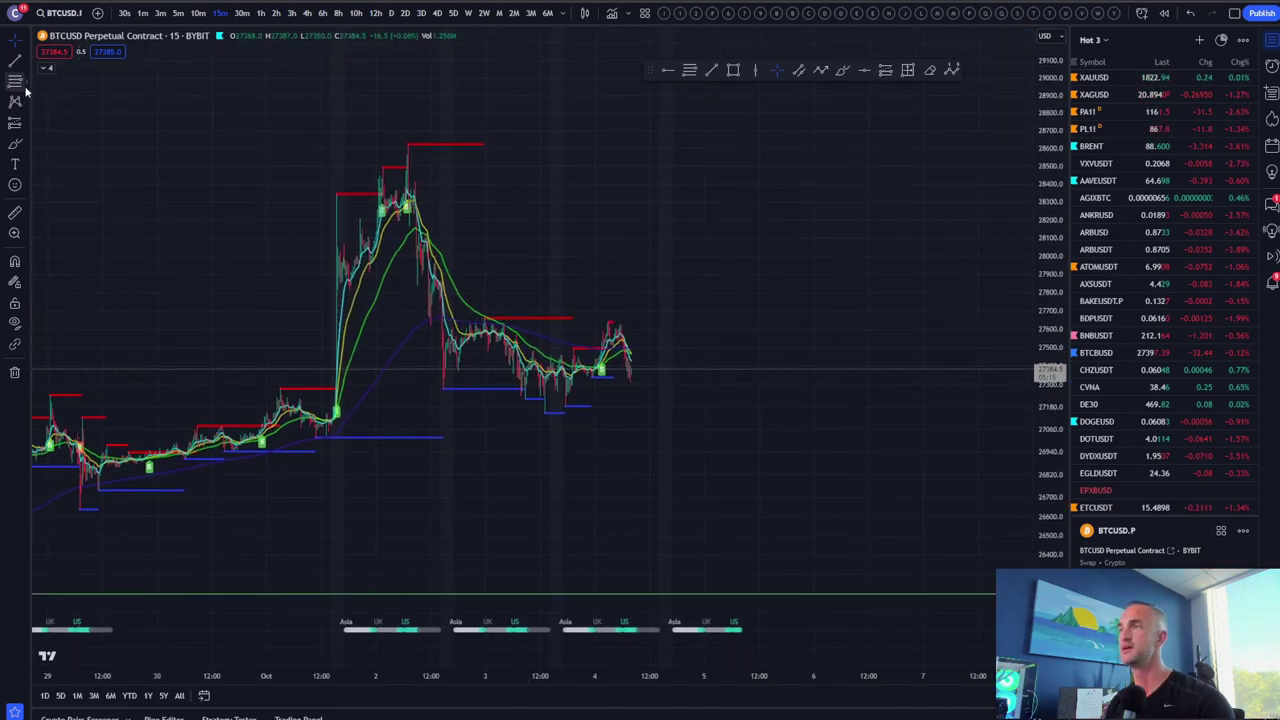
pyautogui.click(261, 13)
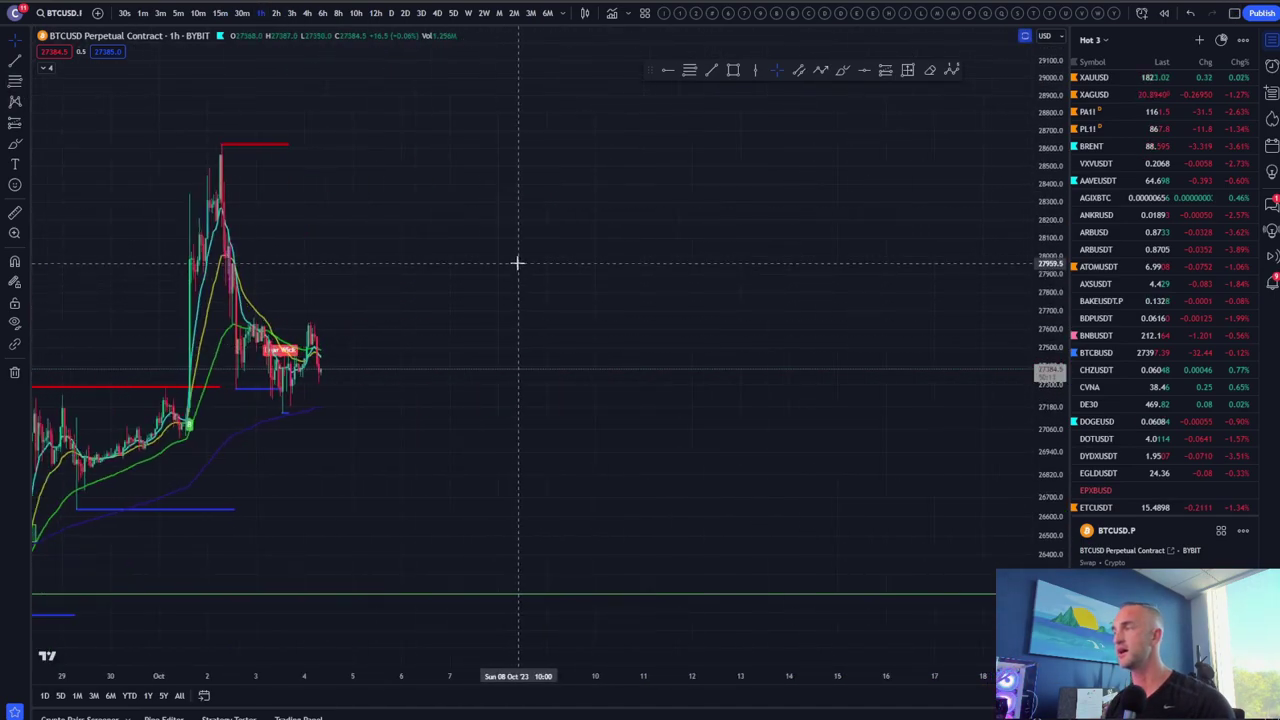
pyautogui.scroll(3, 862, 271)
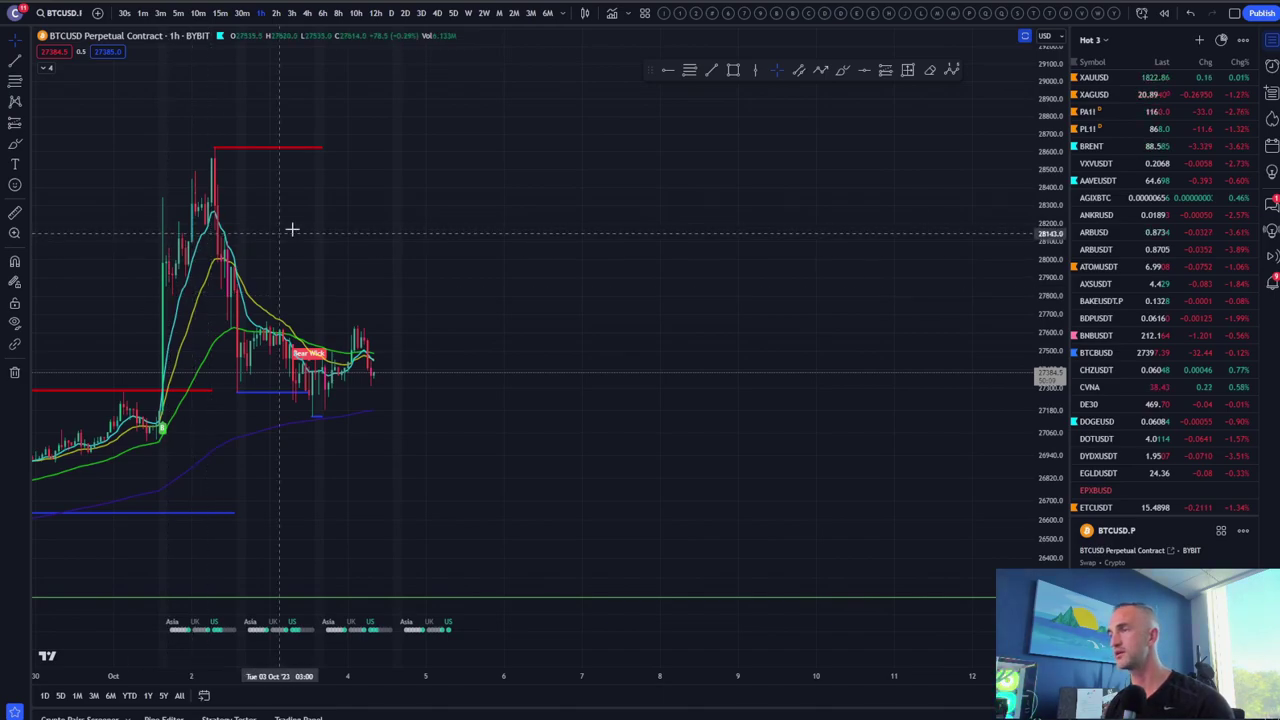
# Draw a Fibonacci retracement from the rally high down to the recent low
pyautogui.click(12, 86)
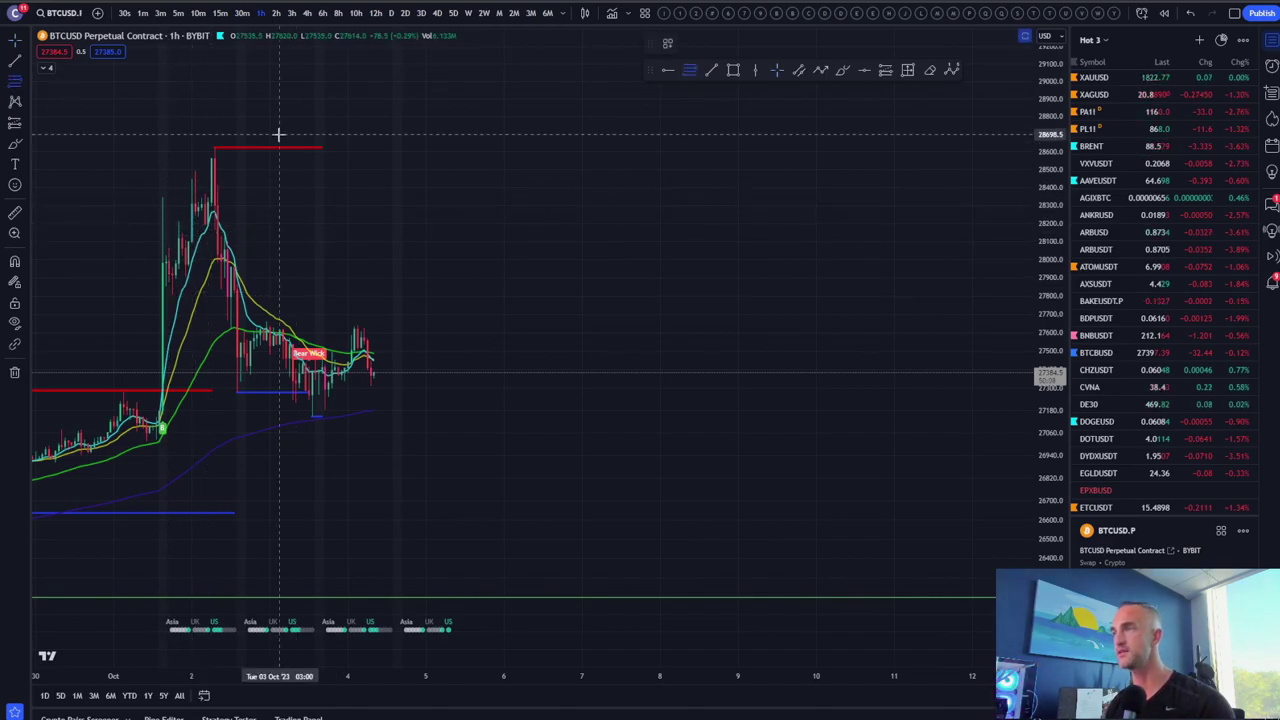
pyautogui.click(212, 148)
pyautogui.click(597, 415)
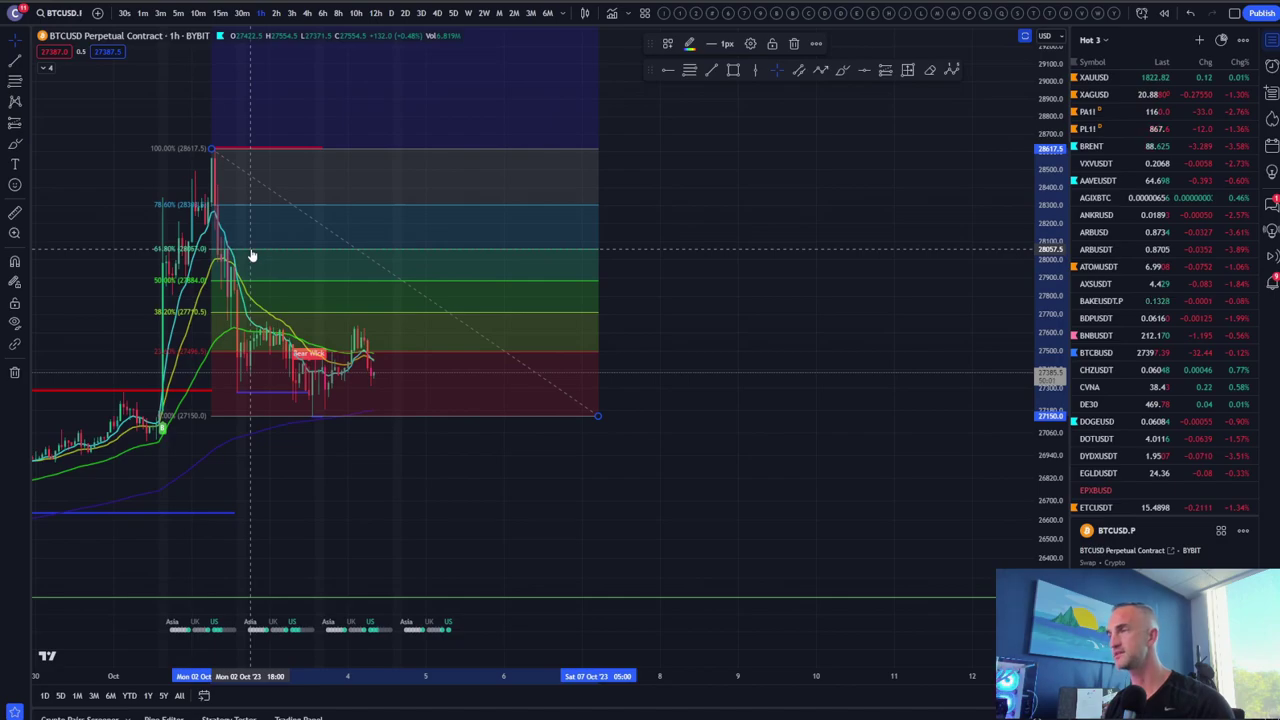
pyautogui.scroll(-2, 251, 252)
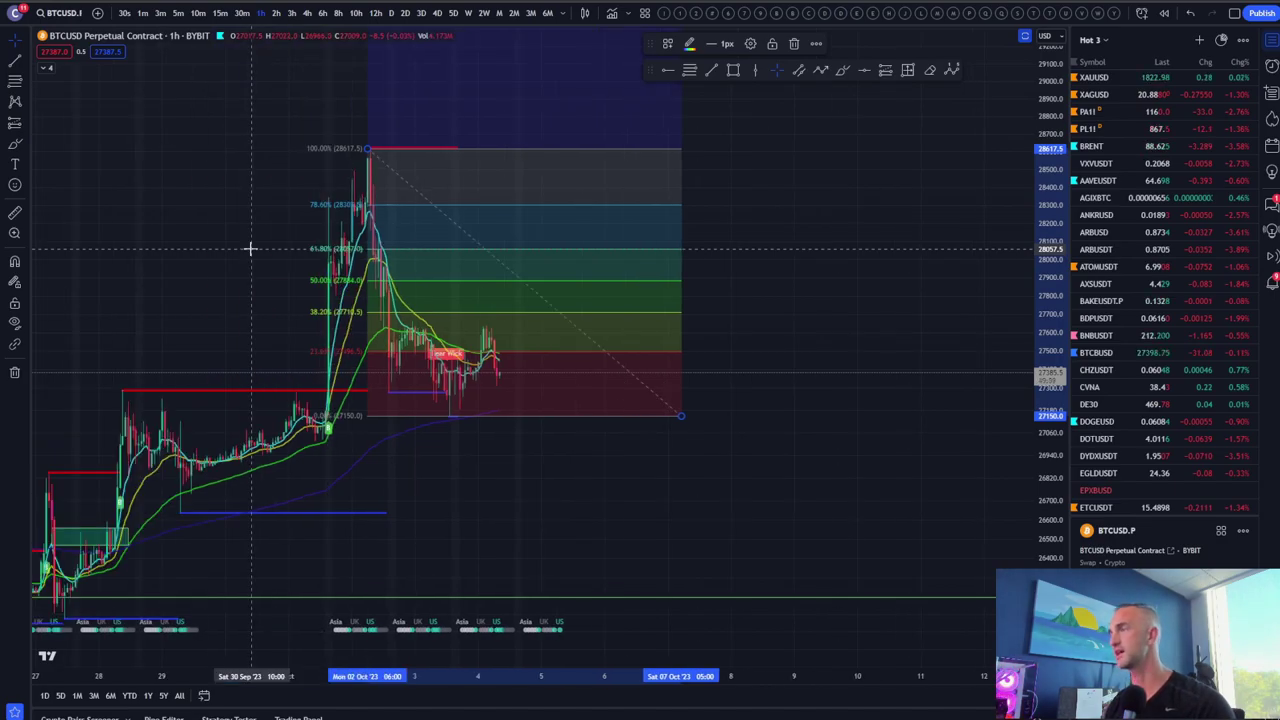
pyautogui.scroll(-1, 251, 249)
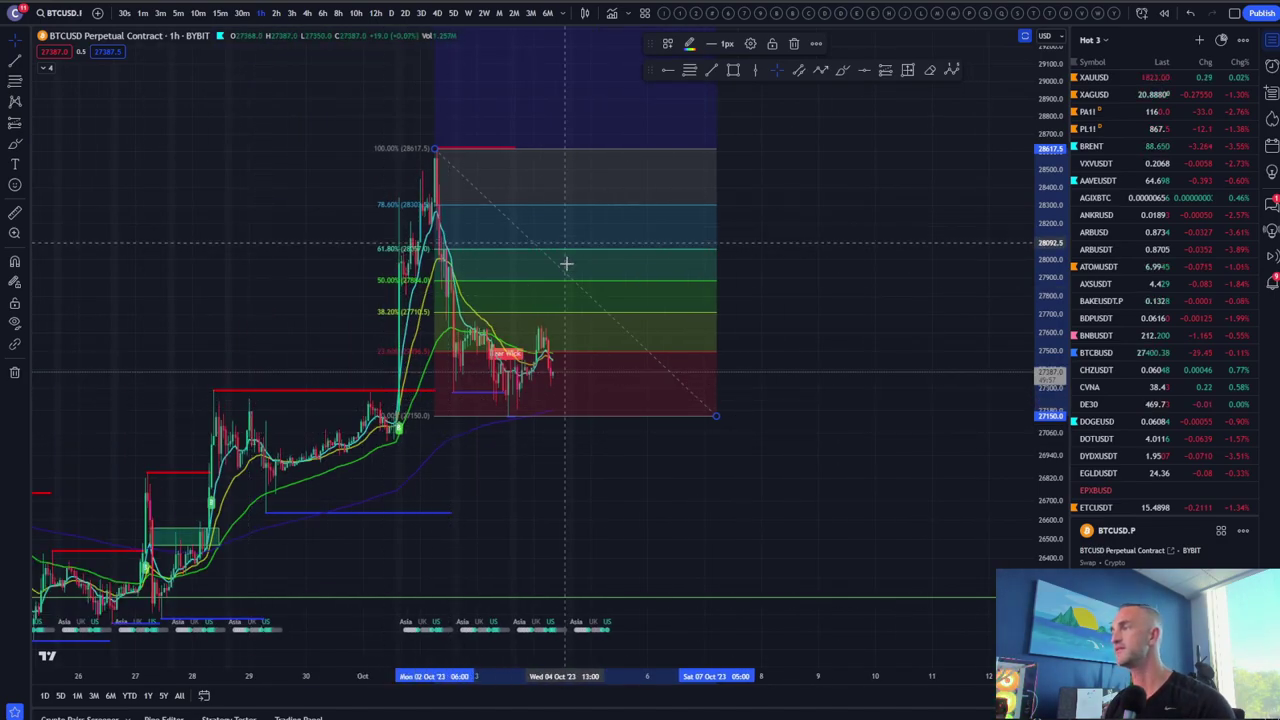
pyautogui.scroll(2, 540, 440)
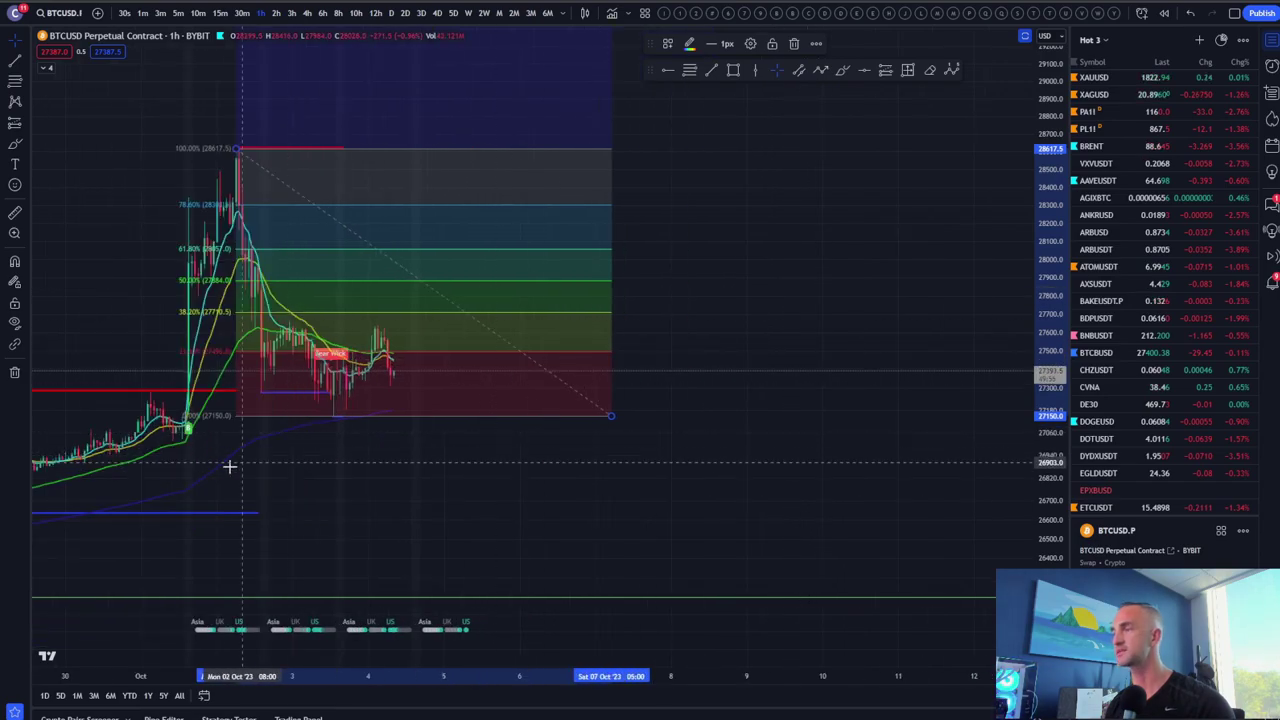
pyautogui.scroll(-2, 580, 358)
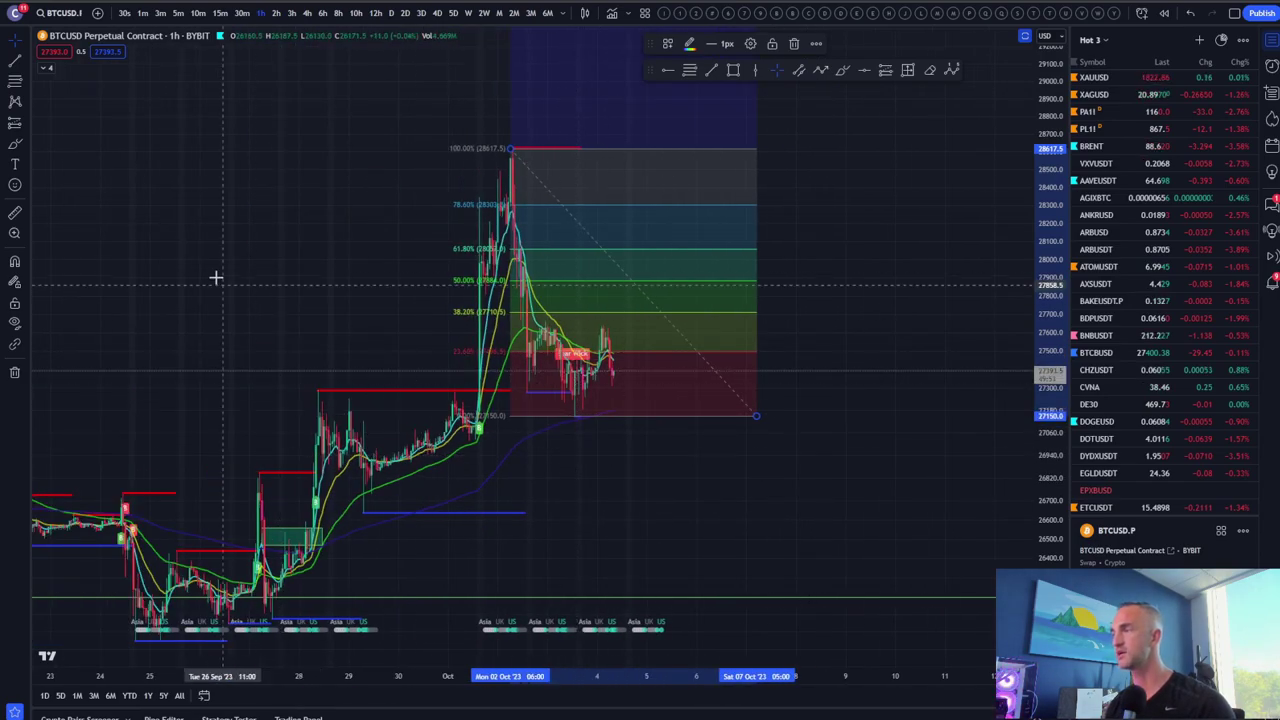
# Draw a rising trendline from the 29 Sep low up past current price toward 28,118
pyautogui.click(14, 59)
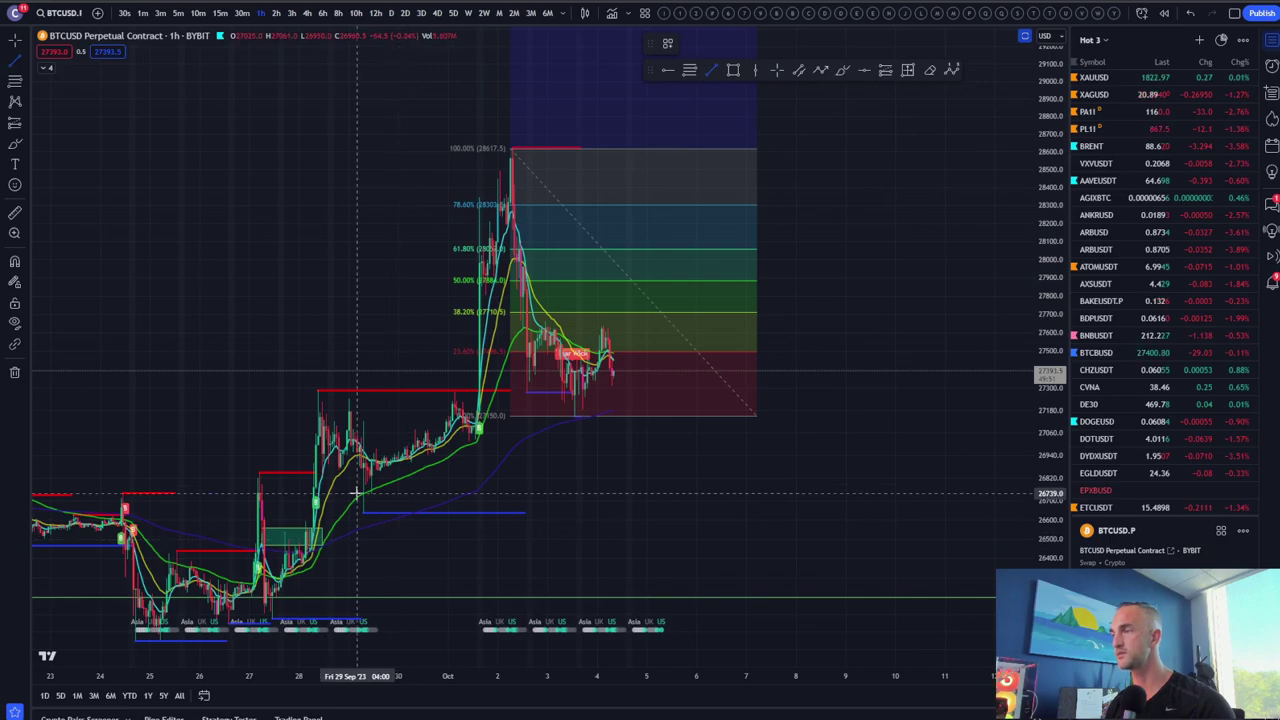
pyautogui.click(362, 485)
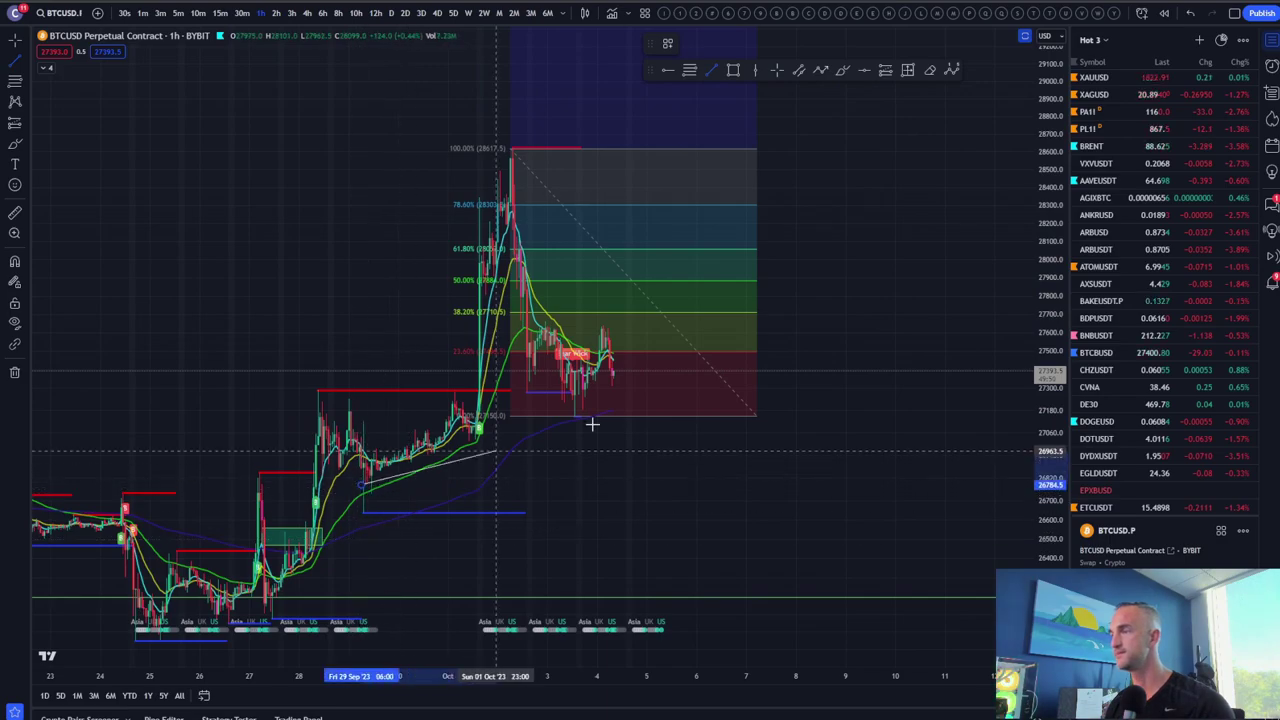
pyautogui.click(1000, 240)
pyautogui.scroll(2, 760, 445)
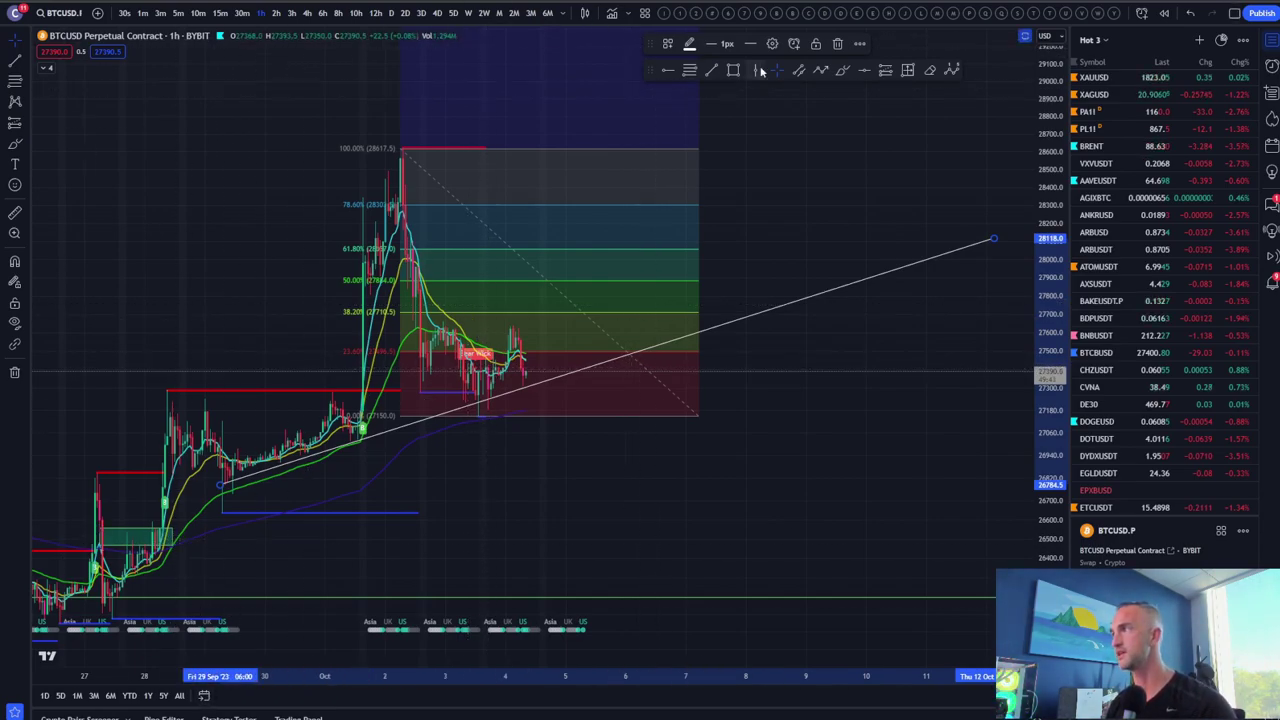
# Brush a green path from price, dipping near 38.2%, then rallying toward the 28,617 Fib high
pyautogui.click(843, 71)
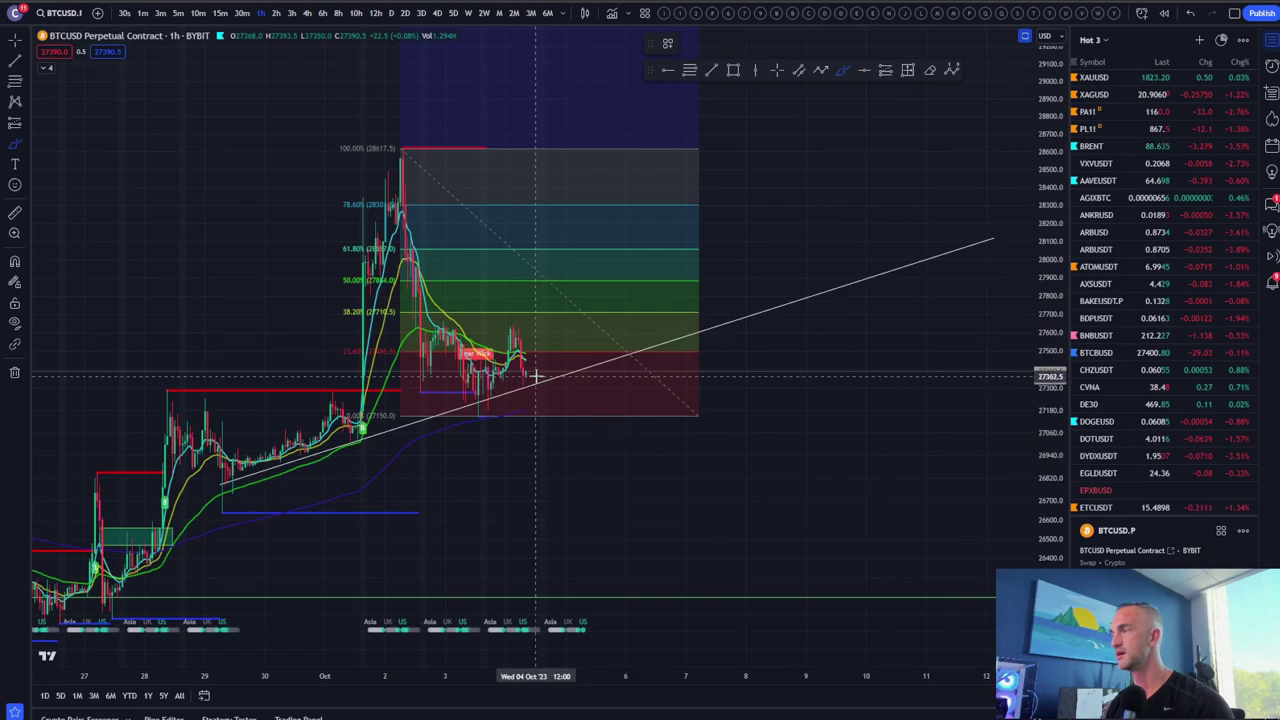
pyautogui.moveTo(528, 367)
pyautogui.mouseDown()
pyautogui.moveTo(558, 240)
pyautogui.moveTo(603, 325)
pyautogui.moveTo(690, 145)
pyautogui.mouseUp()
pyautogui.scroll(-3, 628, 469)
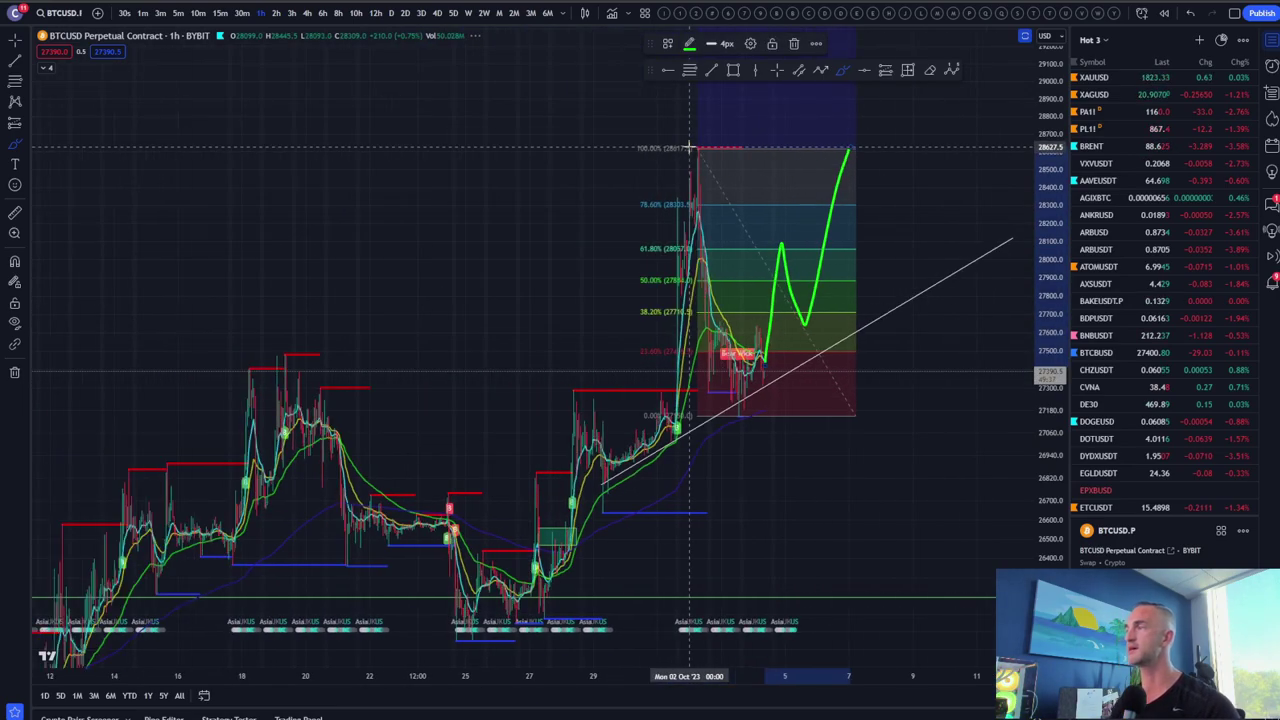
pyautogui.scroll(2, 628, 469)
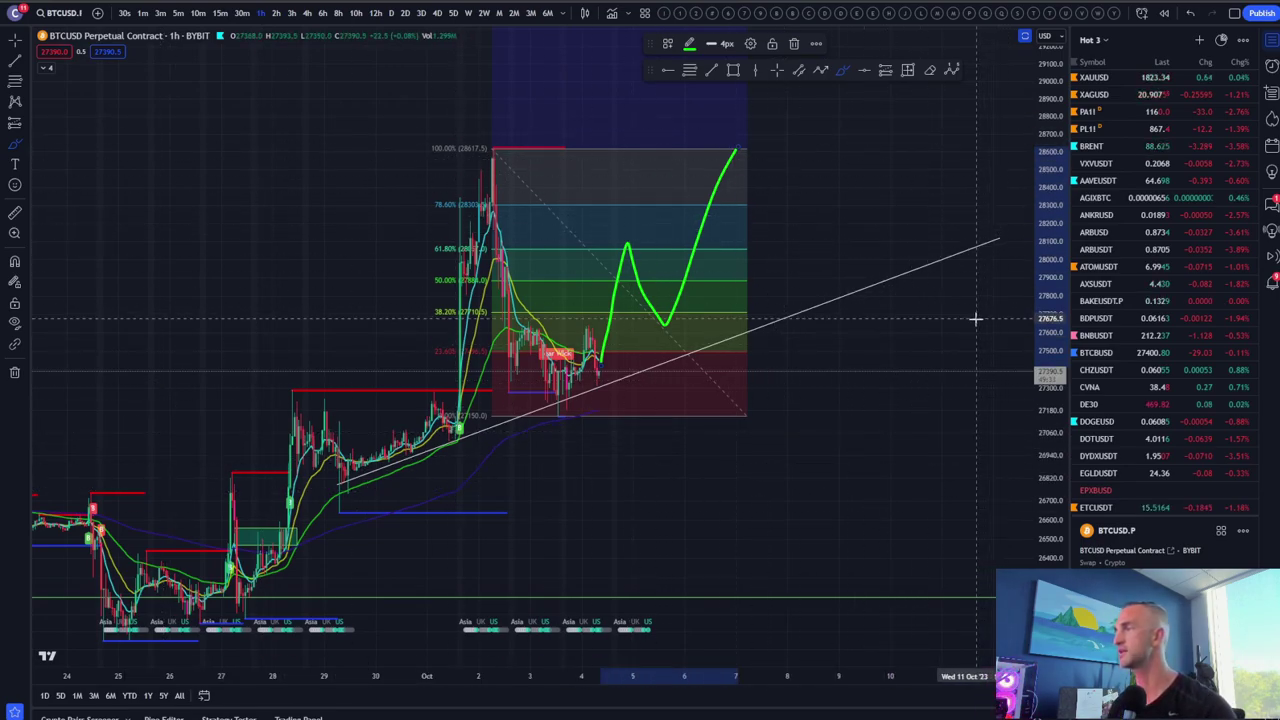
pyautogui.scroll(-3, 911, 333)
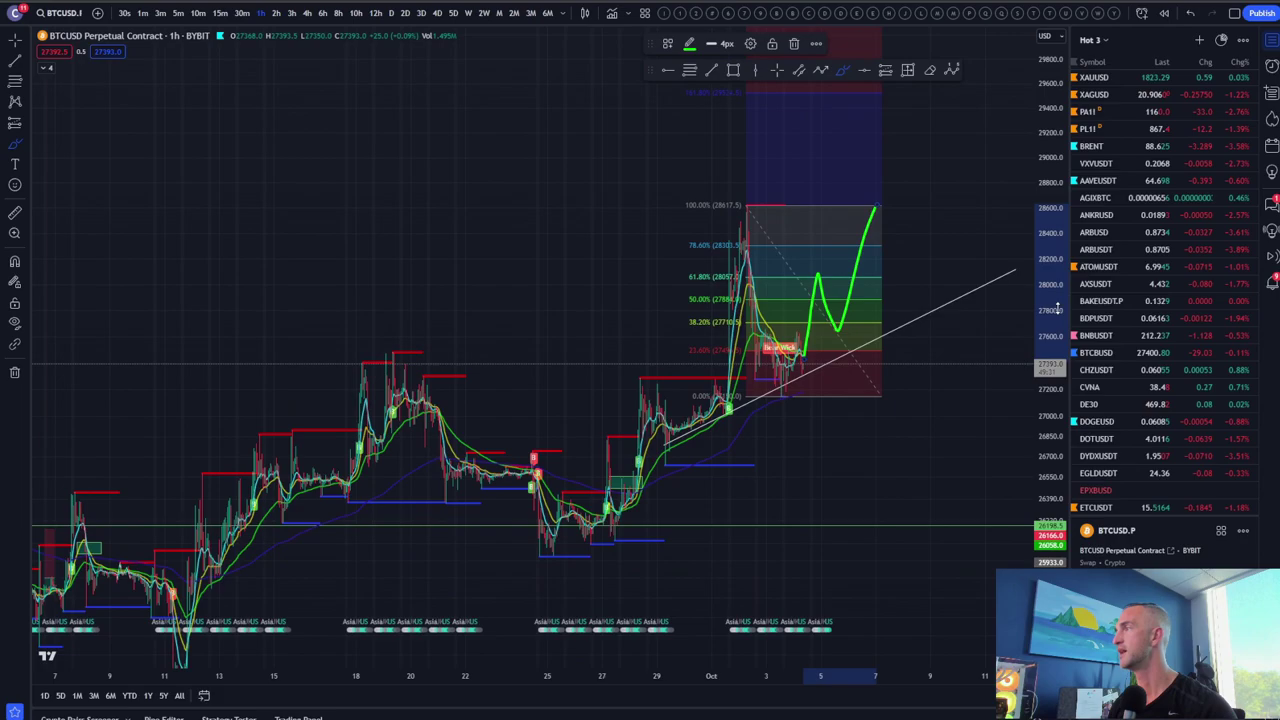
pyautogui.scroll(-1, 508, 321)
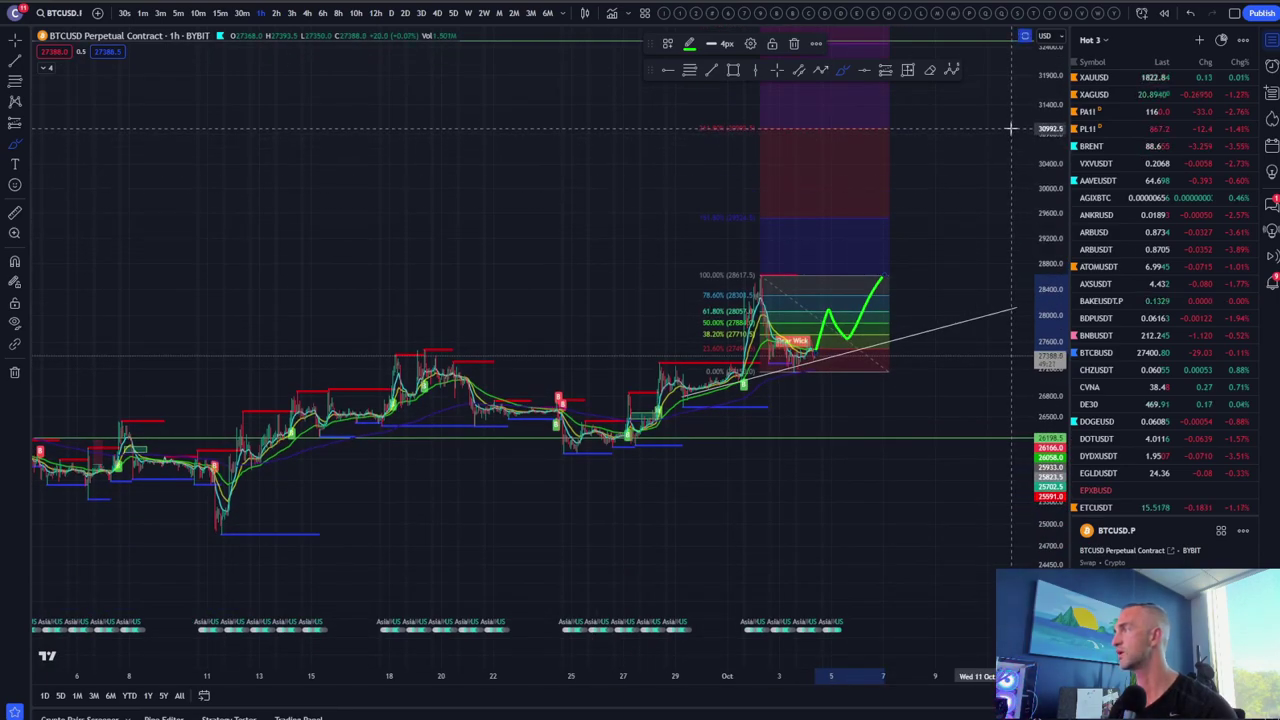
pyautogui.scroll(-3, 1000, 225)
pyautogui.scroll(-2, 1031, 229)
pyautogui.moveTo(1052, 212); pyautogui.dragTo(1052, 214)
pyautogui.scroll(-6, 743, 232)
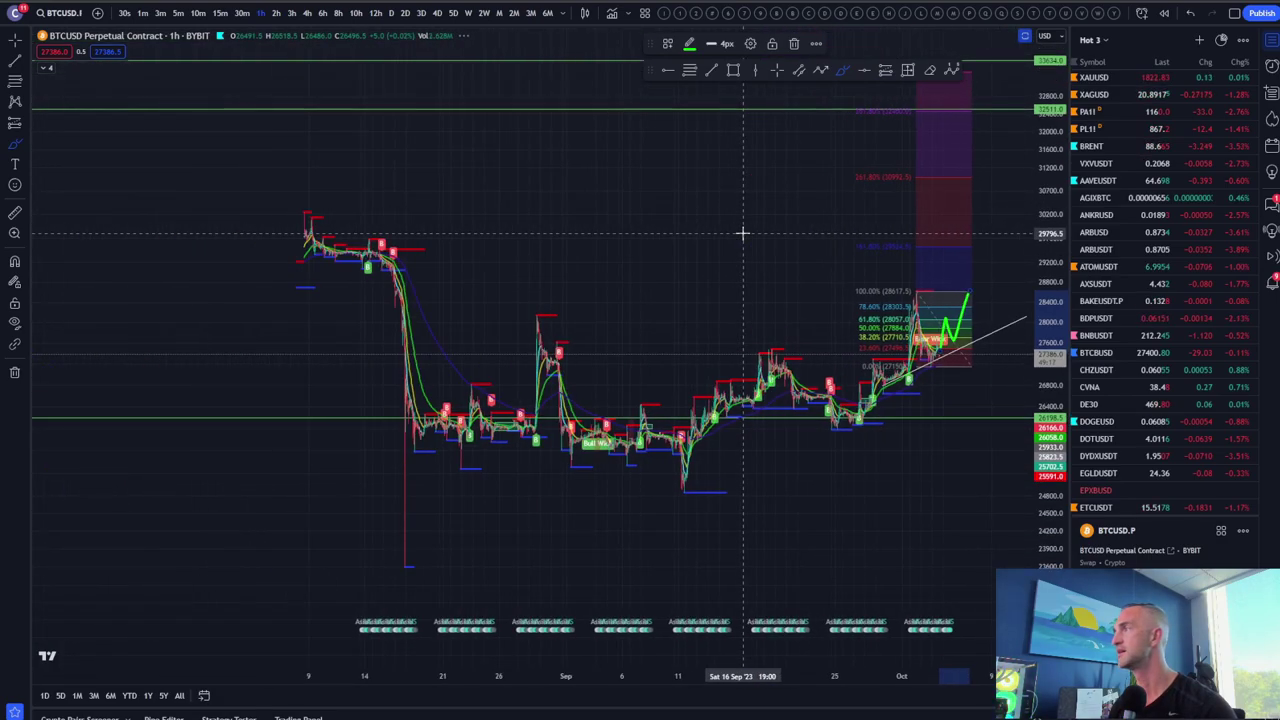
pyautogui.scroll(8, 743, 232)
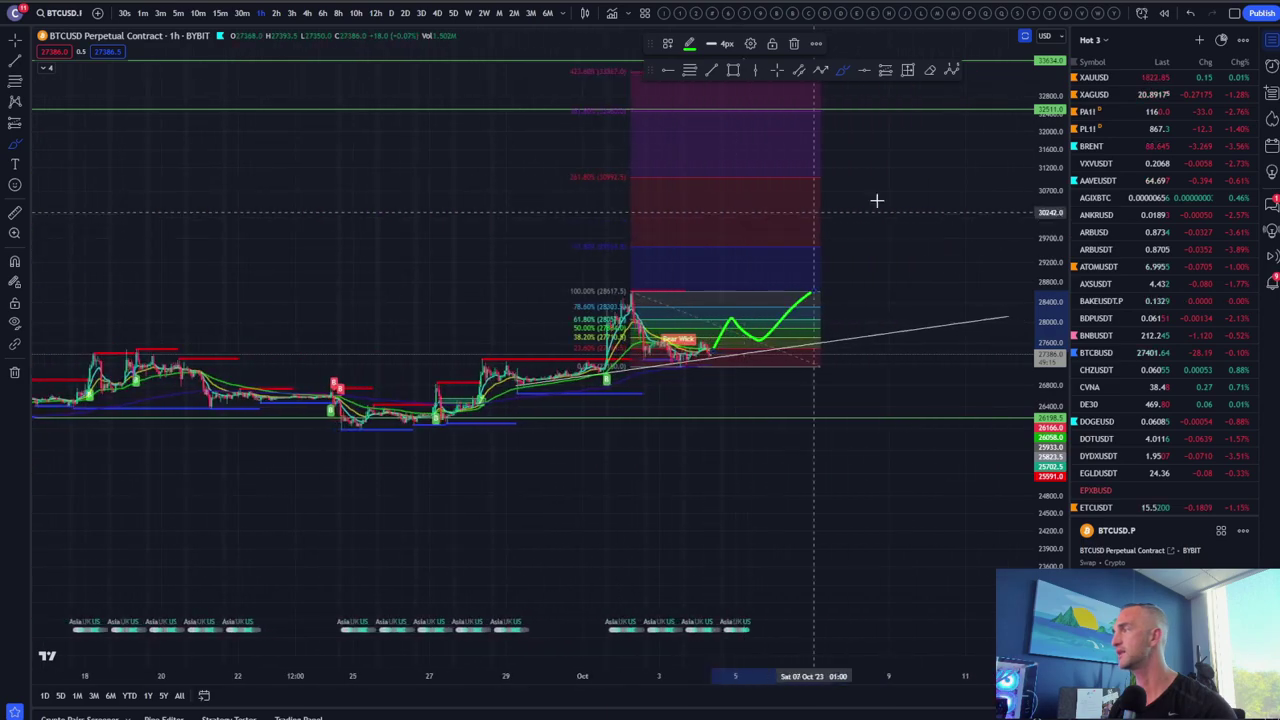